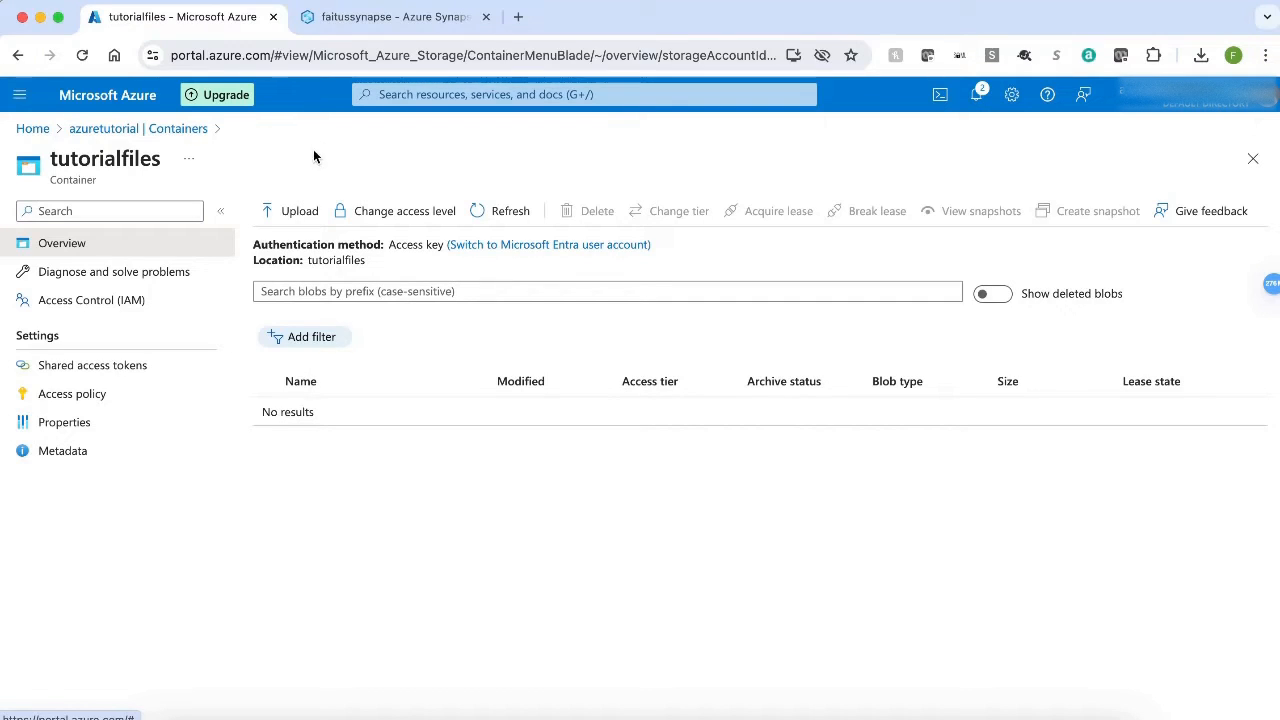
Upload name.csv from the Downloads folder to the tutorialfiles container.
{"action": "left_click", "coordinate": [295, 215]}
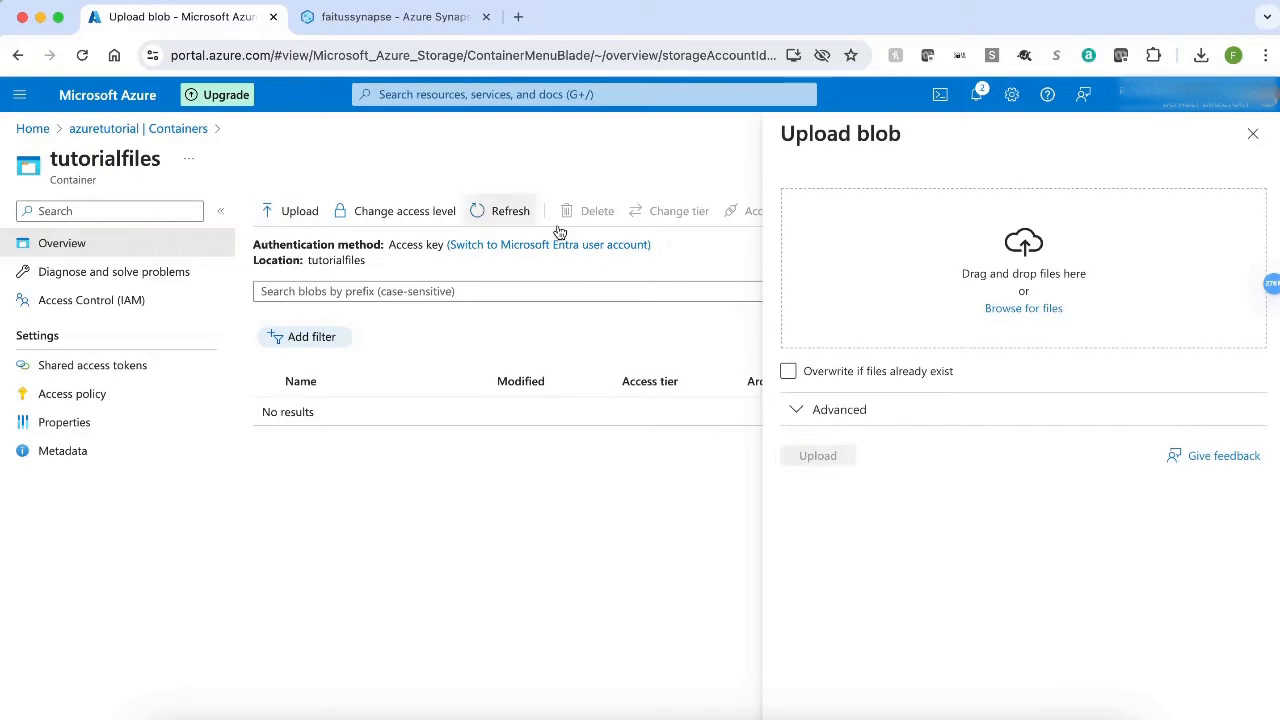
{"action": "left_click", "coordinate": [1021, 309]}
{"action": "left_click", "coordinate": [154, 222]}
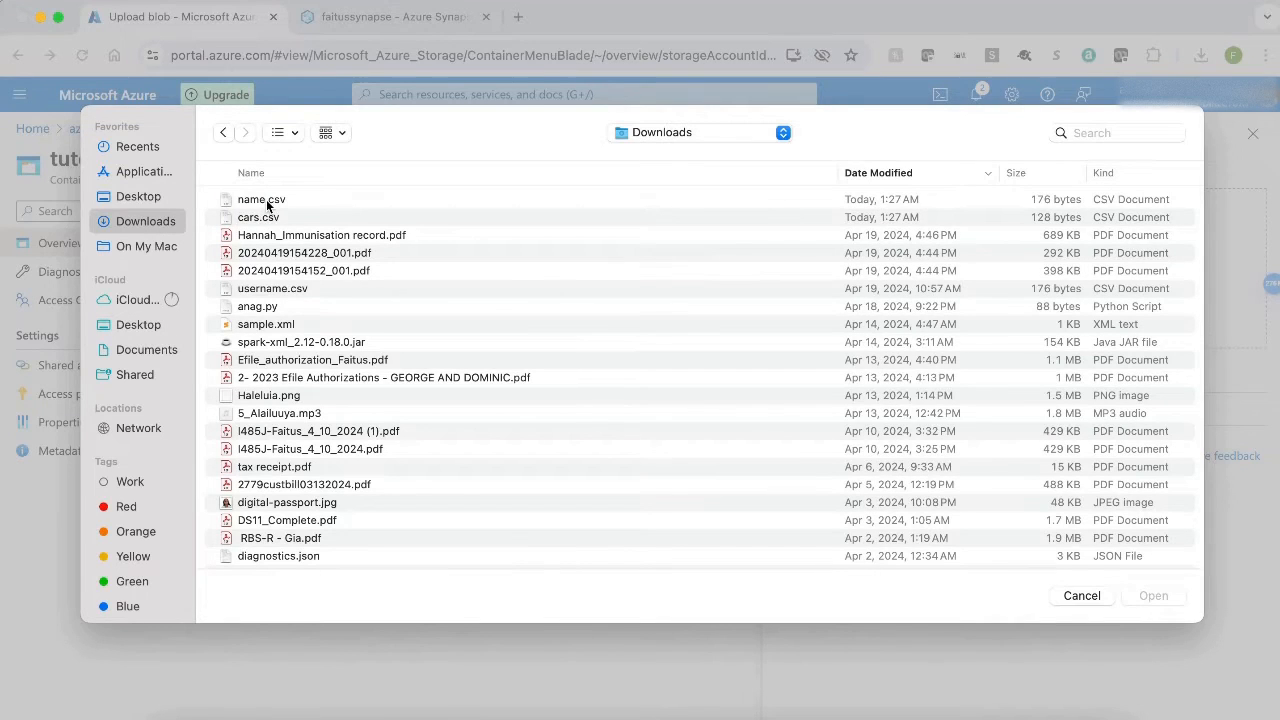
{"action": "left_click", "coordinate": [266, 202]}
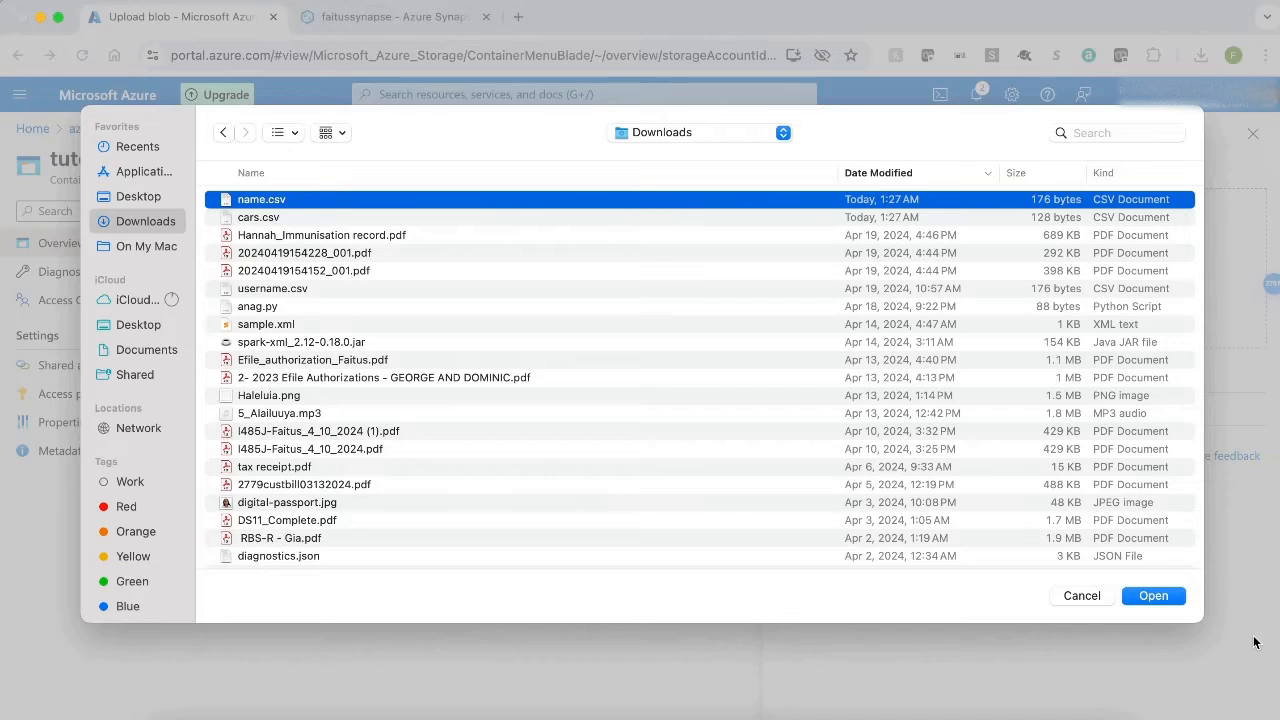
{"action": "left_click", "coordinate": [1150, 595]}
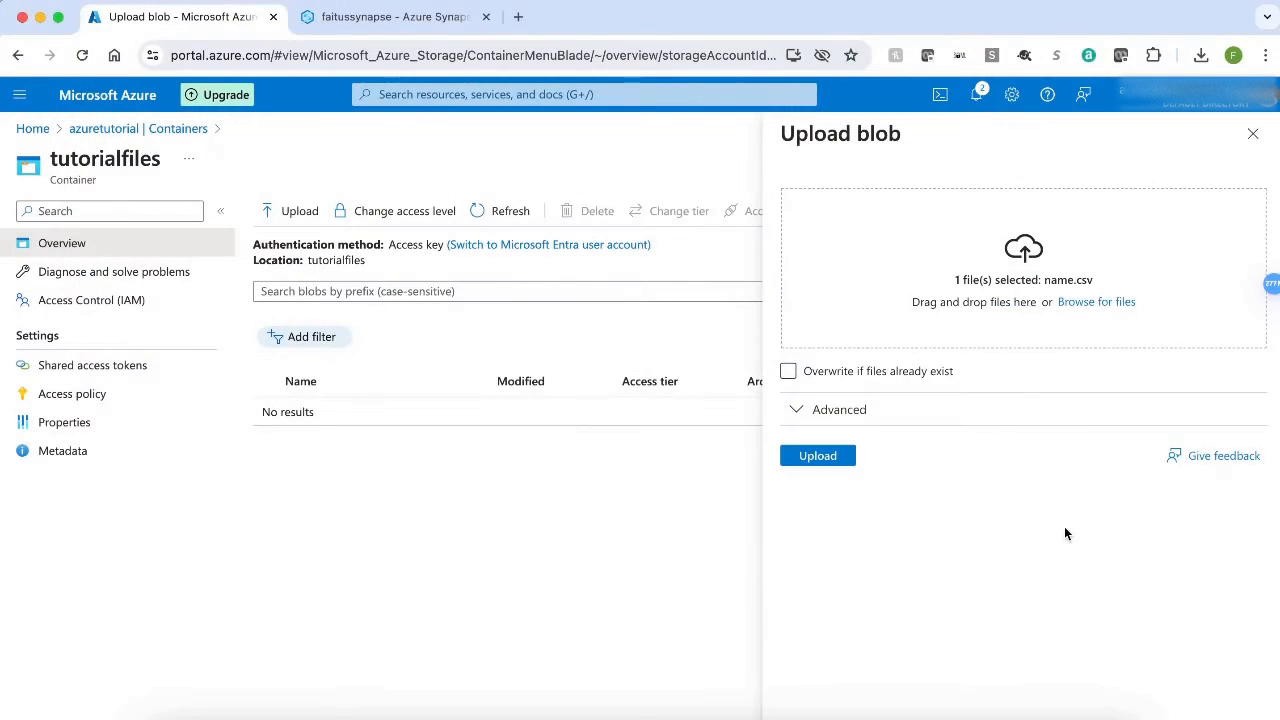
{"action": "left_click", "coordinate": [834, 462]}
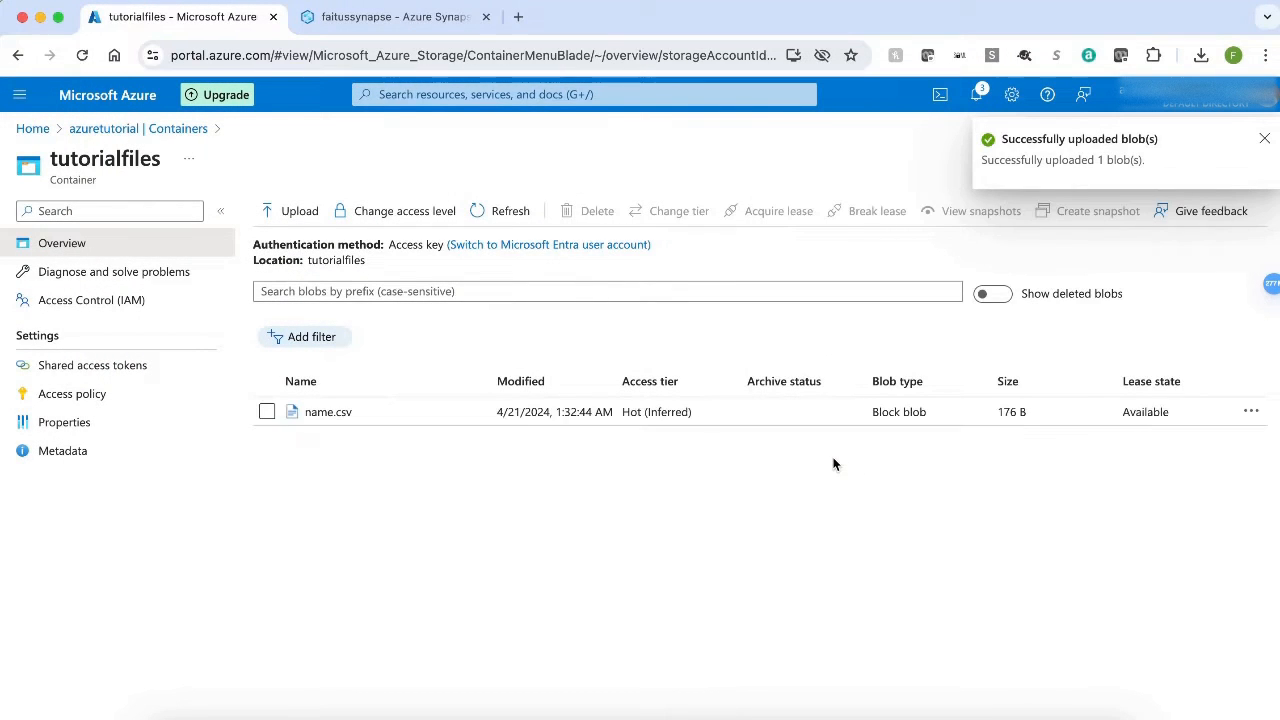
Upload cars.csv from the Downloads folder to the tutorialfiles container.
{"action": "left_click", "coordinate": [296, 214]}
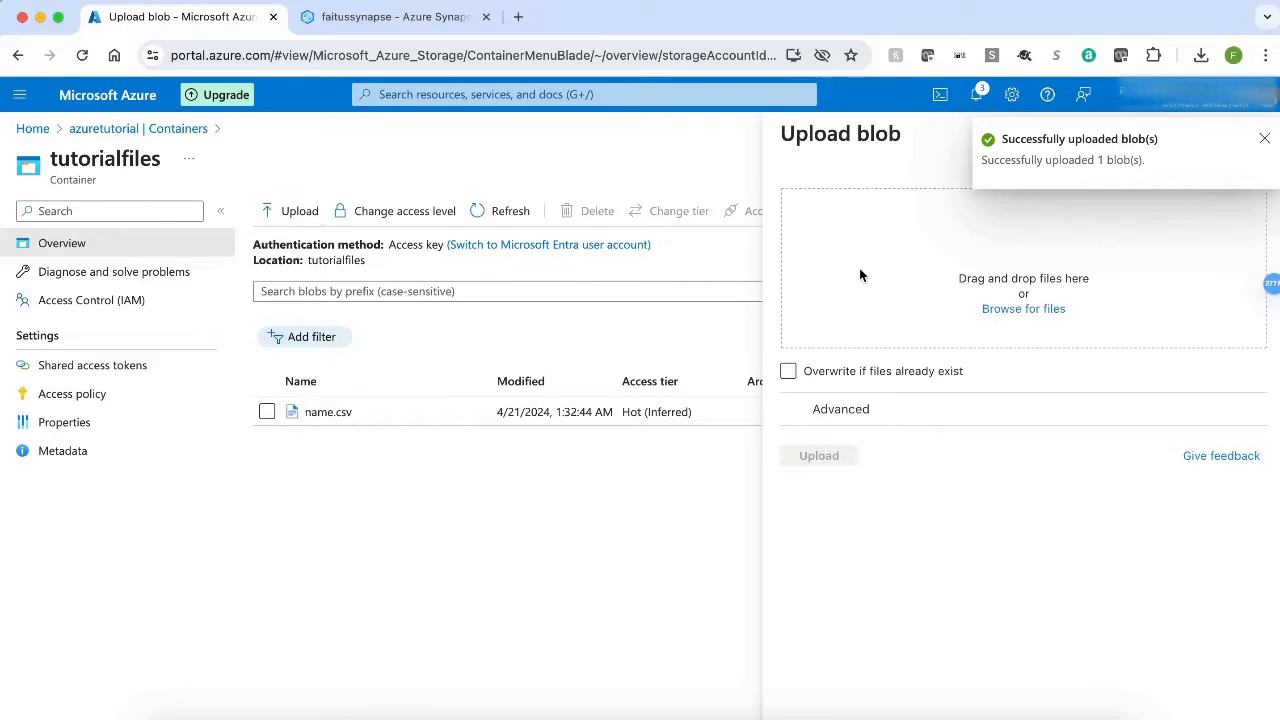
{"action": "left_click", "coordinate": [1023, 309]}
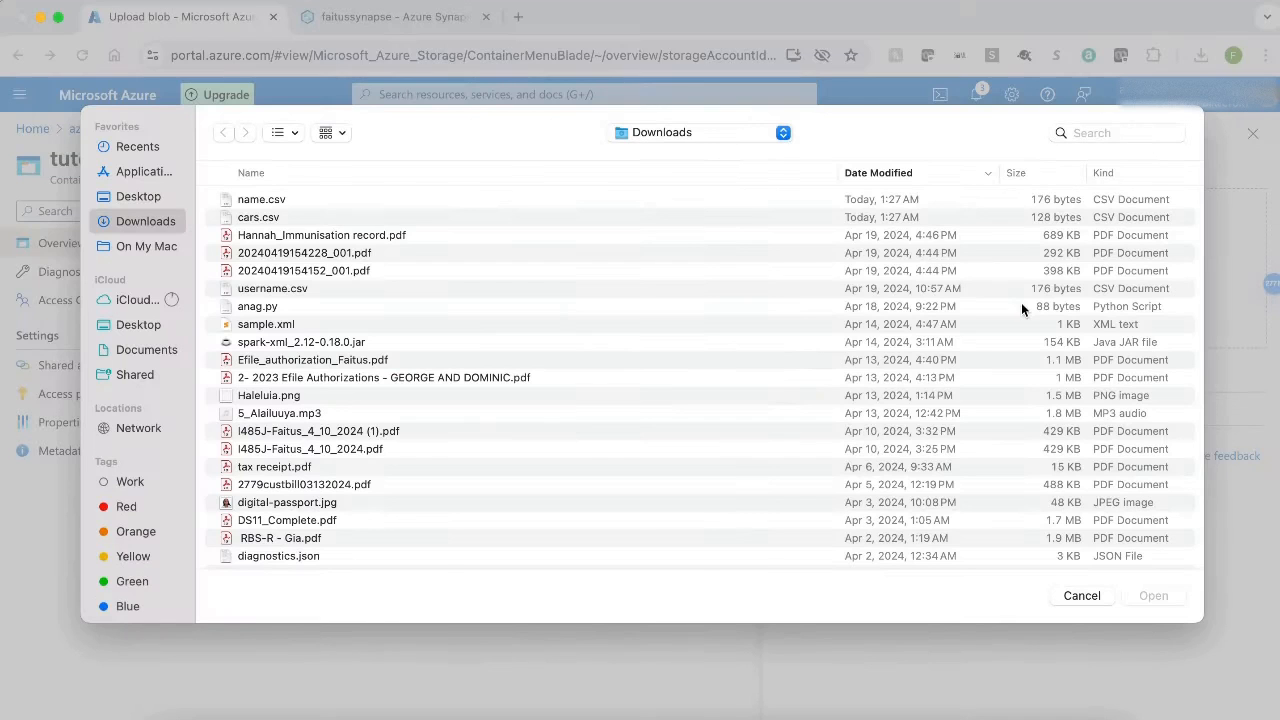
{"action": "left_click", "coordinate": [255, 219]}
{"action": "left_click", "coordinate": [1153, 596]}
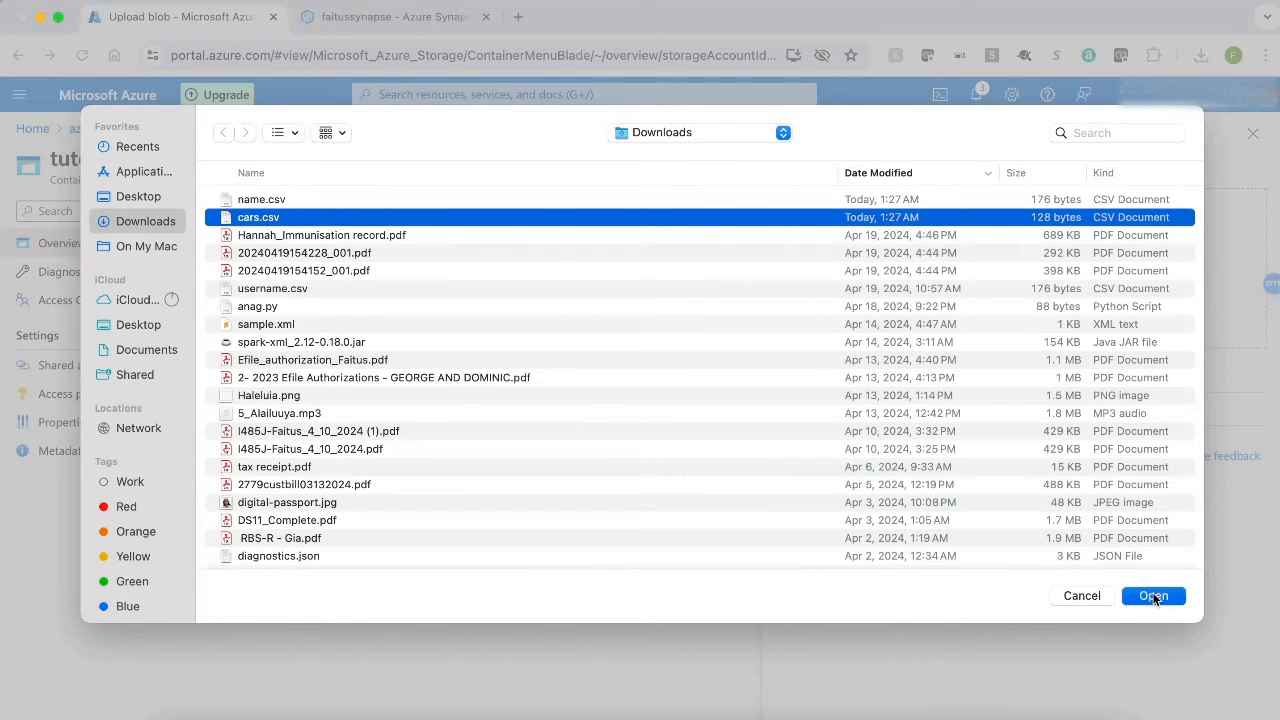
{"action": "left_click", "coordinate": [818, 456]}
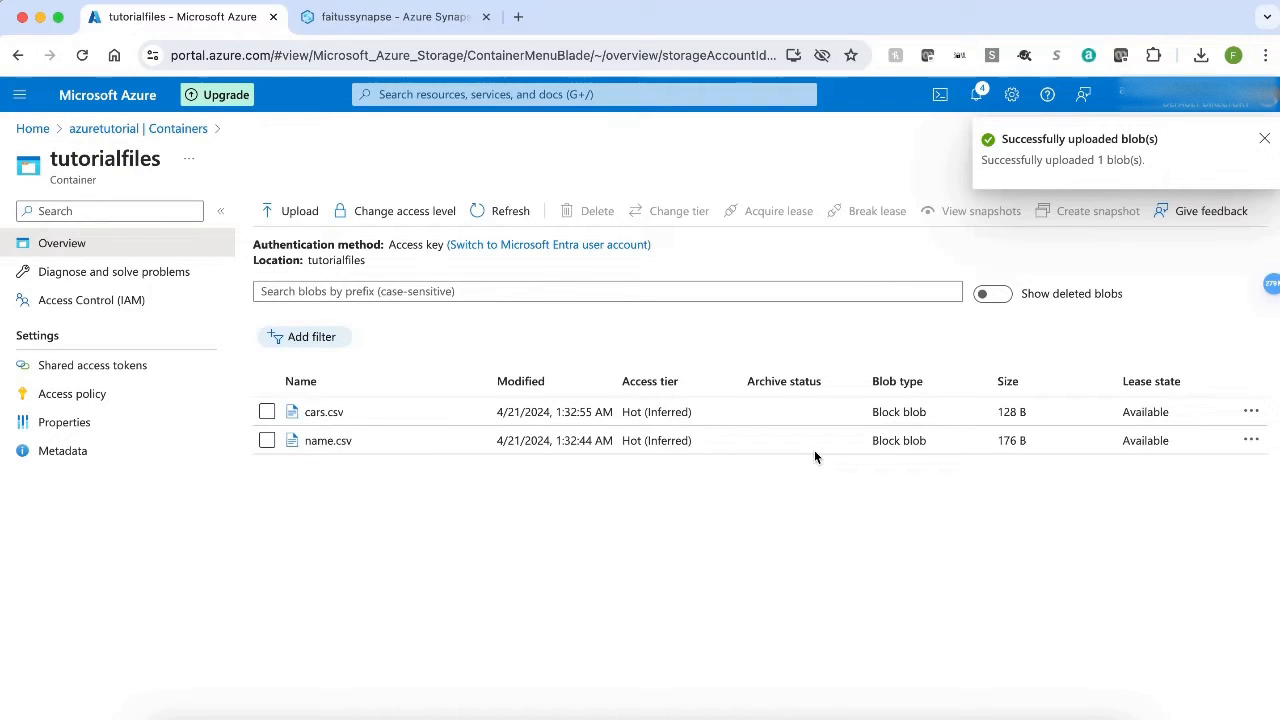
Open the cars.csv blob and preview its contents as a table.
{"action": "left_click", "coordinate": [325, 413]}
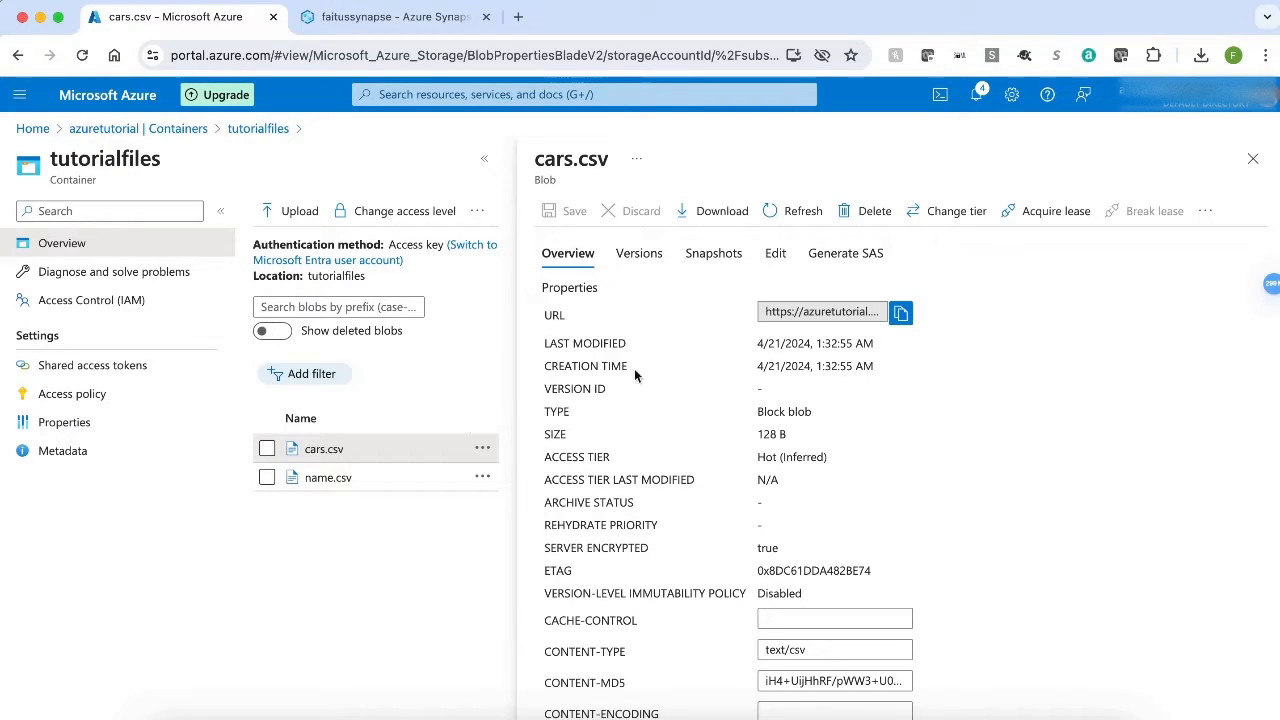
{"action": "left_click", "coordinate": [775, 254]}
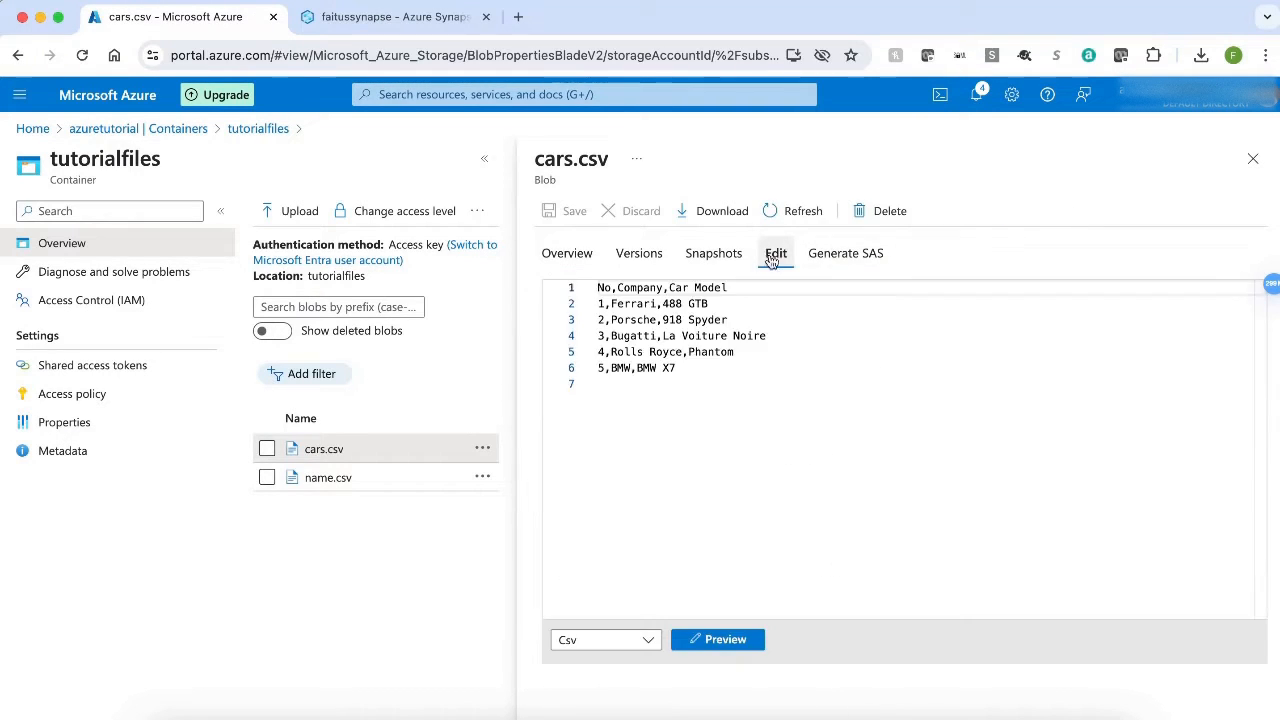
{"action": "left_click", "coordinate": [727, 641]}
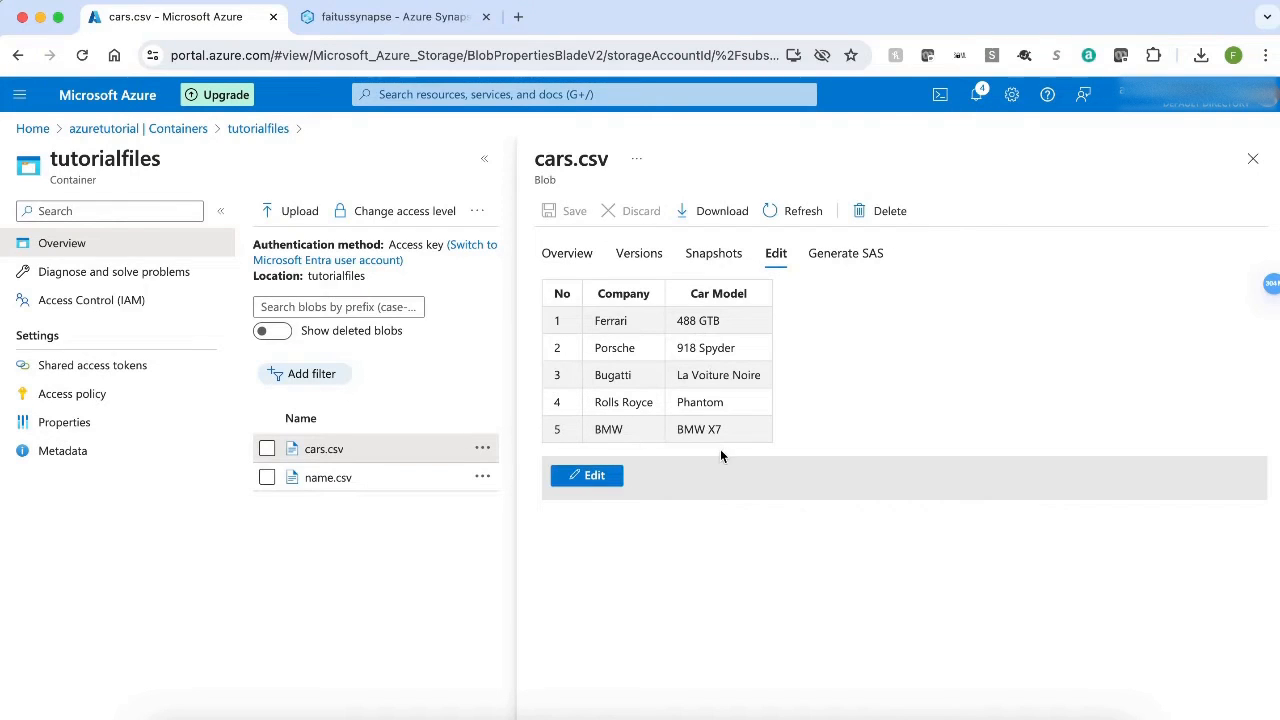
Open the name.csv blob and preview its contents as a table.
{"action": "left_click", "coordinate": [318, 480]}
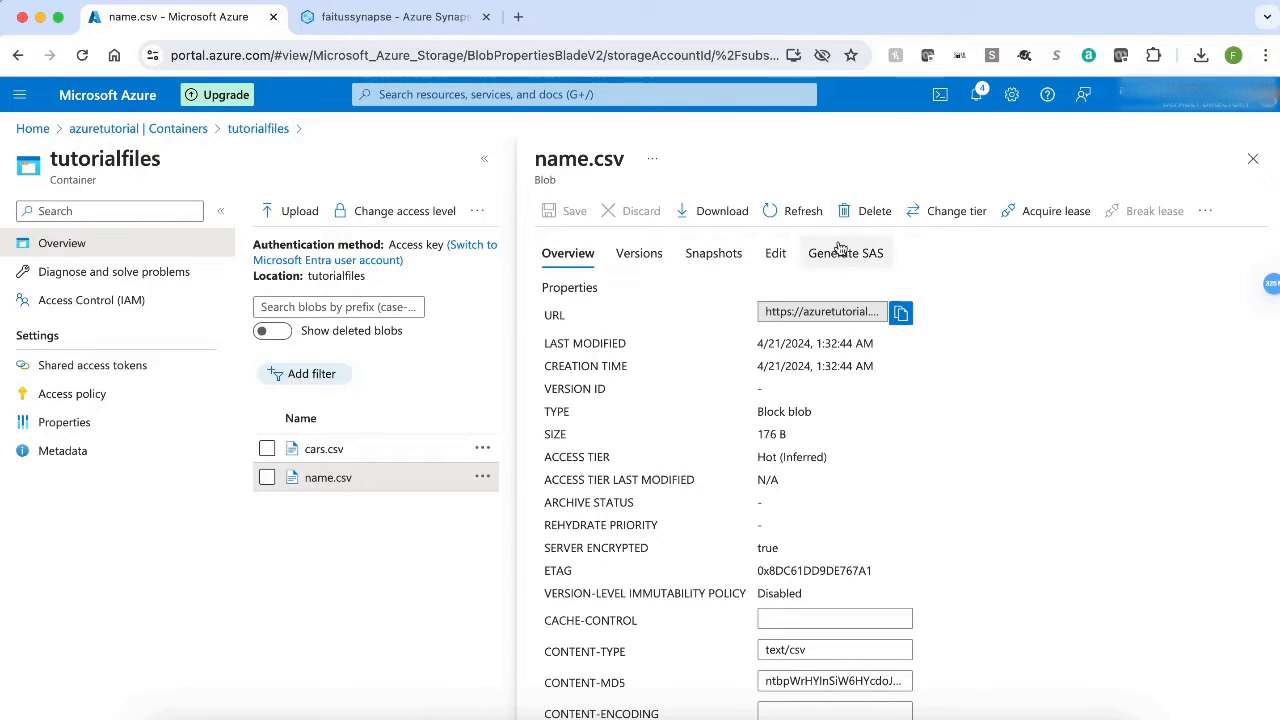
{"action": "left_click", "coordinate": [777, 256]}
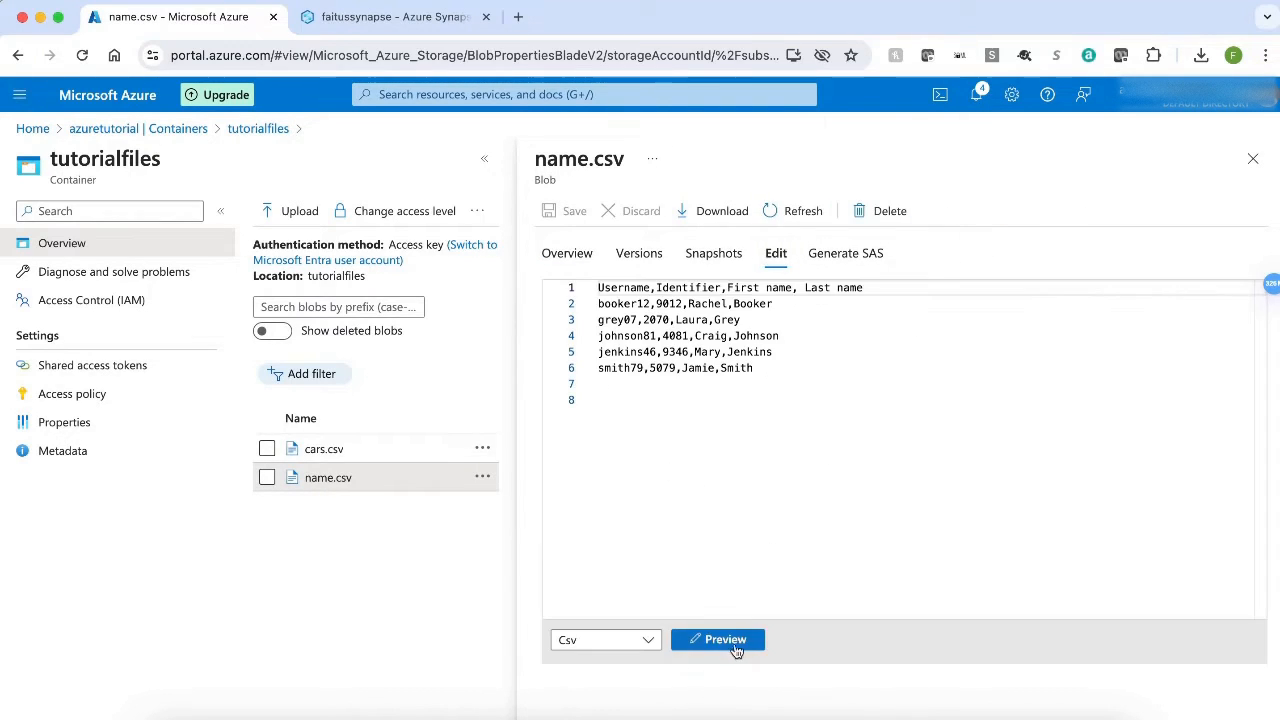
{"action": "left_click", "coordinate": [735, 642]}
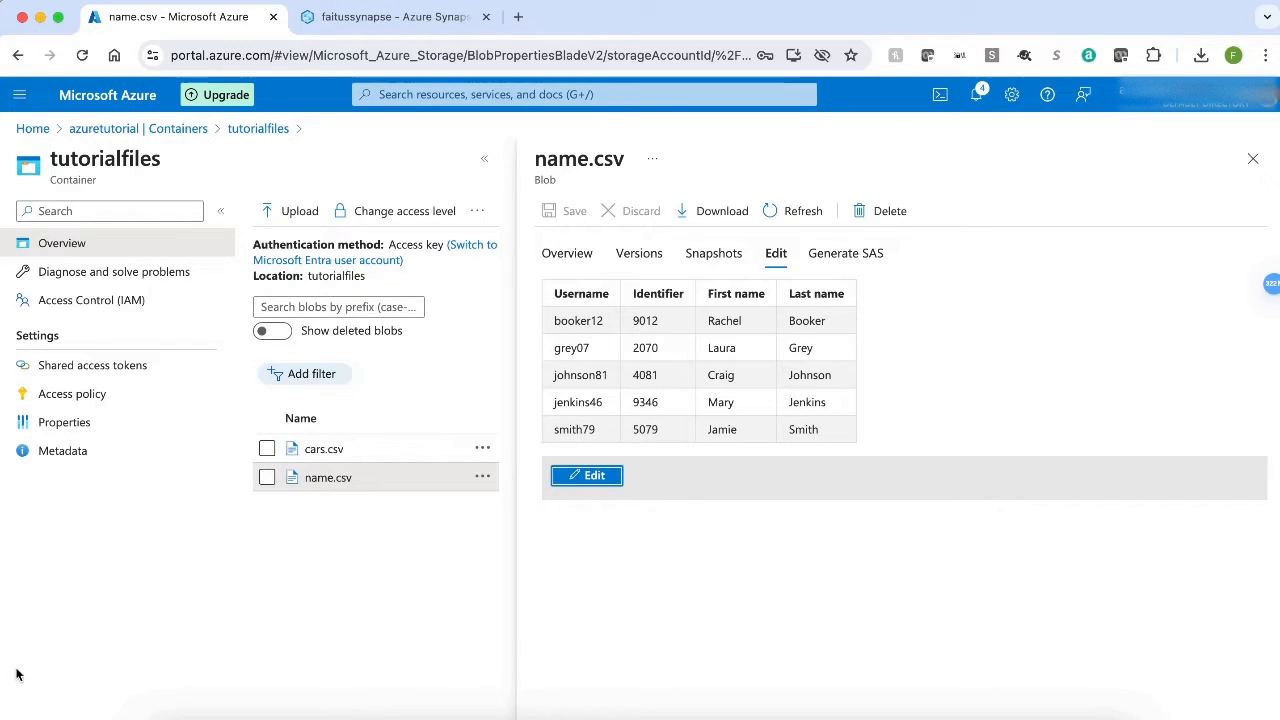
Open the query editor of the faitusdb SQL database and log in through SQL server authentication with the account password.
{"action": "left_click", "coordinate": [29, 129]}
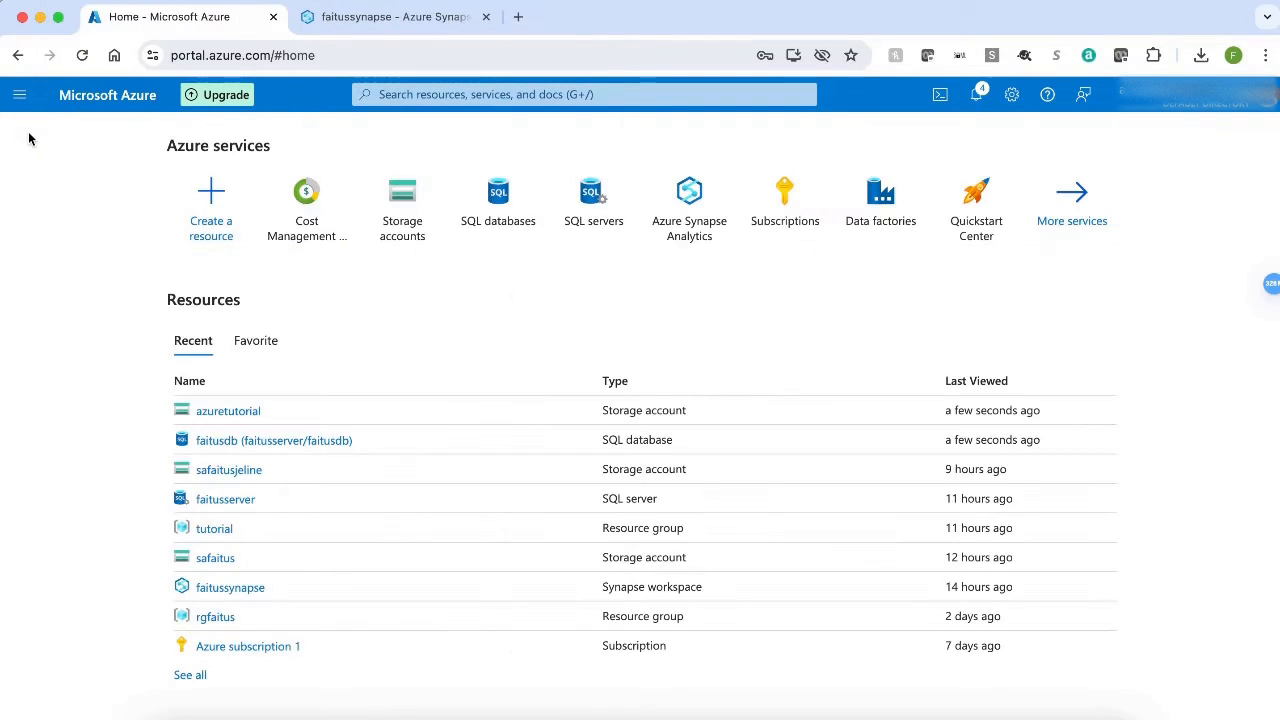
{"action": "left_click", "coordinate": [303, 441]}
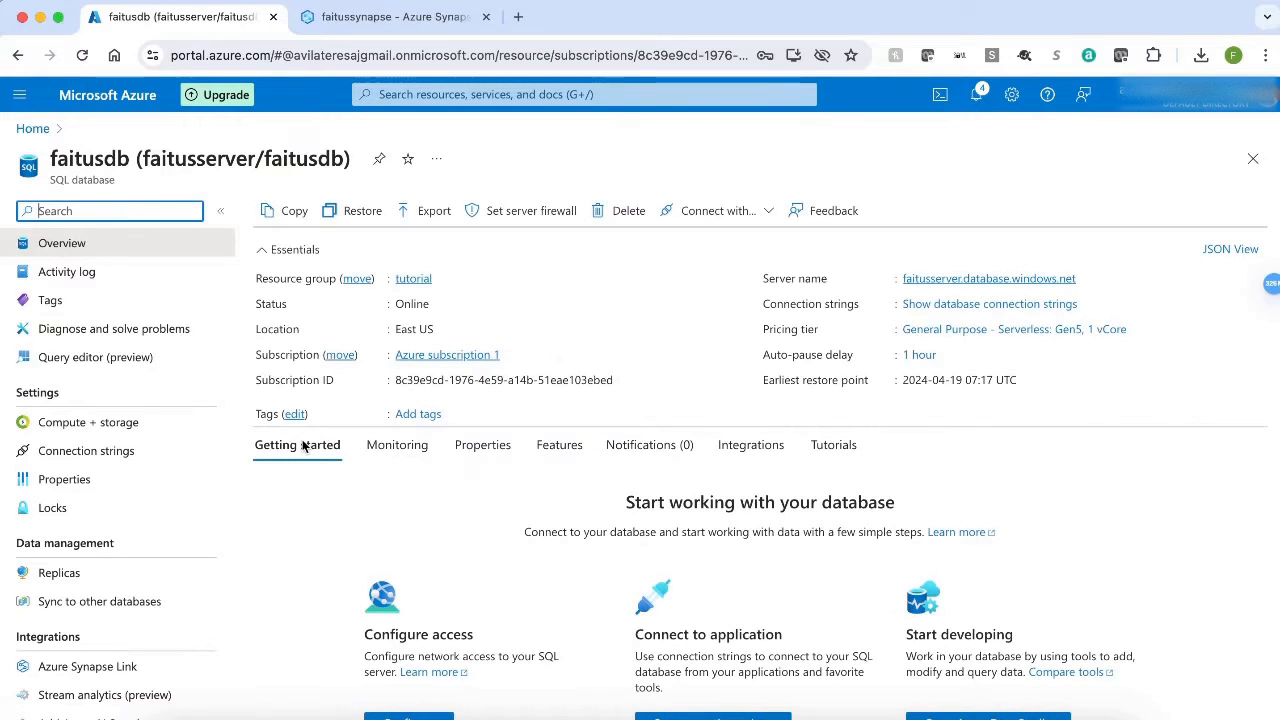
{"action": "left_click", "coordinate": [124, 361]}
{"action": "left_click", "coordinate": [556, 536]}
{"action": "key", "text": "super+v"}
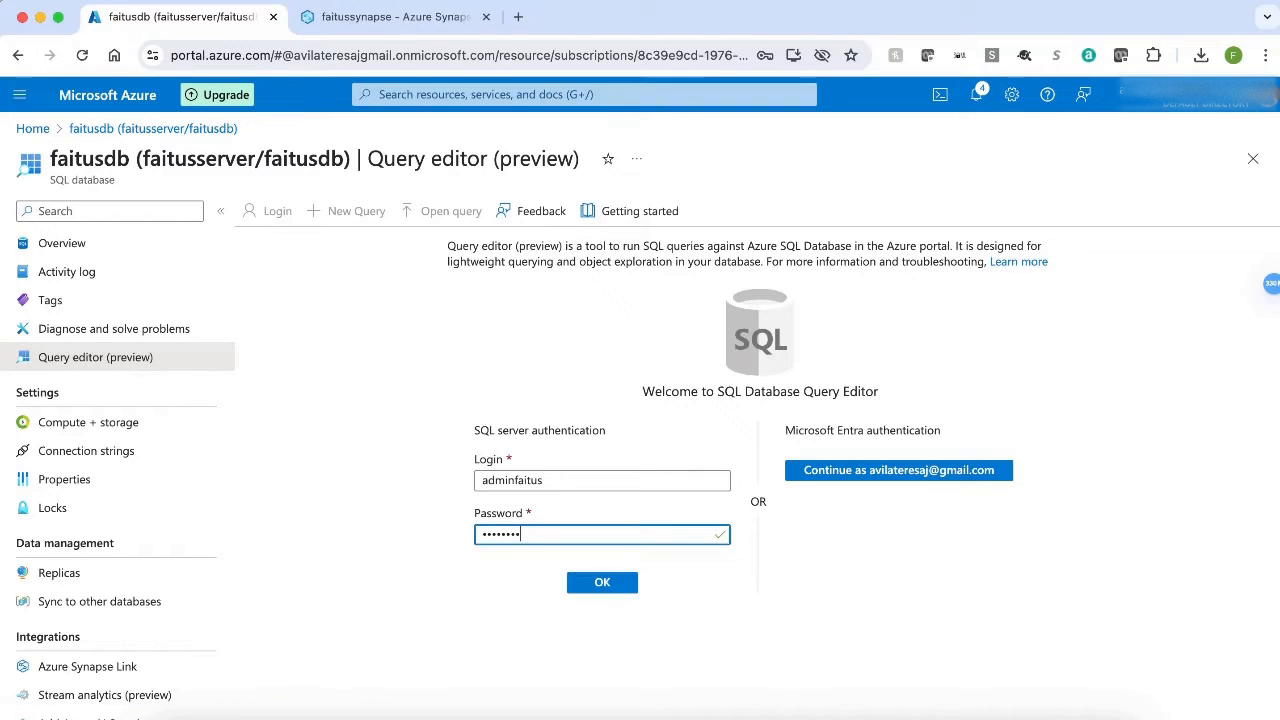
{"action": "type", "text": "••"}
{"action": "left_click", "coordinate": [601, 584]}
Query the top 1000 rows of the dbo.lookuptable table to examine its file name and table name mapping.
{"action": "left_click", "coordinate": [255, 399]}
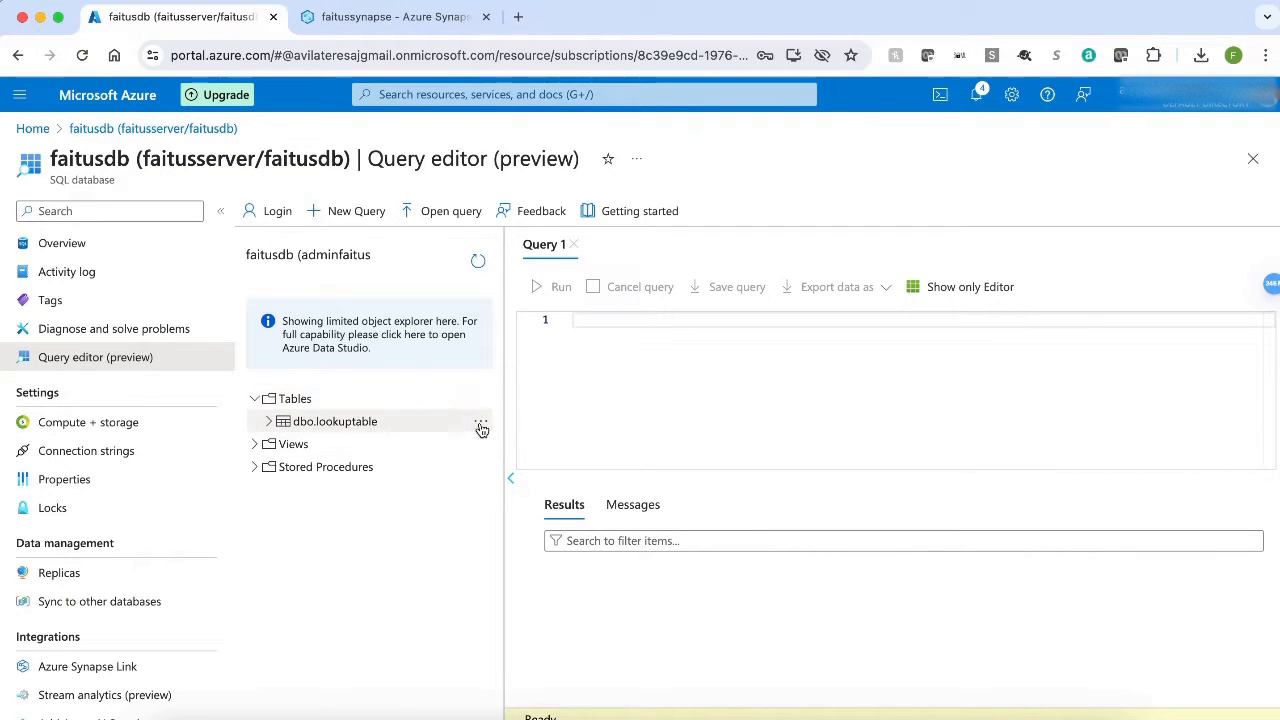
{"action": "left_click", "coordinate": [481, 424]}
{"action": "left_click", "coordinate": [533, 435]}
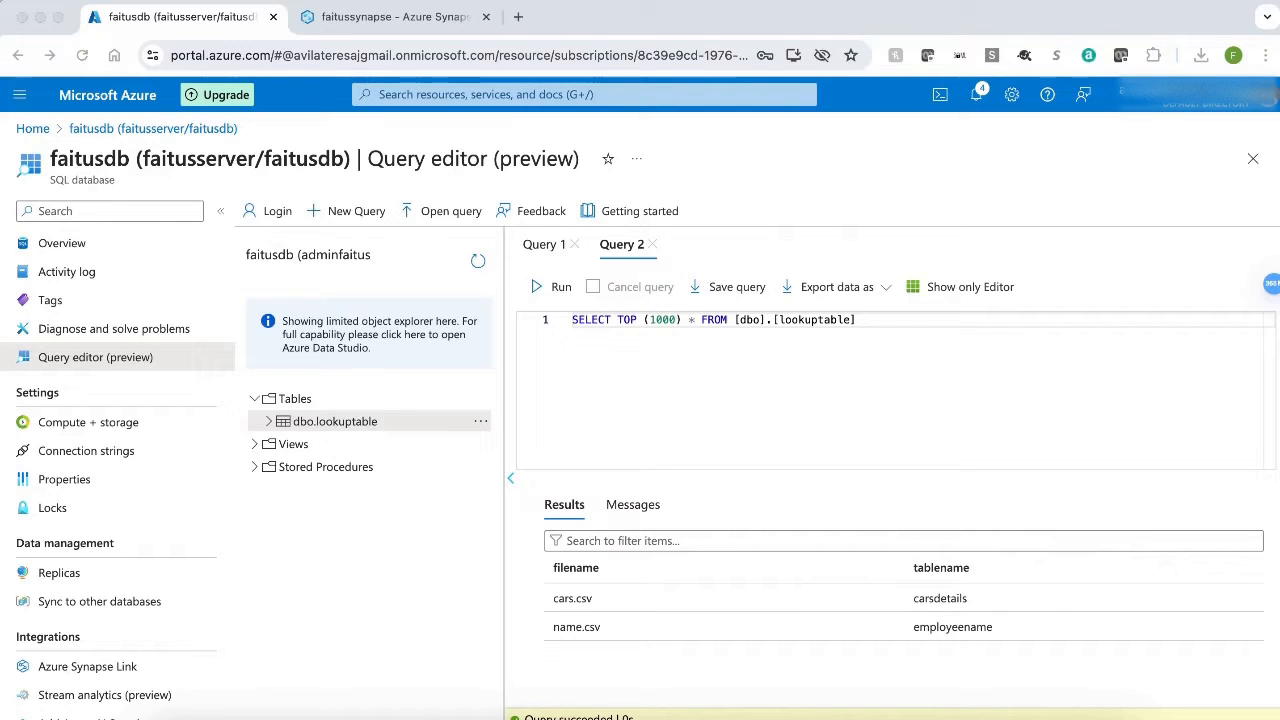
Switch to the faitussynapse workspace in Azure Synapse and start a new linked service of type Azure Blob Storage.
{"action": "left_click", "coordinate": [392, 18]}
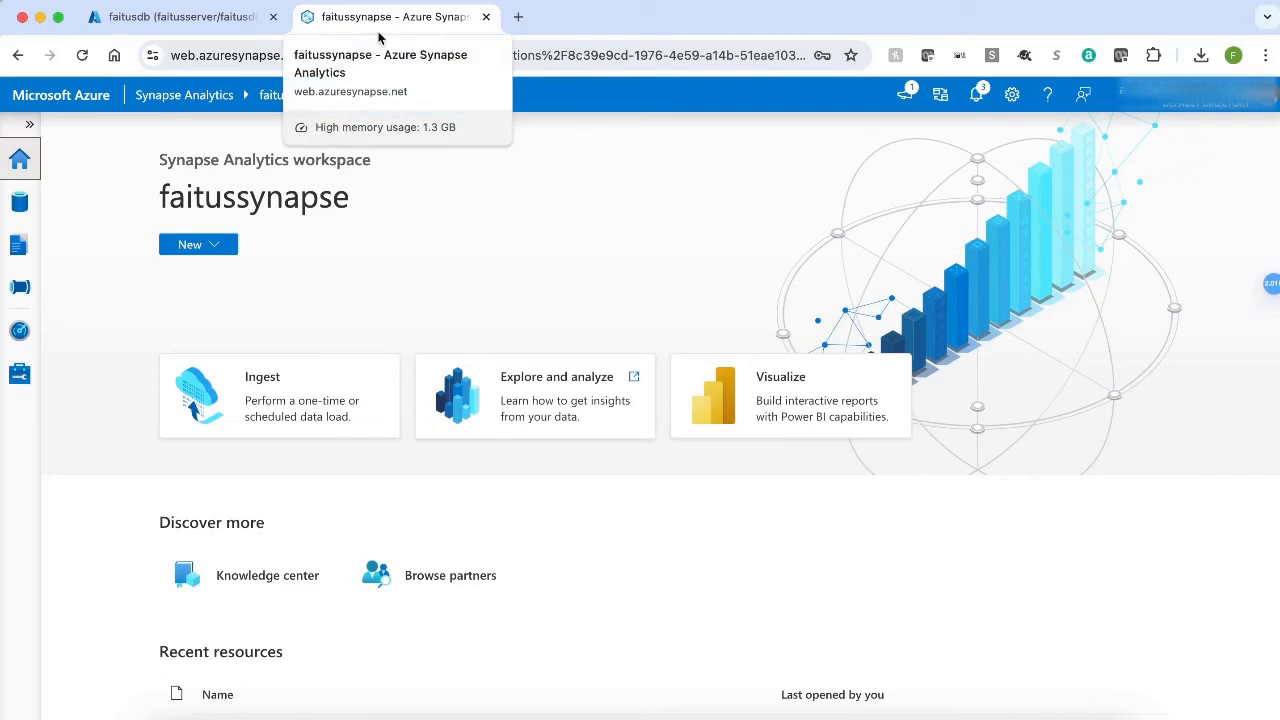
{"action": "left_click", "coordinate": [20, 375]}
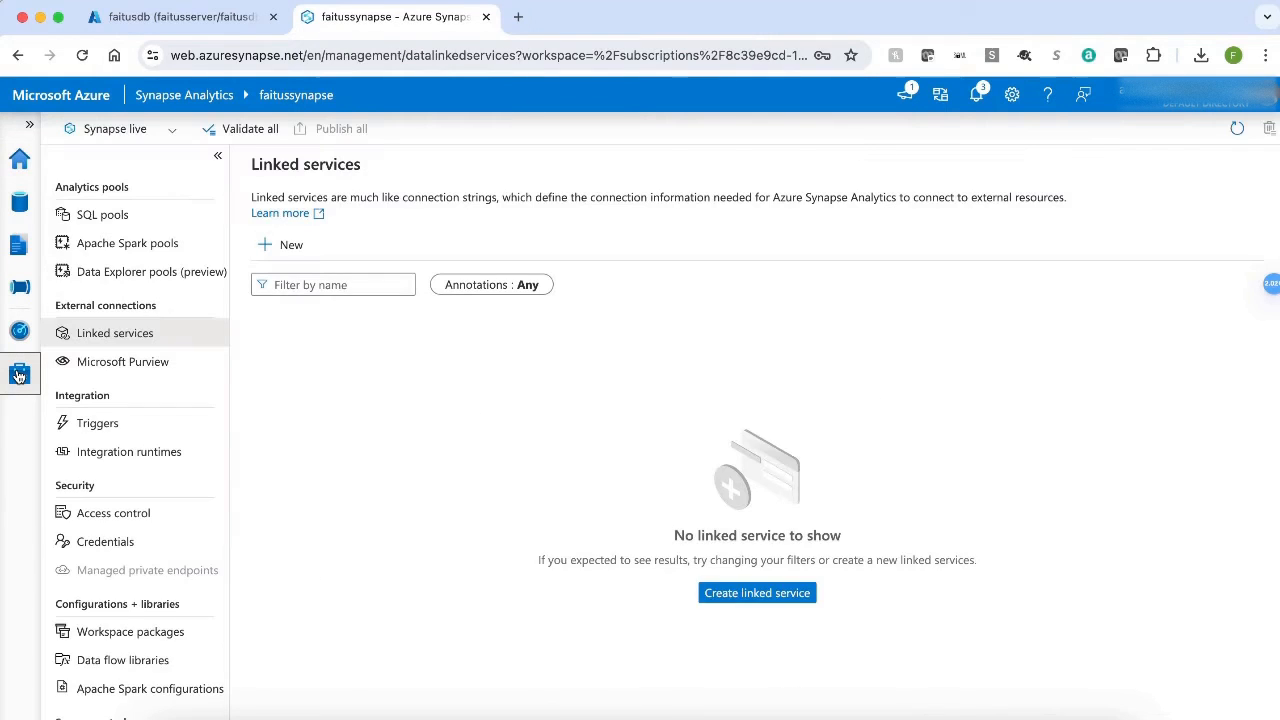
{"action": "left_click", "coordinate": [288, 247]}
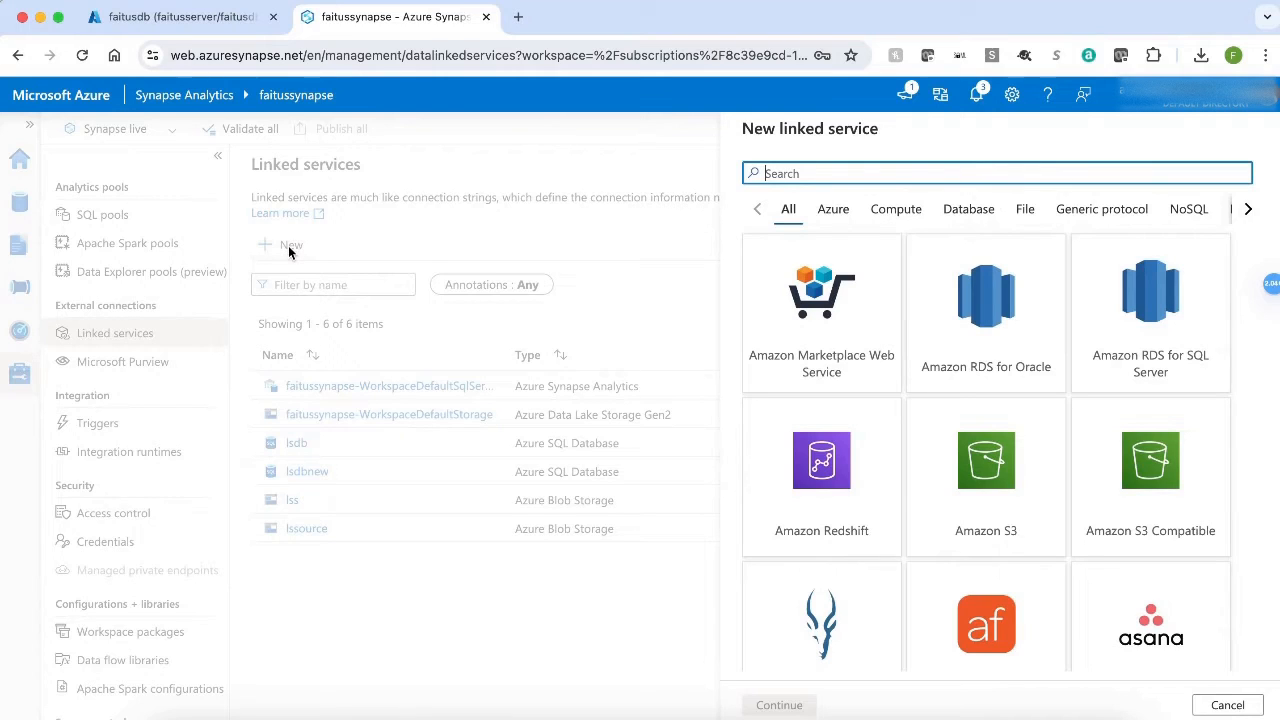
{"action": "left_click", "coordinate": [836, 211]}
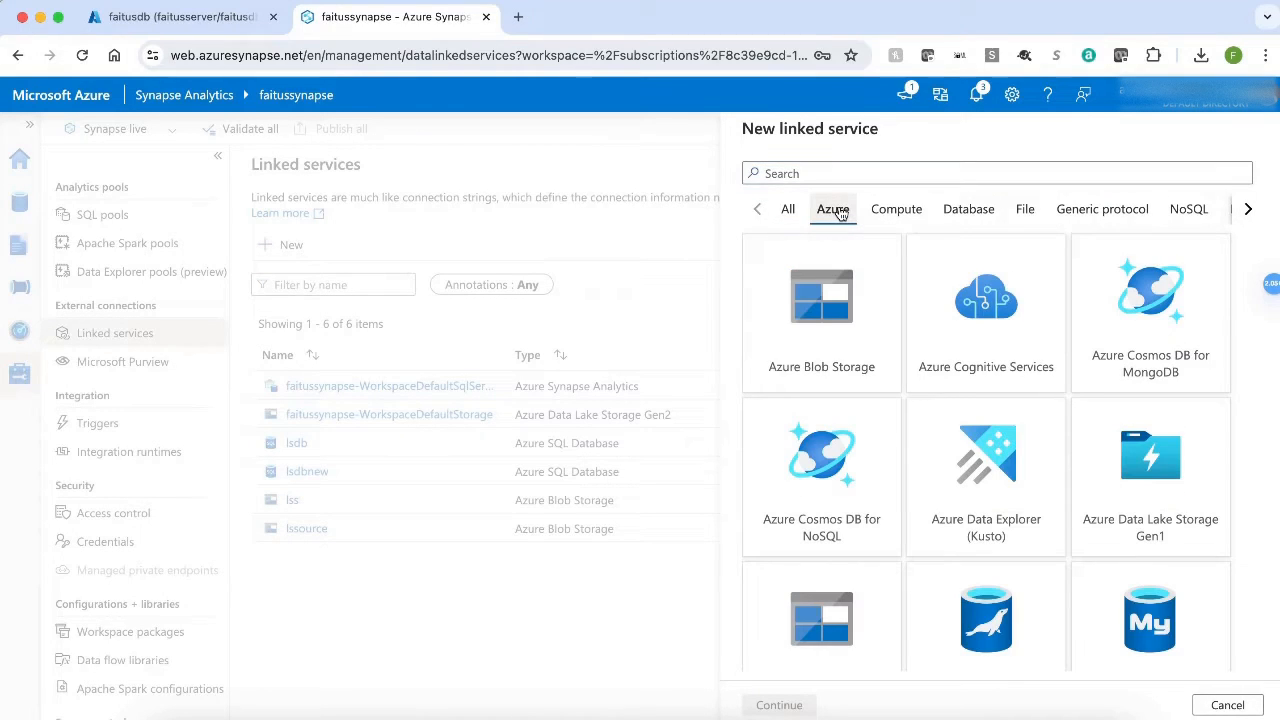
{"action": "left_click", "coordinate": [813, 330]}
{"action": "left_click", "coordinate": [783, 705]}
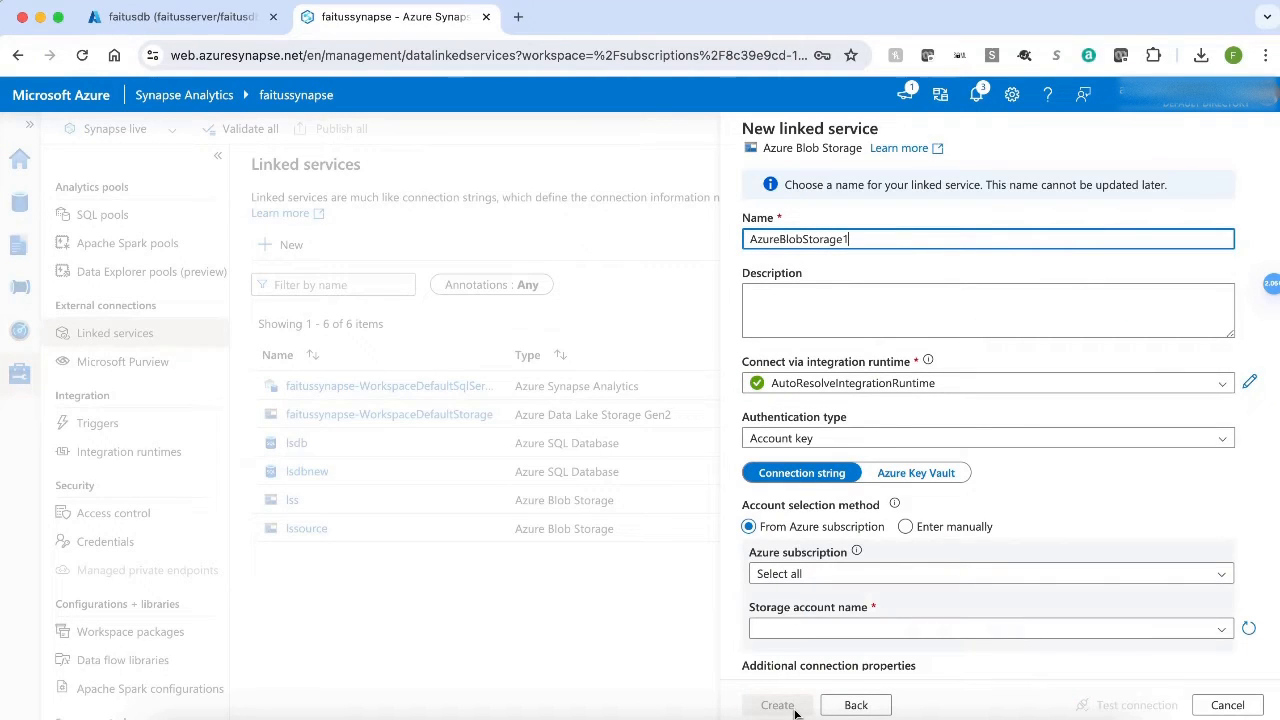
Name the new linked service lssourcedemo.
{"action": "key", "text": "BackSpace"}
{"action": "key", "text": "BackSpace"}
{"action": "key", "text": "BackSpace"}
{"action": "key", "text": "BackSpace"}
{"action": "key", "text": "BackSpace"}
{"action": "key", "text": "BackSpace"}
{"action": "key", "text": "BackSpace"}
{"action": "key", "text": "BackSpace"}
{"action": "key", "text": "BackSpace"}
{"action": "key", "text": "BackSpace"}
{"action": "key", "text": "BackSpace"}
{"action": "key", "text": "BackSpace"}
{"action": "key", "text": "BackSpace"}
{"action": "key", "text": "BackSpace"}
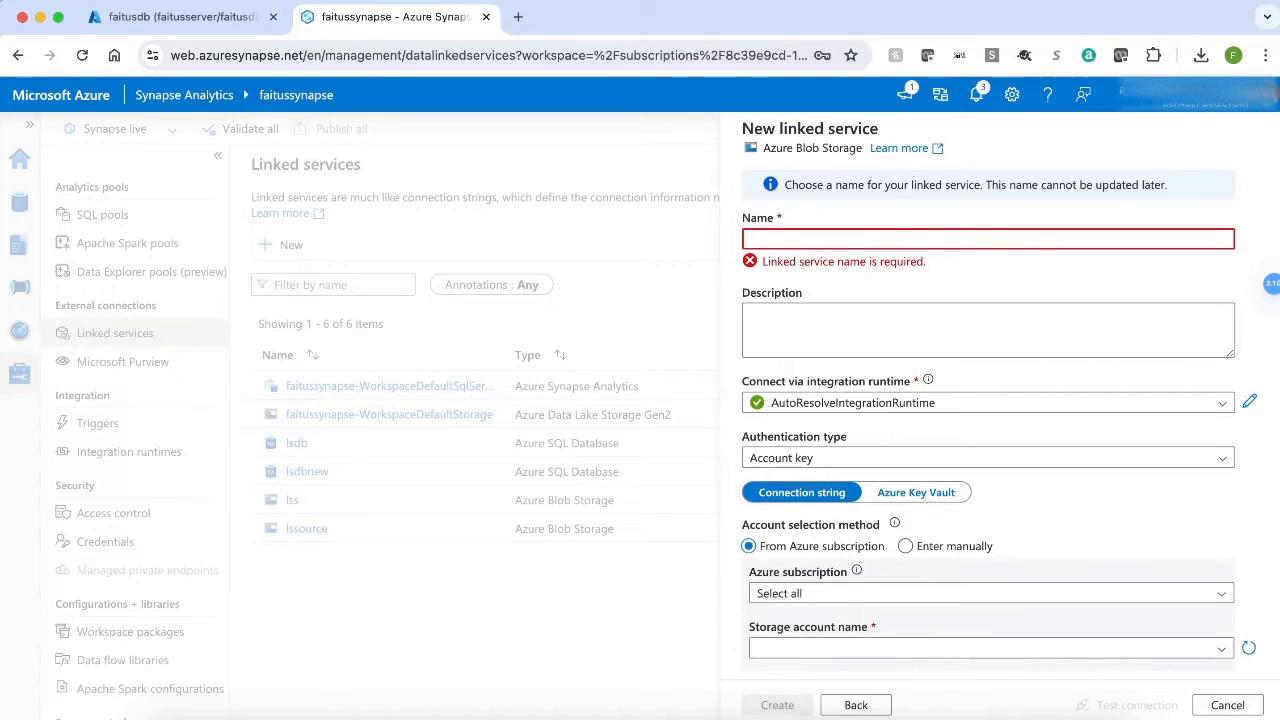
{"action": "type", "text": "lss"}
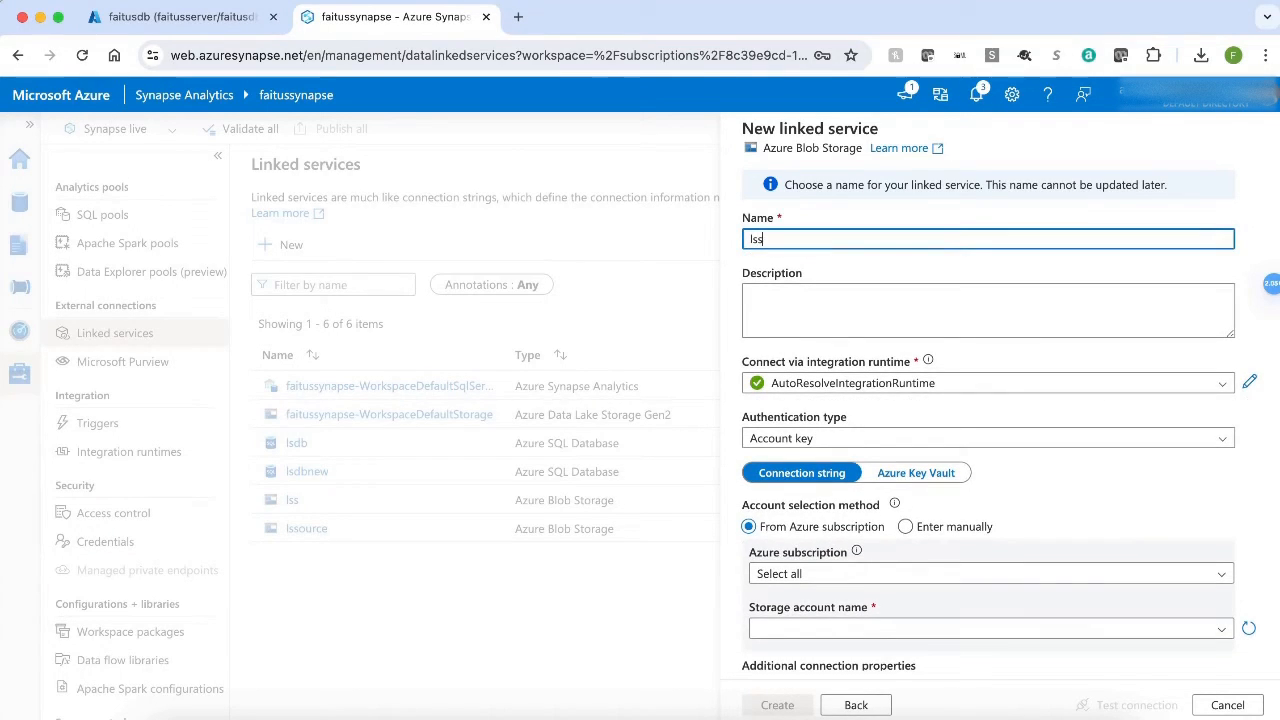
{"action": "type", "text": "ourcedemo"}
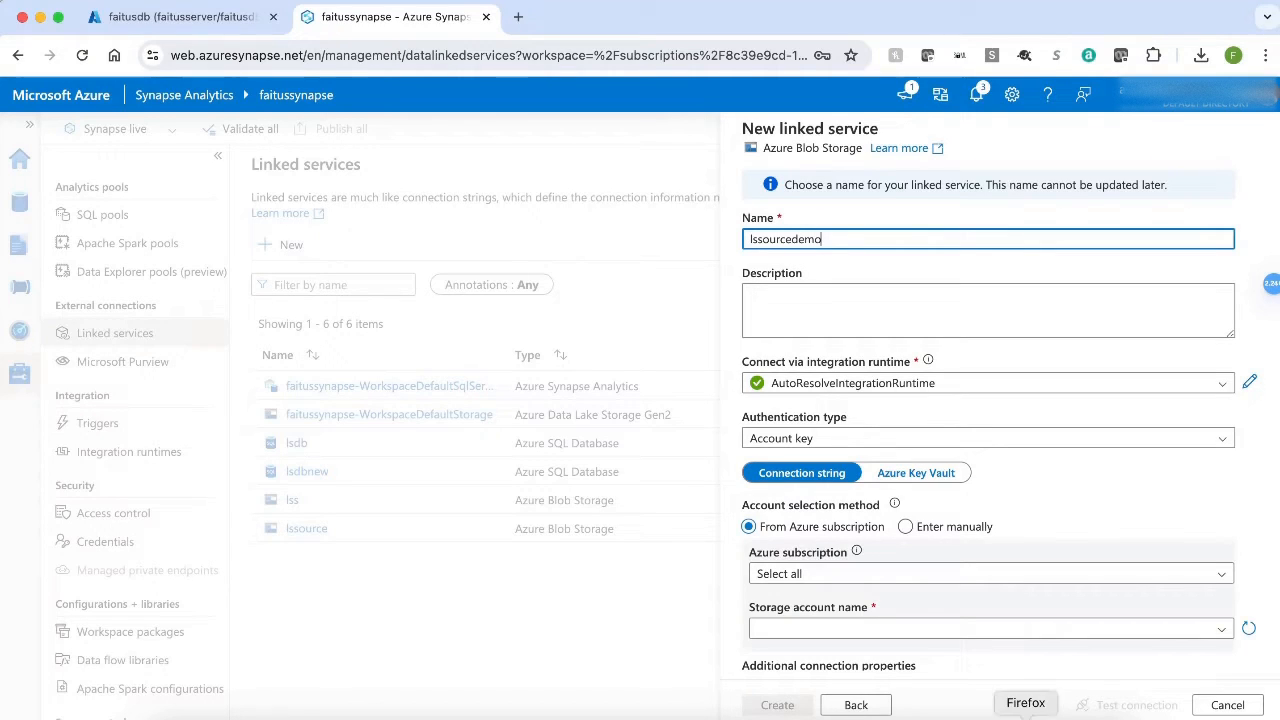
Set the linked service's subscription to Azure subscription 1 and its storage account to azuretutorial.
{"action": "left_click", "coordinate": [996, 573]}
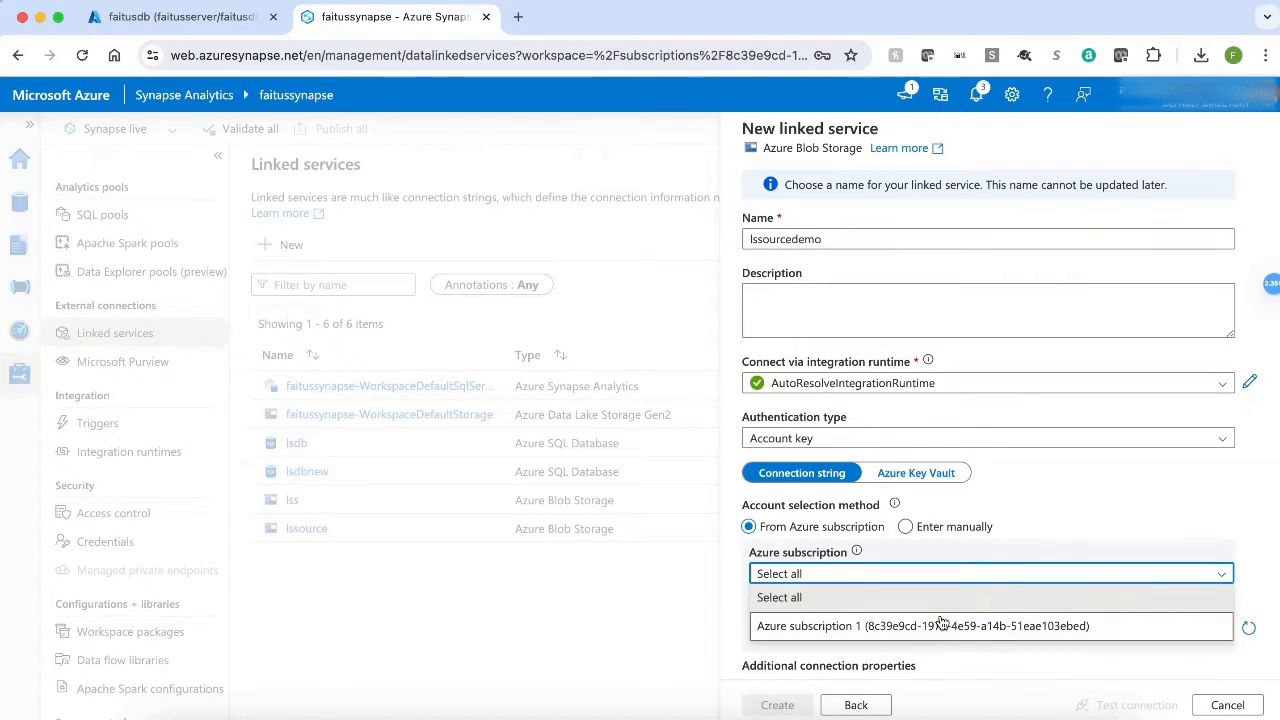
{"action": "left_click", "coordinate": [950, 625]}
{"action": "scroll", "coordinate": [948, 612], "scroll_direction": "down", "scroll_amount": 1}
{"action": "scroll", "coordinate": [948, 615], "scroll_direction": "down", "scroll_amount": 2}
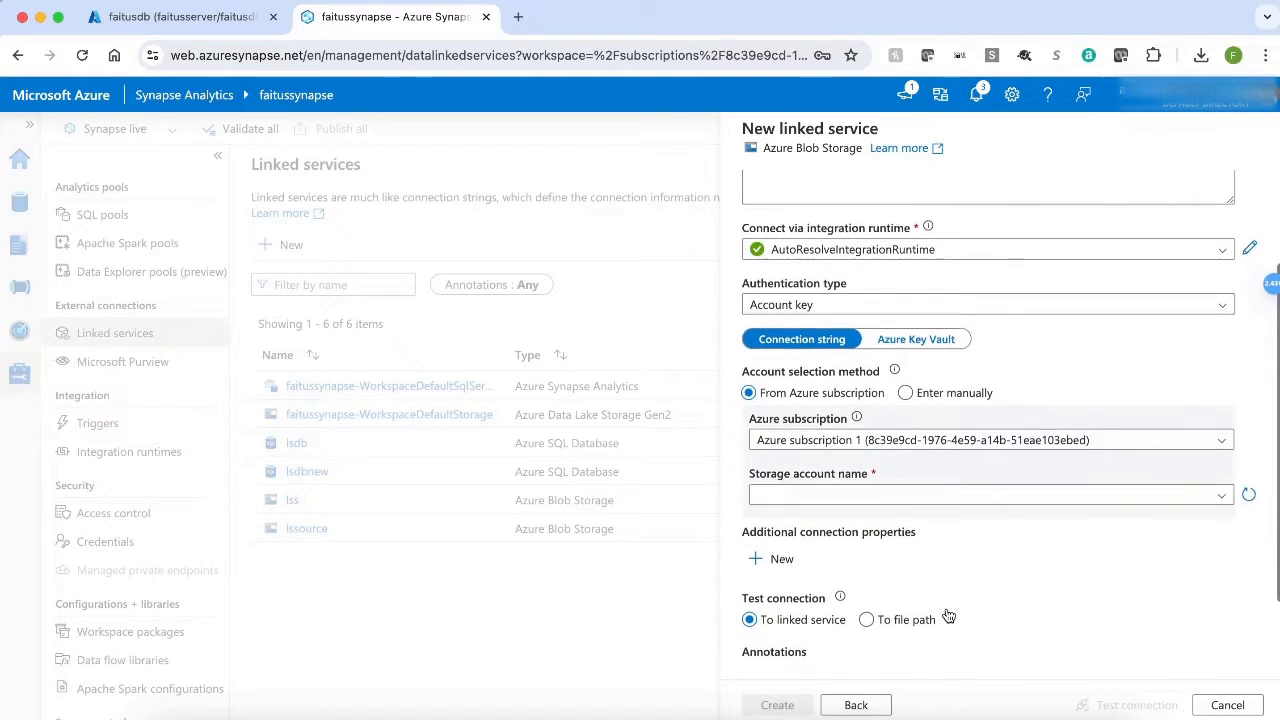
{"action": "left_click", "coordinate": [925, 497]}
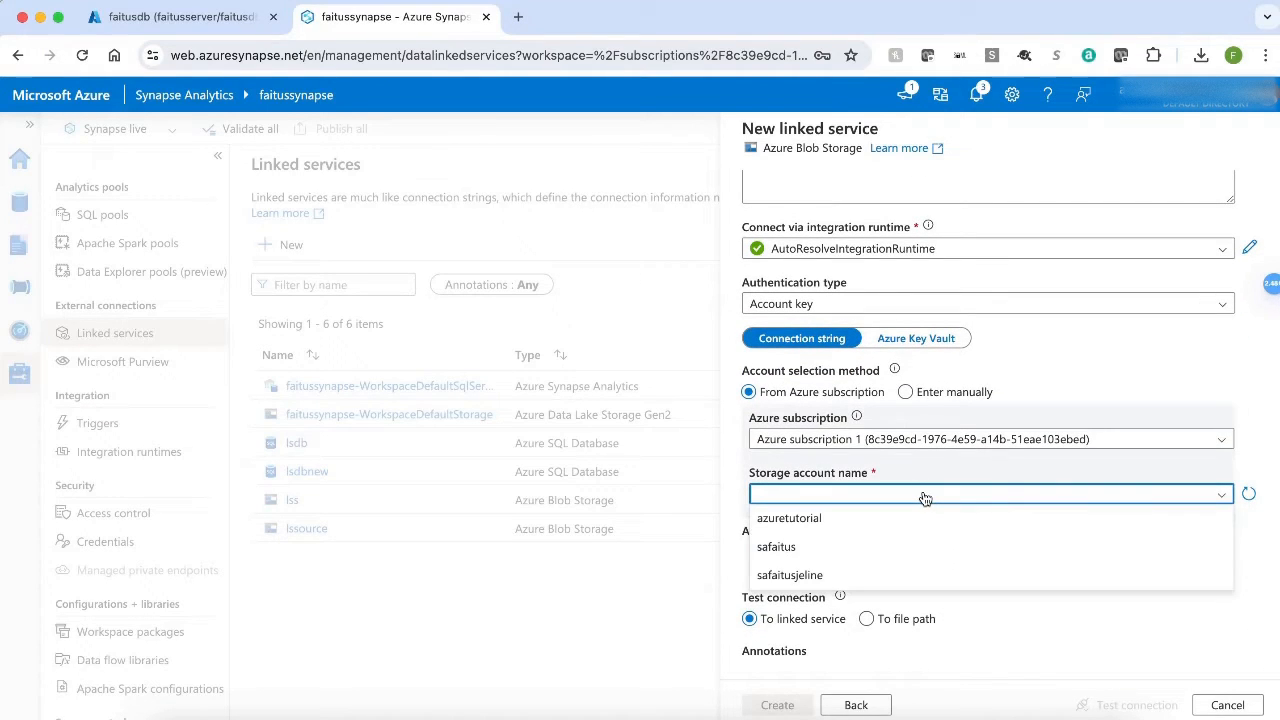
{"action": "left_click", "coordinate": [843, 524]}
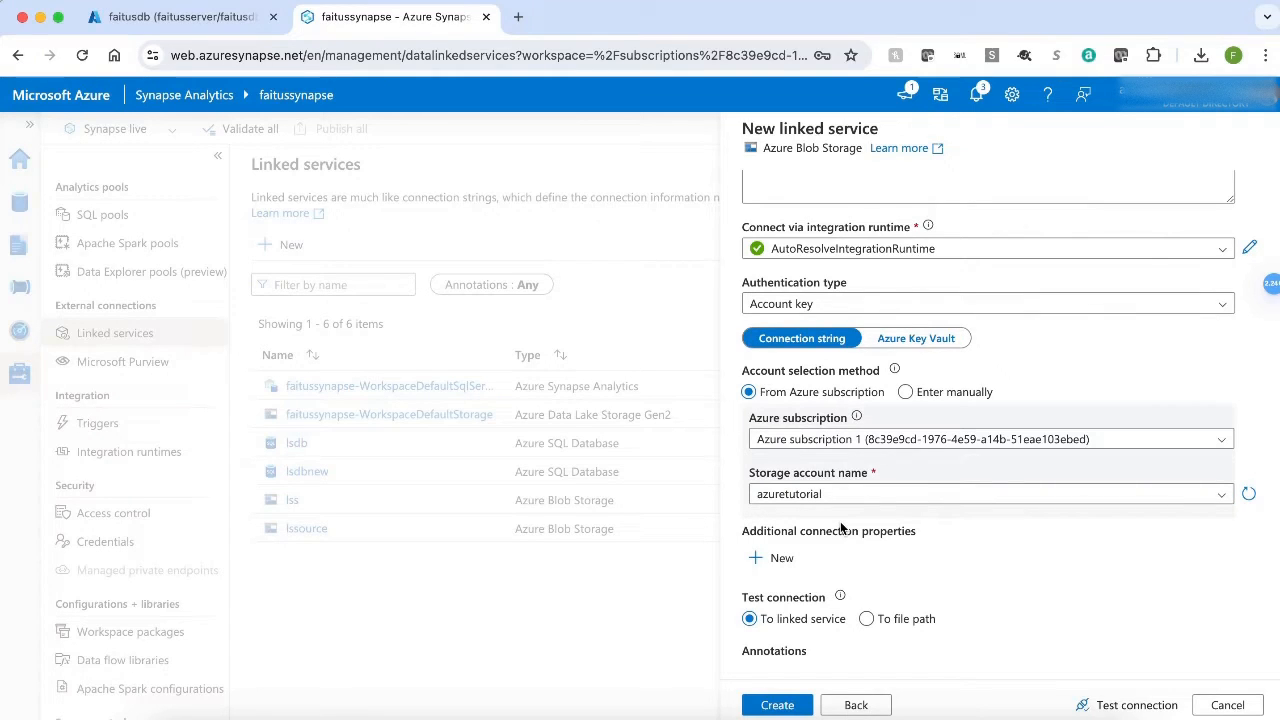
Test the linked service's connection and create the linked service.
{"action": "left_click", "coordinate": [1130, 705]}
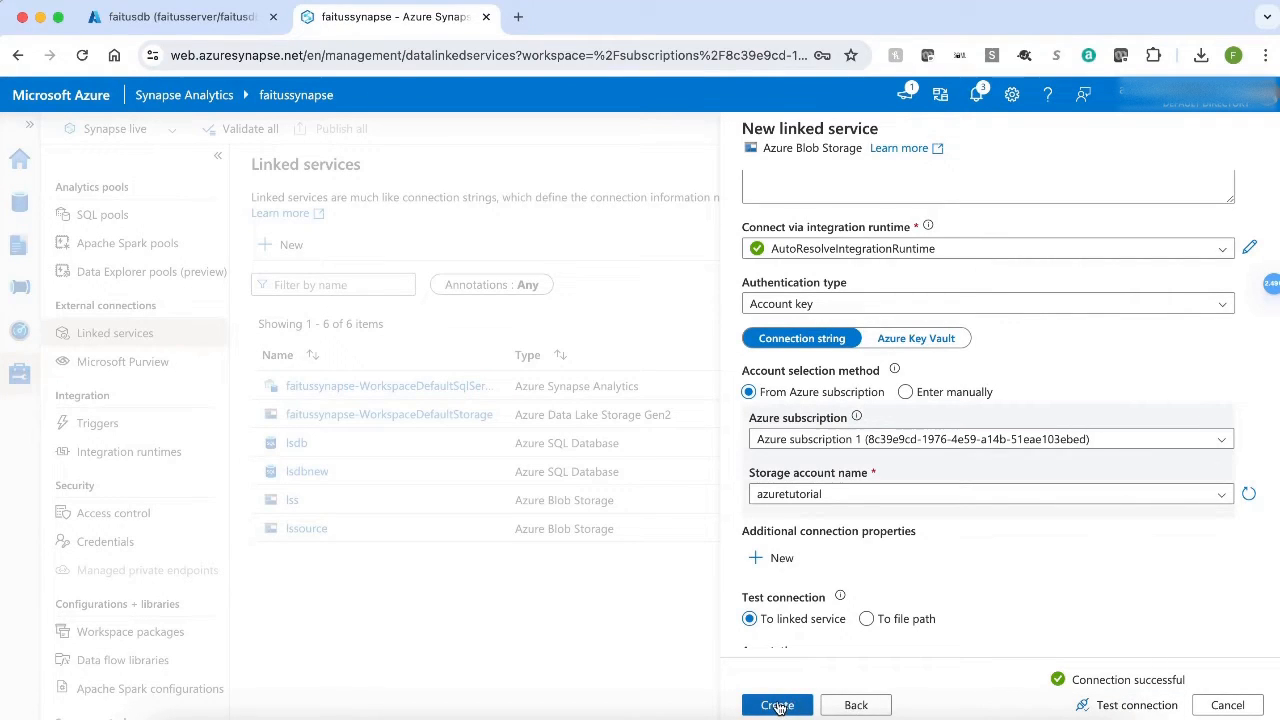
{"action": "left_click", "coordinate": [778, 705]}
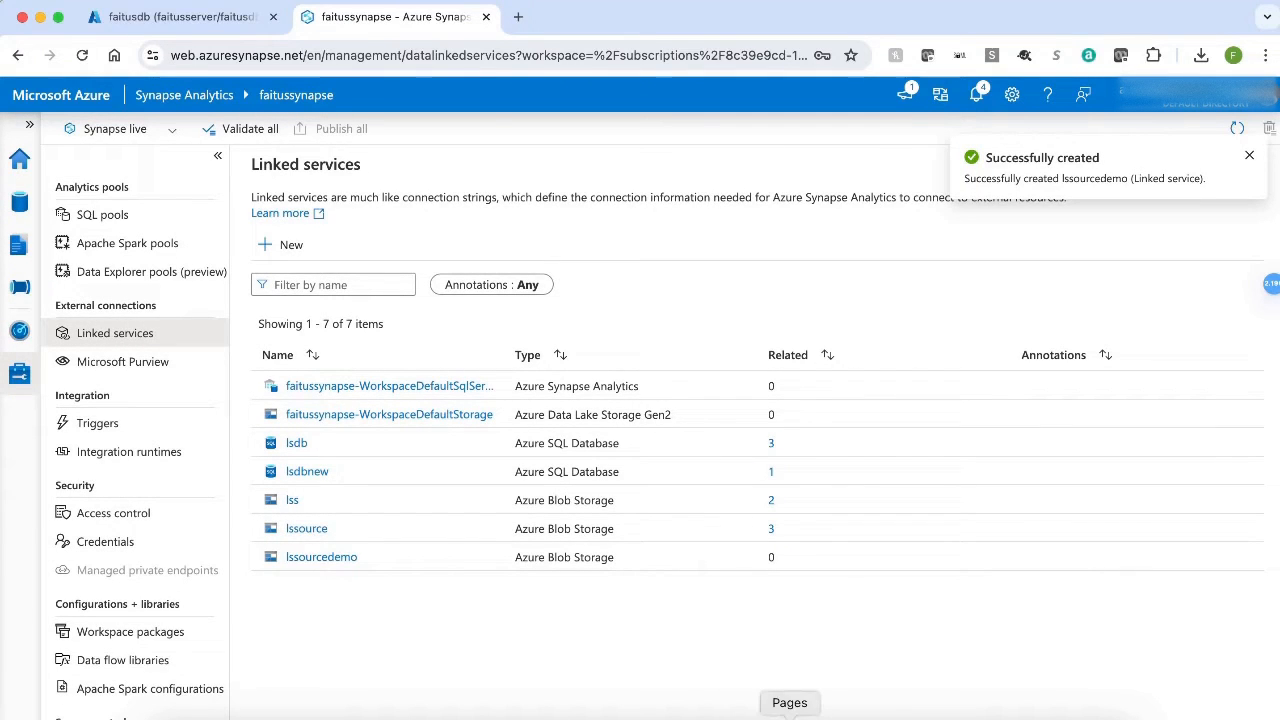
{"action": "left_click", "coordinate": [827, 718]}
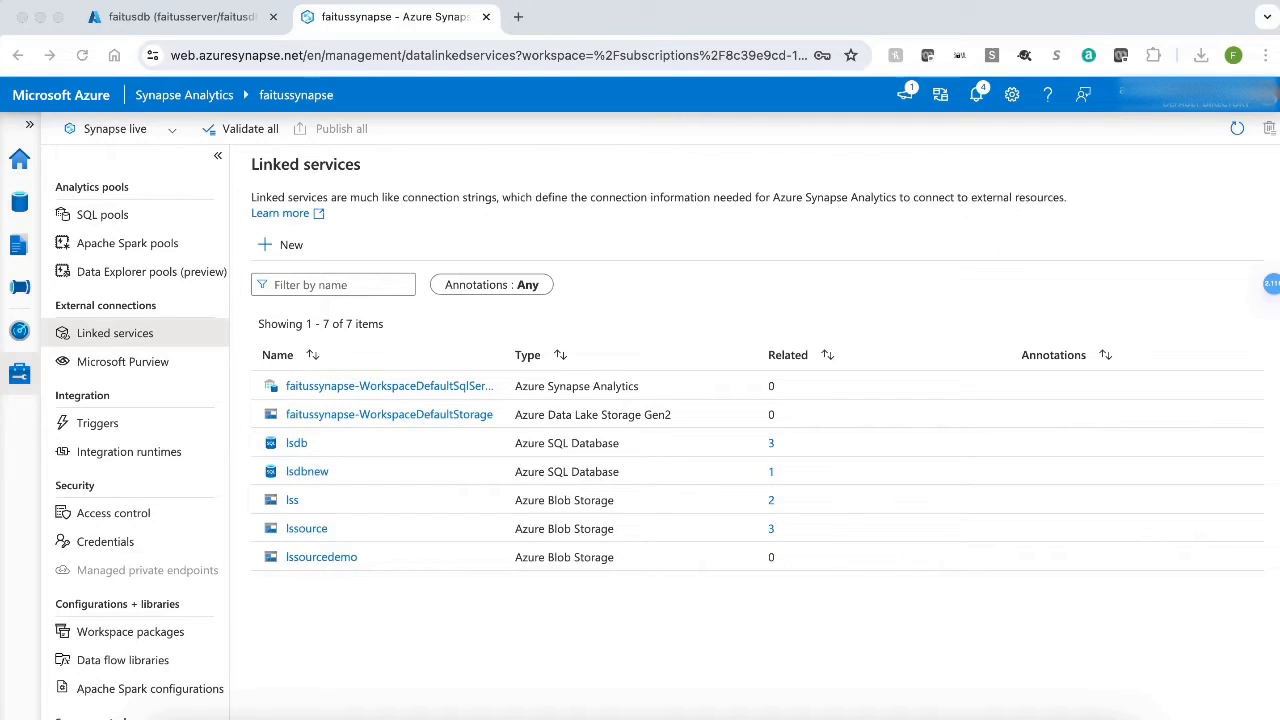
Create a new integration pipeline named pldemo and hide its properties.
{"action": "left_click", "coordinate": [22, 292]}
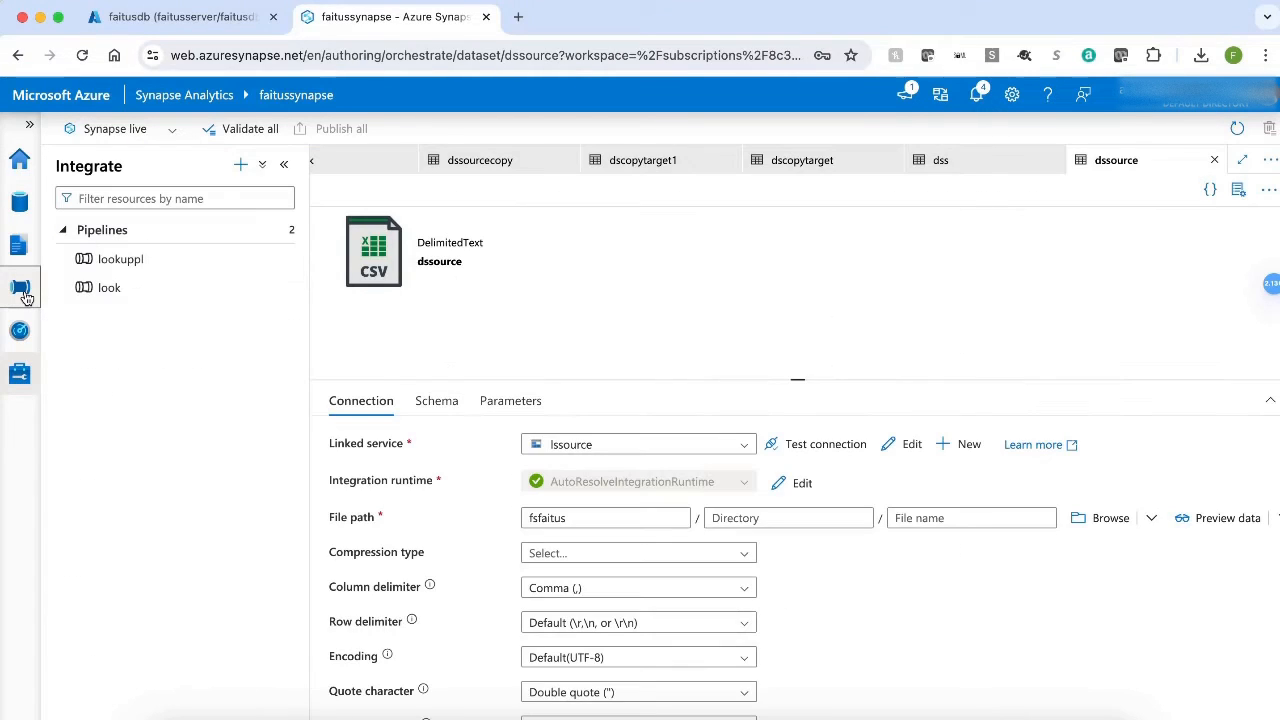
{"action": "left_click", "coordinate": [290, 230]}
{"action": "left_click", "coordinate": [306, 258]}
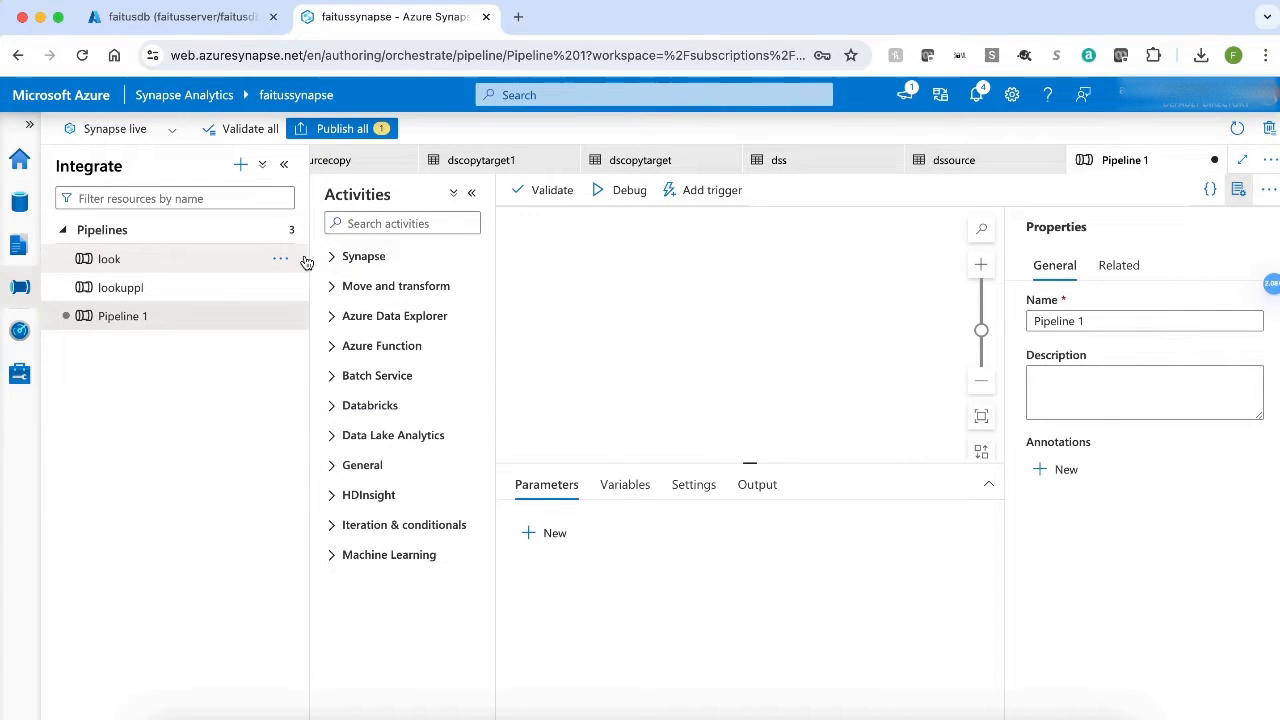
{"action": "left_click", "coordinate": [1108, 318]}
{"action": "key", "text": "BackSpace"}
{"action": "key", "text": "BackSpace"}
{"action": "key", "text": "BackSpace"}
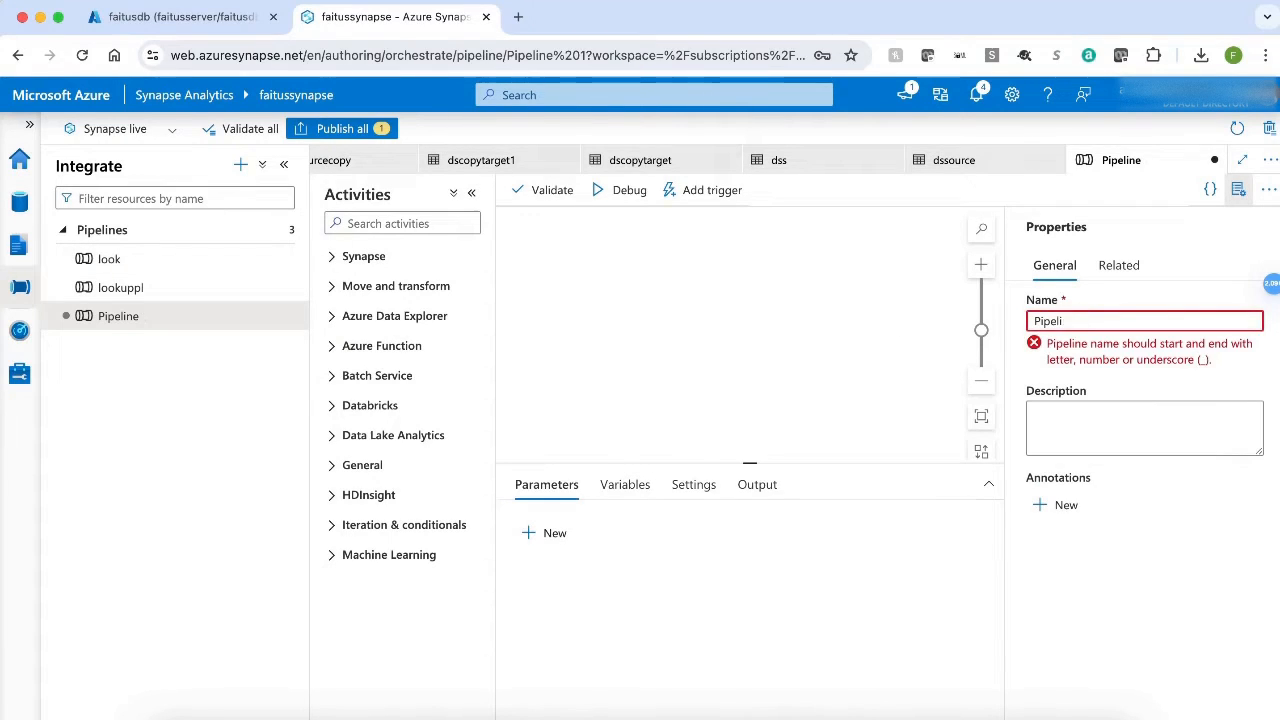
{"action": "key", "text": "BackSpace"}
{"action": "type", "text": "pl"}
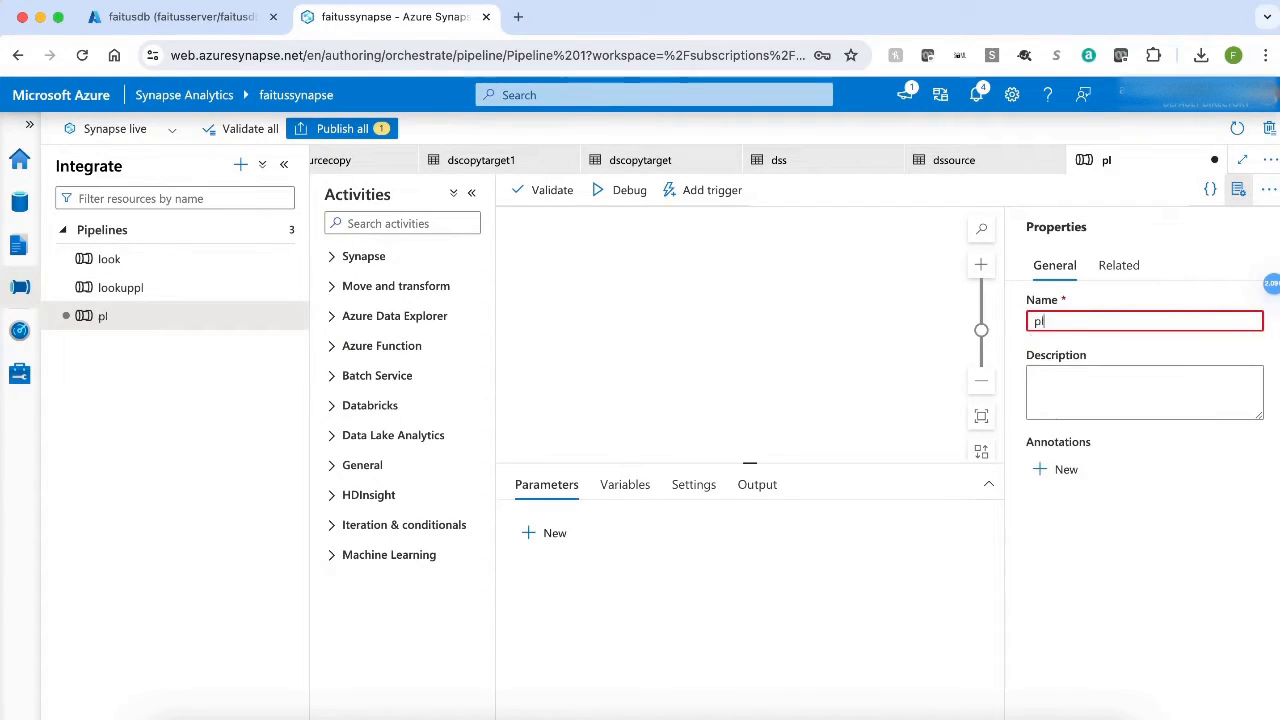
{"action": "type", "text": "demo"}
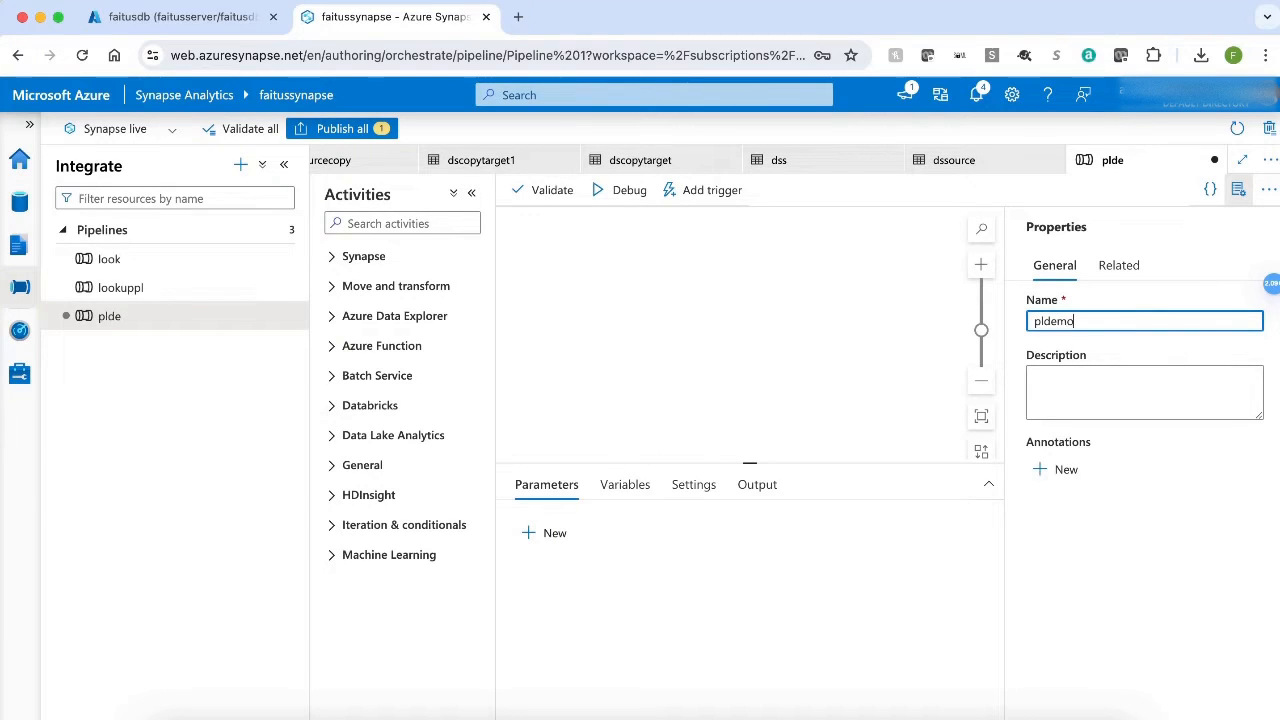
{"action": "left_click", "coordinate": [1238, 189]}
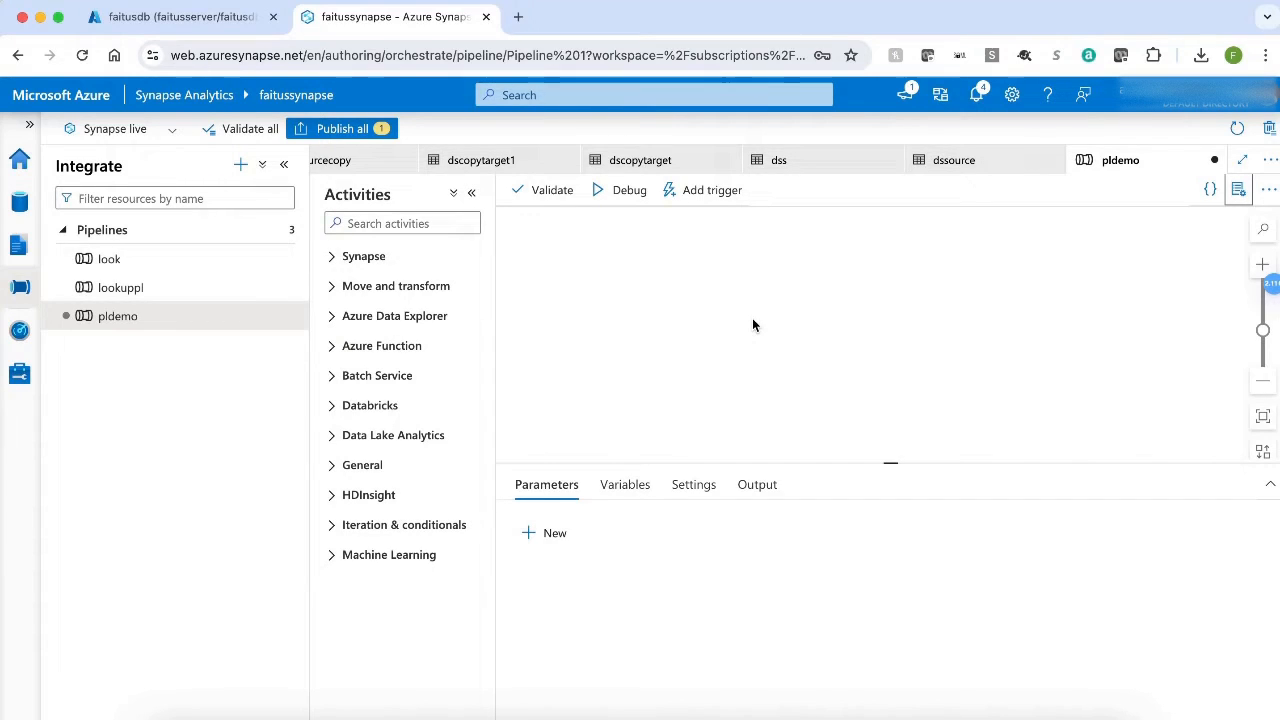
Find the Get Metadata activity and add it to the pldemo pipeline canvas.
{"action": "left_click", "coordinate": [355, 222]}
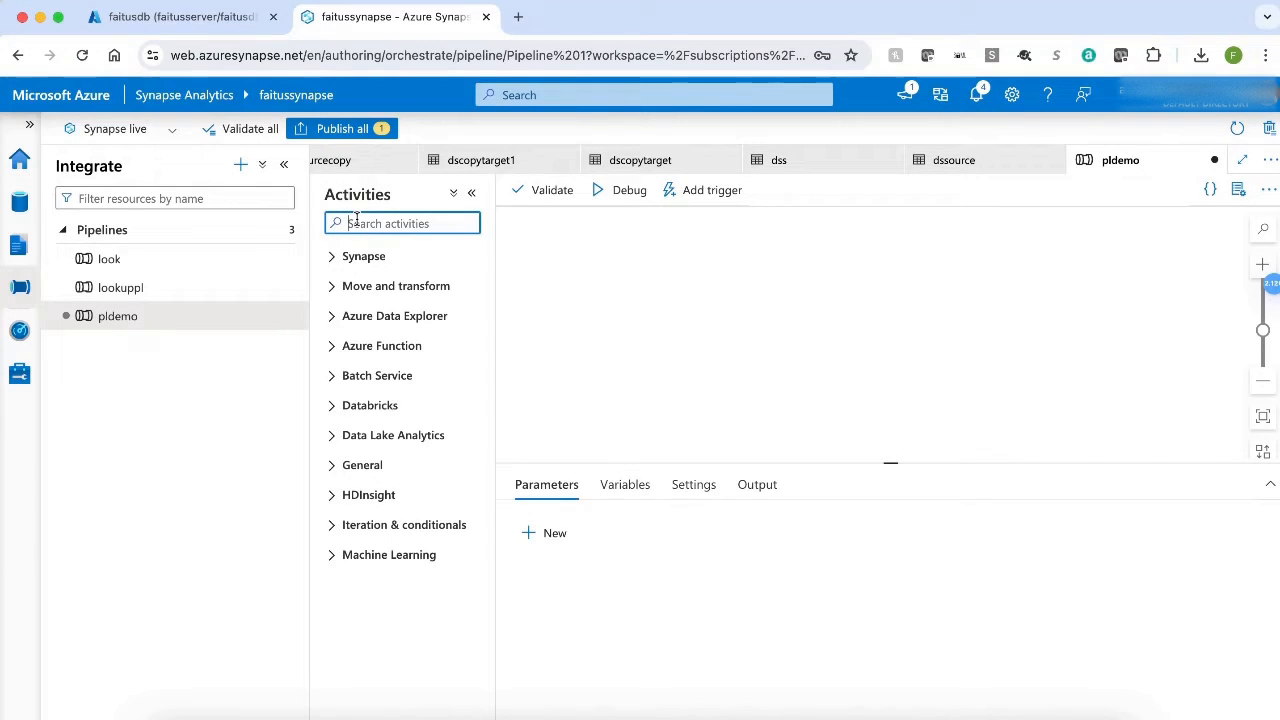
{"action": "type", "text": "get"}
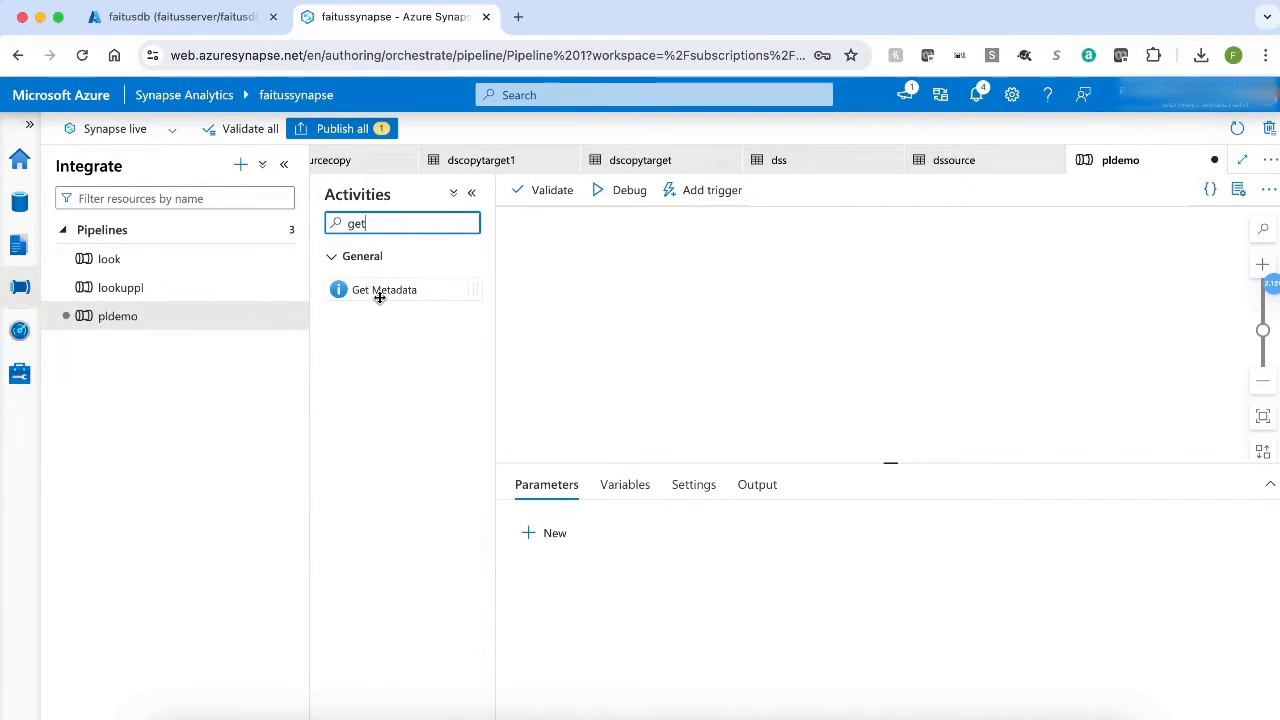
{"action": "left_click_drag", "start_coordinate": [379, 297], "coordinate": [641, 313]}
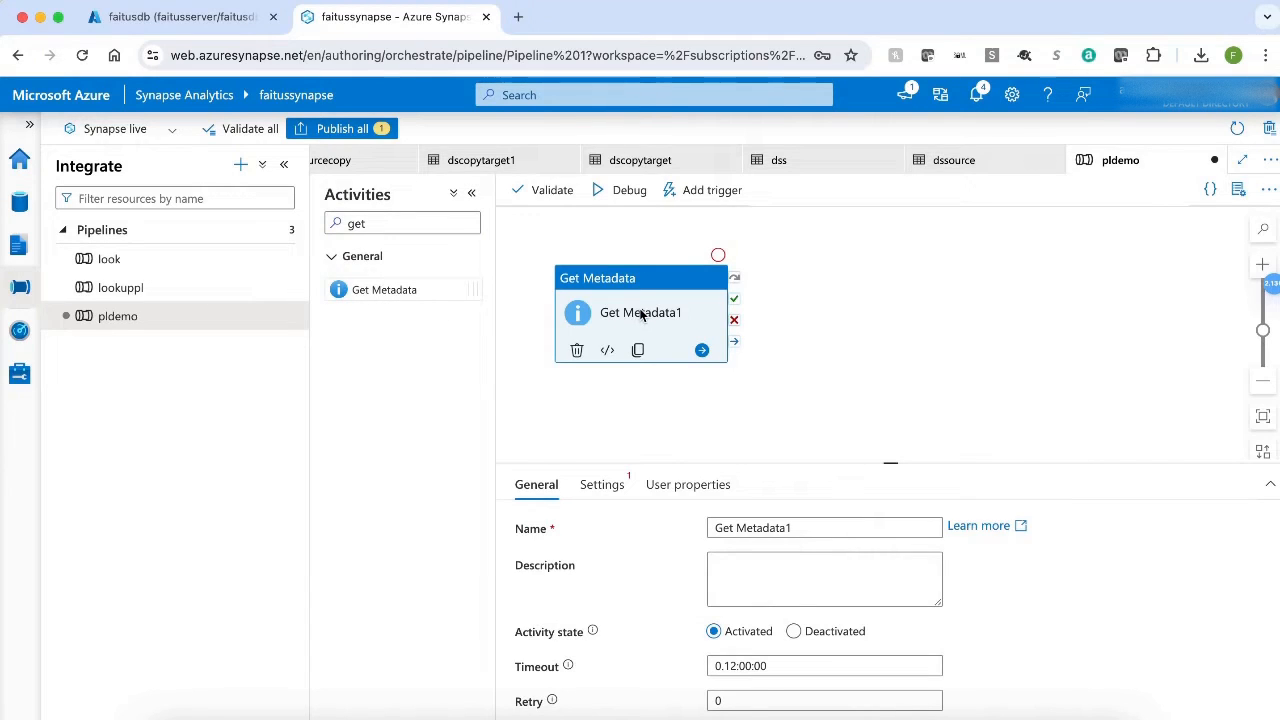
Start a new dataset for the Get Metadata activity, using Azure Blob Storage as the data store and DelimitedText as the format.
{"action": "left_click", "coordinate": [605, 485]}
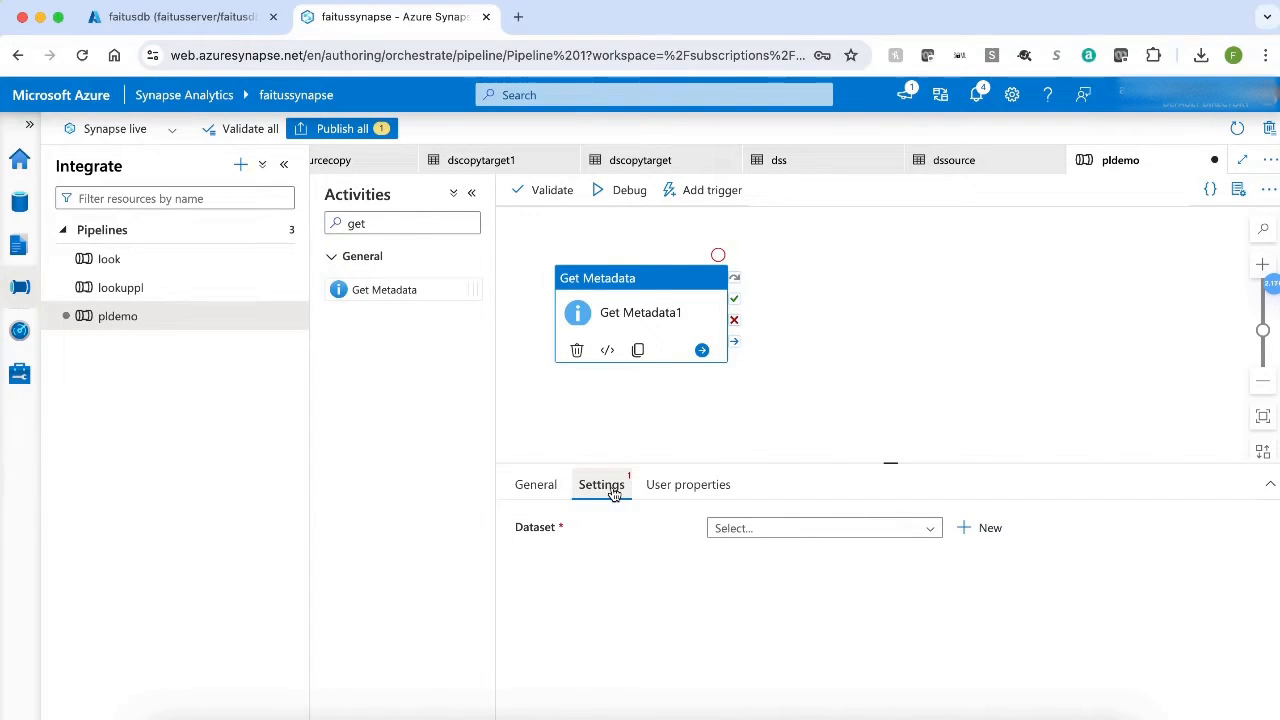
{"action": "left_click", "coordinate": [978, 522]}
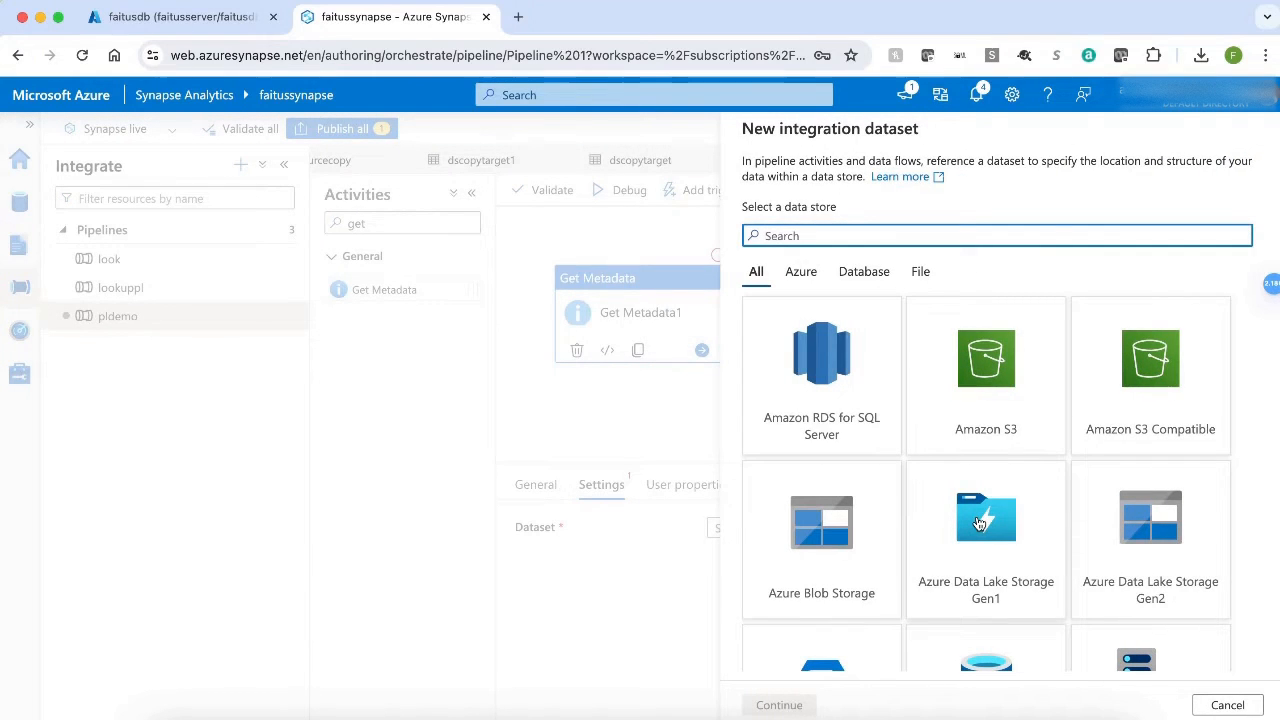
{"action": "left_click", "coordinate": [825, 575]}
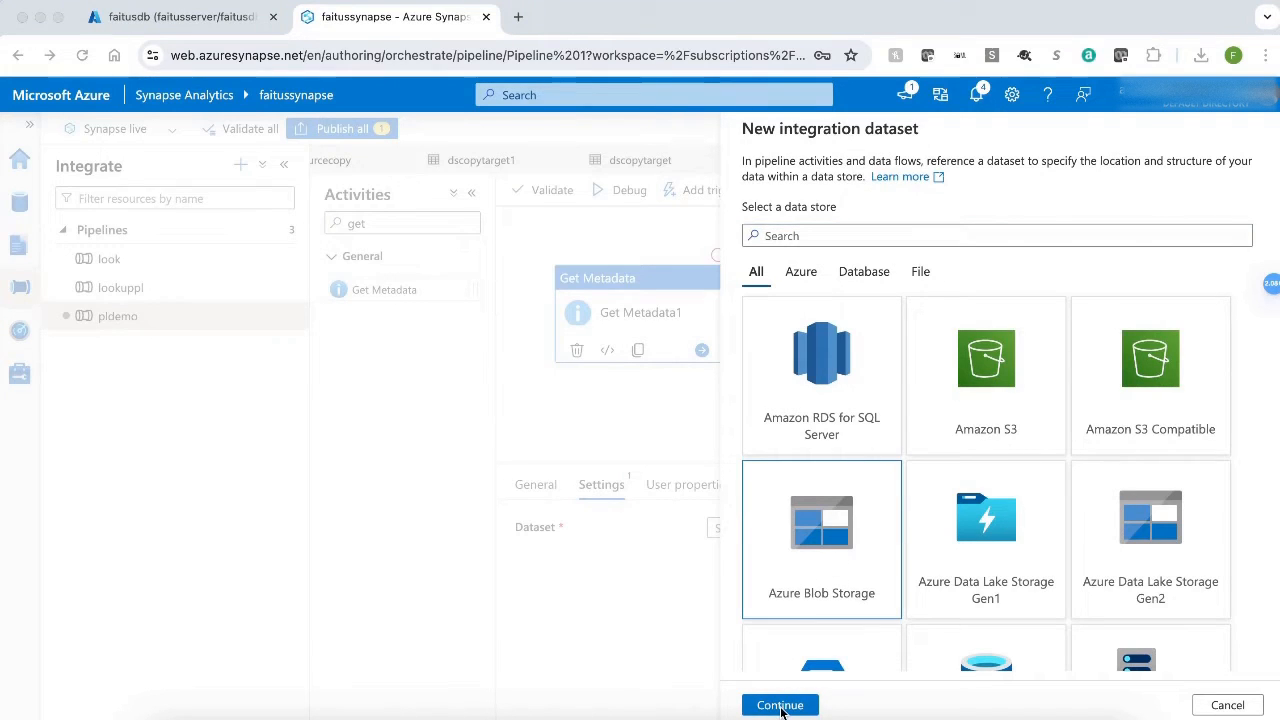
{"action": "left_click", "coordinate": [781, 707]}
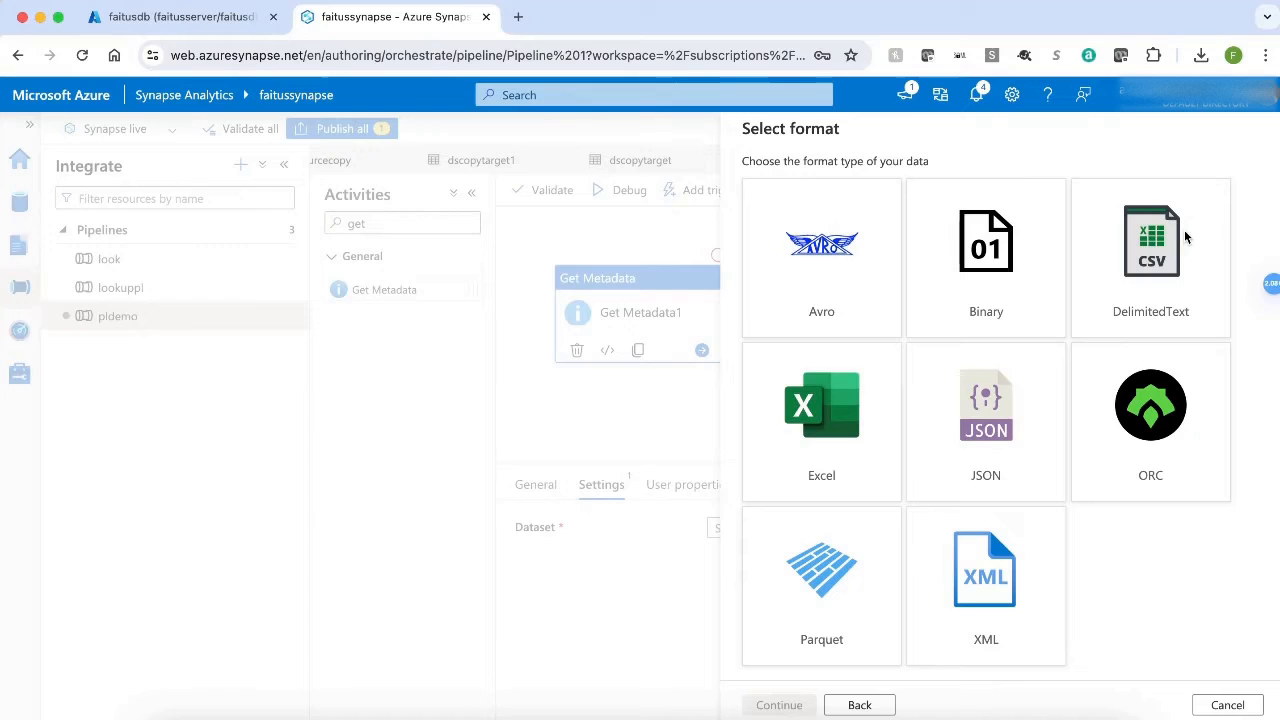
{"action": "left_click", "coordinate": [1184, 230]}
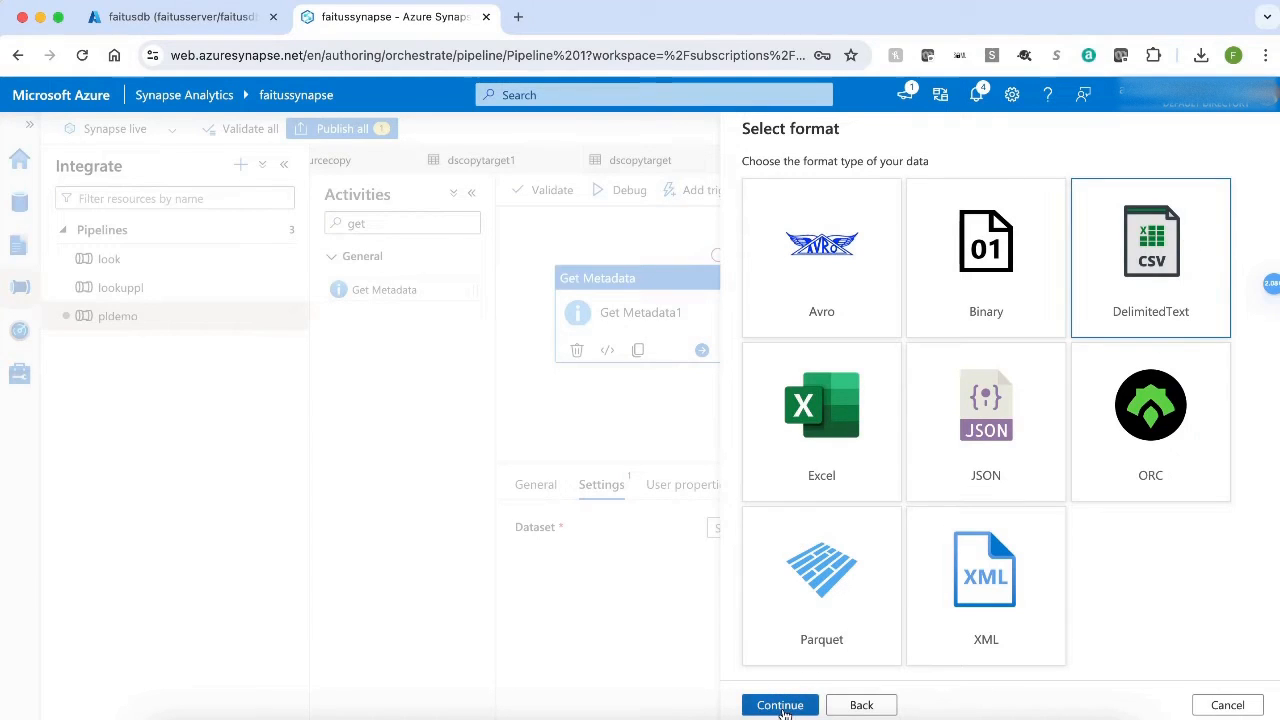
{"action": "left_click", "coordinate": [781, 706]}
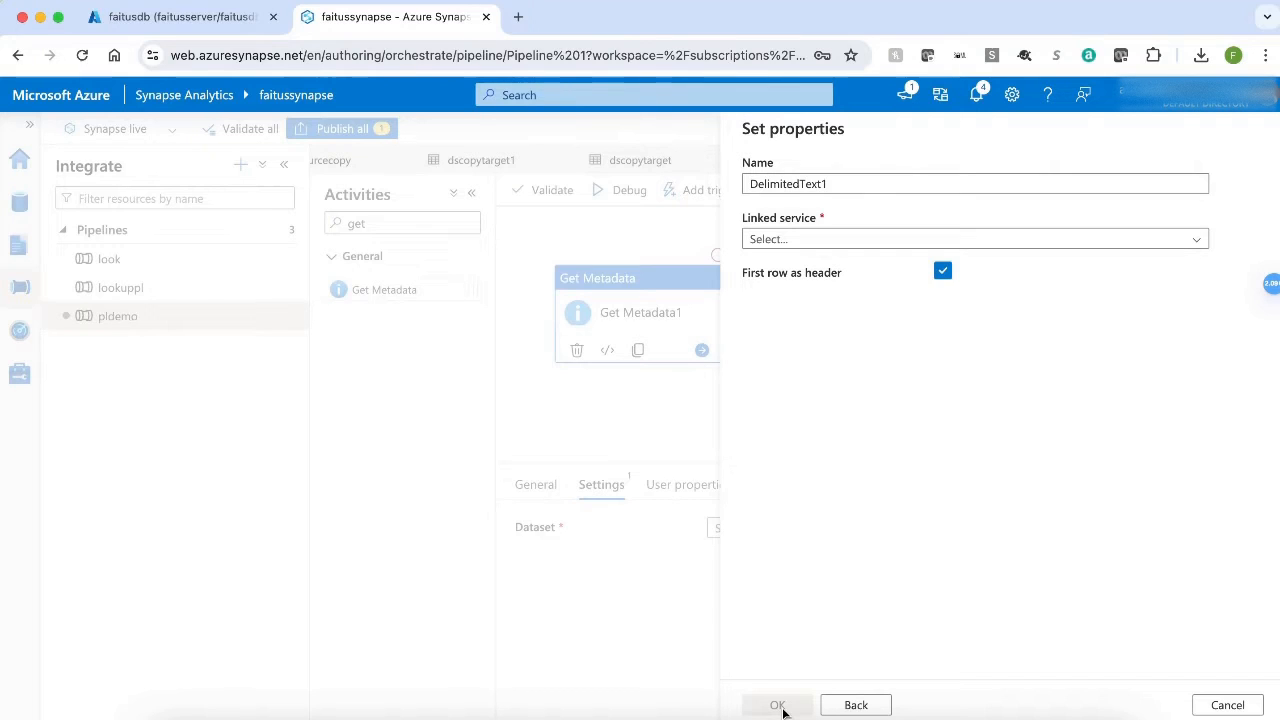
Name the new dataset dssourcedemo and set its linked service to lssourcedemo.
{"action": "left_click", "coordinate": [863, 191]}
{"action": "key", "text": "super+a"}
{"action": "key", "text": "BackSpace"}
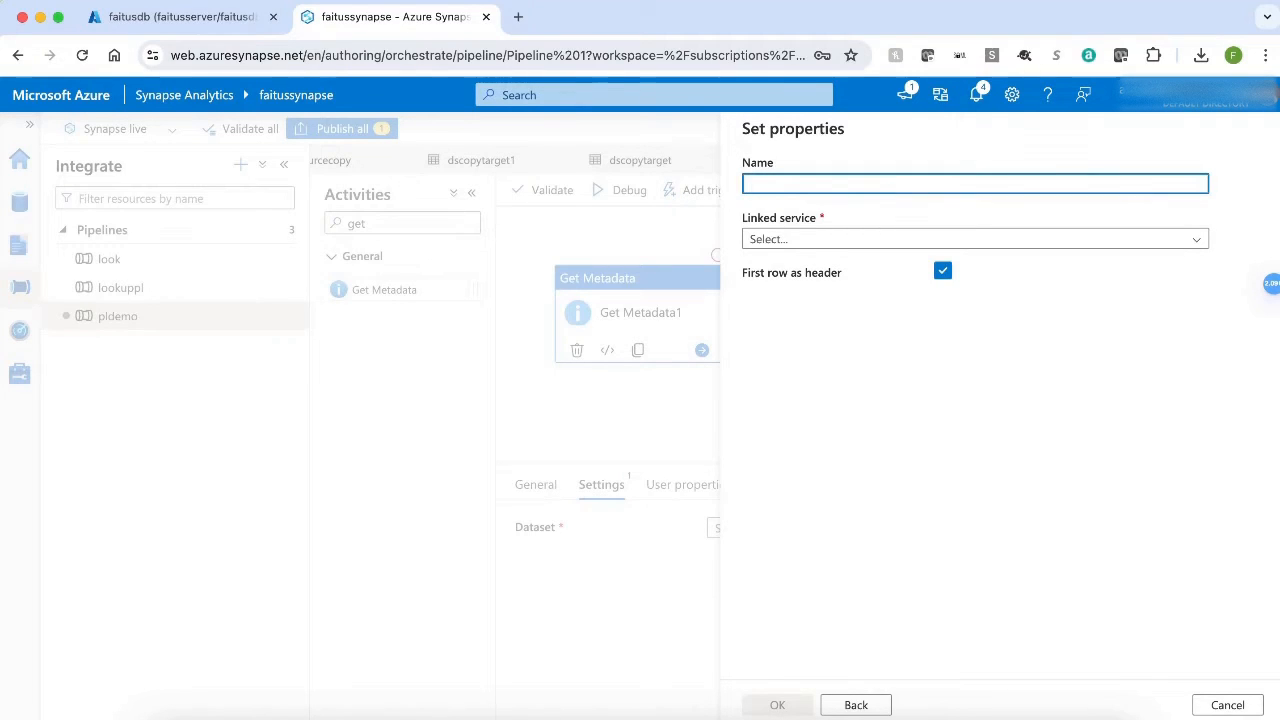
{"action": "type", "text": "dssou"}
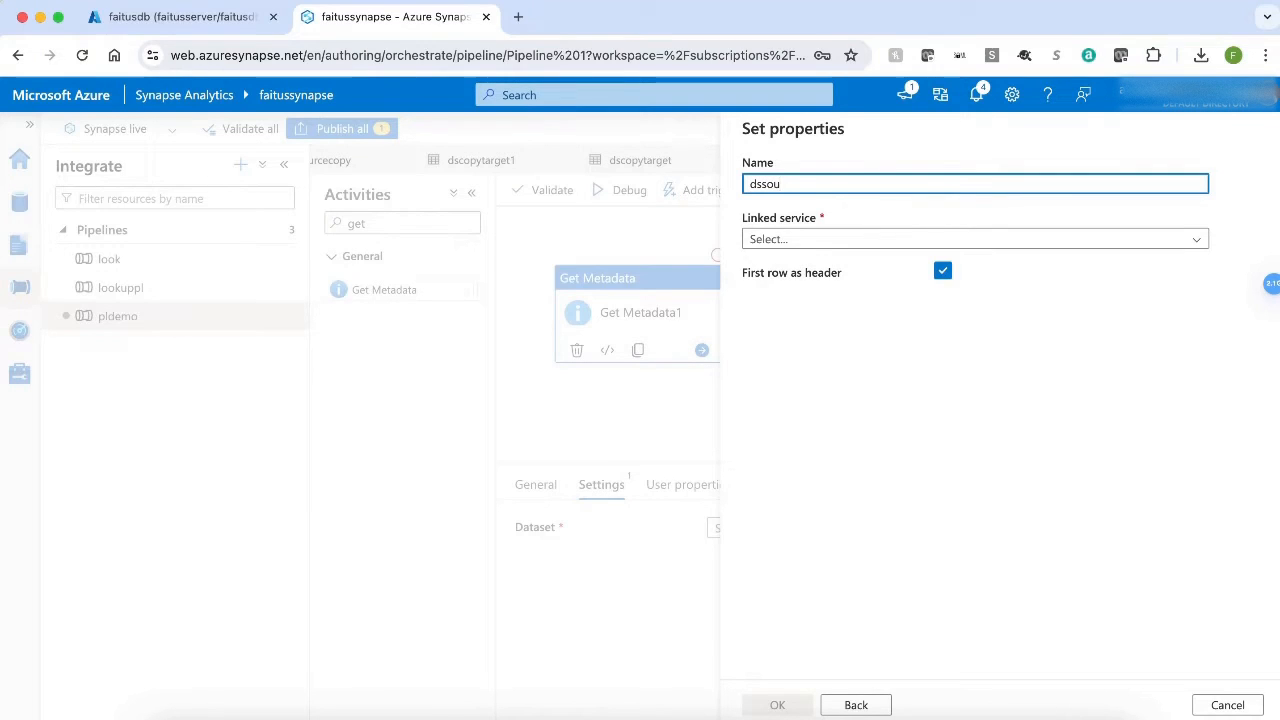
{"action": "type", "text": "rcedemo"}
{"action": "left_click", "coordinate": [975, 239]}
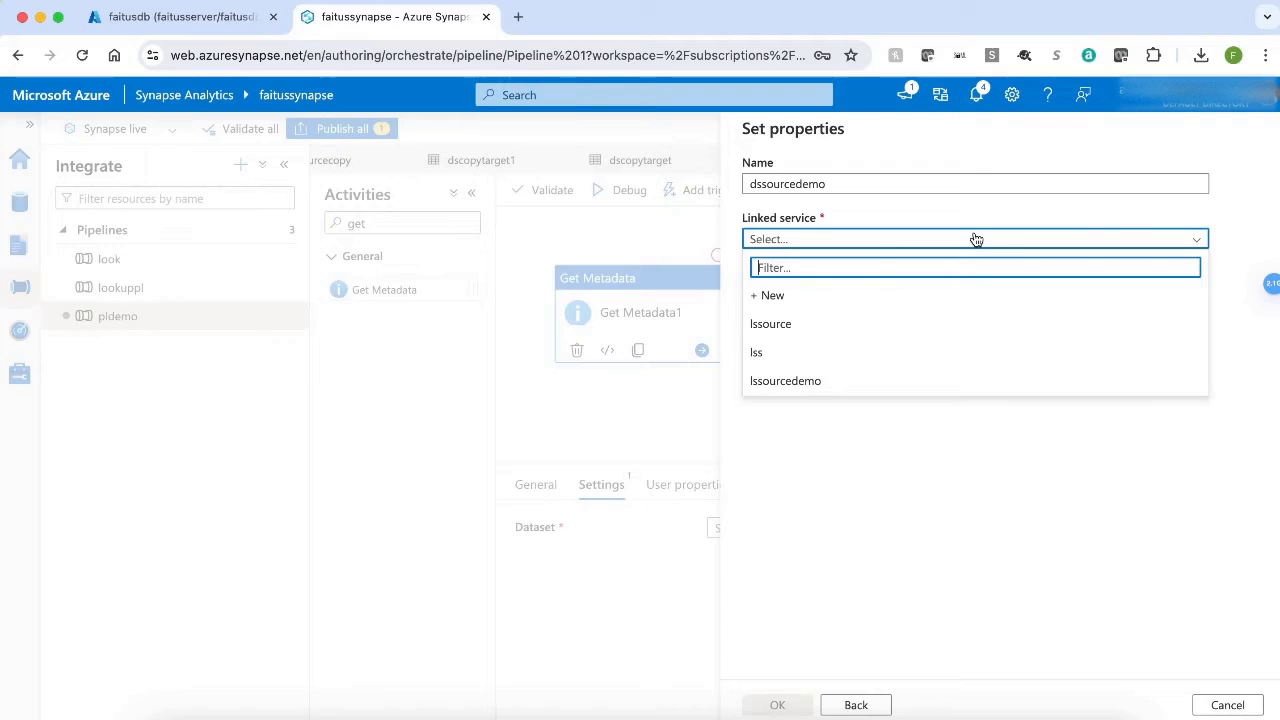
{"action": "left_click", "coordinate": [834, 391]}
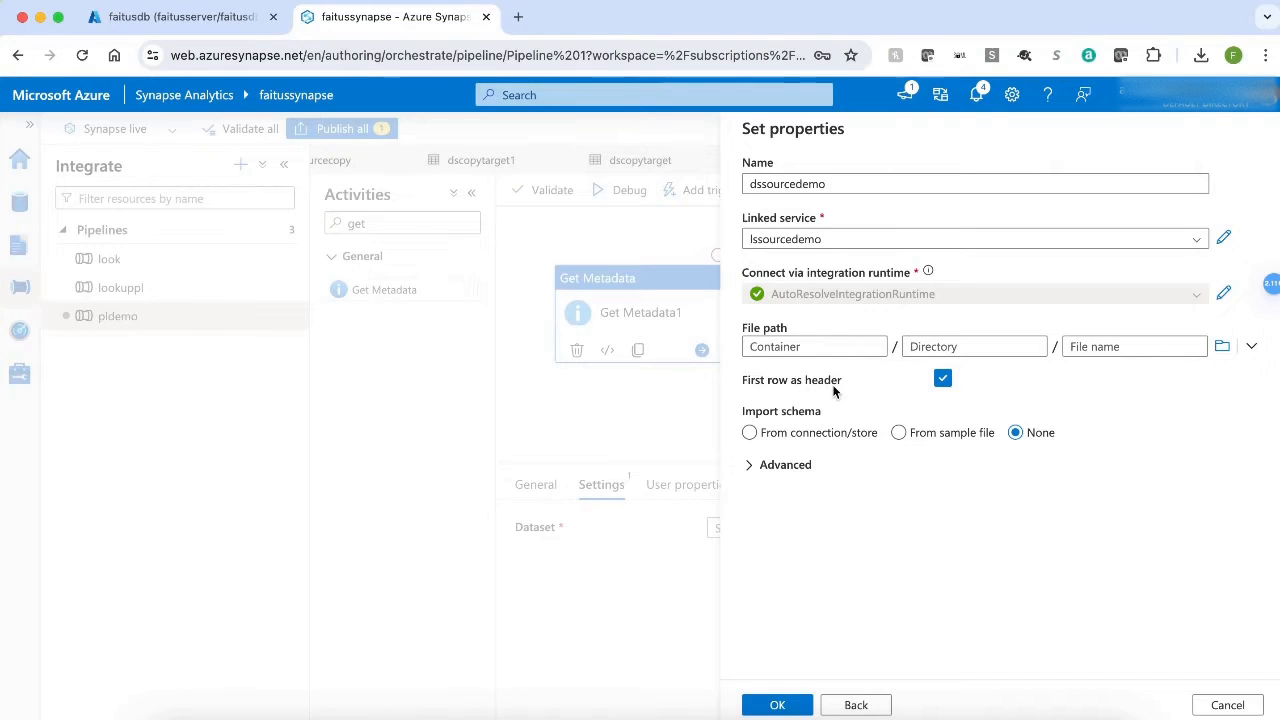
Set the dataset's file path to the tutorialfiles container and create the dataset.
{"action": "left_click", "coordinate": [1222, 347]}
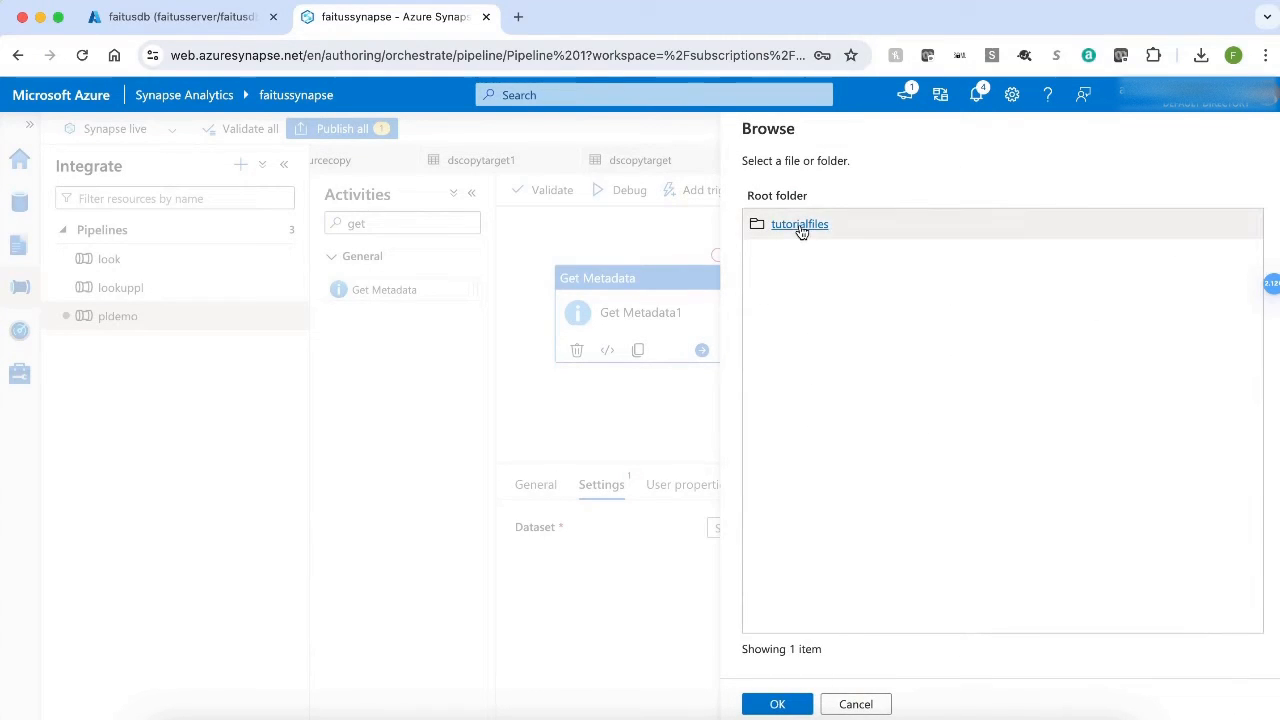
{"action": "left_click", "coordinate": [800, 225]}
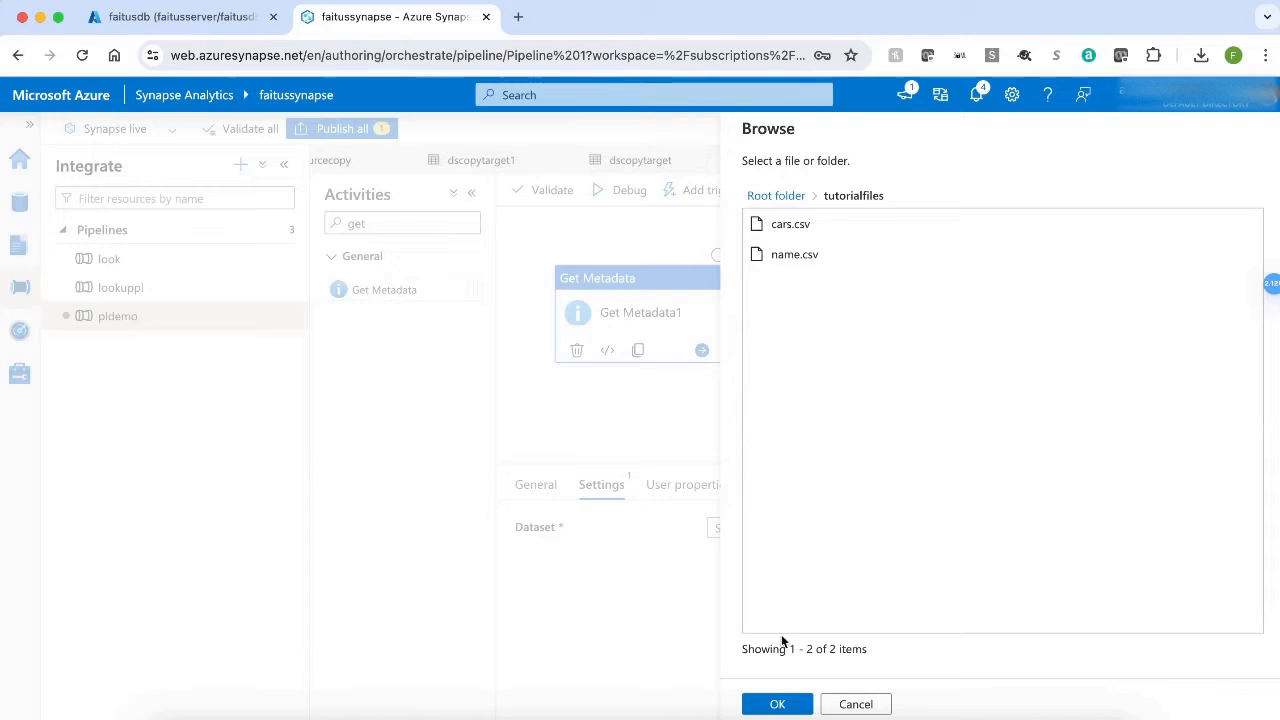
{"action": "left_click", "coordinate": [772, 705]}
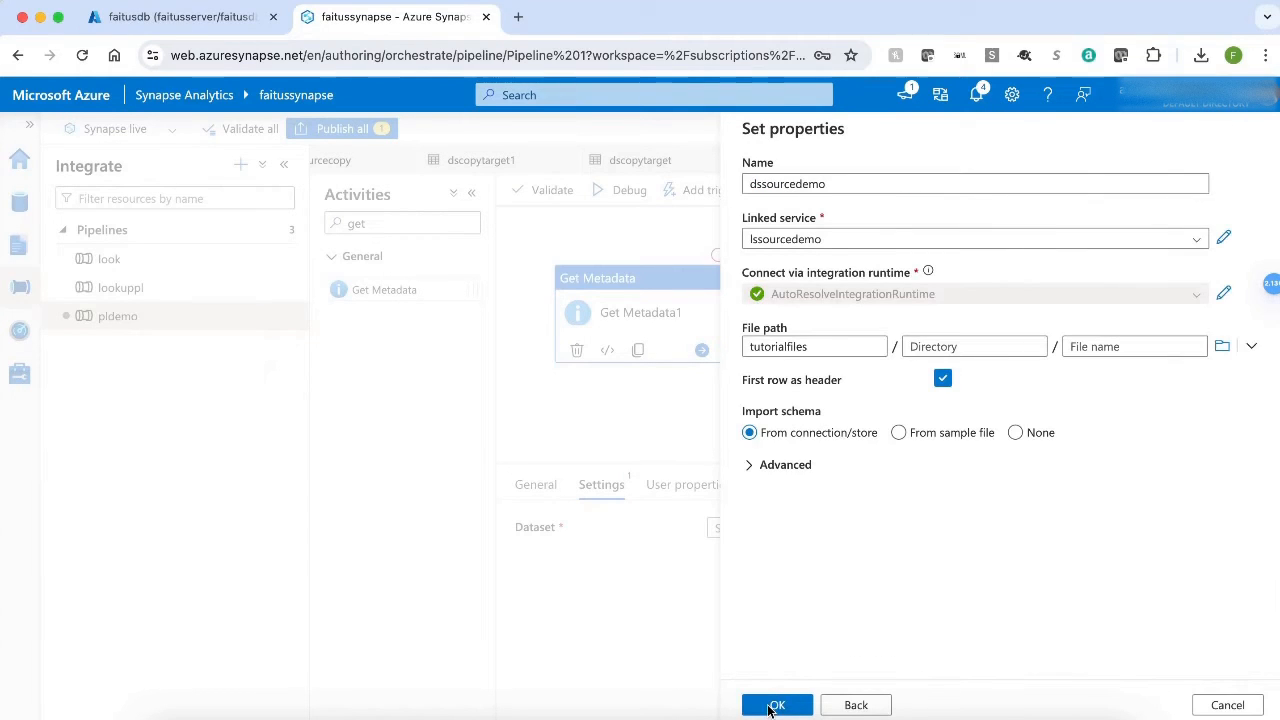
{"action": "left_click", "coordinate": [772, 706]}
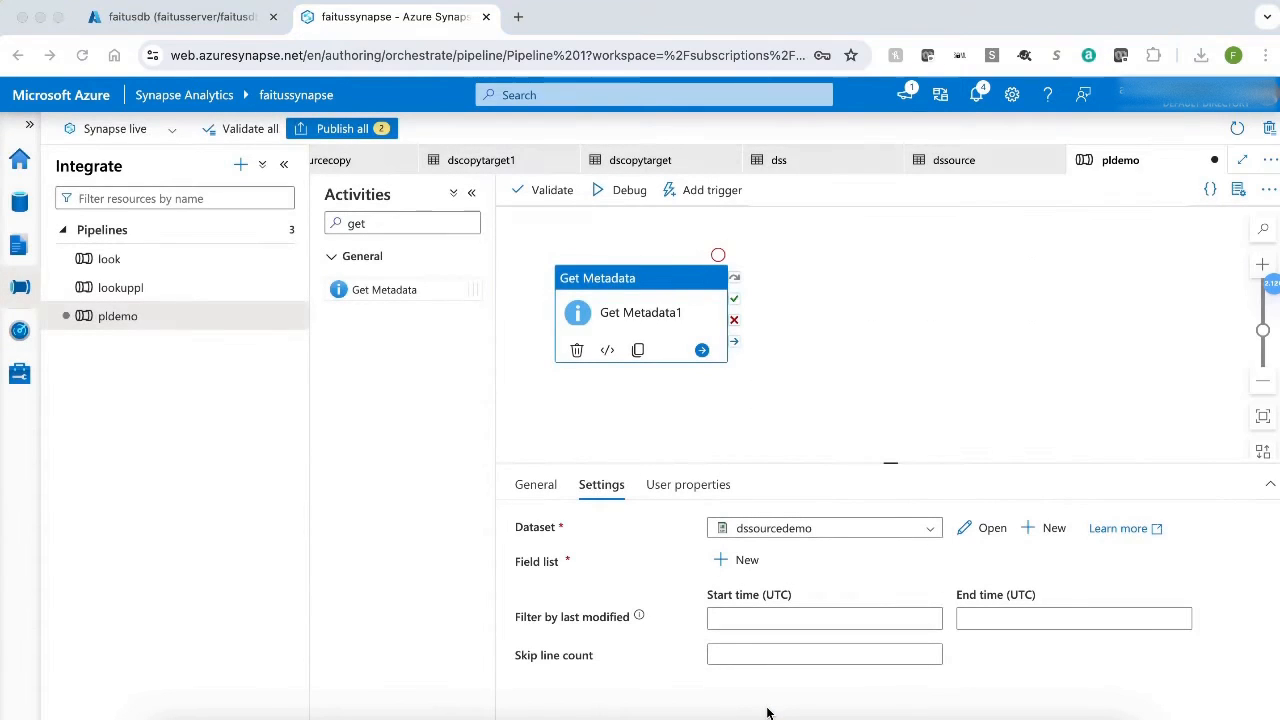
Add a Child items argument to the Get Metadata activity's field list.
{"action": "left_click", "coordinate": [729, 561]}
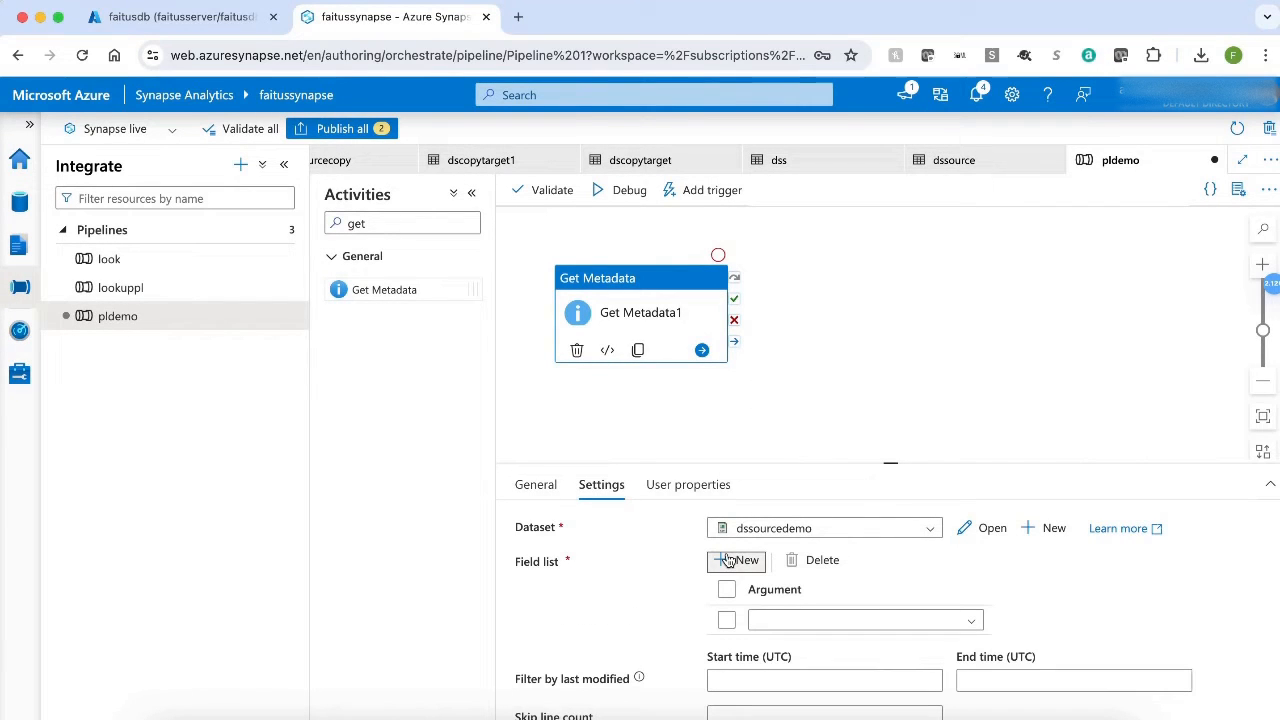
{"action": "left_click", "coordinate": [974, 622]}
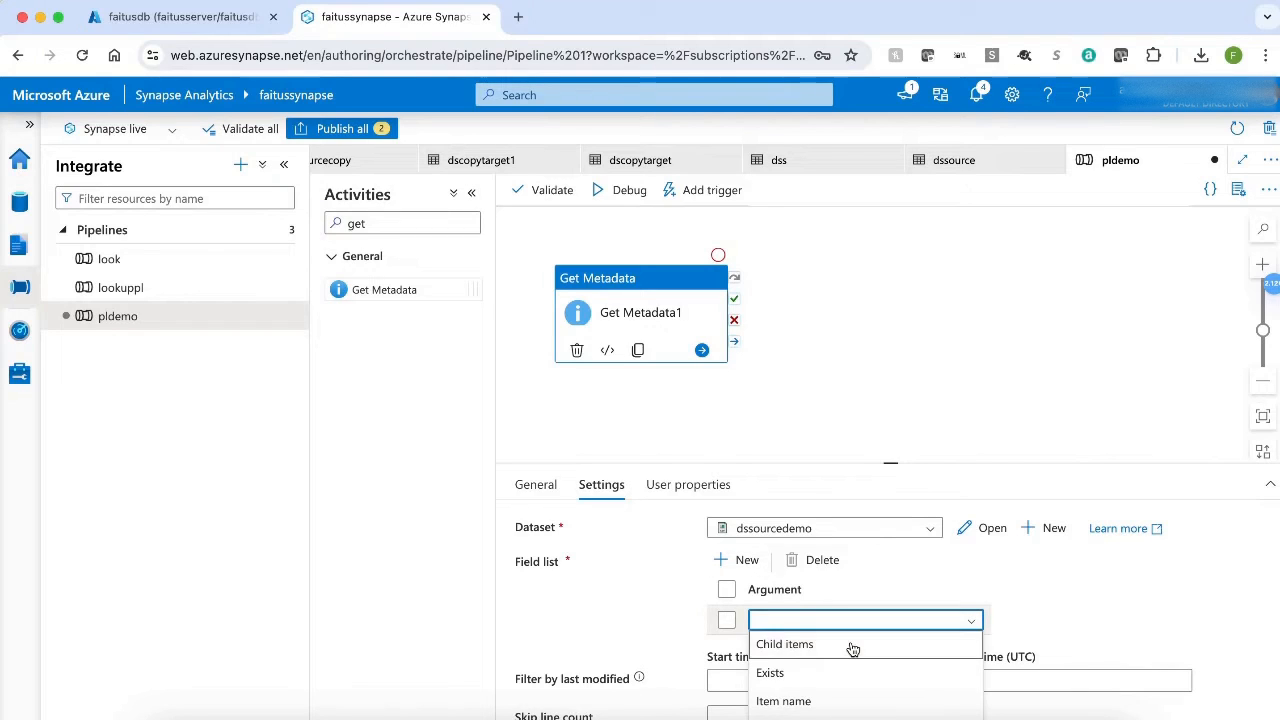
{"action": "left_click", "coordinate": [850, 648]}
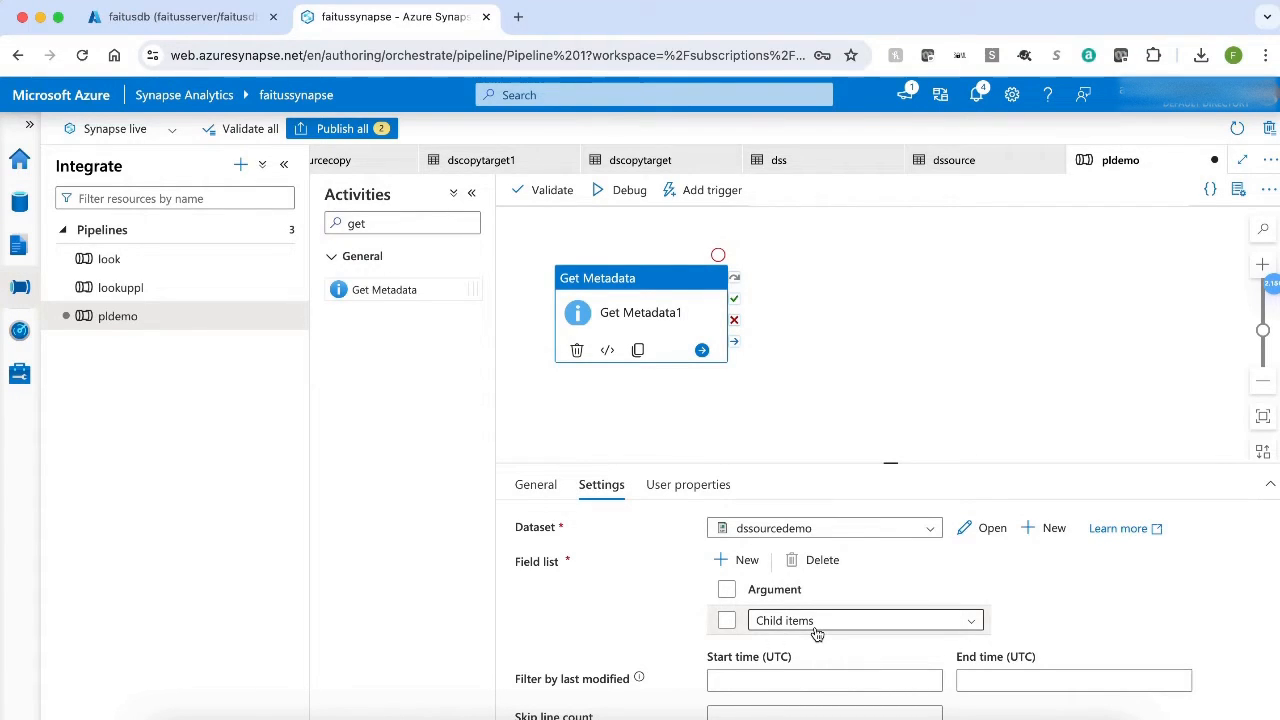
Debug the pldemo pipeline and review the child items in the Get Metadata activity's output.
{"action": "left_click", "coordinate": [616, 194]}
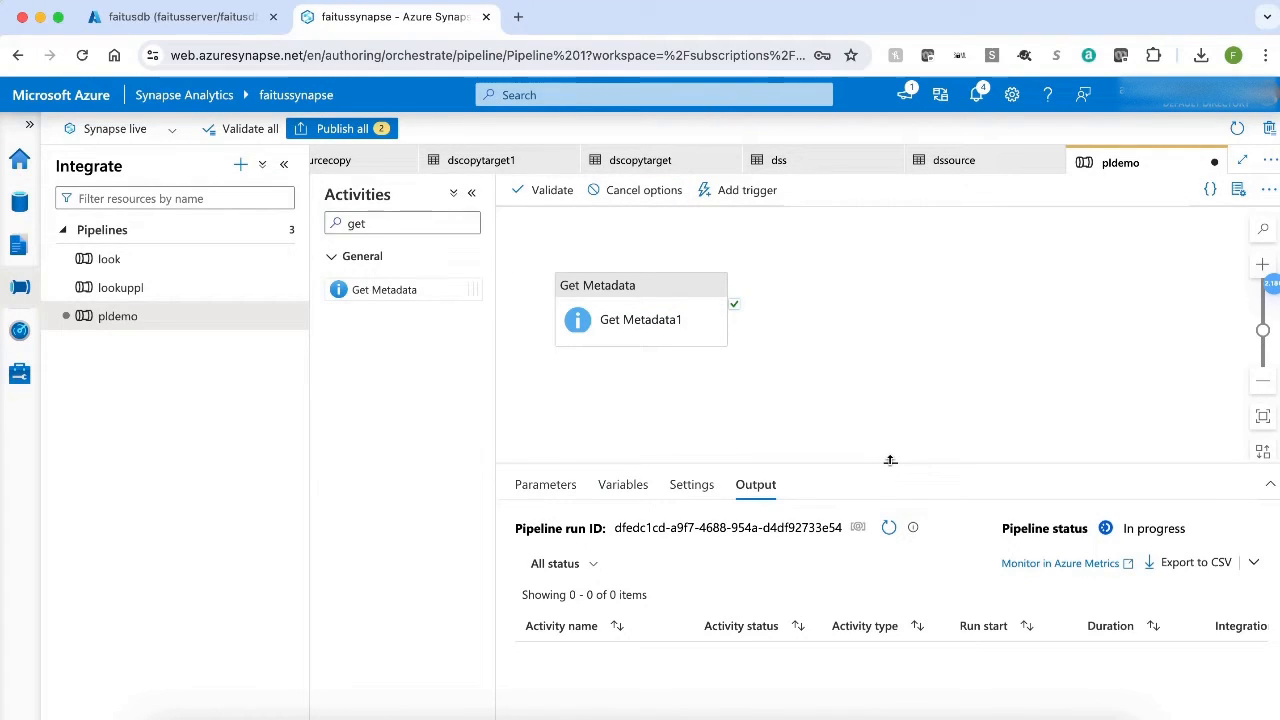
{"action": "left_click_drag", "start_coordinate": [890, 460], "coordinate": [890, 284]}
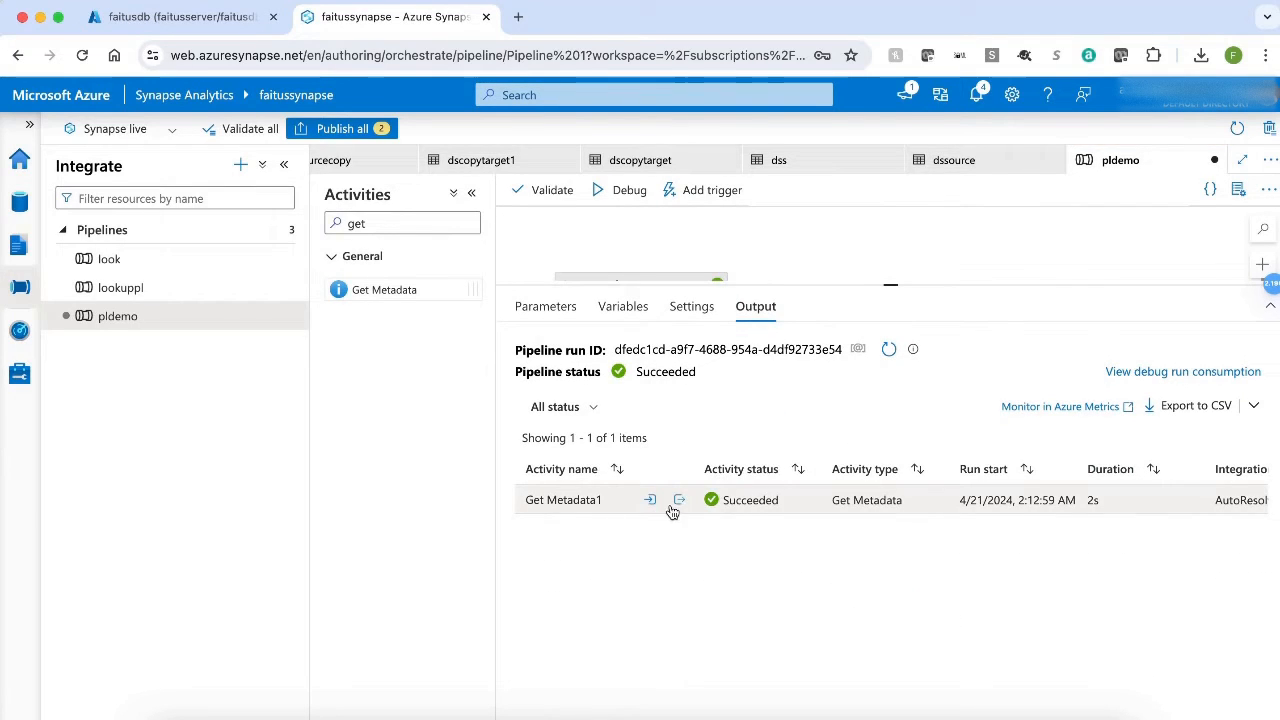
{"action": "left_click", "coordinate": [680, 500]}
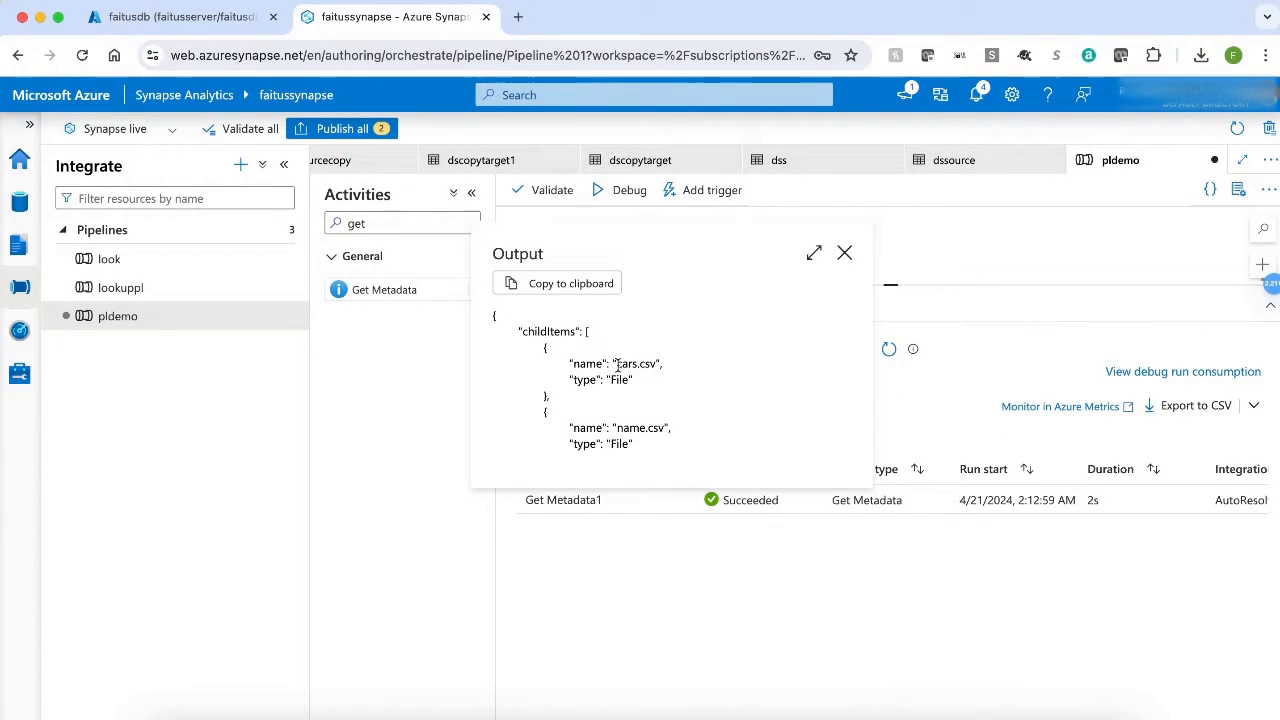
{"action": "scroll", "coordinate": [617, 365], "scroll_direction": "down", "scroll_amount": 3}
{"action": "scroll", "coordinate": [620, 366], "scroll_direction": "up", "scroll_amount": 3}
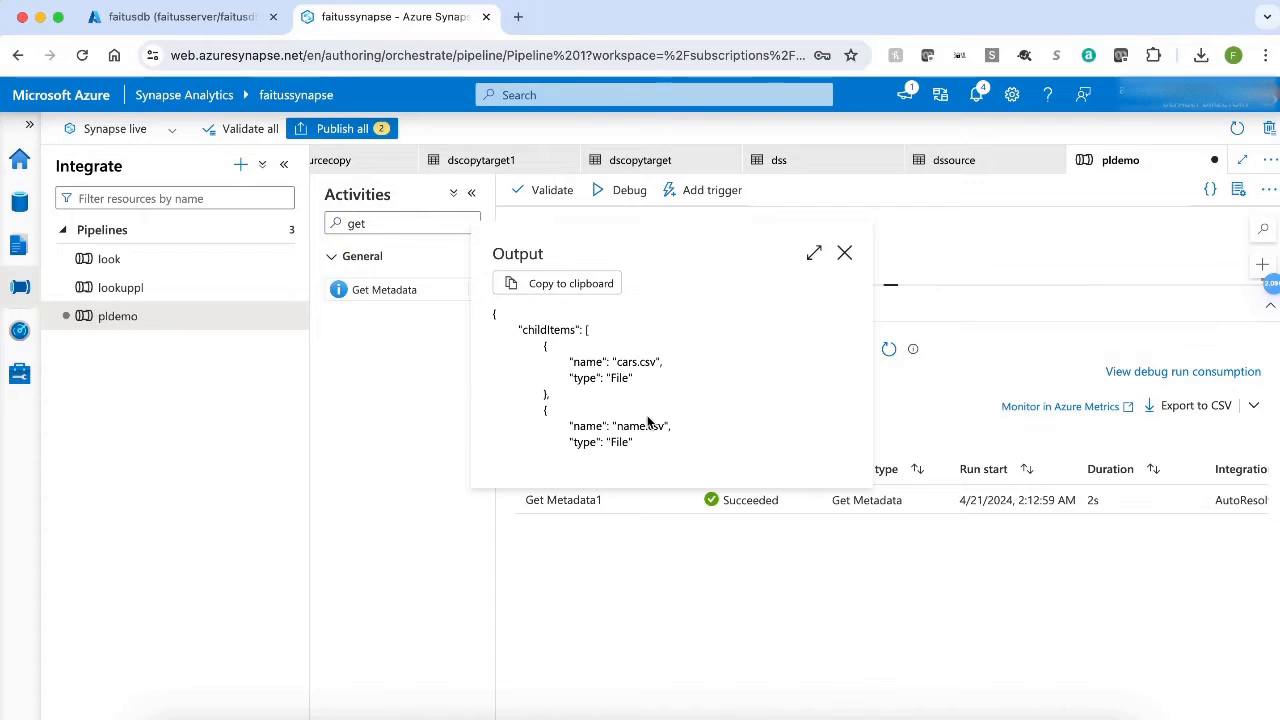
{"action": "left_click", "coordinate": [845, 253]}
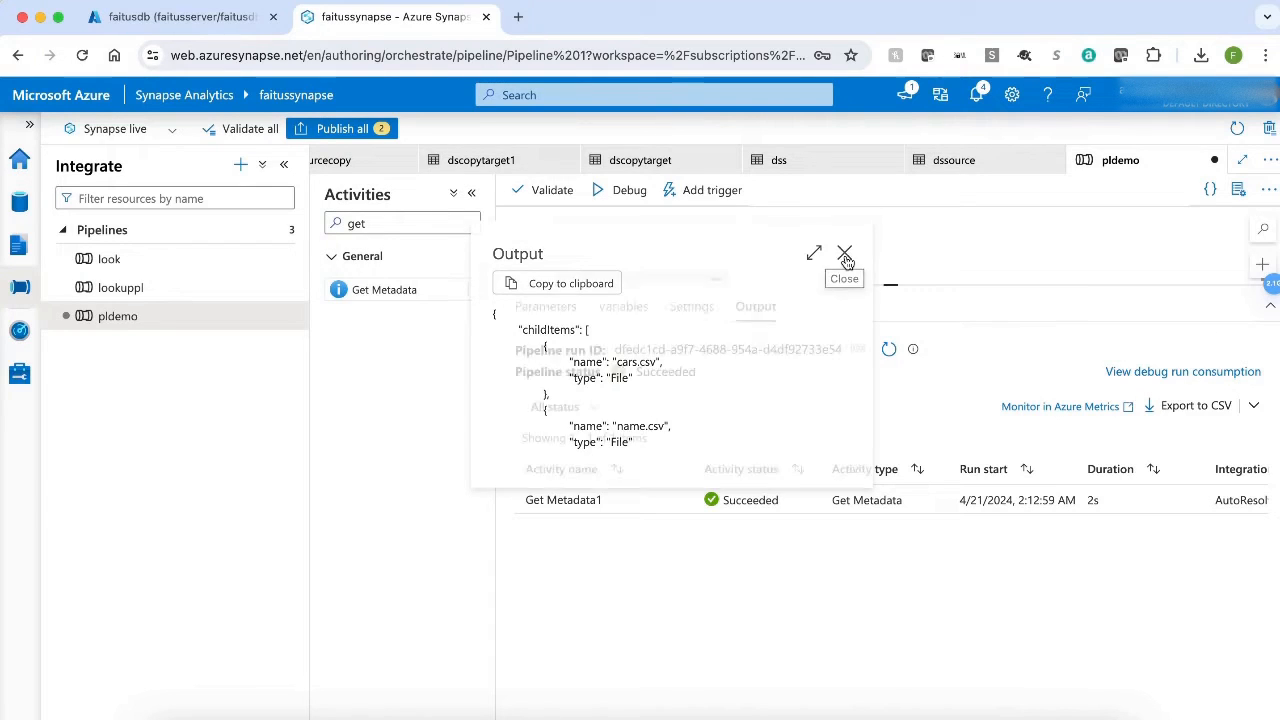
Add a ForEach activity to the canvas beside Get Metadata and connect Get Metadata's success output to it.
{"action": "double_click", "coordinate": [380, 224]}
{"action": "type", "text": "for"}
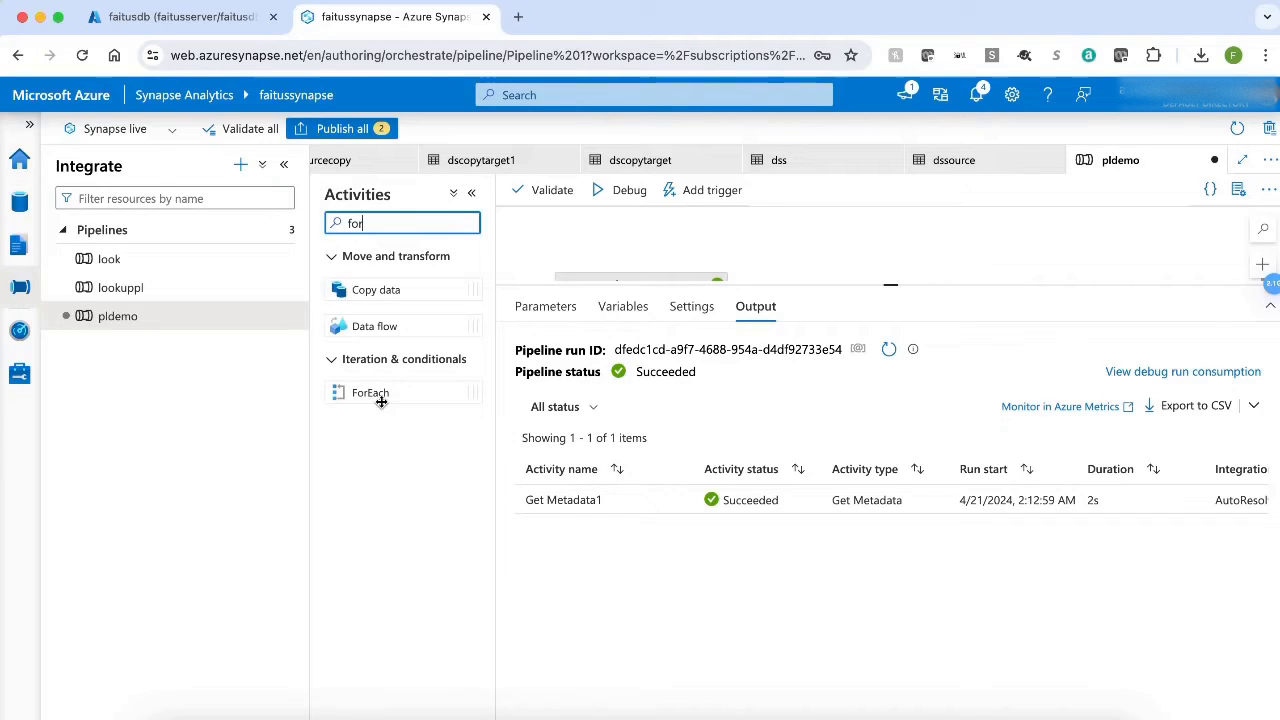
{"action": "left_click_drag", "start_coordinate": [381, 400], "coordinate": [891, 518]}
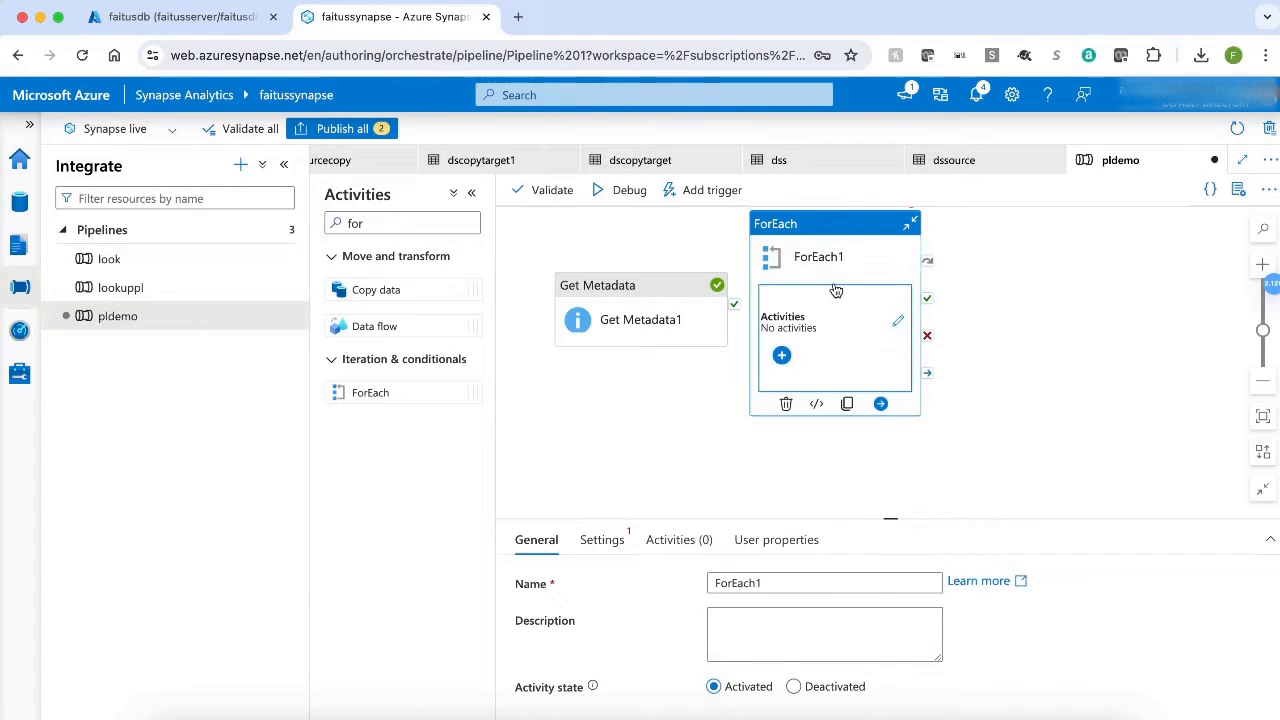
{"action": "left_click_drag", "start_coordinate": [816, 224], "coordinate": [910, 249]}
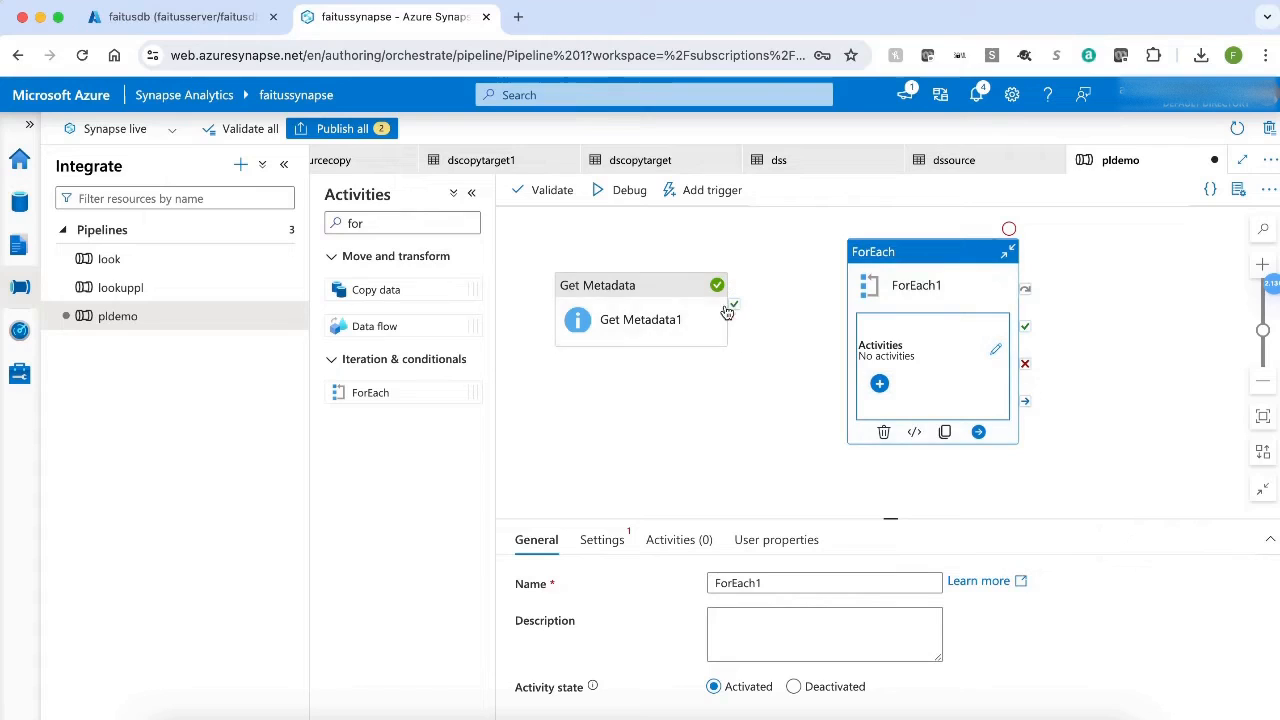
{"action": "left_click_drag", "start_coordinate": [734, 304], "coordinate": [857, 363]}
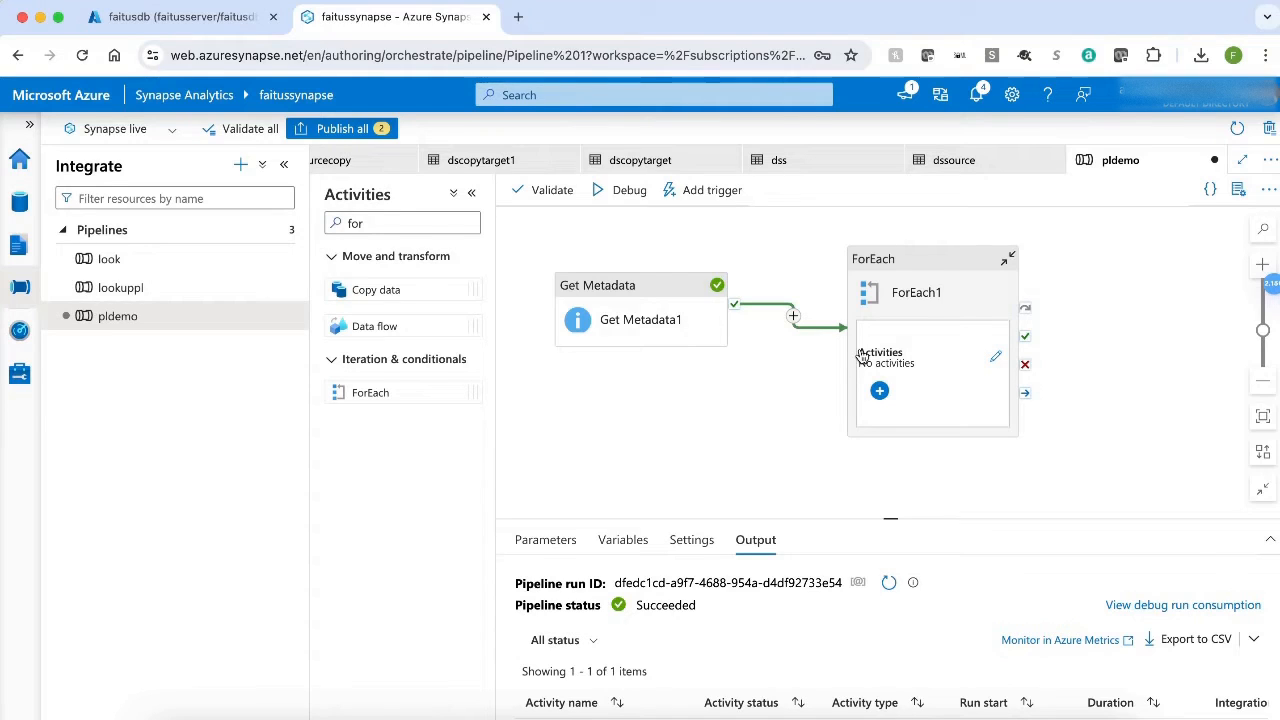
{"action": "left_click", "coordinate": [935, 258]}
{"action": "left_click", "coordinate": [601, 539]}
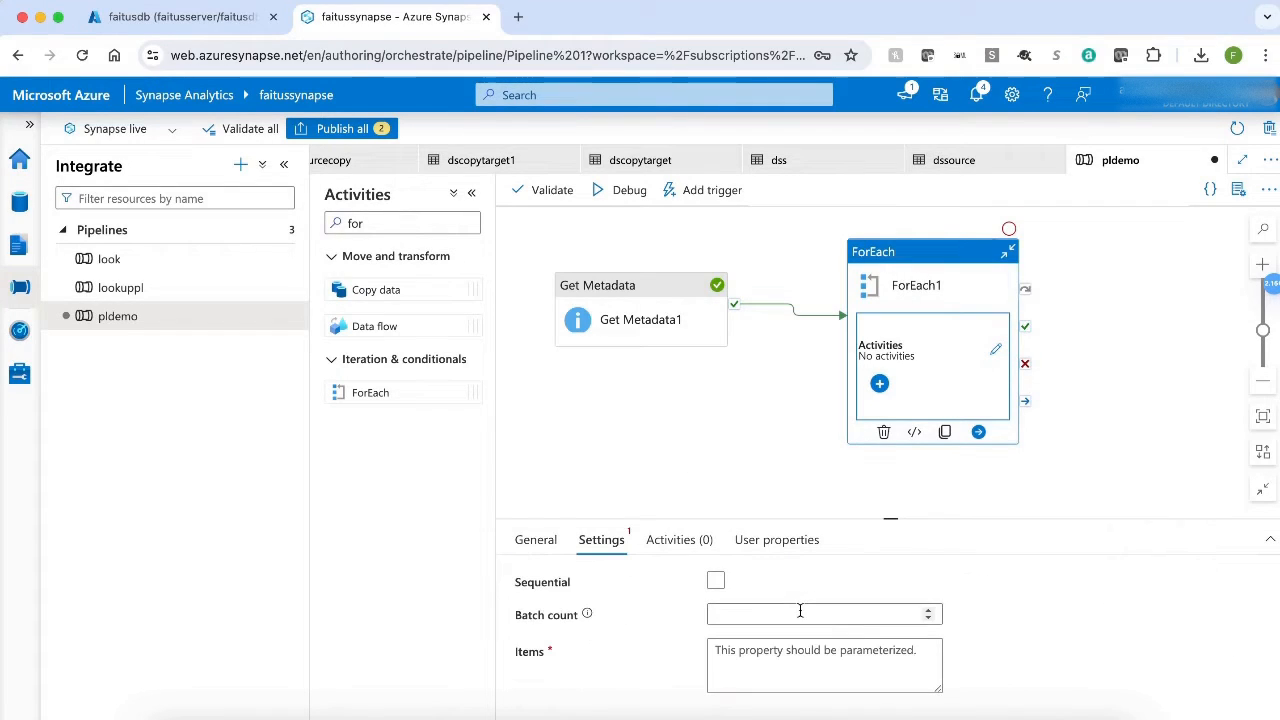
{"action": "left_click", "coordinate": [786, 675]}
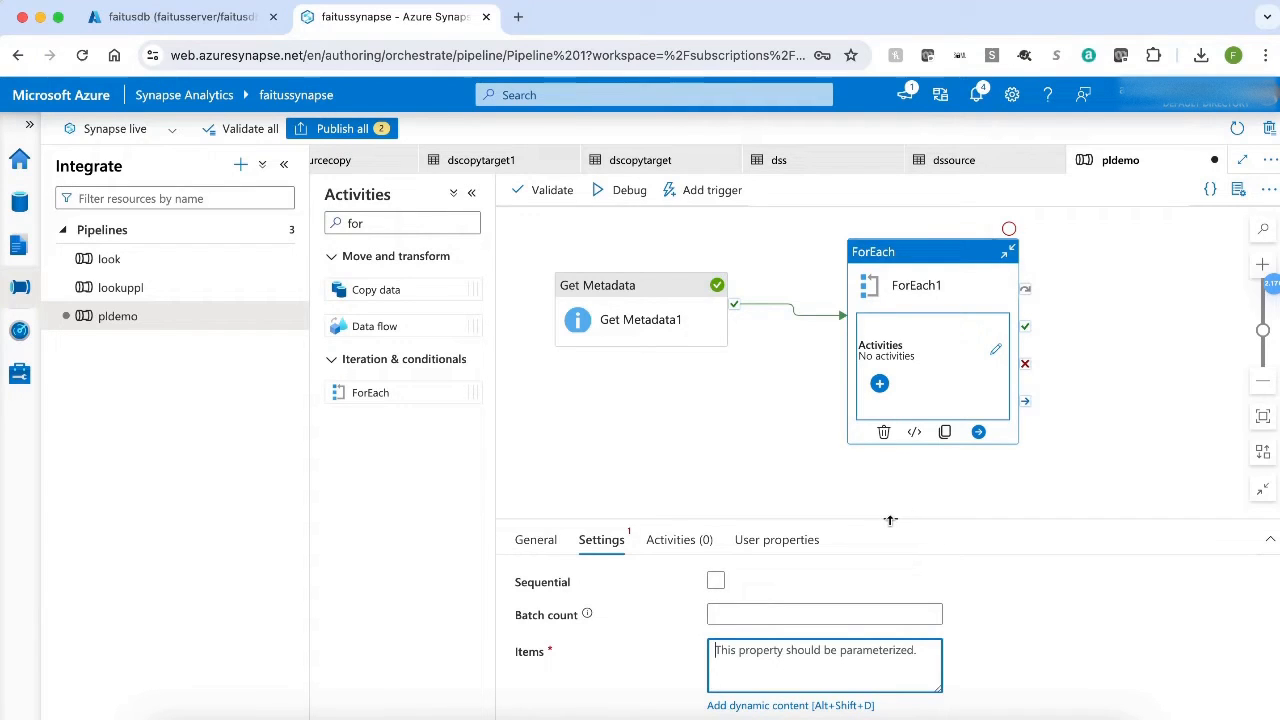
{"action": "left_click_drag", "start_coordinate": [889, 518], "coordinate": [890, 400]}
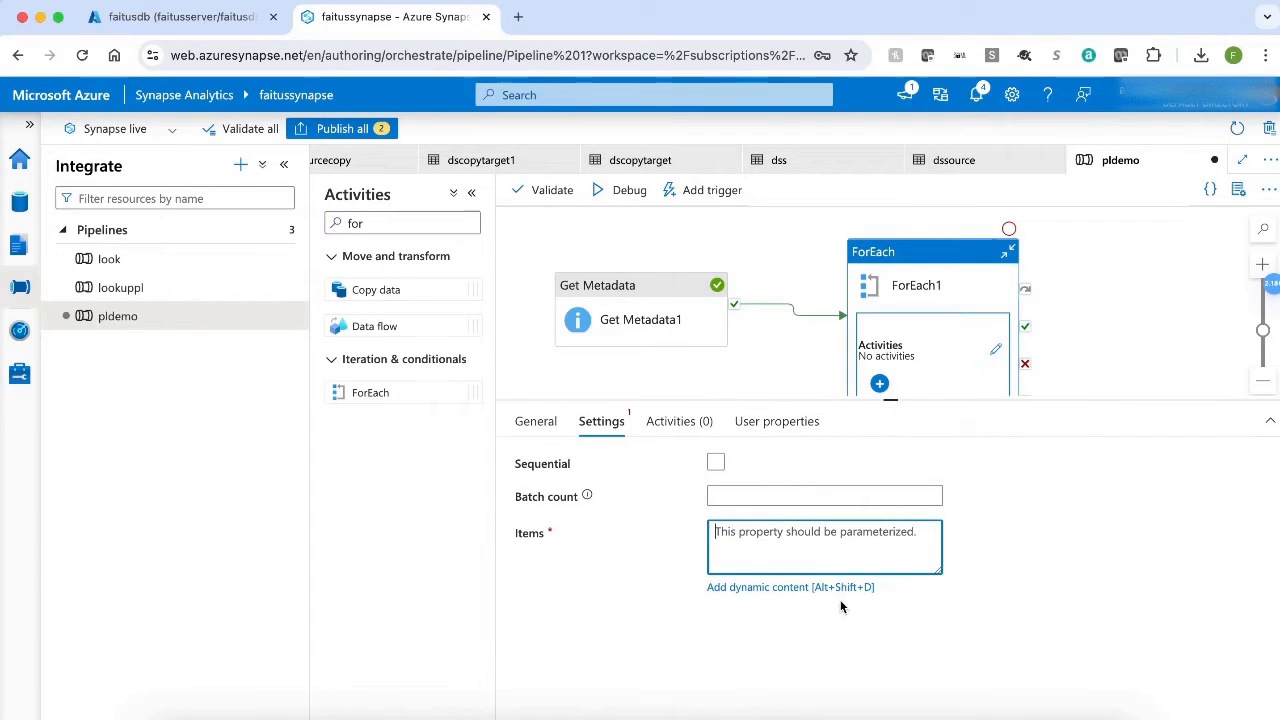
{"action": "left_click", "coordinate": [813, 588]}
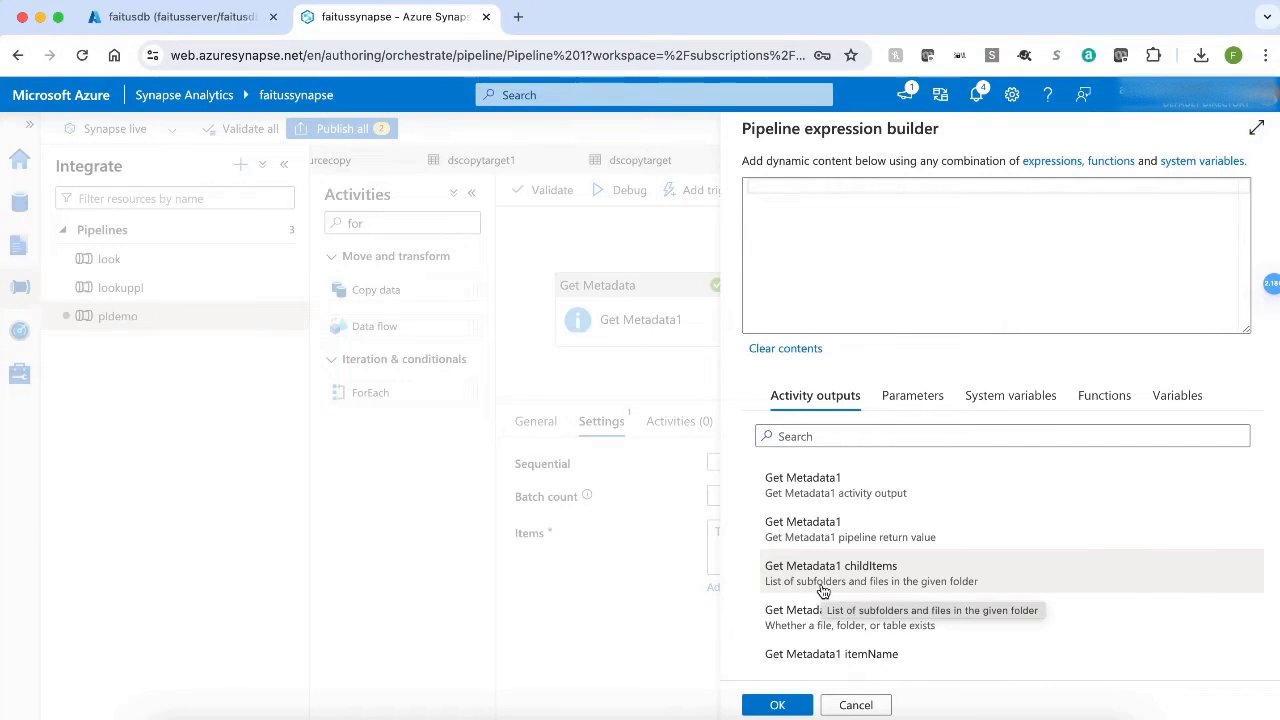
{"action": "left_click", "coordinate": [823, 591]}
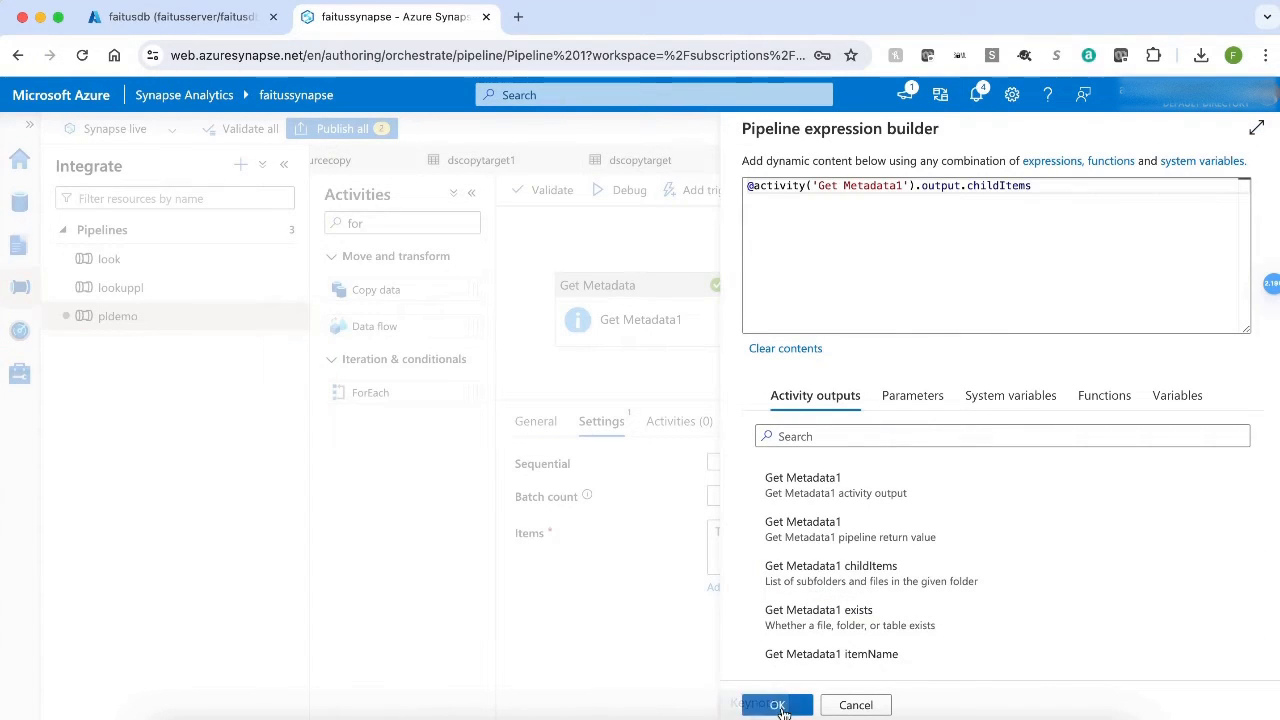
{"action": "left_click", "coordinate": [777, 705]}
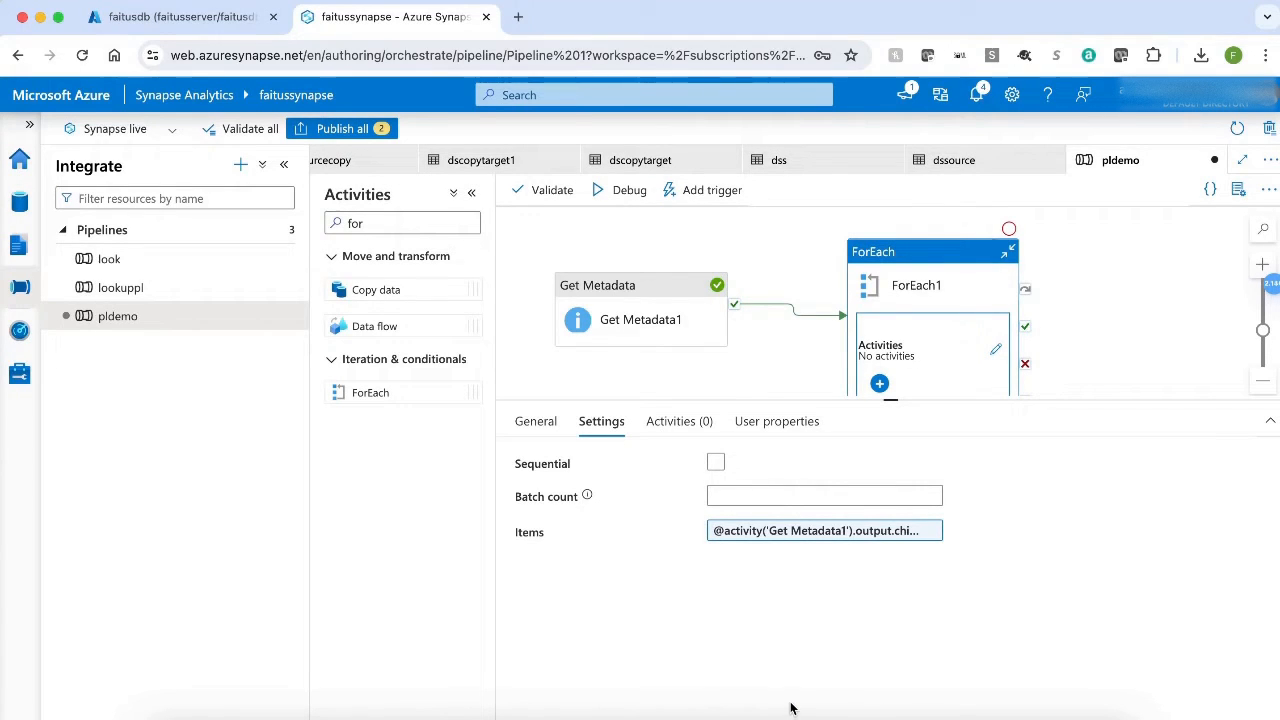
{"action": "left_click", "coordinate": [837, 528]}
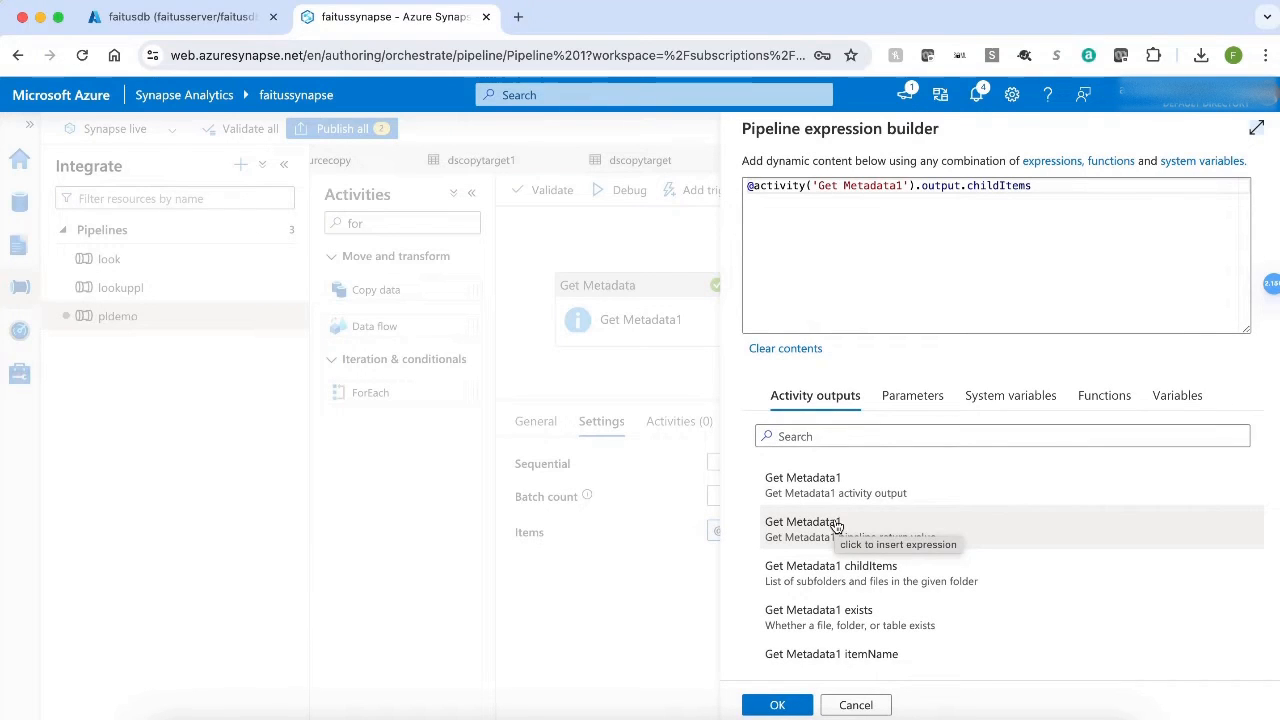
{"action": "left_click", "coordinate": [965, 192]}
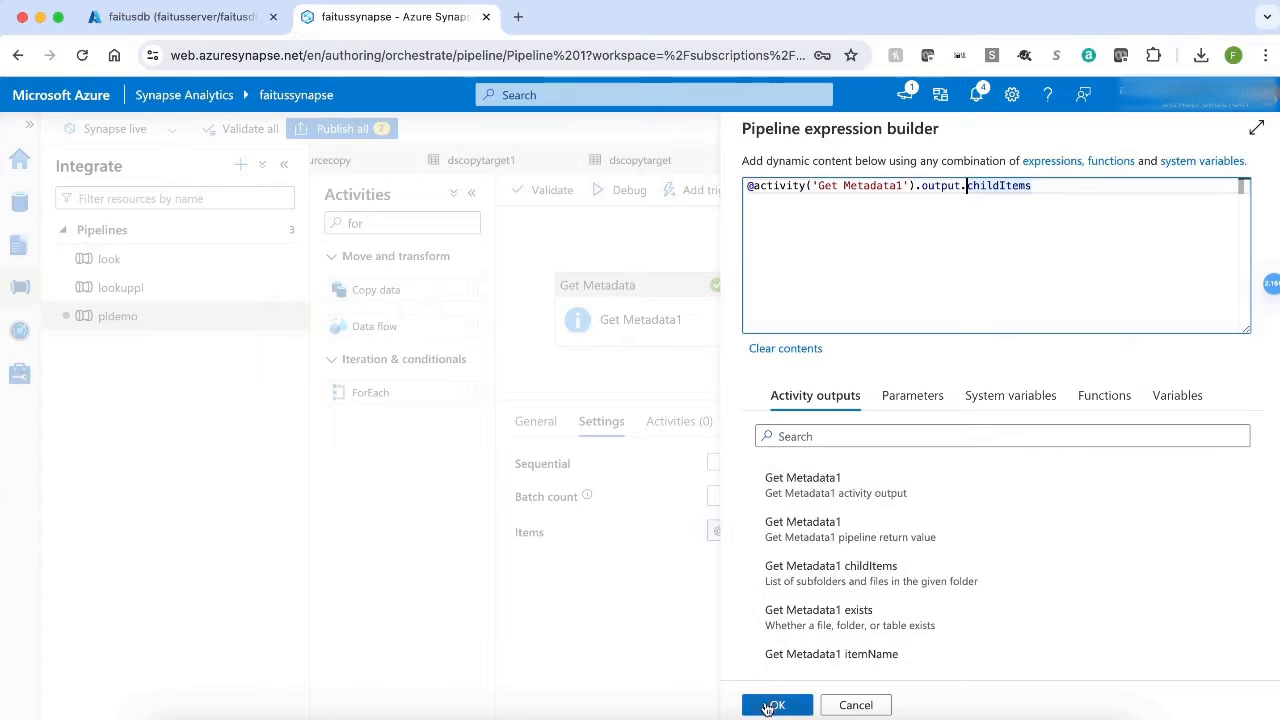
{"action": "left_click", "coordinate": [768, 704]}
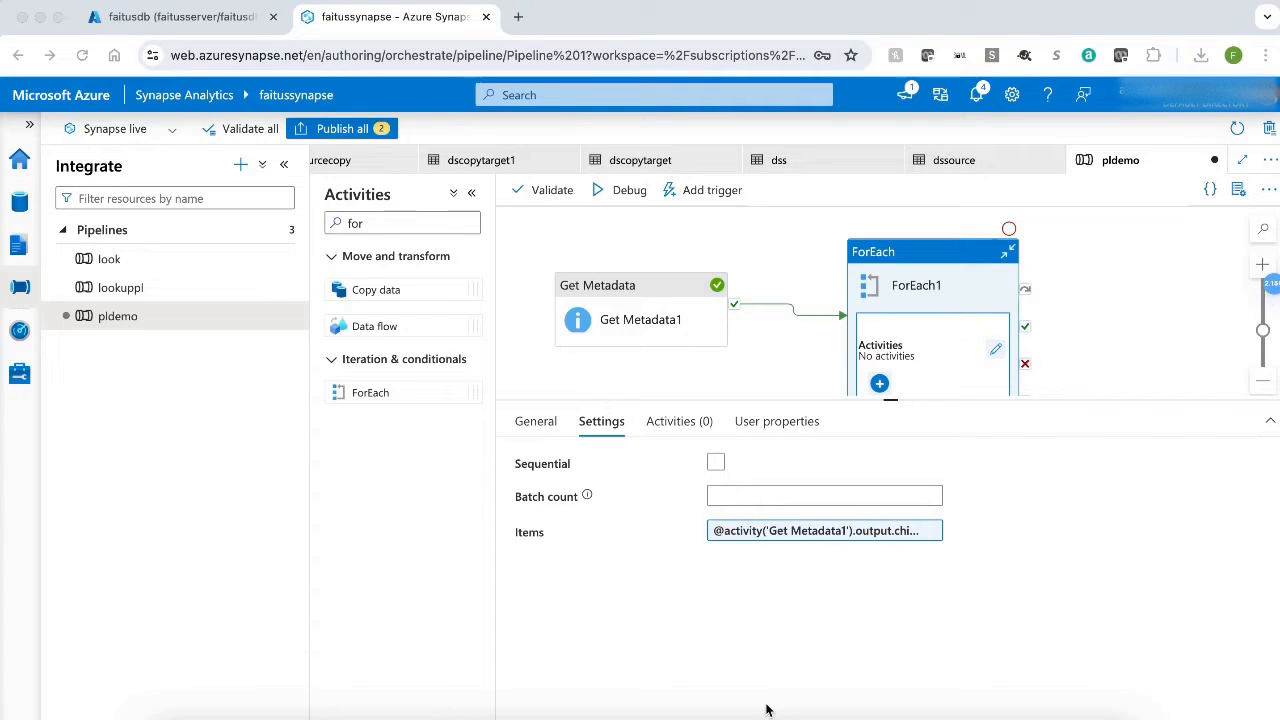
Start a new linked service of type Azure SQL Database for the workspace.
{"action": "left_click", "coordinate": [20, 377]}
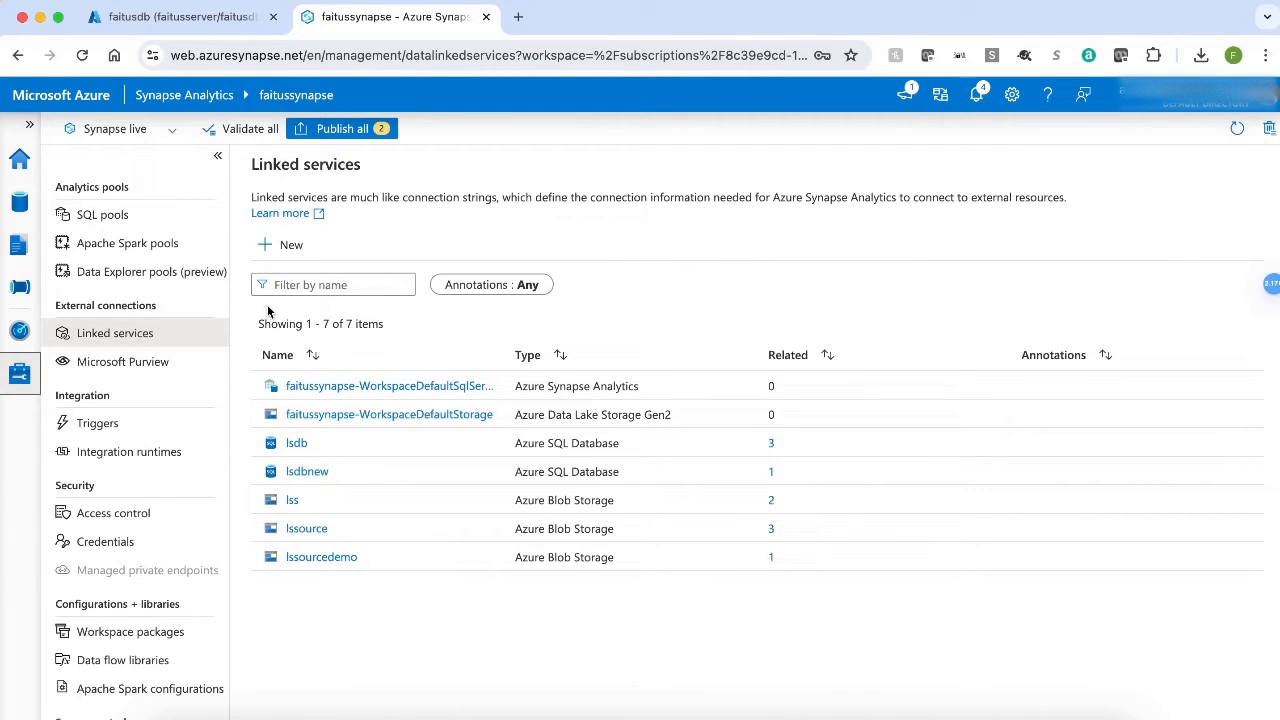
{"action": "left_click", "coordinate": [296, 245]}
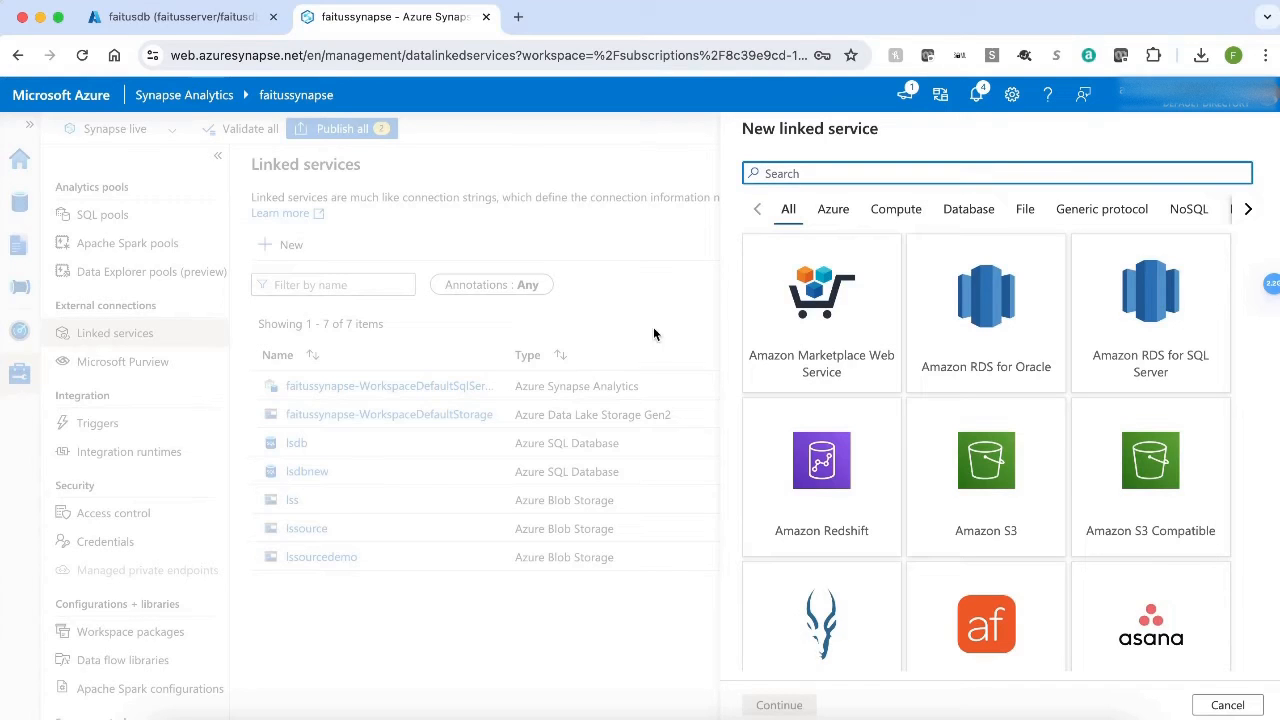
{"action": "left_click", "coordinate": [835, 215]}
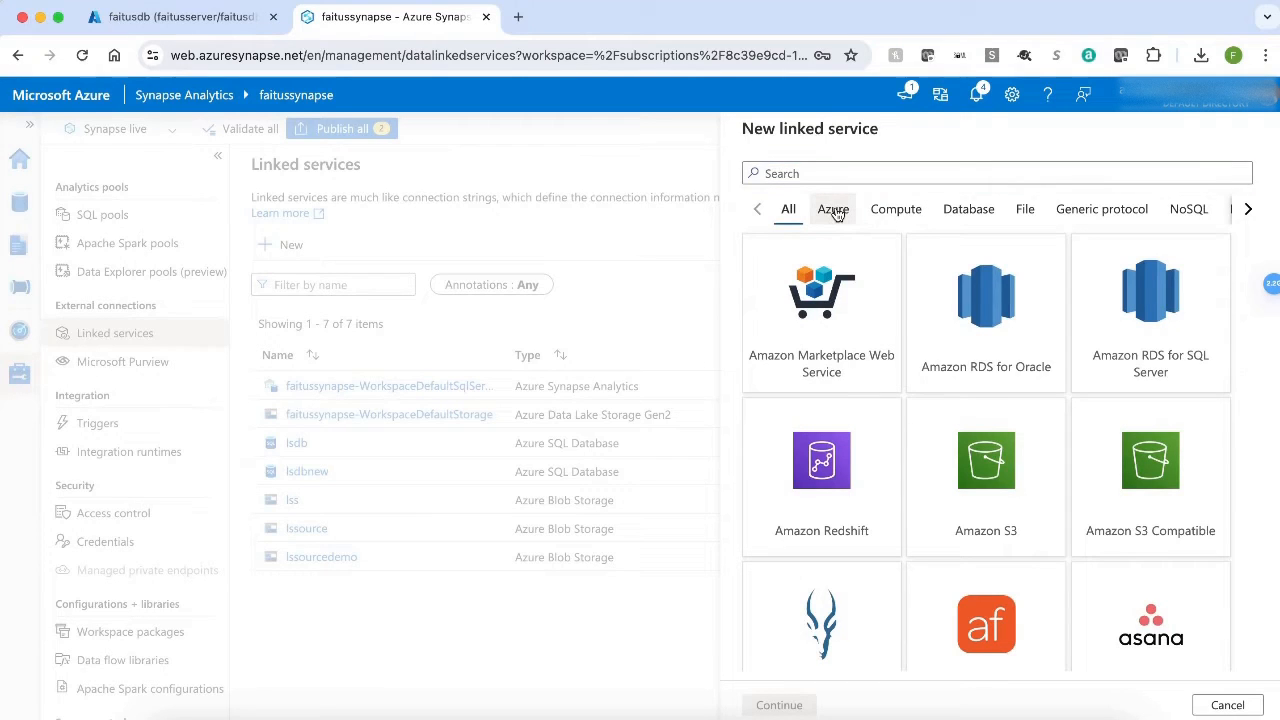
{"action": "scroll", "coordinate": [1050, 500], "scroll_direction": "down", "scroll_amount": 4}
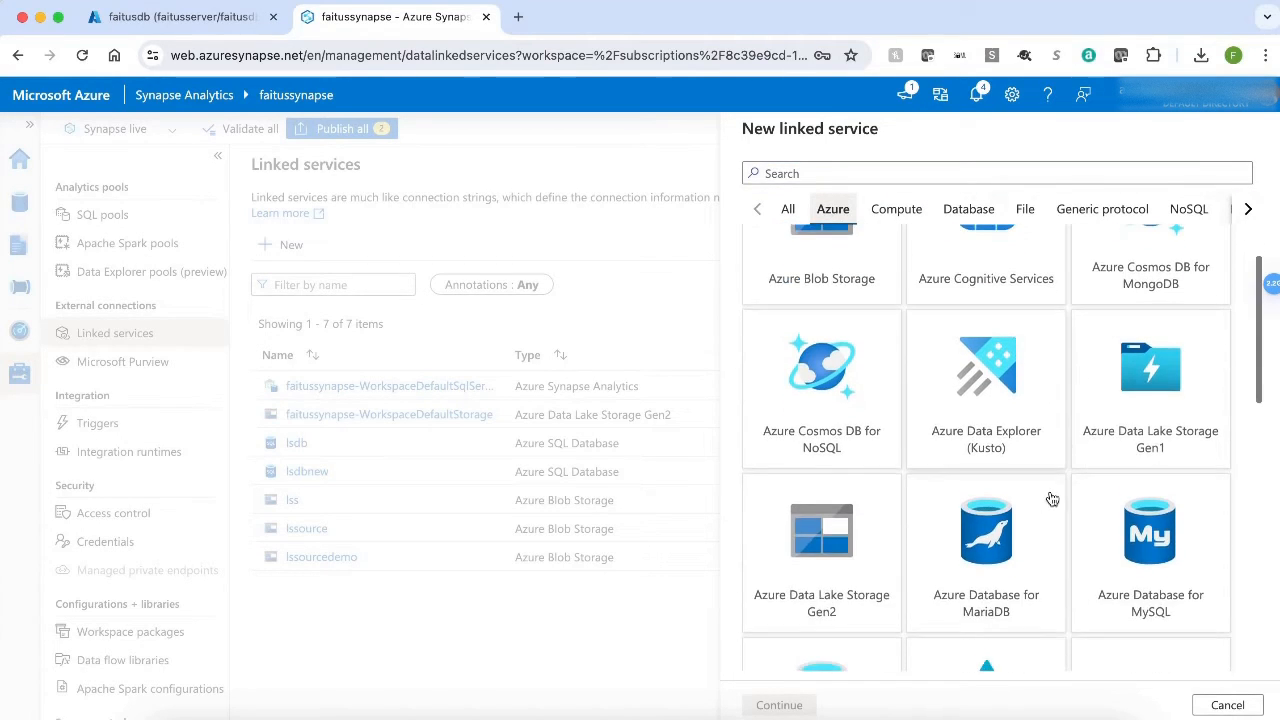
{"action": "scroll", "coordinate": [1052, 499], "scroll_direction": "down", "scroll_amount": 3}
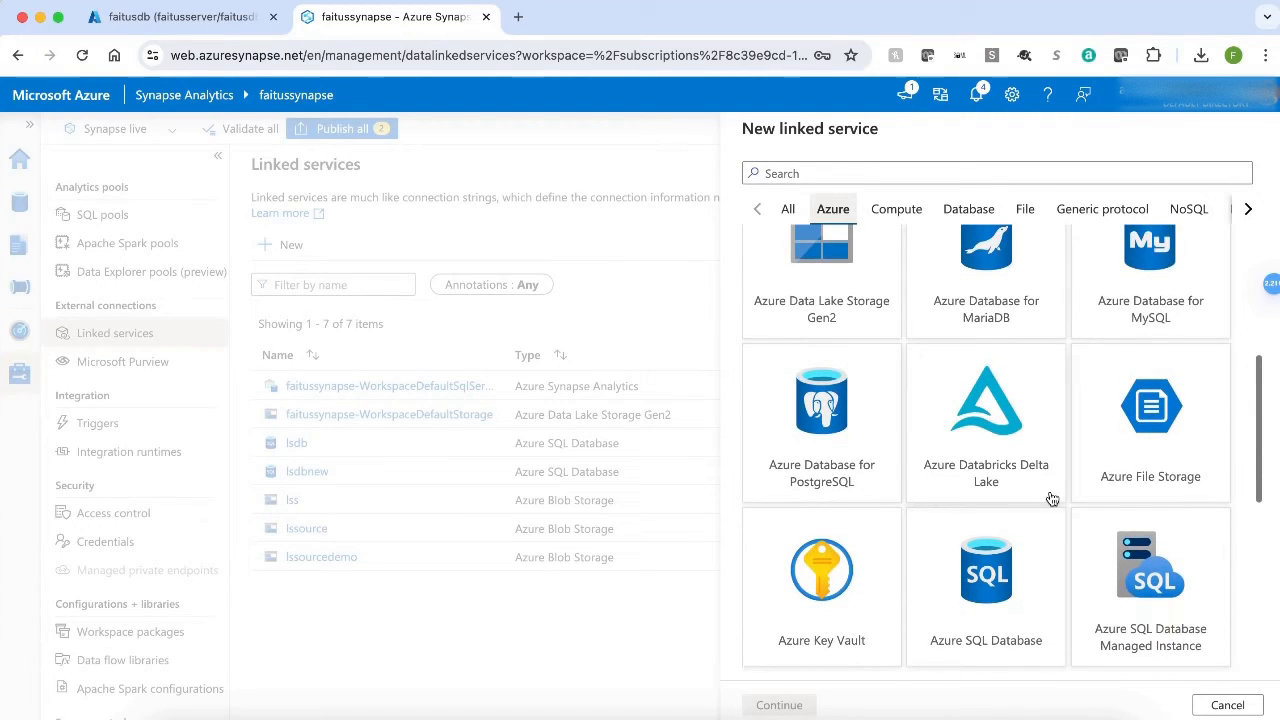
{"action": "left_click", "coordinate": [1010, 615]}
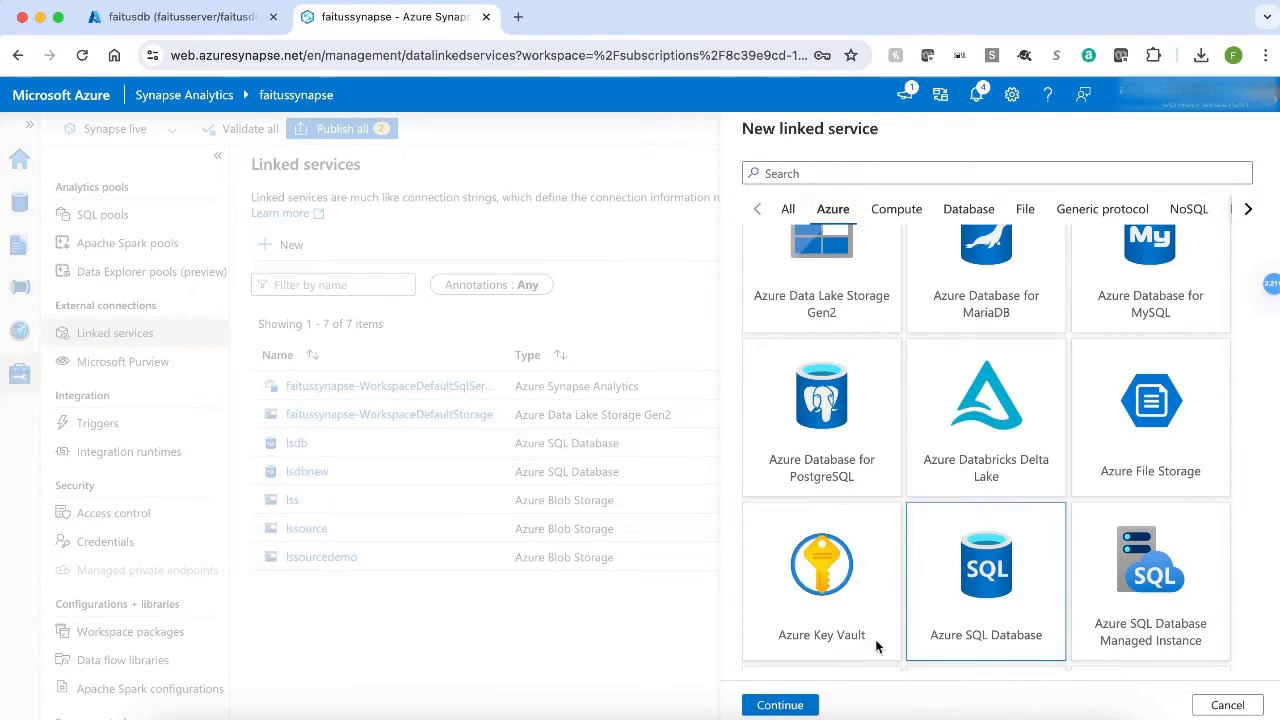
{"action": "left_click", "coordinate": [778, 705]}
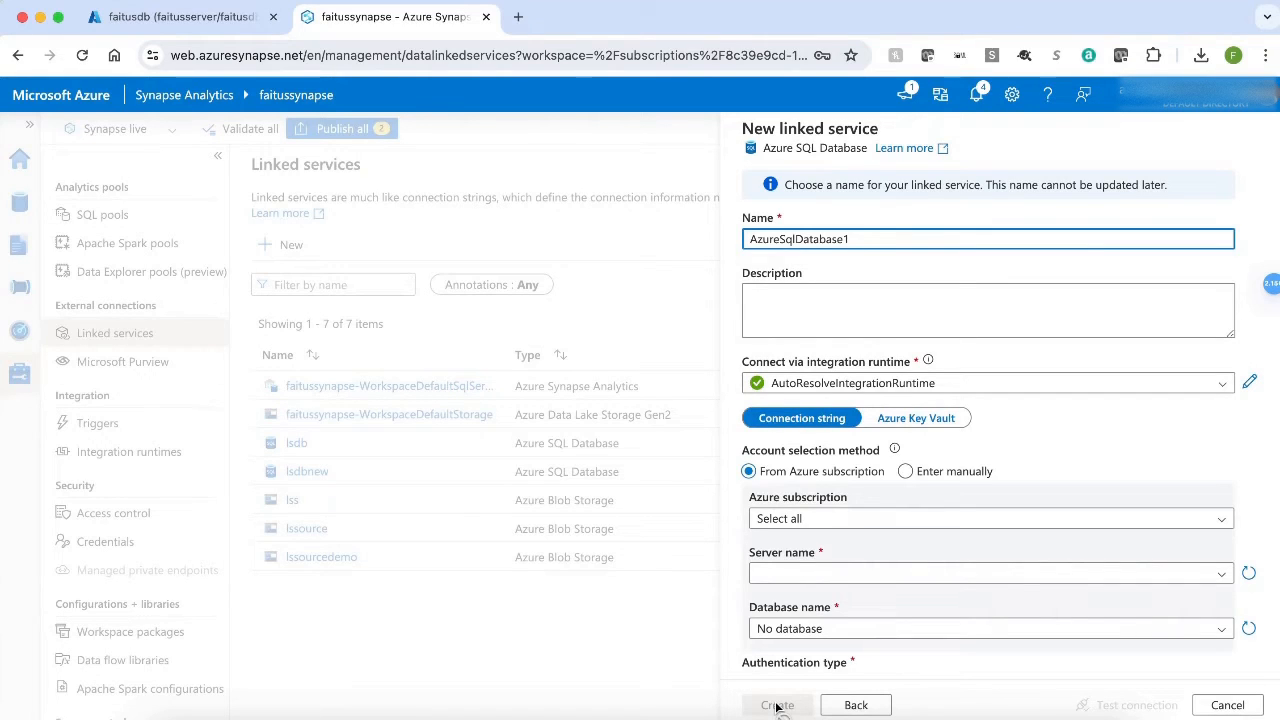
Name the new linked service lsdbdemo.
{"action": "key", "text": "BackSpace"}
{"action": "key", "text": "BackSpace"}
{"action": "key", "text": "BackSpace"}
{"action": "key", "text": "BackSpace"}
{"action": "key", "text": "BackSpace"}
{"action": "key", "text": "BackSpace"}
{"action": "key", "text": "BackSpace"}
{"action": "key", "text": "BackSpace"}
{"action": "key", "text": "BackSpace"}
{"action": "key", "text": "BackSpace"}
{"action": "key", "text": "BackSpace"}
{"action": "key", "text": "BackSpace"}
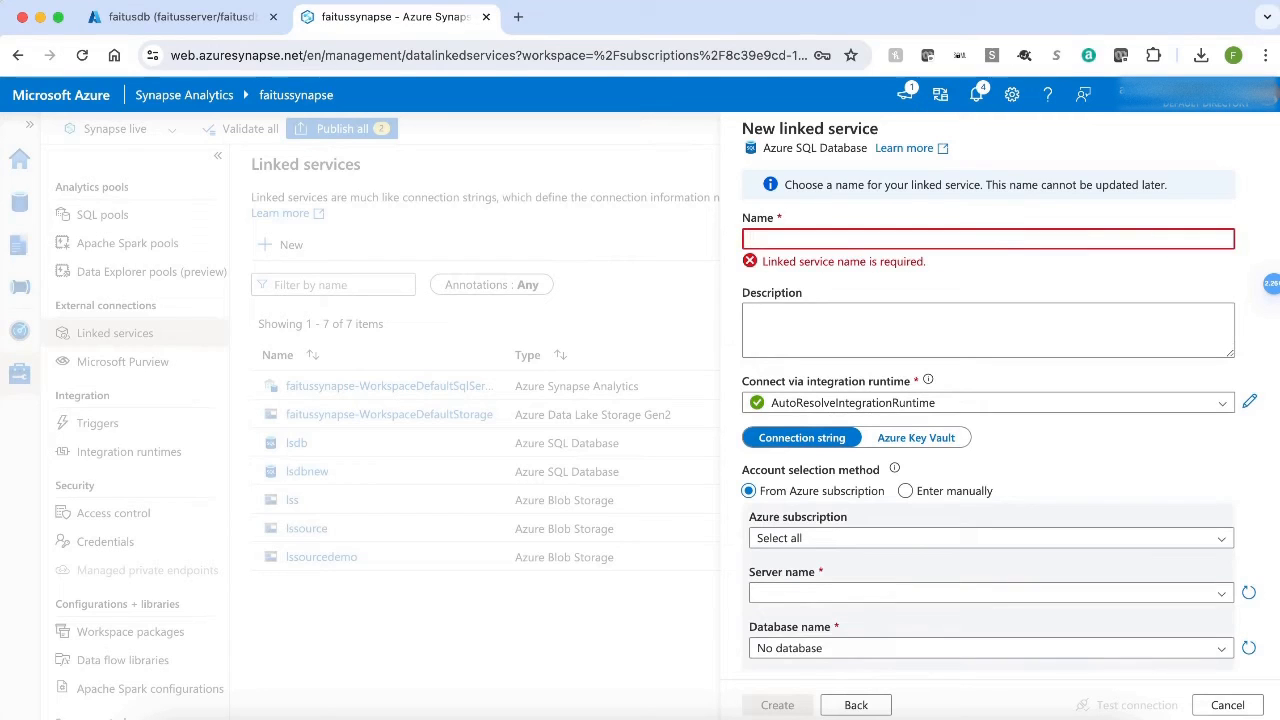
{"action": "type", "text": "lsdb"}
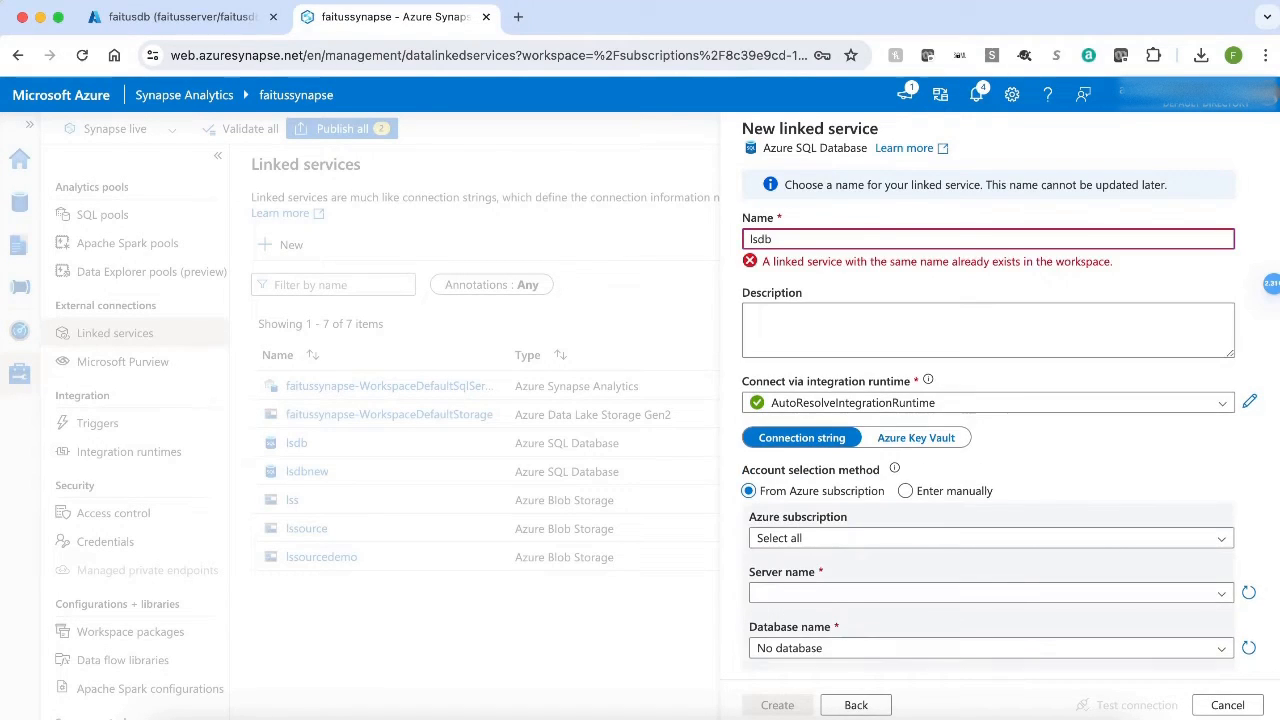
{"action": "type", "text": "demo"}
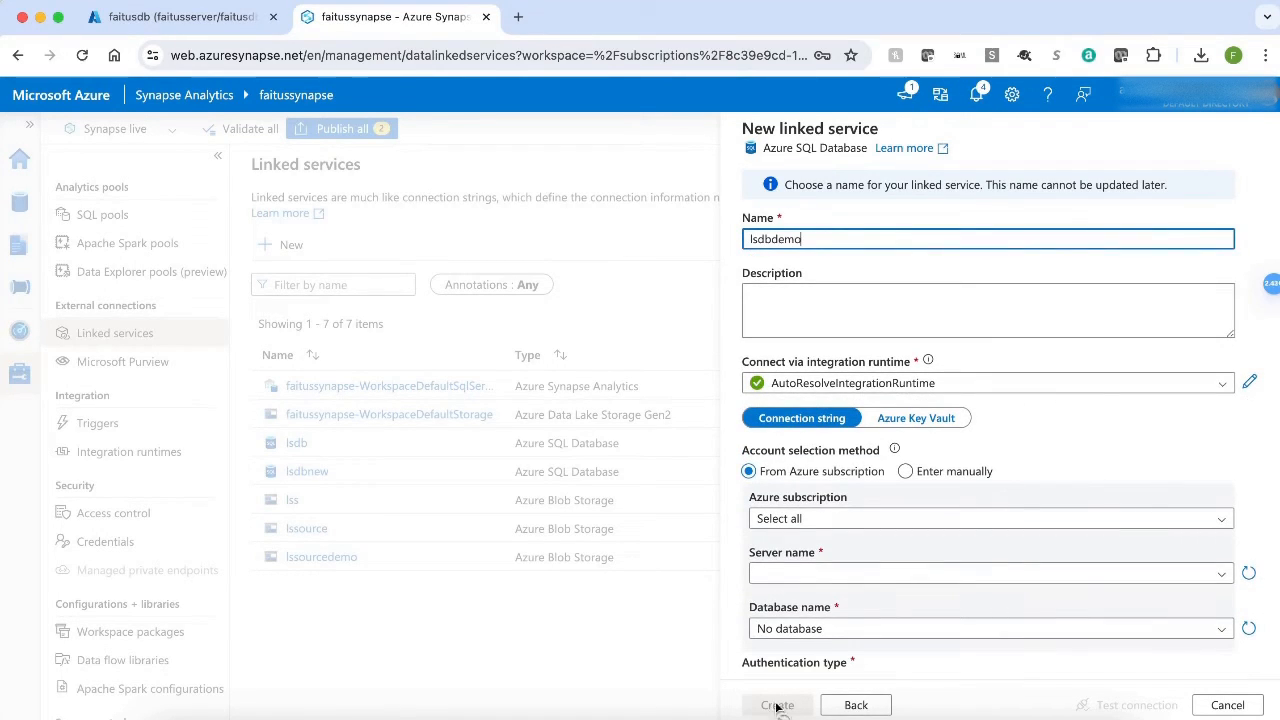
Point the linked service to Azure subscription 1, server faitusserver and database faitusdb.
{"action": "left_click", "coordinate": [917, 518]}
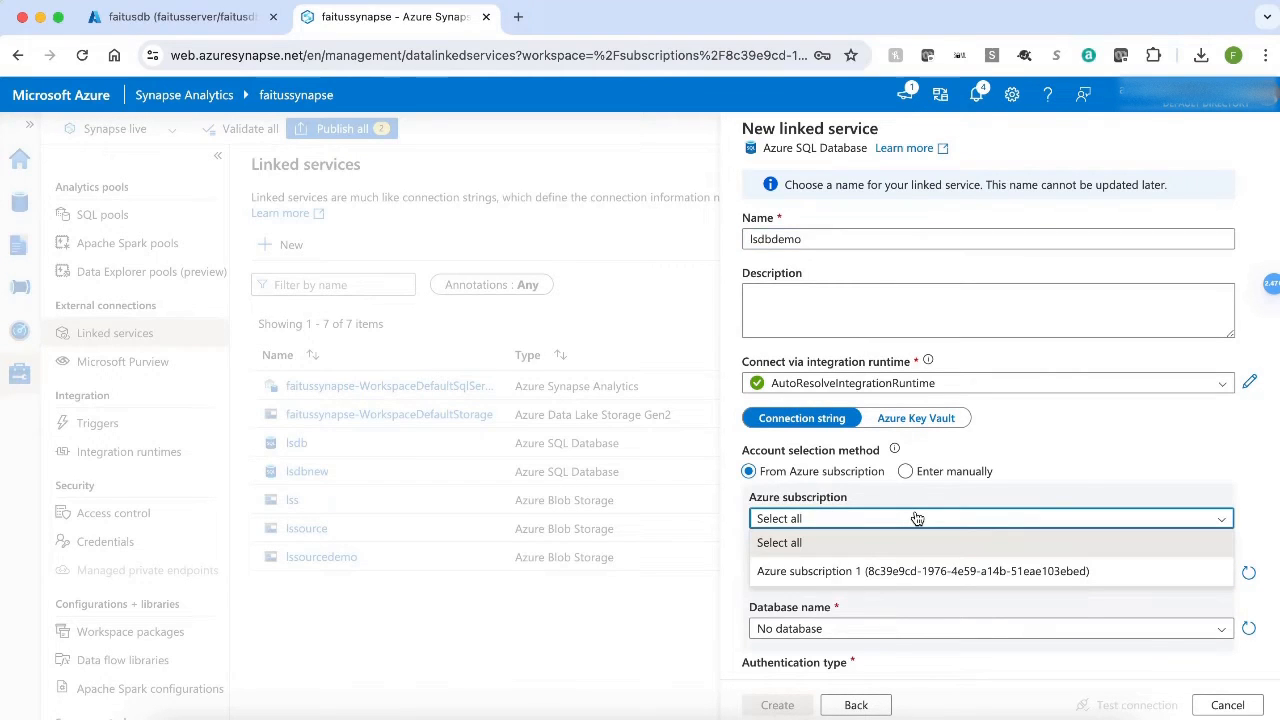
{"action": "left_click", "coordinate": [887, 571]}
{"action": "scroll", "coordinate": [888, 572], "scroll_direction": "down", "scroll_amount": 2}
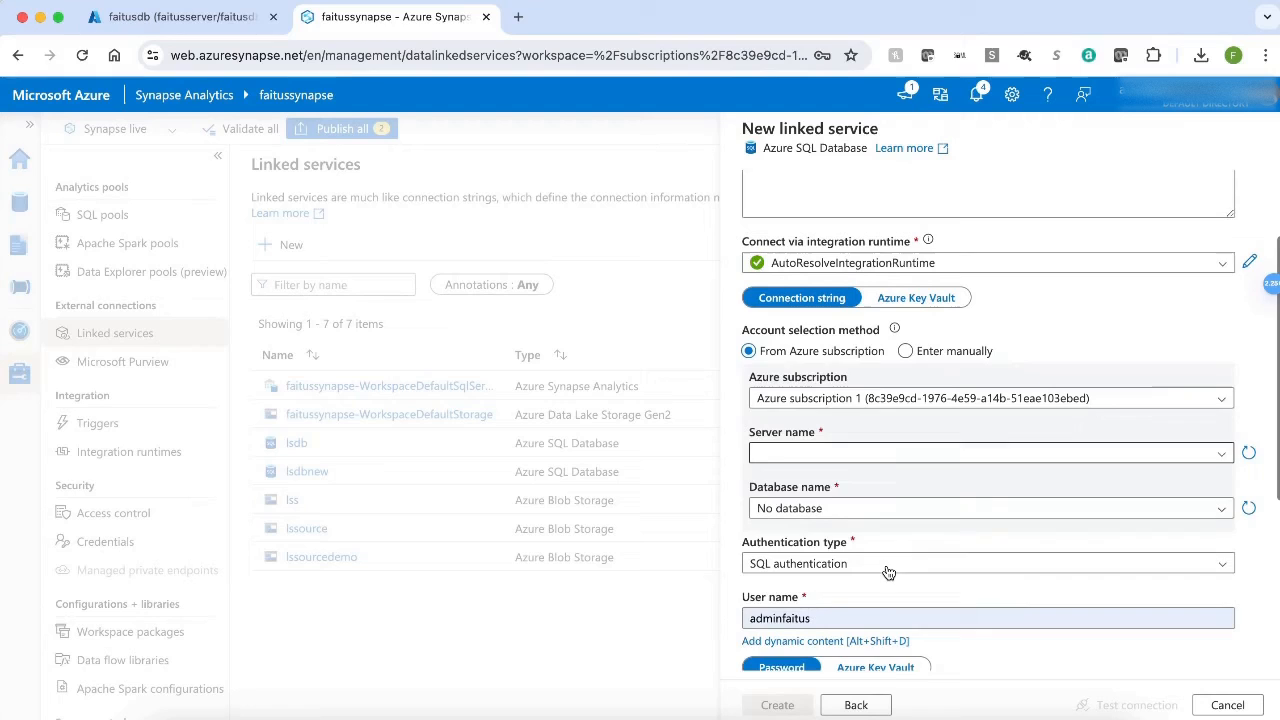
{"action": "left_click", "coordinate": [866, 512]}
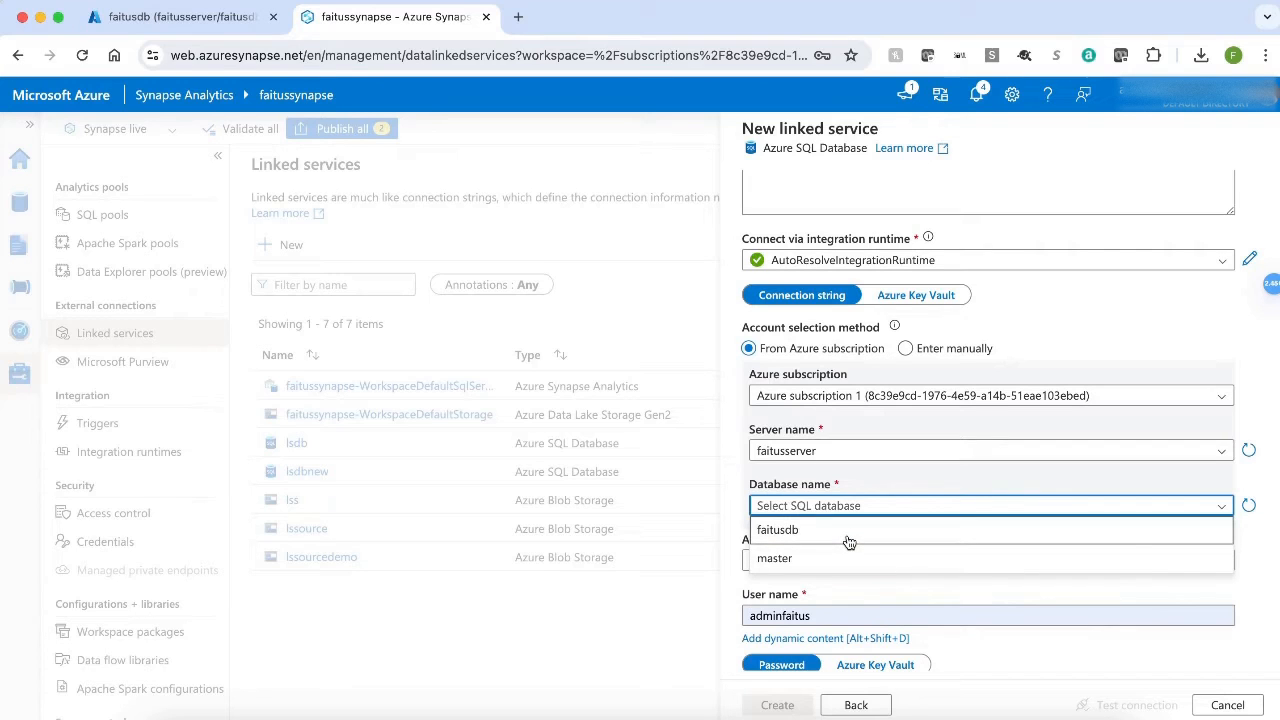
{"action": "left_click", "coordinate": [846, 532]}
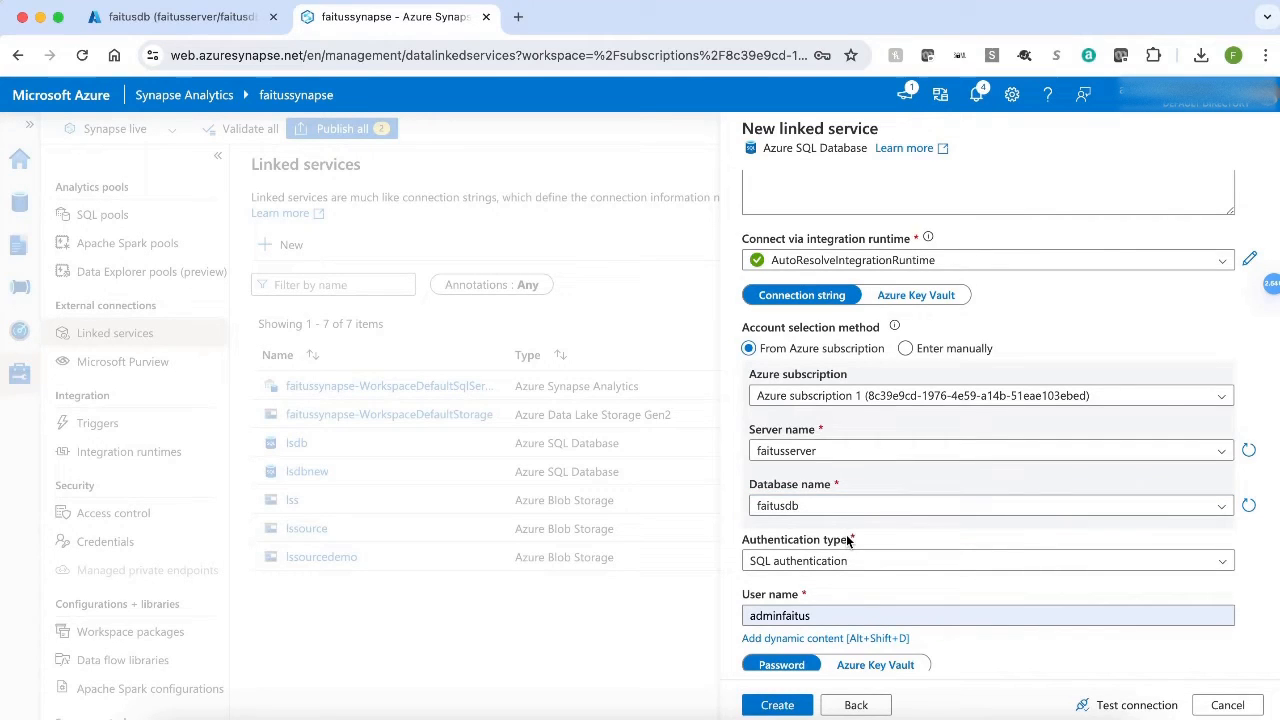
Test the SQL database connection and create the linked service.
{"action": "scroll", "coordinate": [846, 534], "scroll_direction": "down", "scroll_amount": 2}
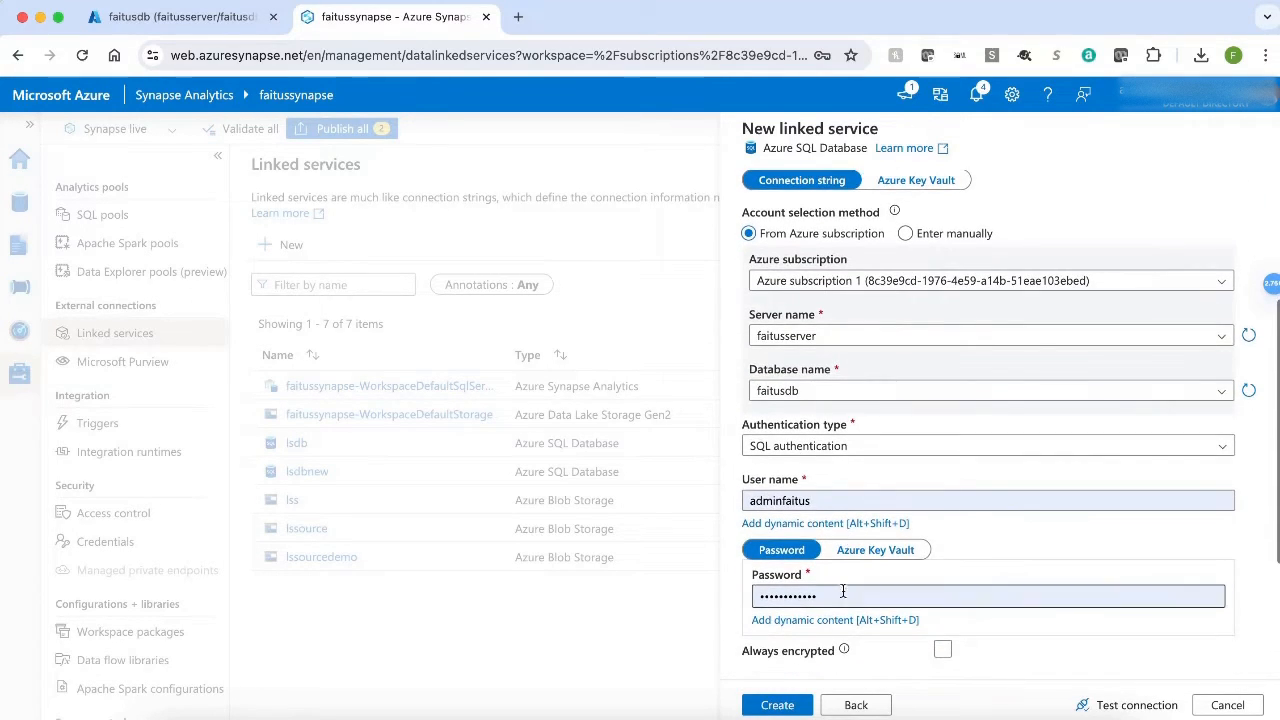
{"action": "left_click", "coordinate": [1137, 706]}
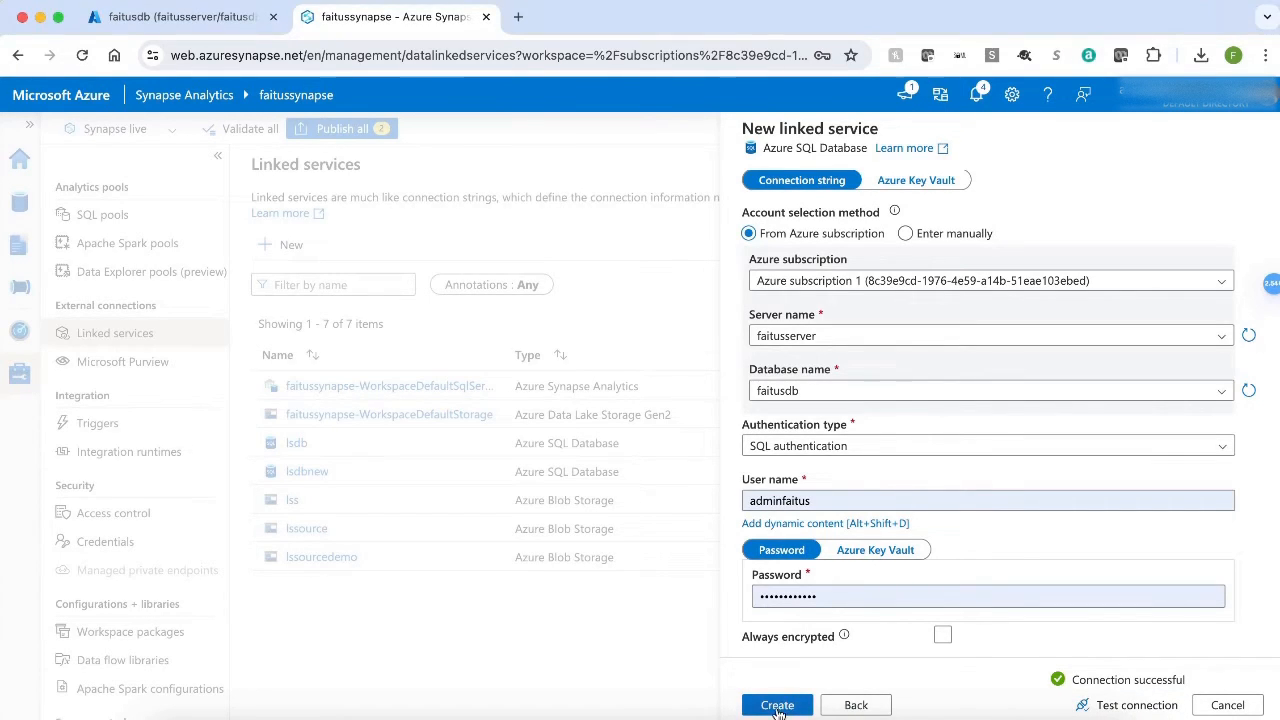
{"action": "left_click", "coordinate": [777, 706]}
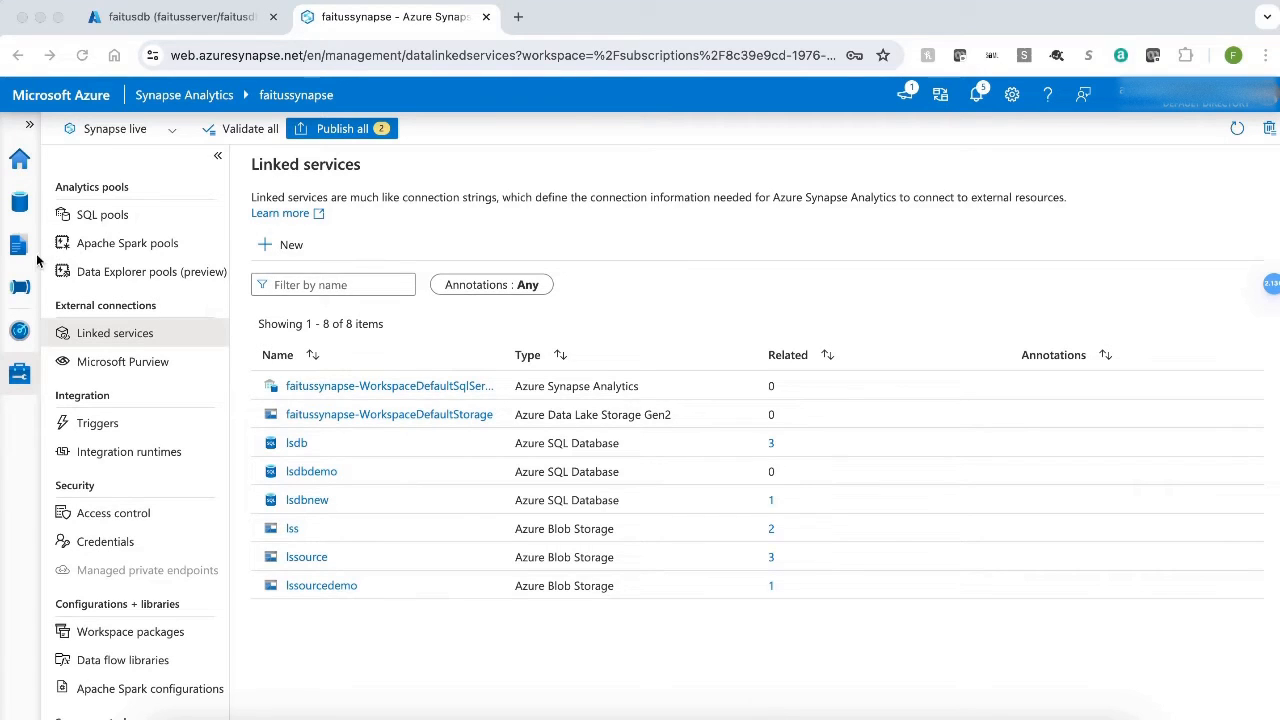
Return to the pldemo pipeline and add a Lookup activity inside the ForEach activity.
{"action": "left_click", "coordinate": [18, 290]}
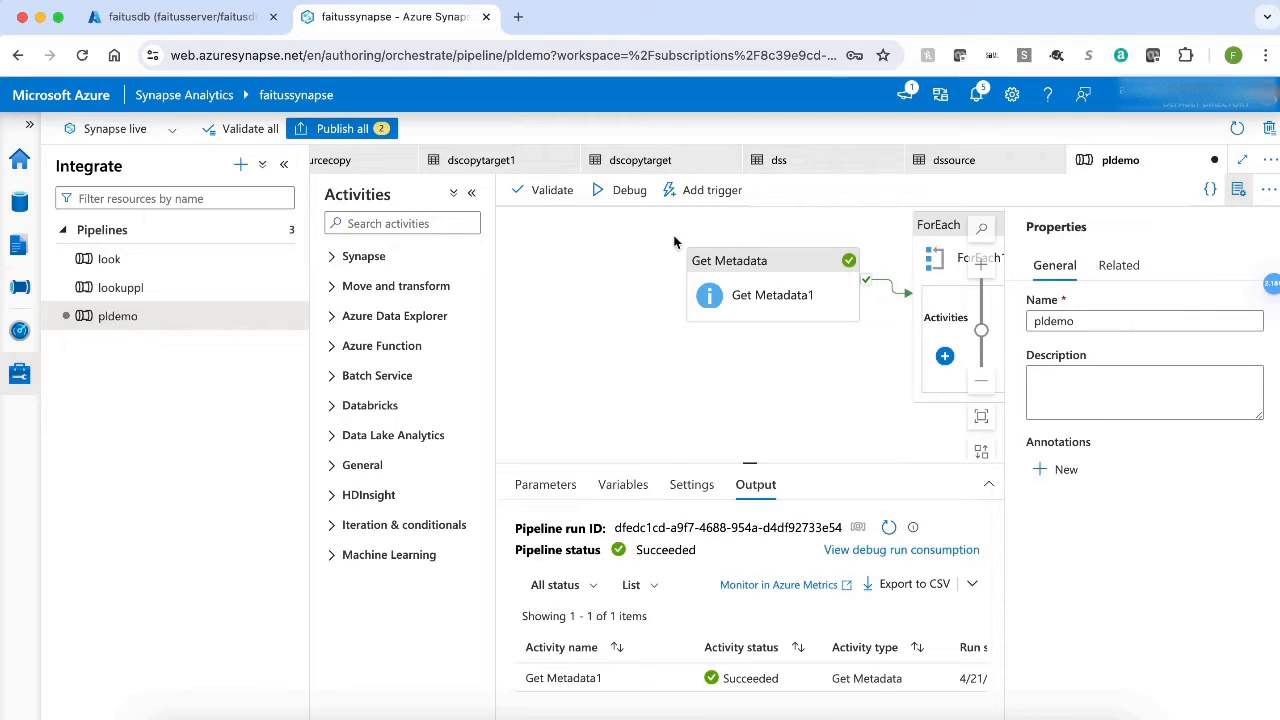
{"action": "left_click", "coordinate": [1237, 191]}
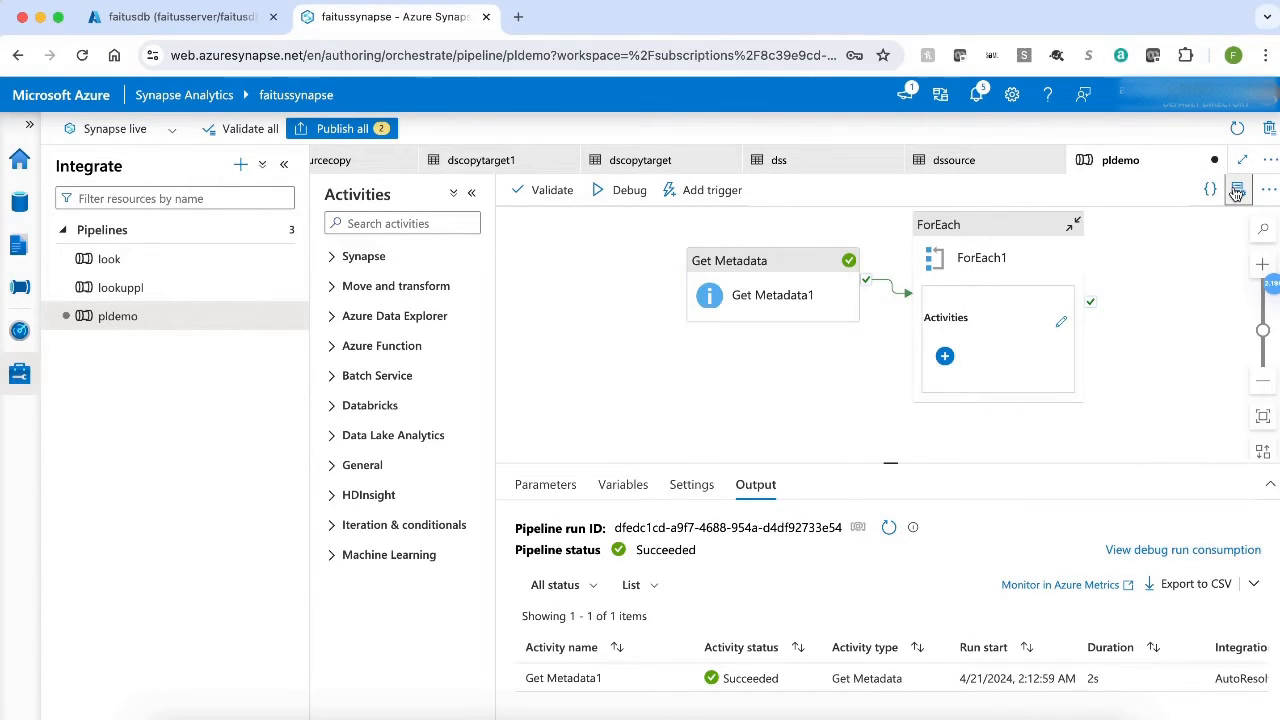
{"action": "left_click", "coordinate": [1059, 322]}
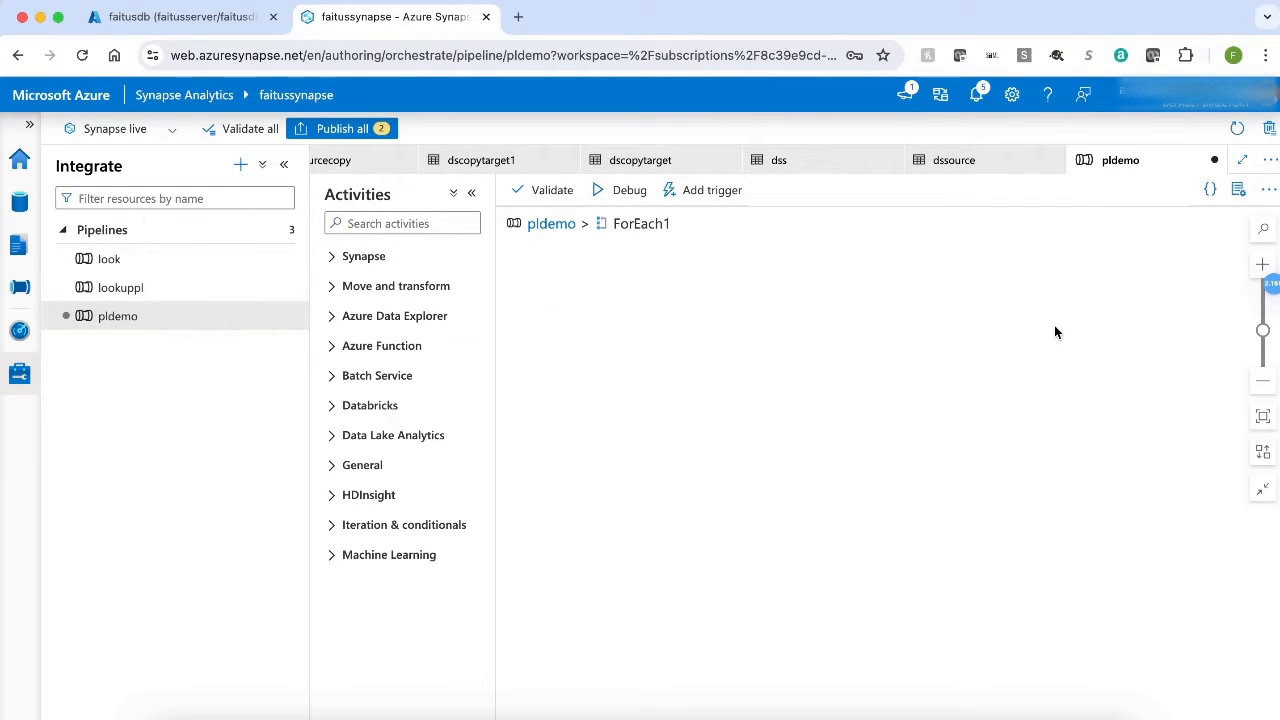
{"action": "left_click", "coordinate": [400, 222]}
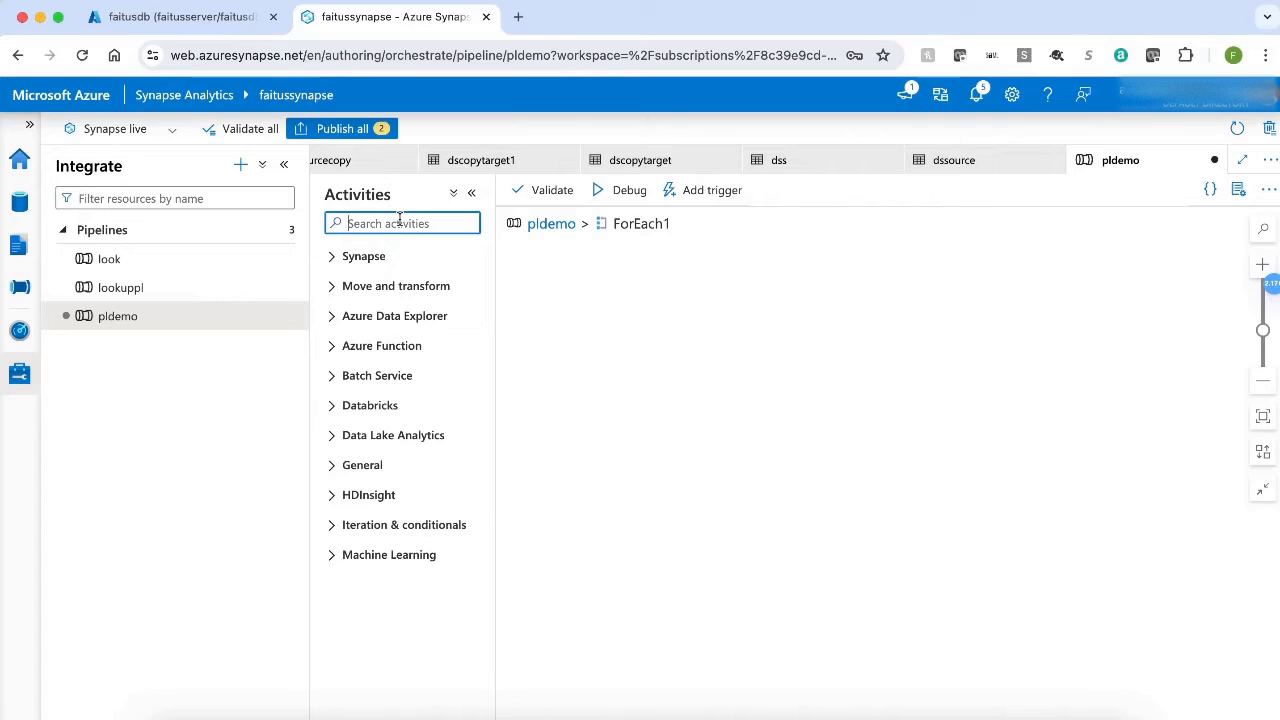
{"action": "type", "text": "loo"}
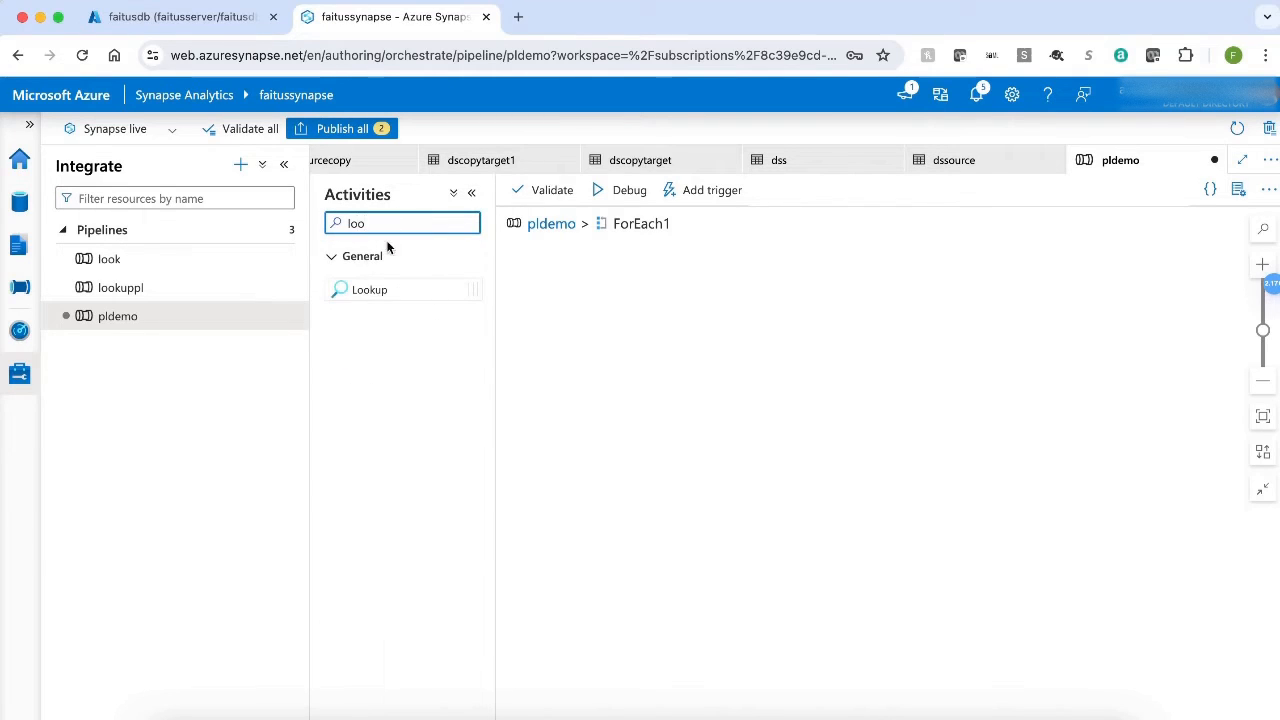
{"action": "left_click_drag", "start_coordinate": [368, 292], "coordinate": [665, 328]}
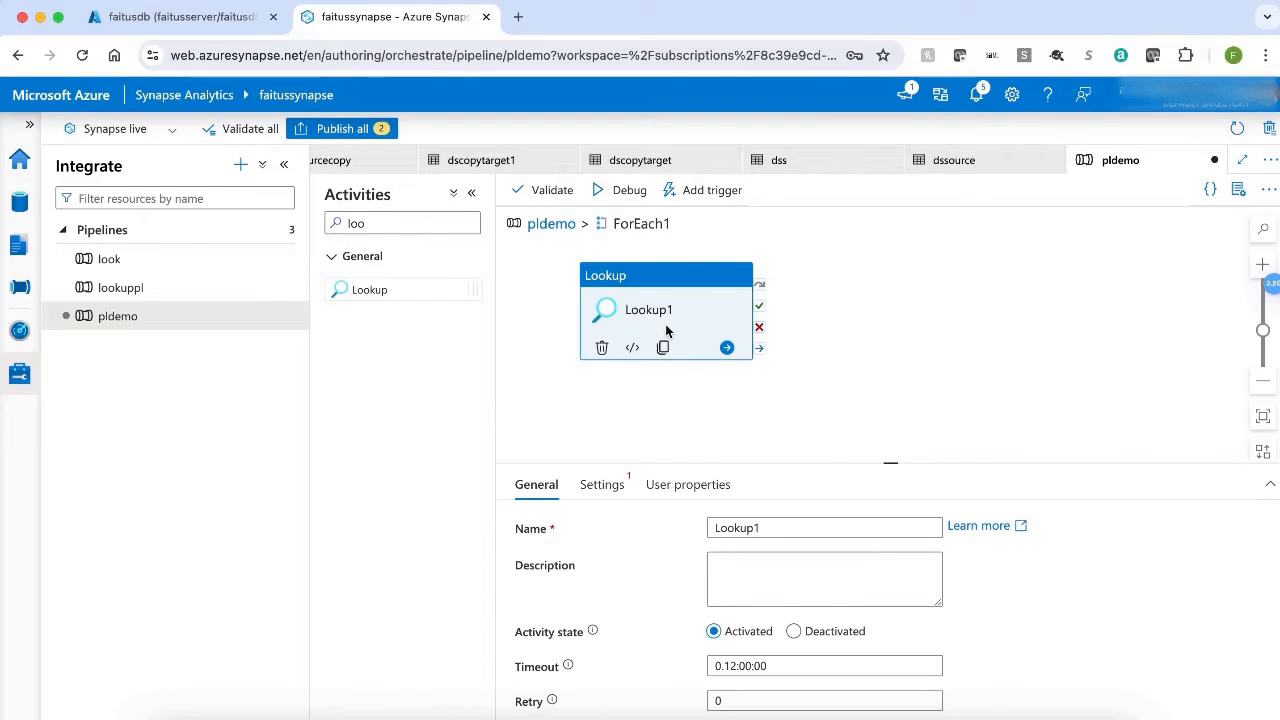
Start a new Azure SQL Database dataset named dssourcedbdemo as the source dataset of Lookup1.
{"action": "left_click", "coordinate": [602, 486]}
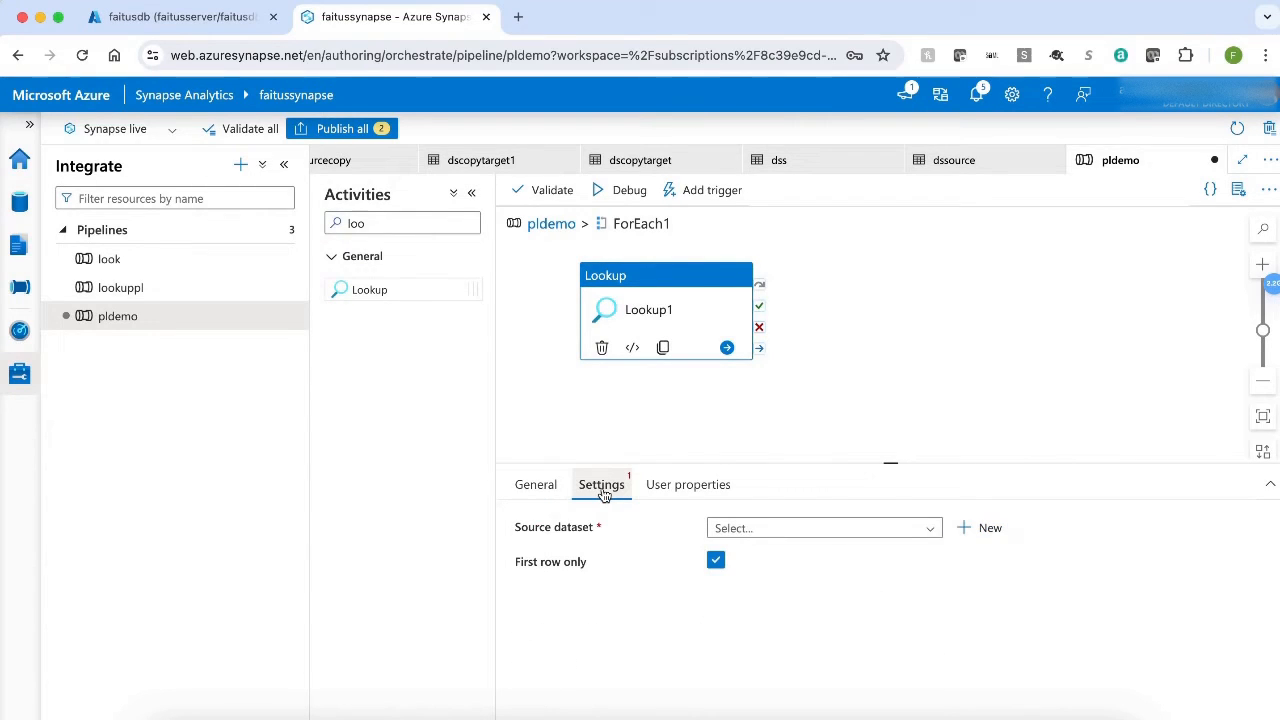
{"action": "left_click", "coordinate": [988, 528]}
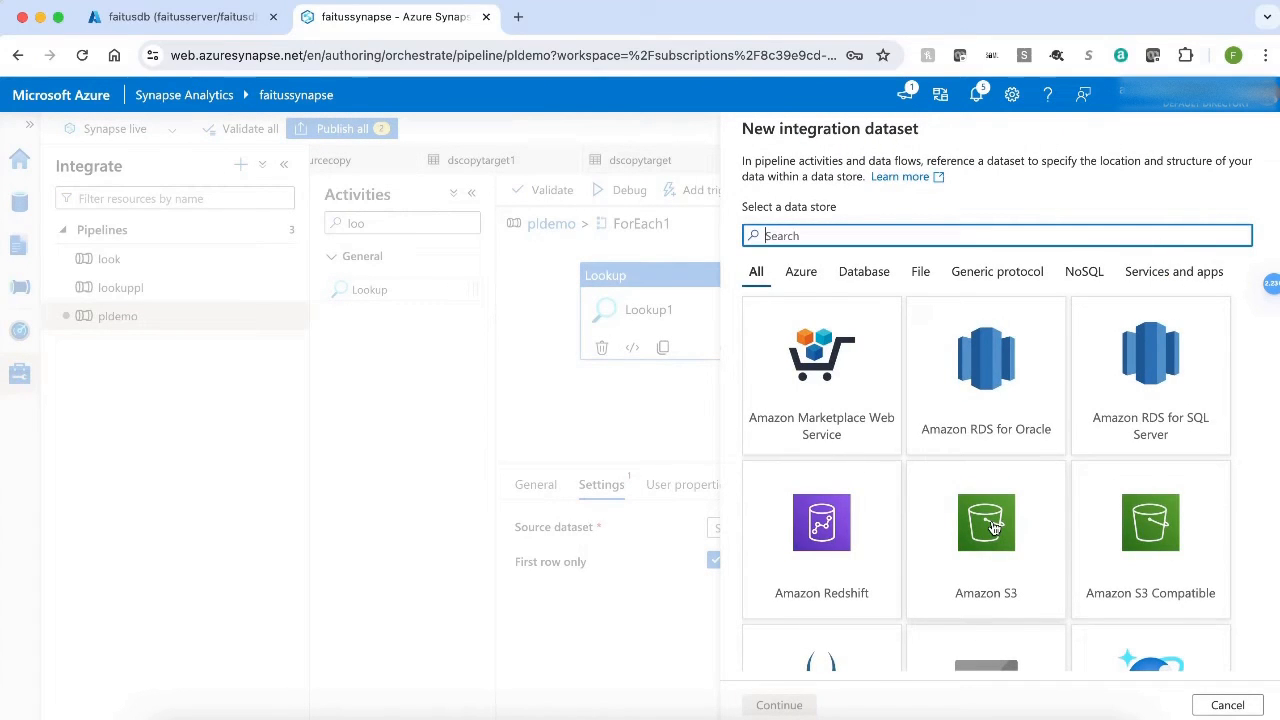
{"action": "left_click", "coordinate": [801, 275]}
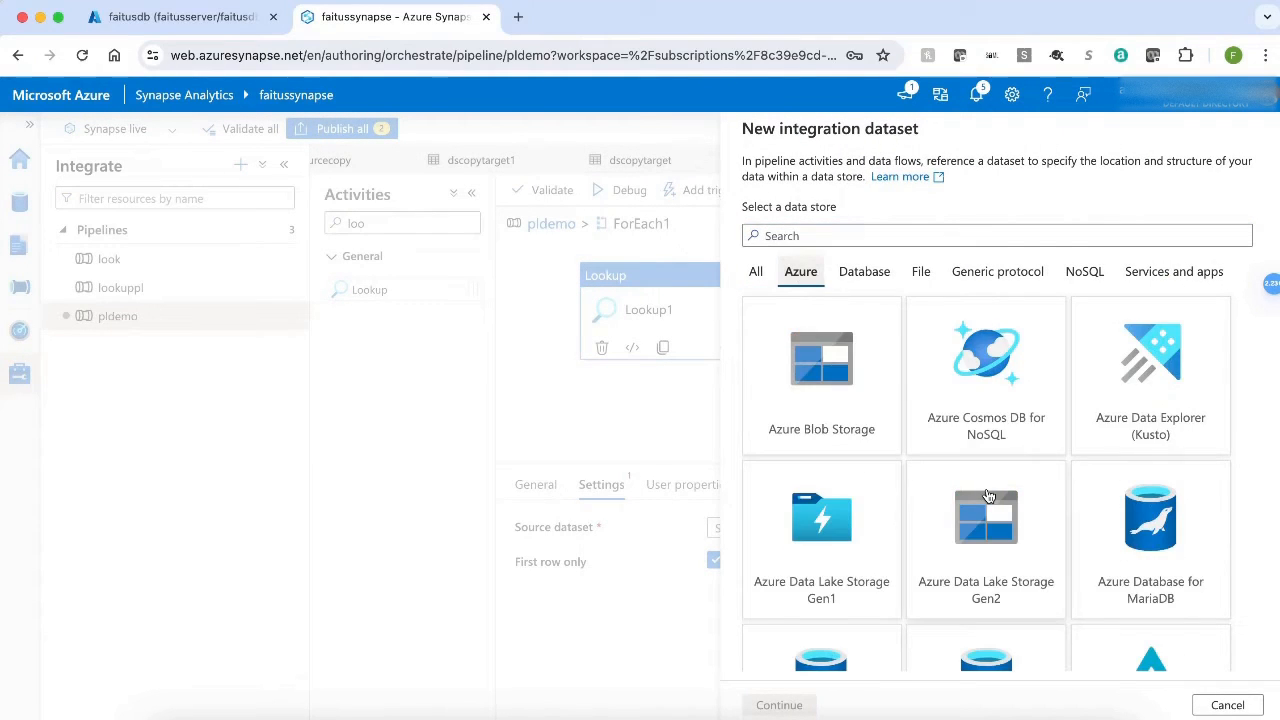
{"action": "scroll", "coordinate": [988, 496], "scroll_direction": "down", "scroll_amount": 3}
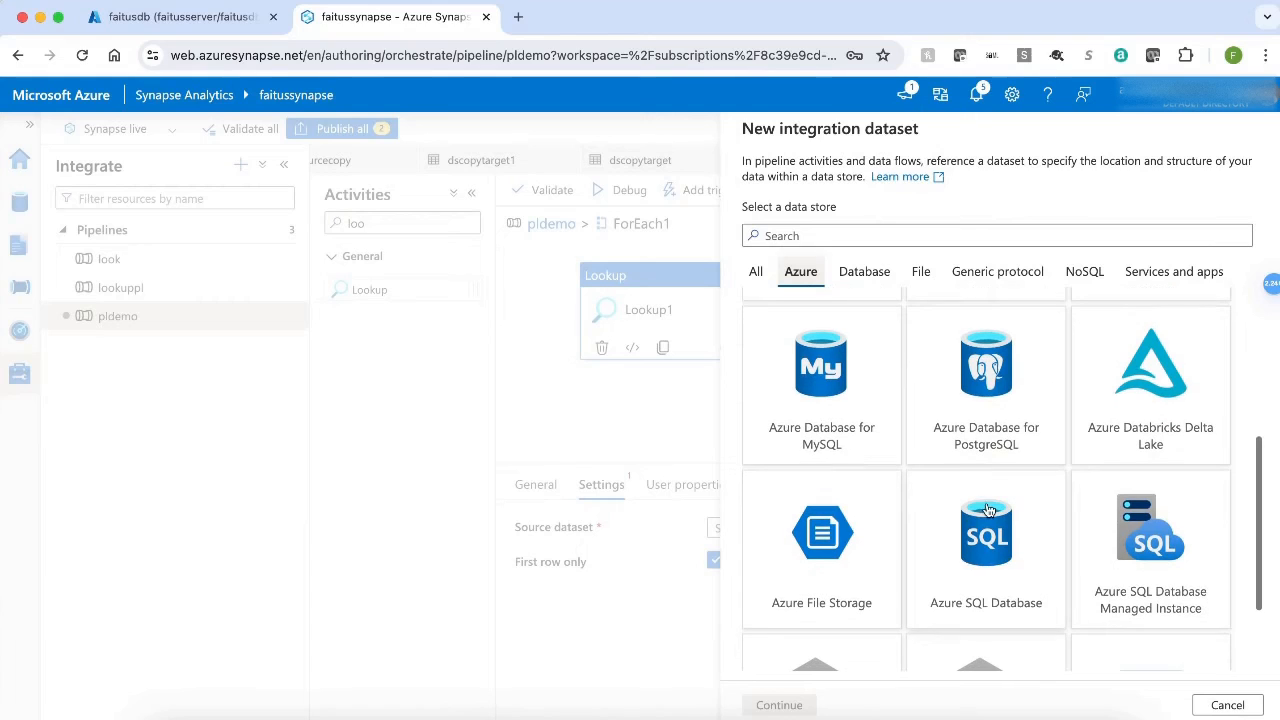
{"action": "left_click", "coordinate": [988, 545]}
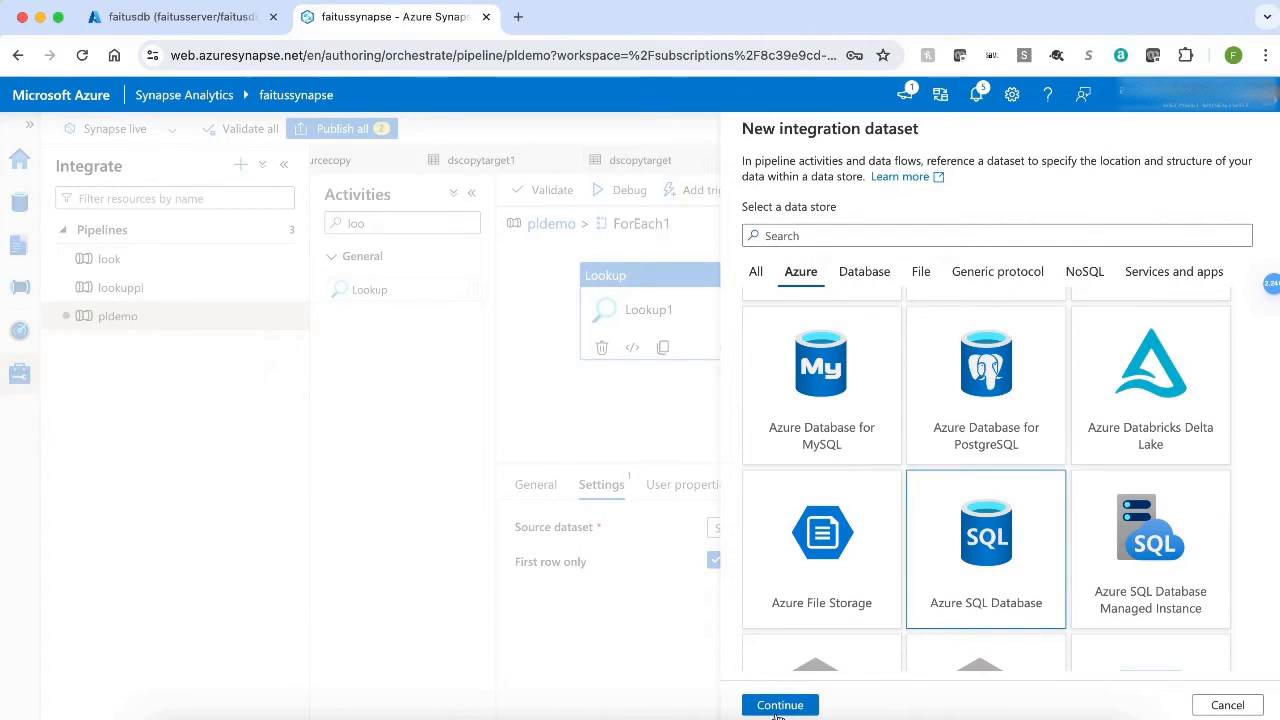
{"action": "left_click", "coordinate": [780, 705]}
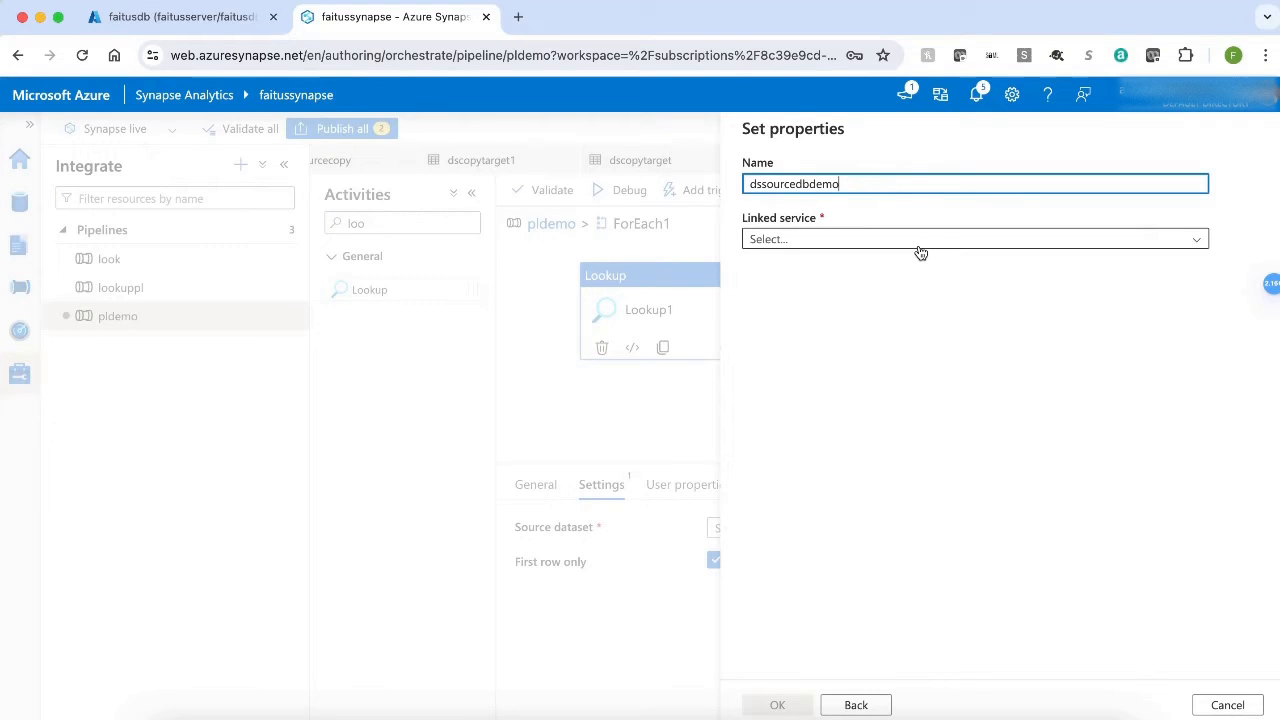
Connect the dataset to linked service lsdbdemo and table dbo.lookuptable, import the schema from the connection/store, and create it.
{"action": "left_click", "coordinate": [920, 245]}
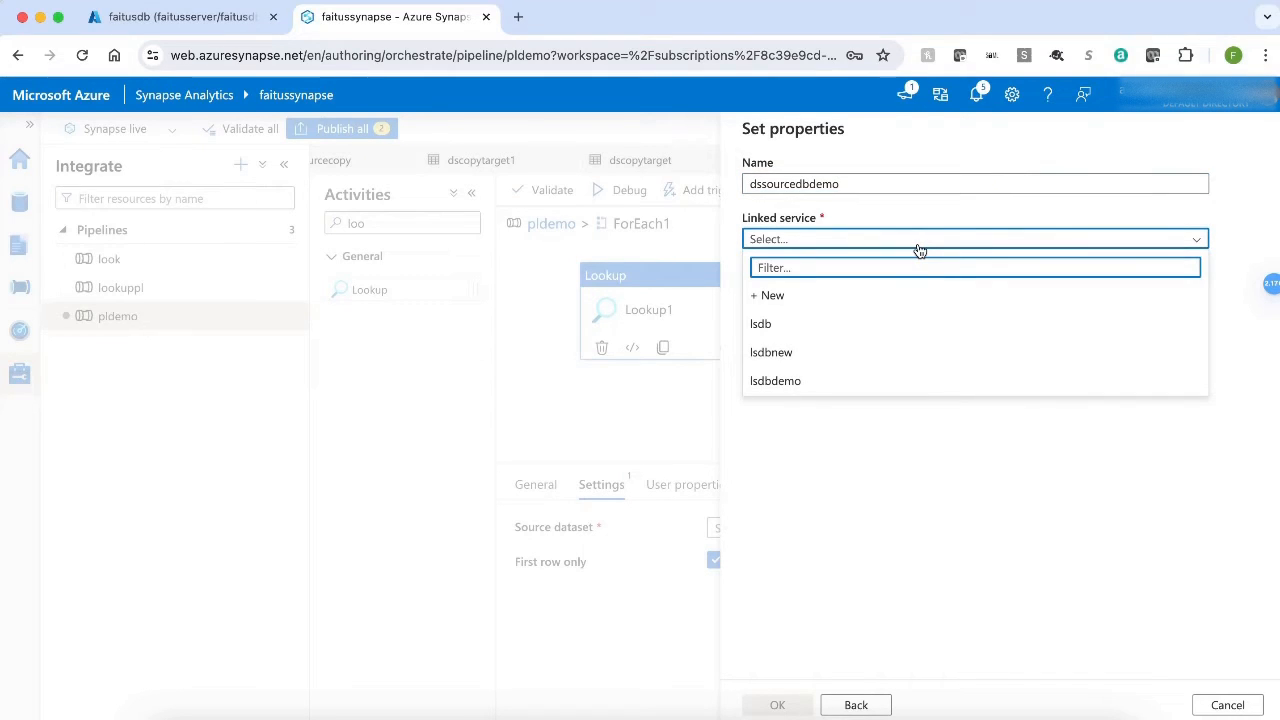
{"action": "left_click", "coordinate": [831, 384]}
{"action": "left_click", "coordinate": [957, 348]}
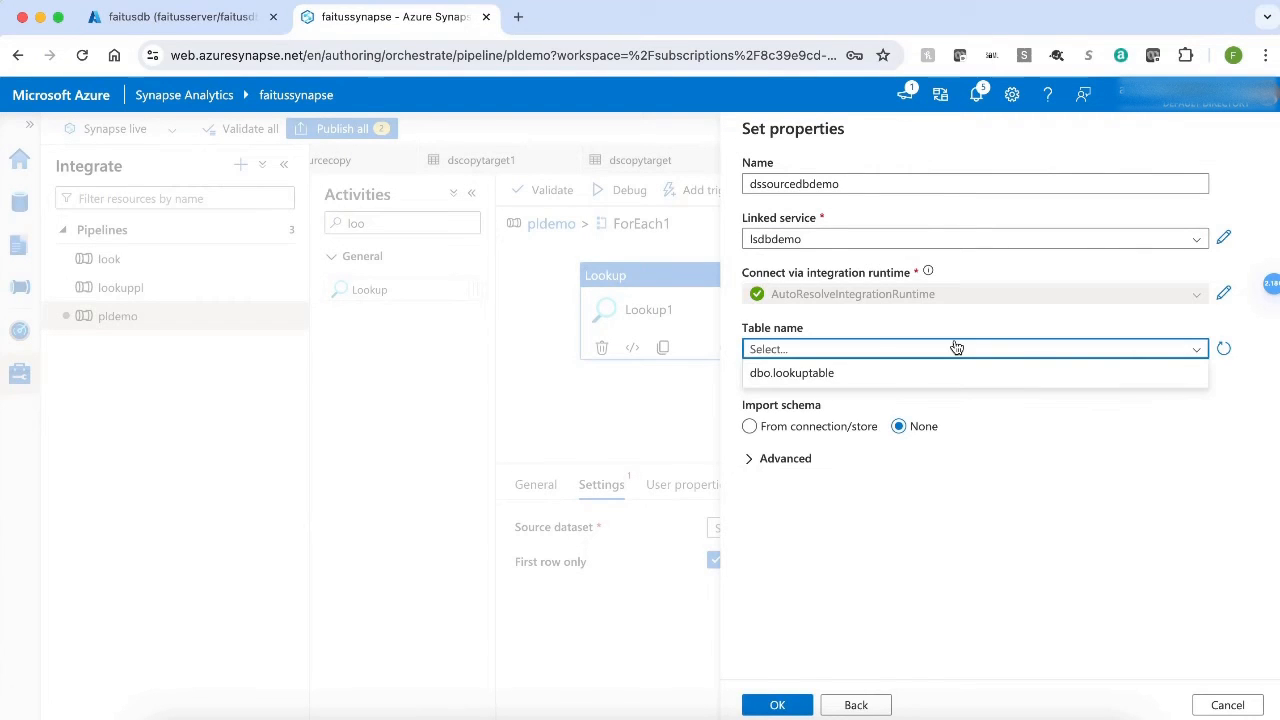
{"action": "left_click", "coordinate": [921, 370]}
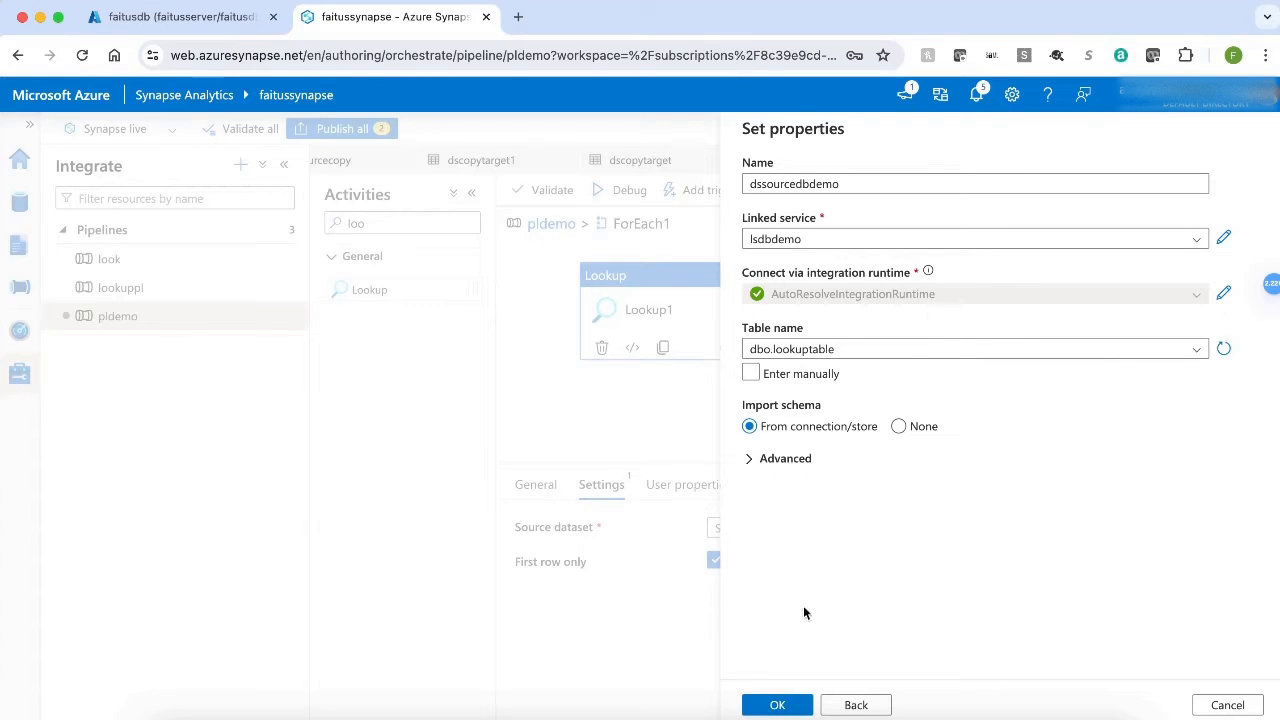
{"action": "left_click", "coordinate": [778, 708]}
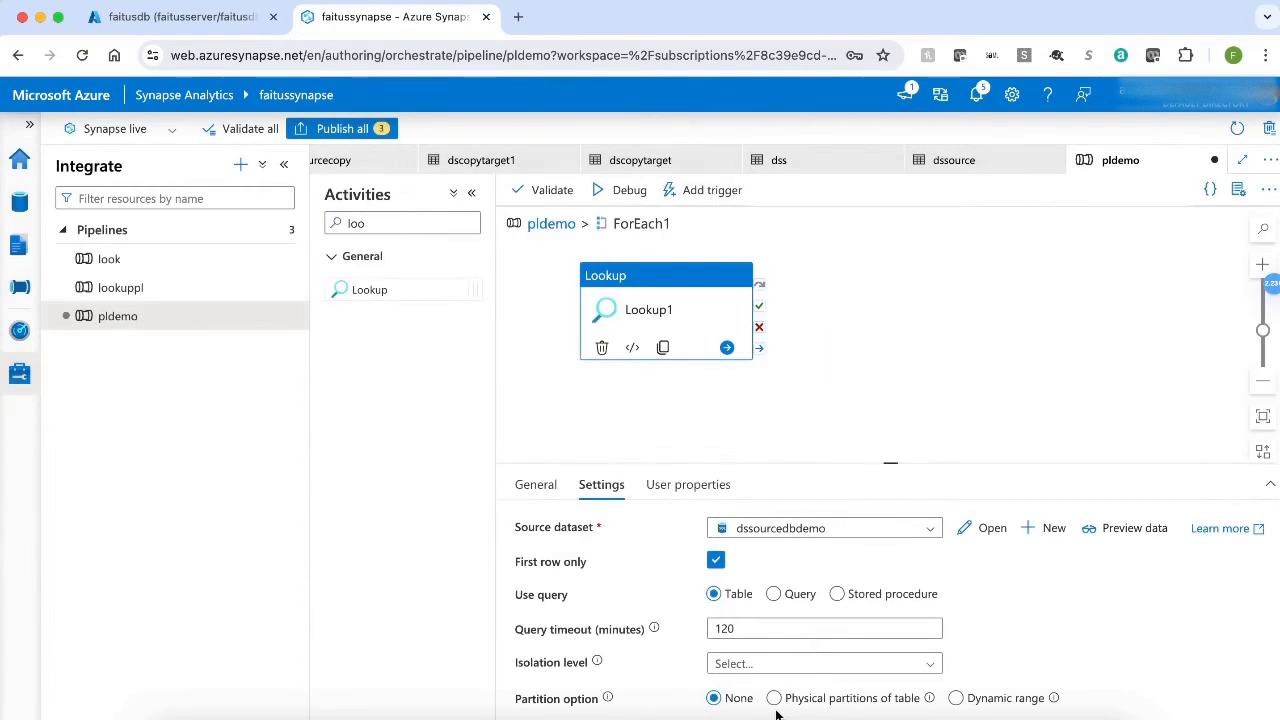
{"action": "left_click", "coordinate": [773, 594]}
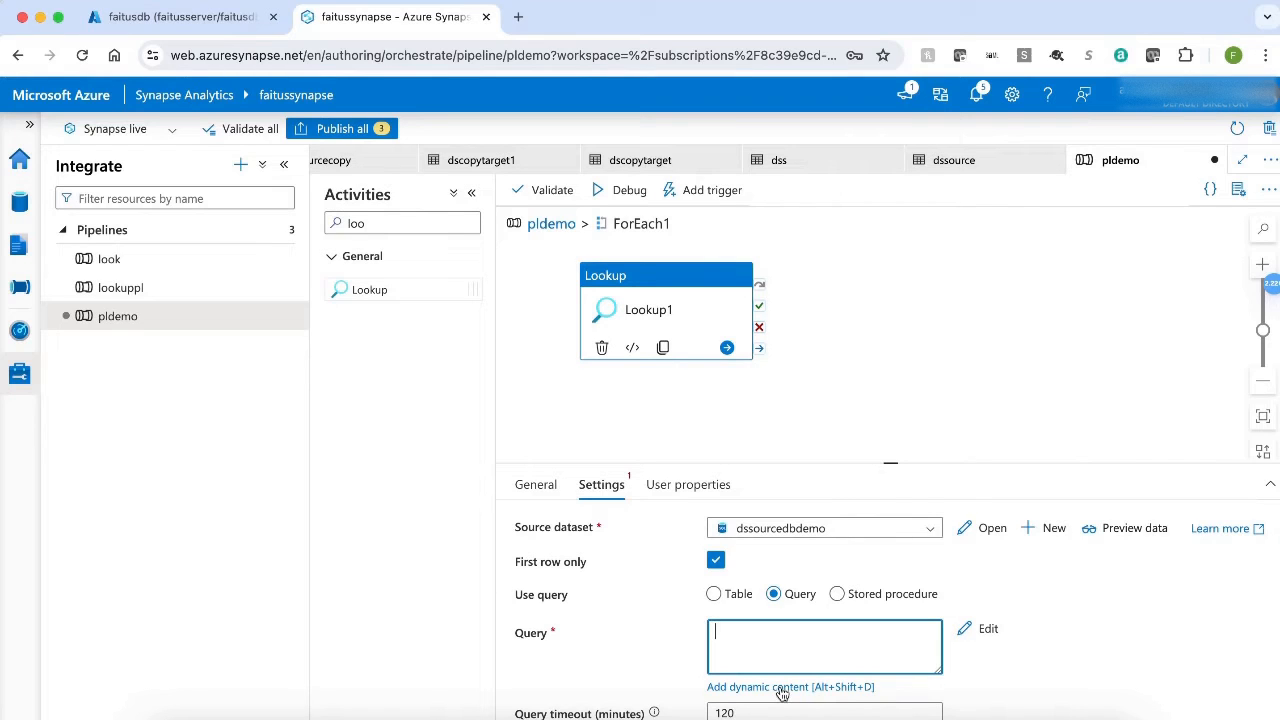
{"action": "left_click", "coordinate": [782, 688]}
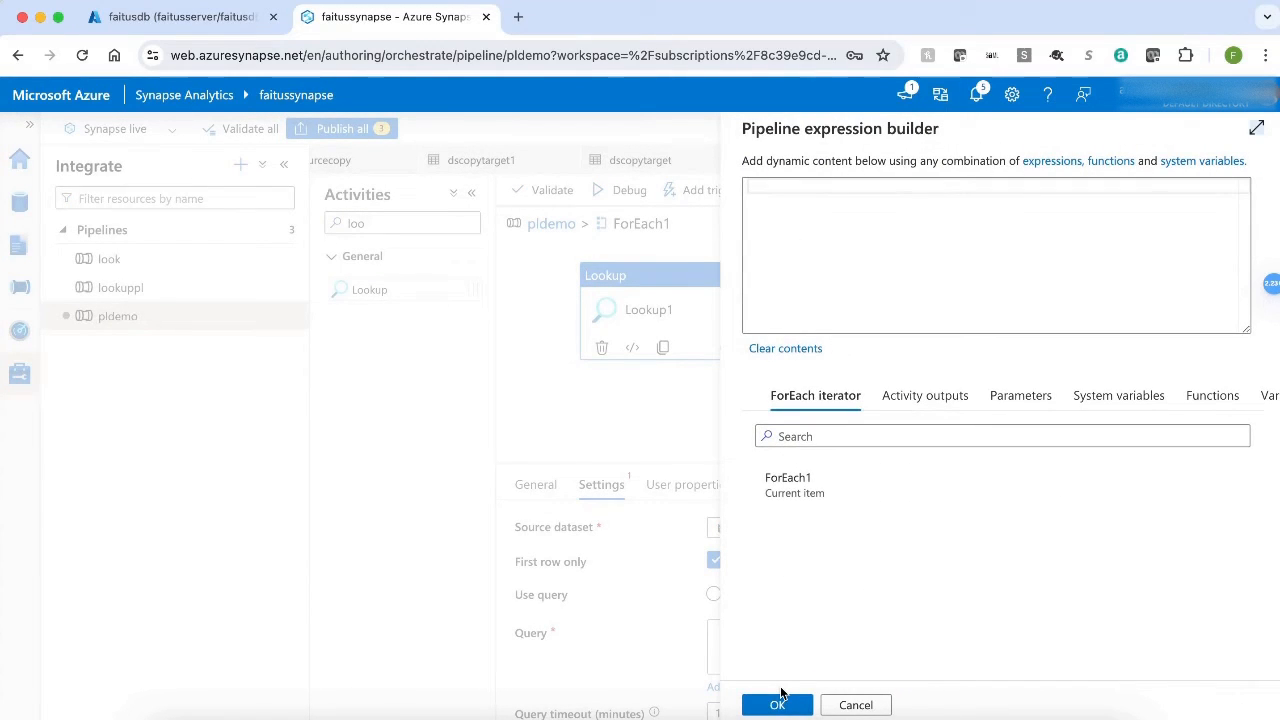
{"action": "left_click", "coordinate": [778, 192]}
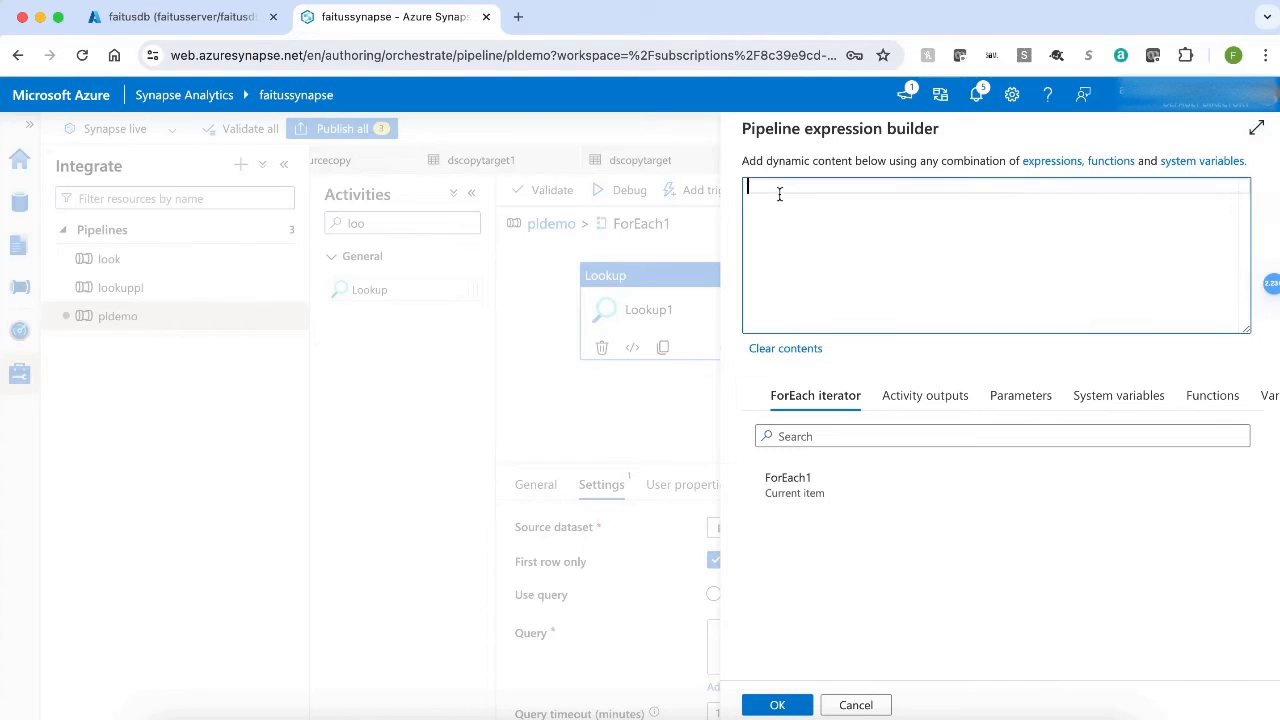
{"action": "type", "text": "@concat('SELECT top 1 [tablename] FROM [dbo].[lookuptable] where     filename = ''', string(item().name), '''')"}
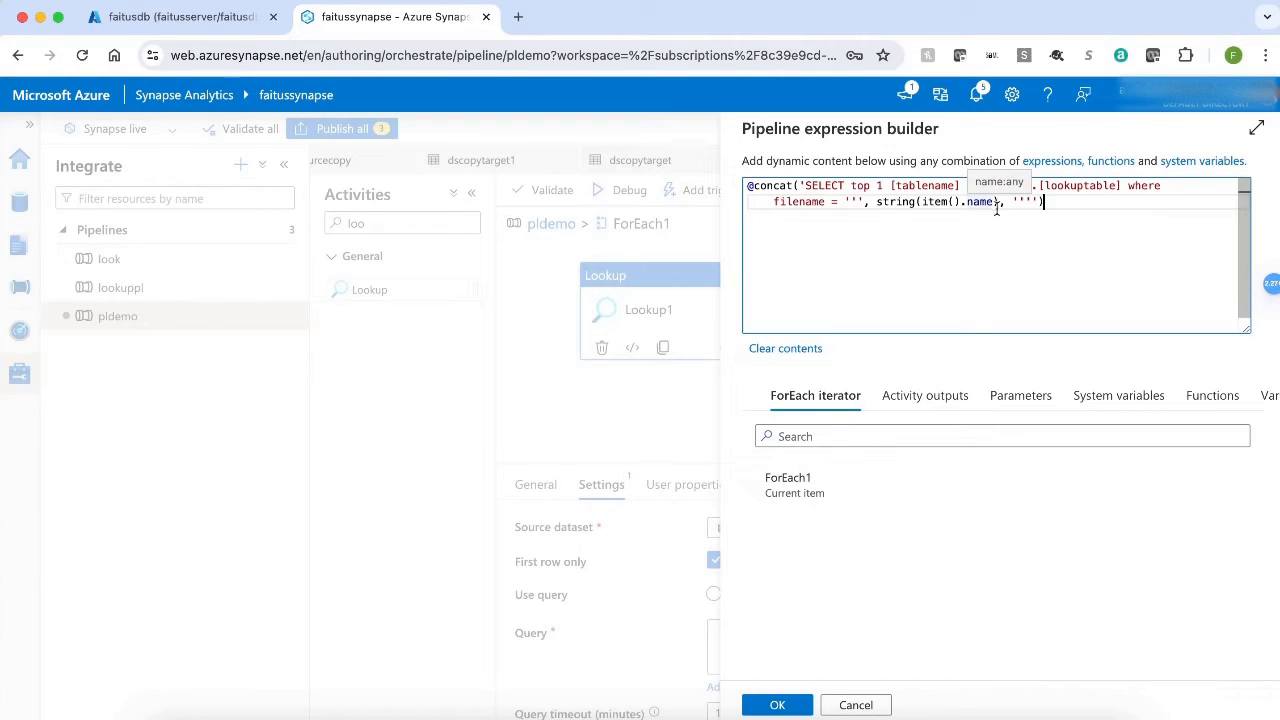
{"action": "left_click", "coordinate": [768, 705]}
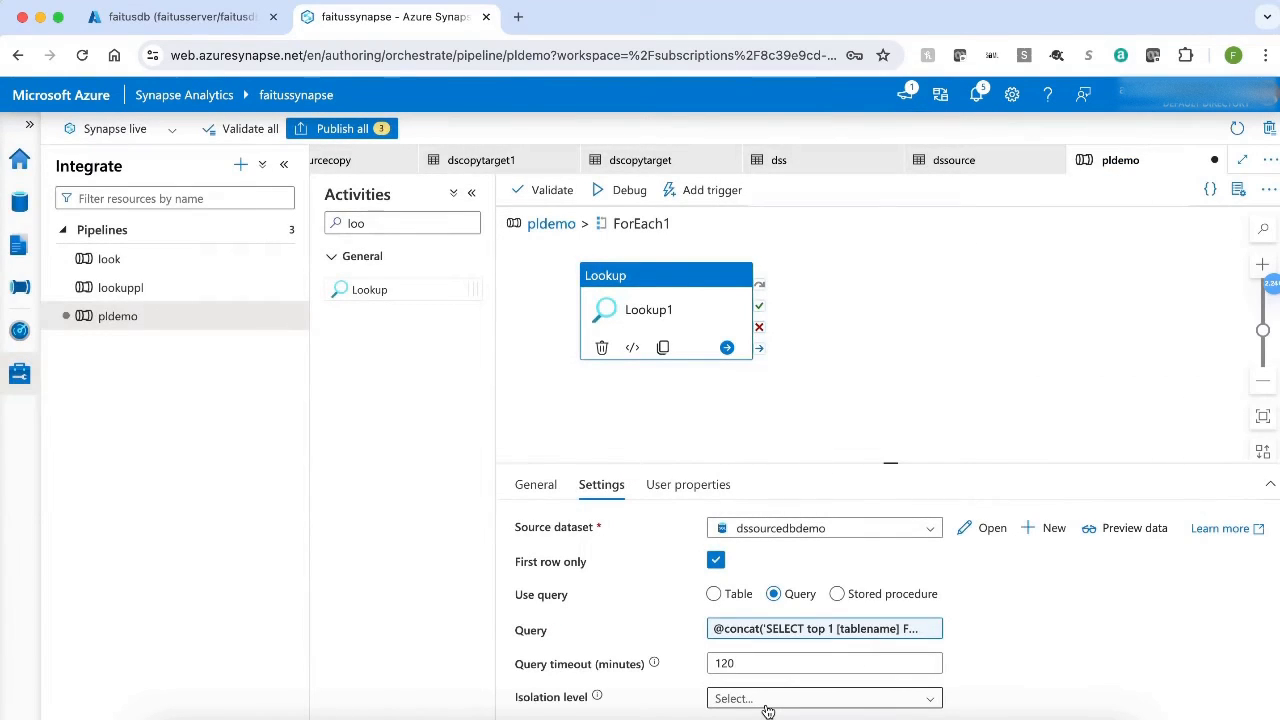
{"action": "scroll", "coordinate": [768, 710], "scroll_direction": "down", "scroll_amount": 3}
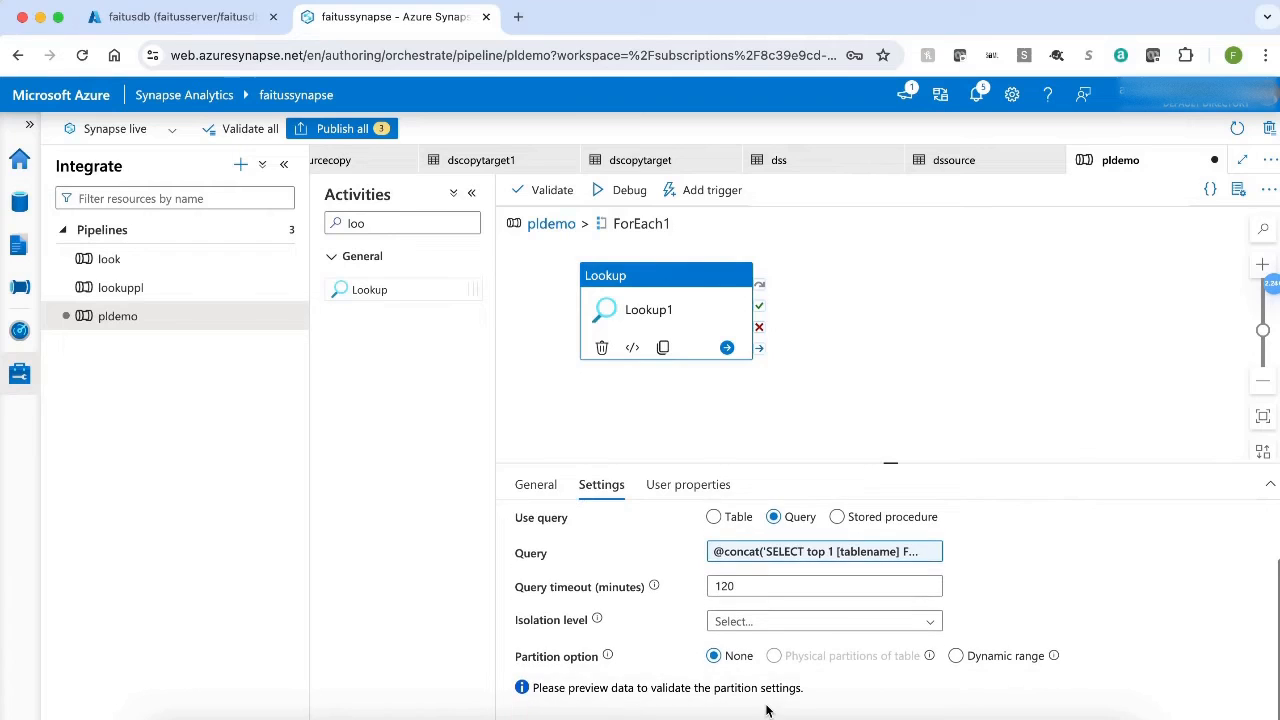
{"action": "scroll", "coordinate": [768, 710], "scroll_direction": "up", "scroll_amount": 3}
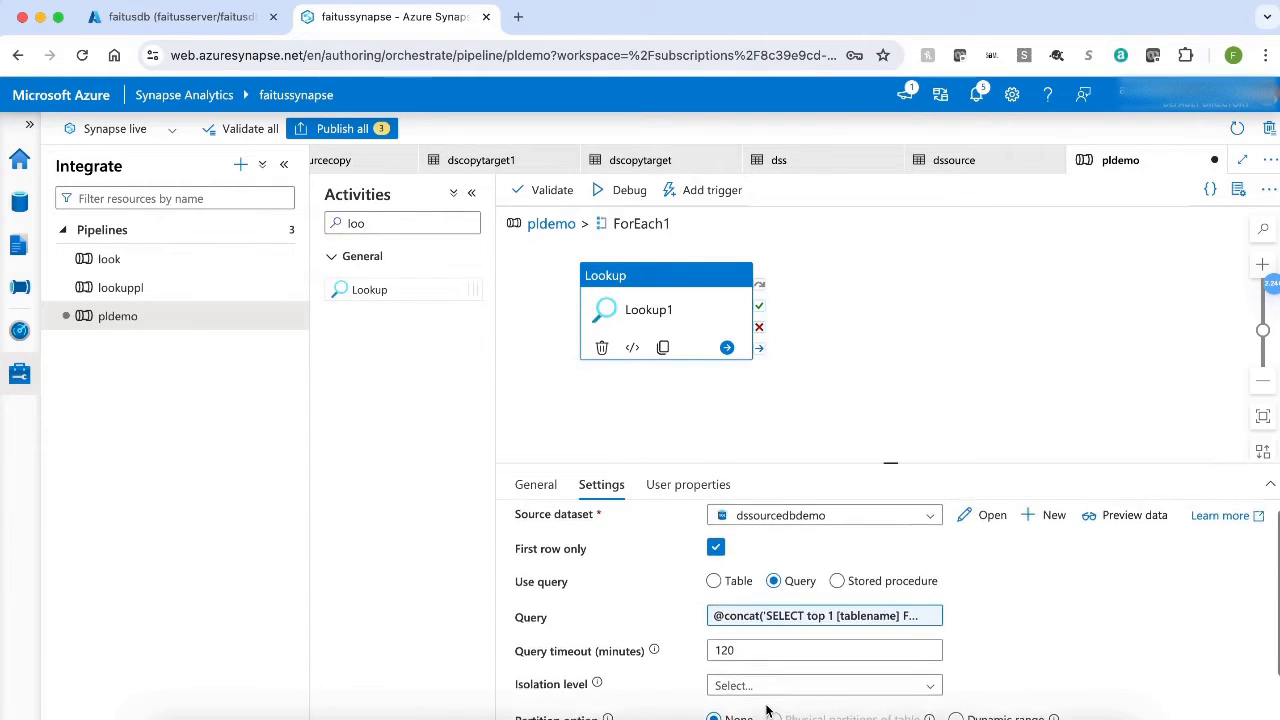
{"action": "scroll", "coordinate": [768, 710], "scroll_direction": "up", "scroll_amount": 1}
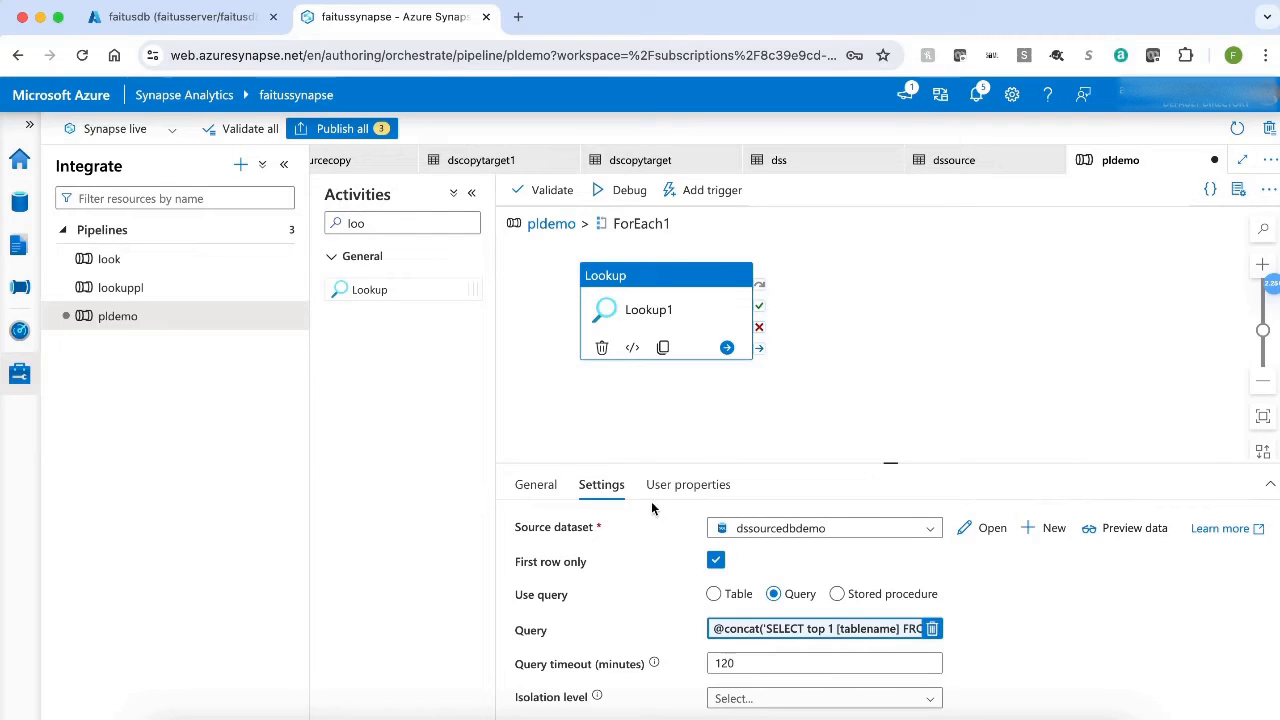
Validate the pldemo pipeline, then run it in debug mode and refresh the run status until it finishes.
{"action": "left_click", "coordinate": [550, 191]}
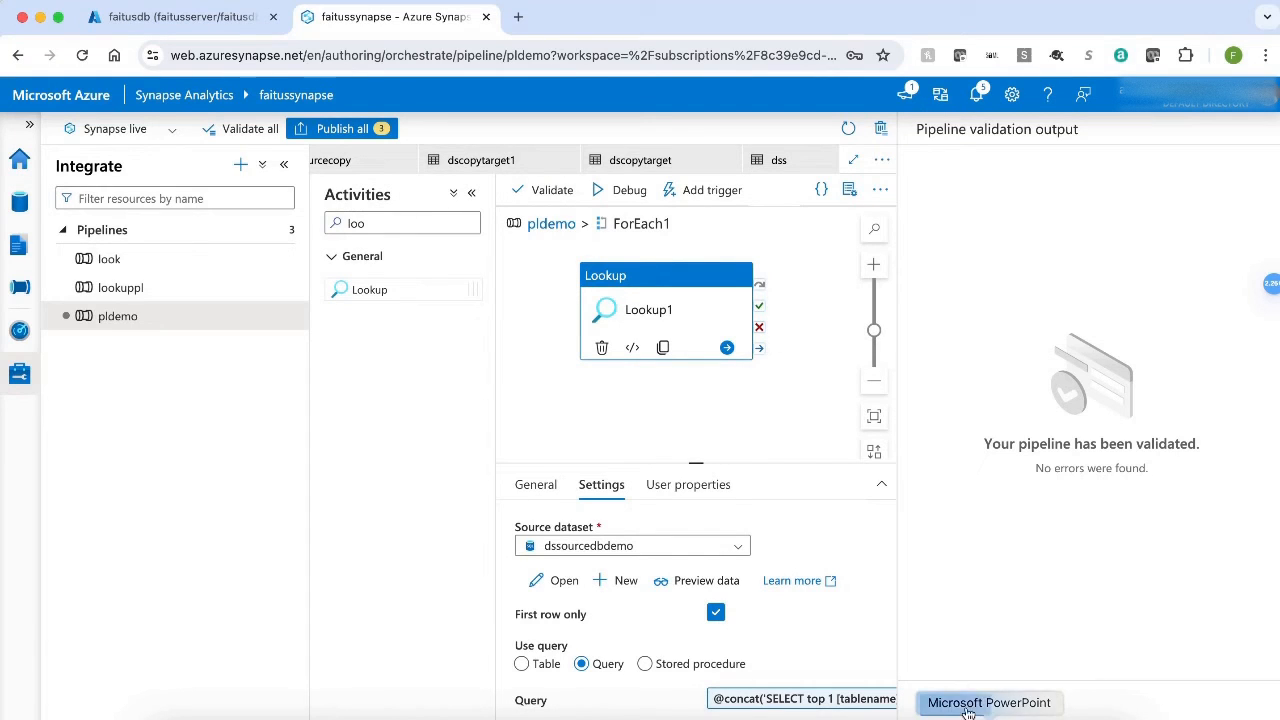
{"action": "left_click", "coordinate": [948, 708]}
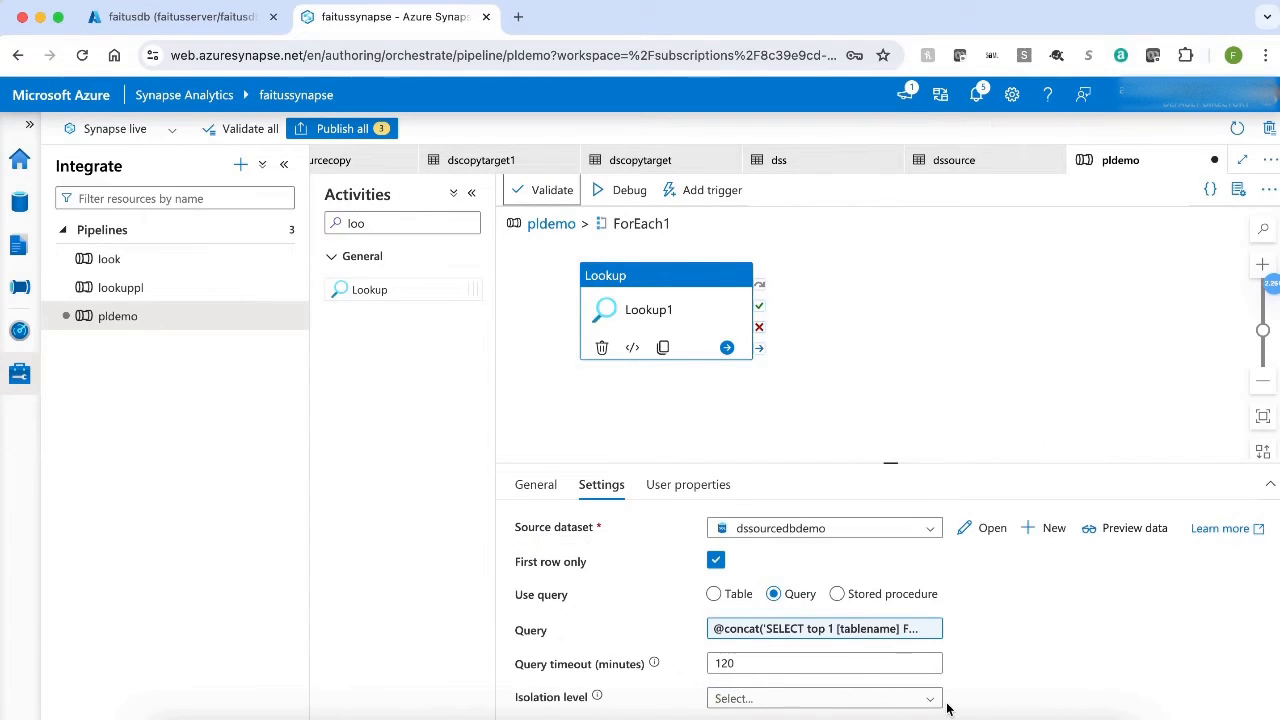
{"action": "left_click", "coordinate": [620, 193]}
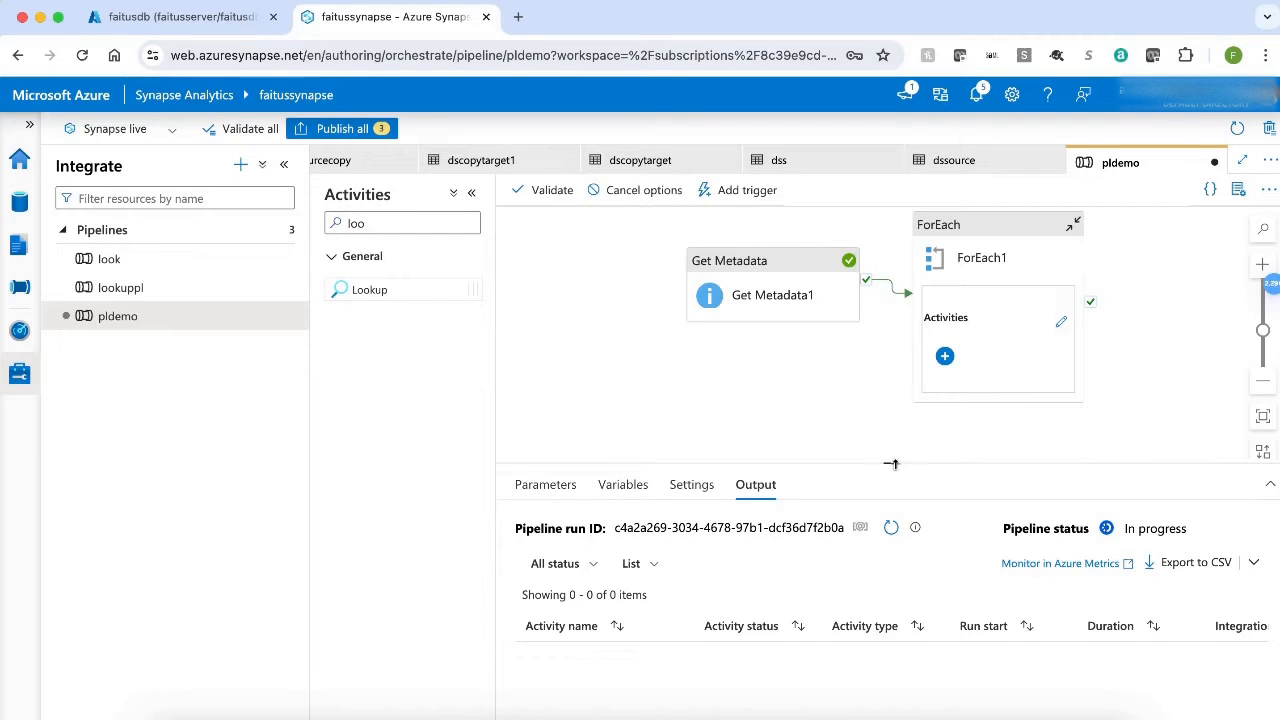
{"action": "left_click_drag", "start_coordinate": [891, 461], "coordinate": [896, 285]}
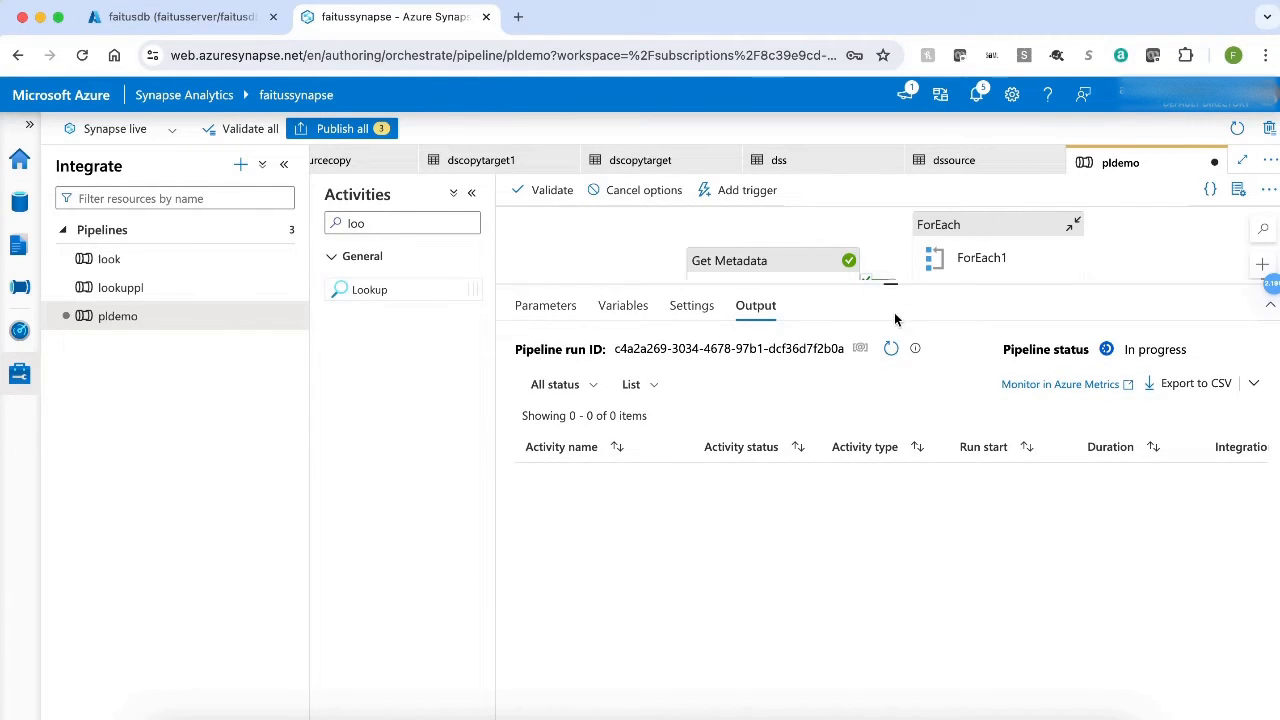
{"action": "left_click", "coordinate": [891, 350]}
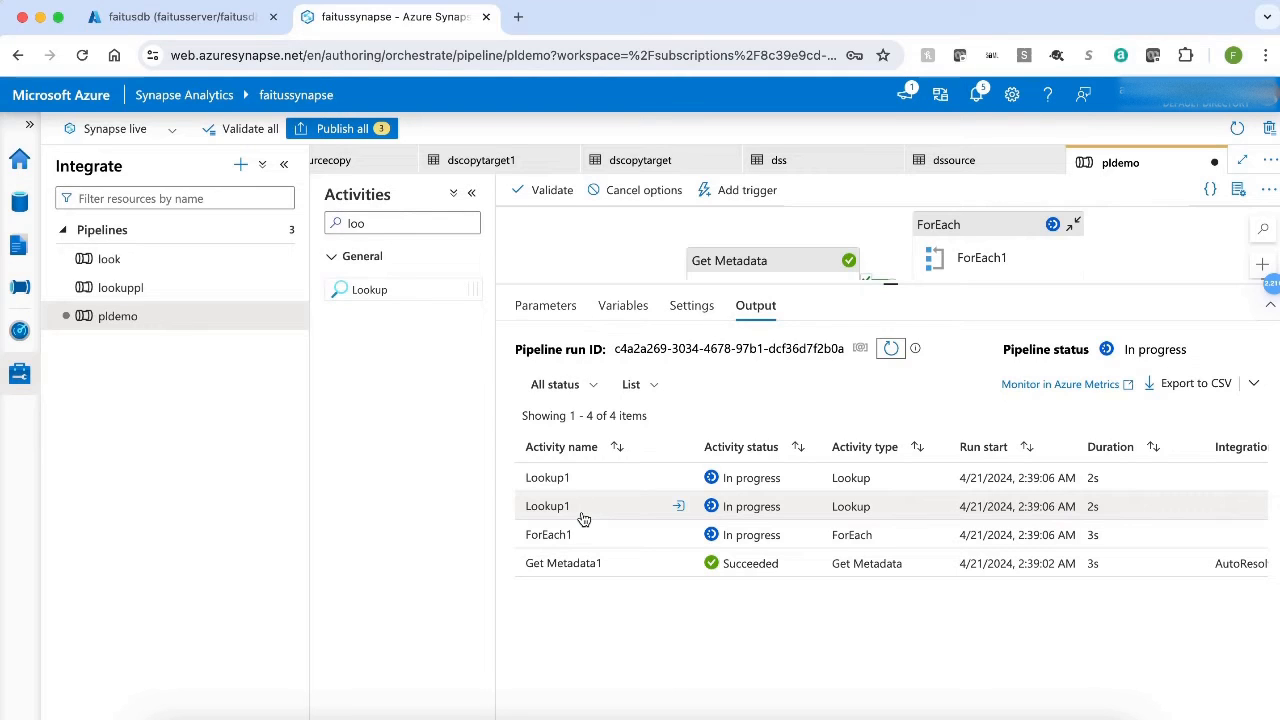
{"action": "left_click", "coordinate": [891, 349]}
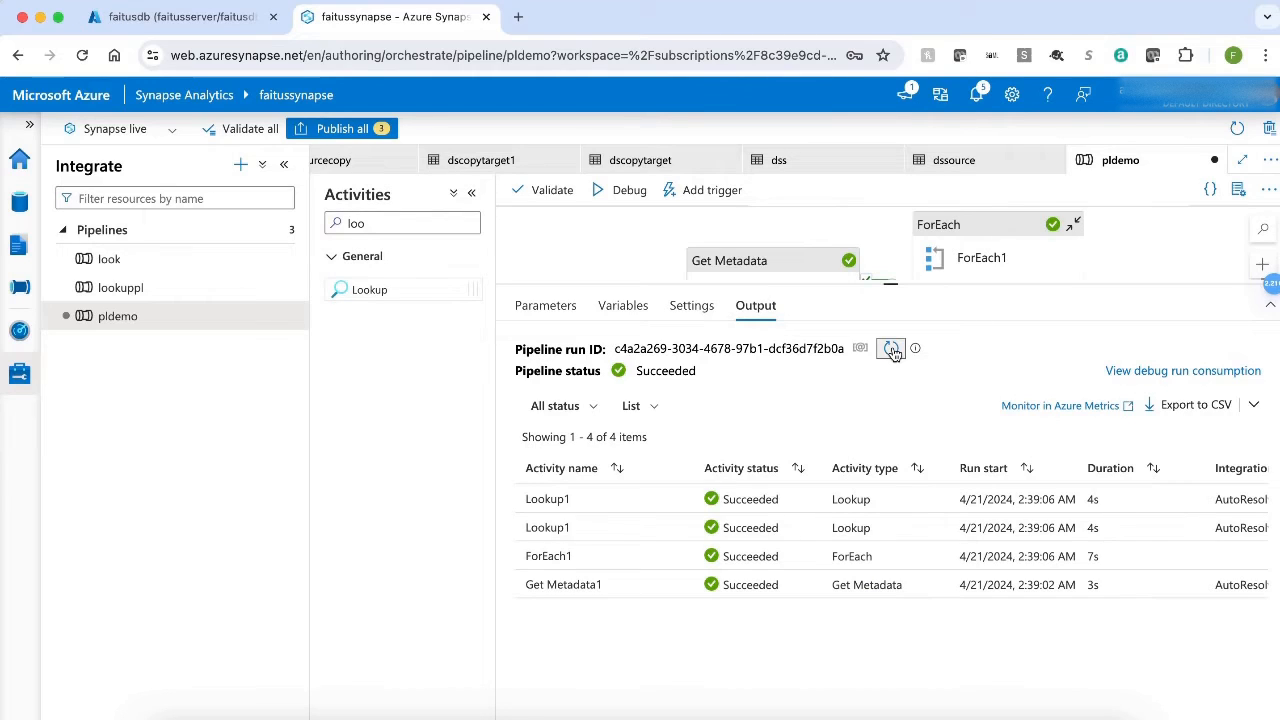
Examine the output and input of the first Lookup1 run to check the returned table name and executed query.
{"action": "mouse_move", "coordinate": [683, 508]}
{"action": "left_click", "coordinate": [679, 500]}
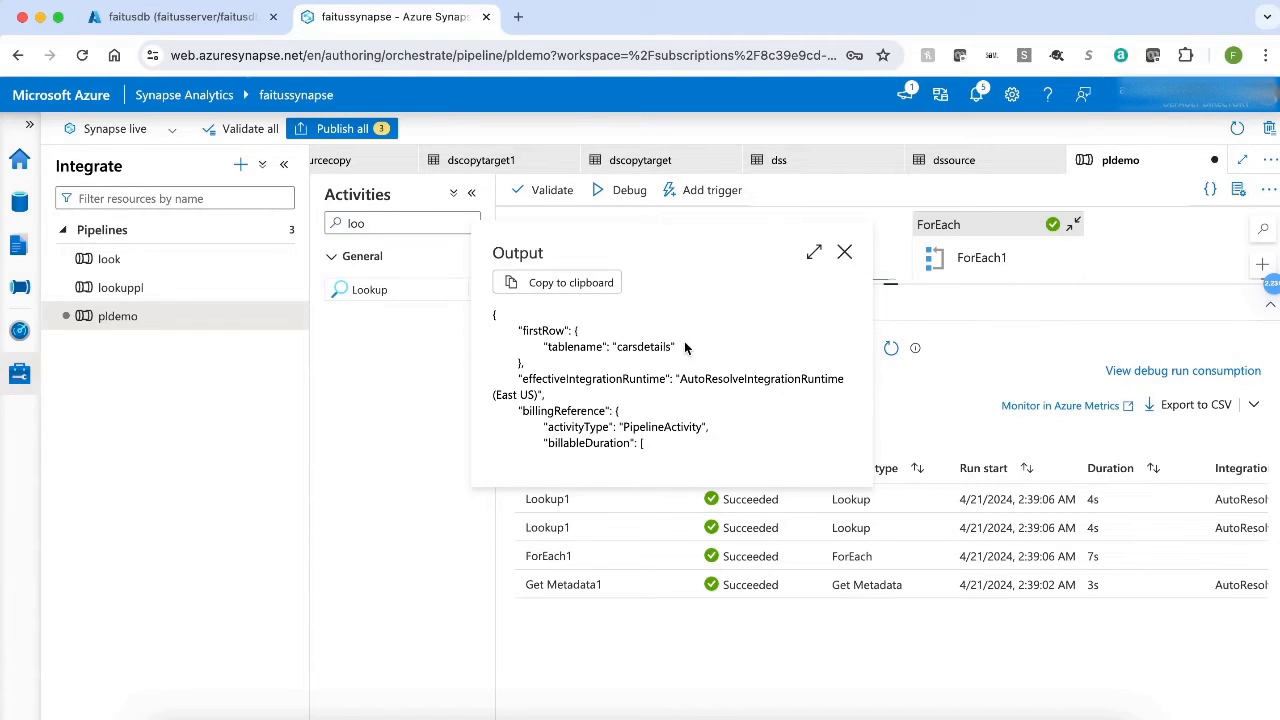
{"action": "left_click", "coordinate": [844, 251]}
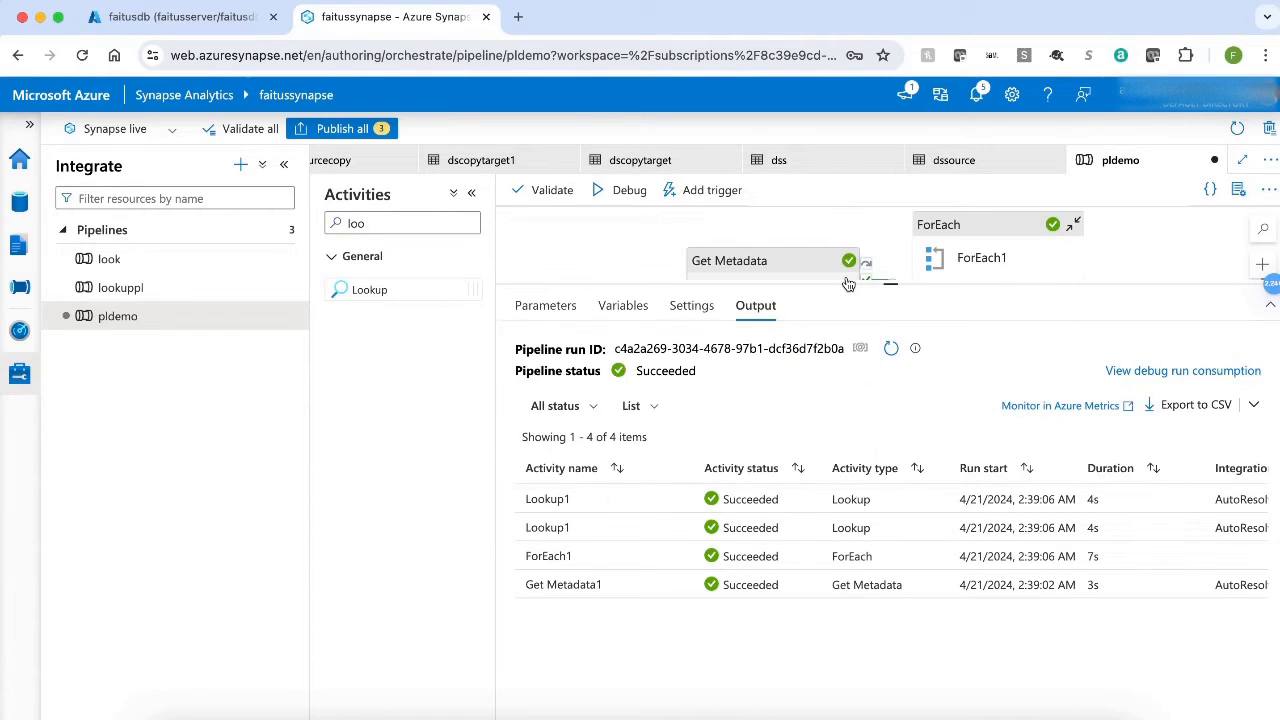
{"action": "left_click", "coordinate": [651, 500]}
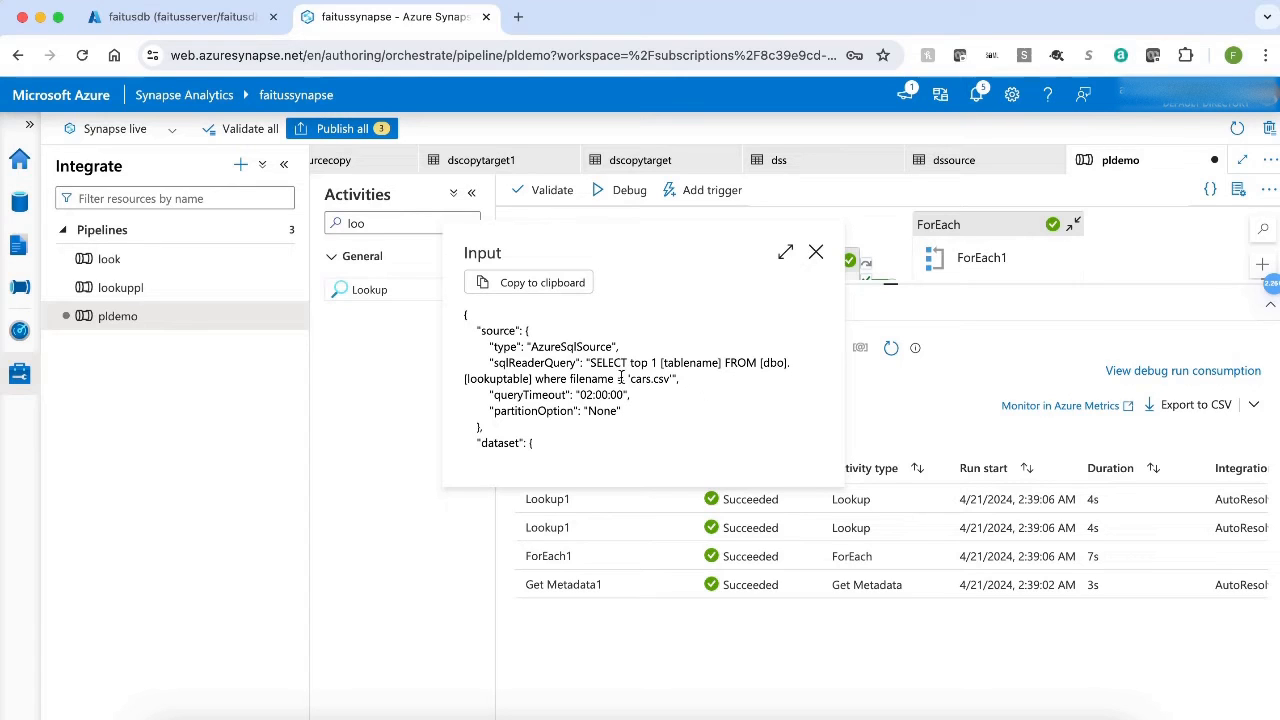
{"action": "left_click", "coordinate": [816, 252]}
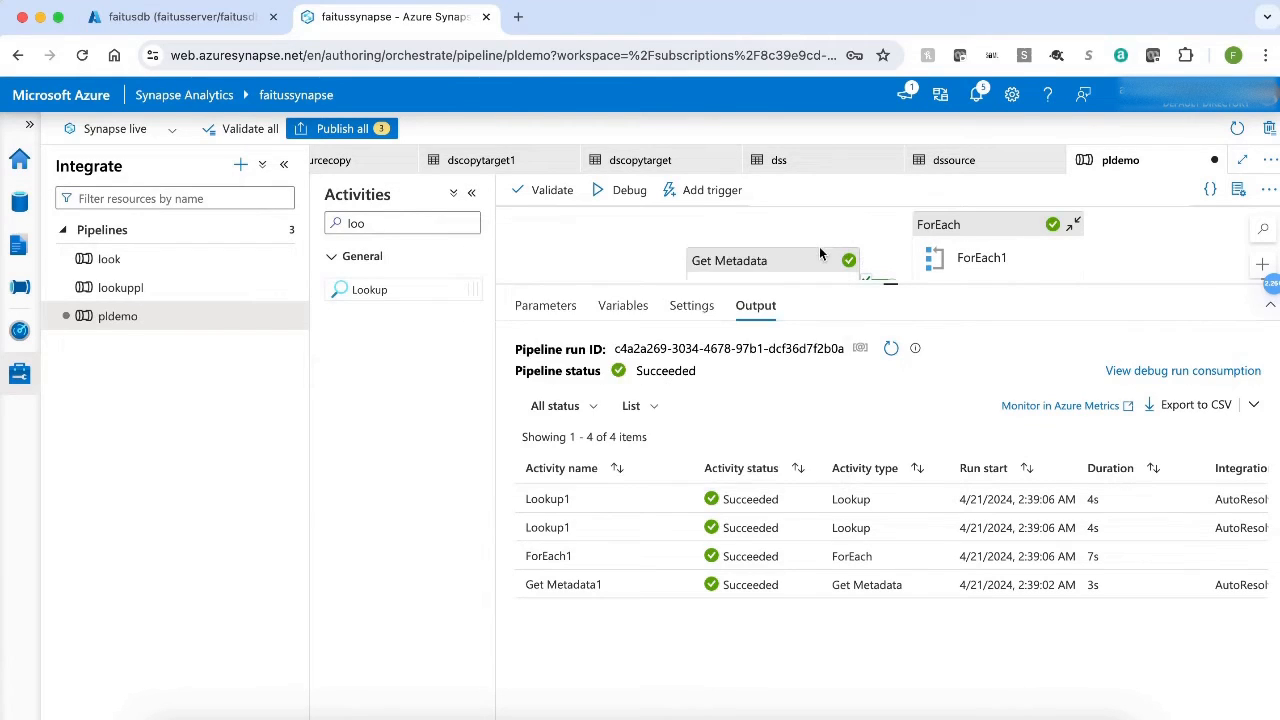
{"action": "left_click", "coordinate": [688, 502]}
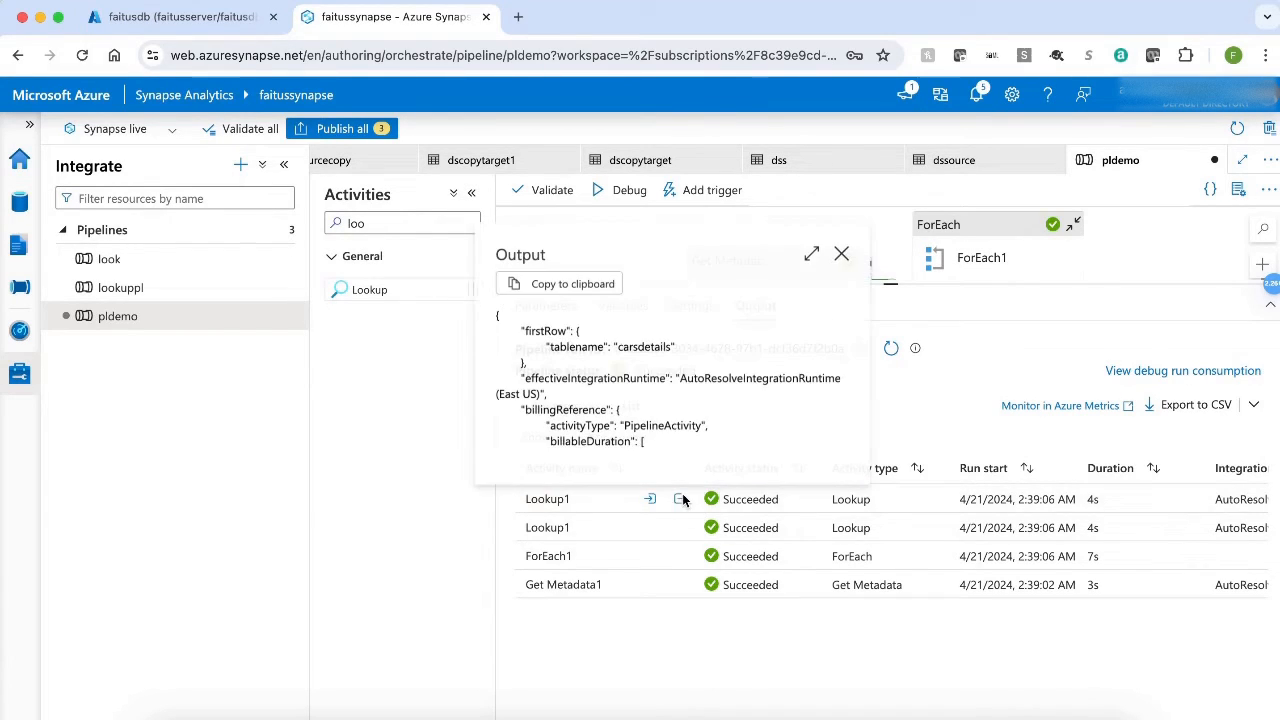
{"action": "left_click", "coordinate": [845, 253]}
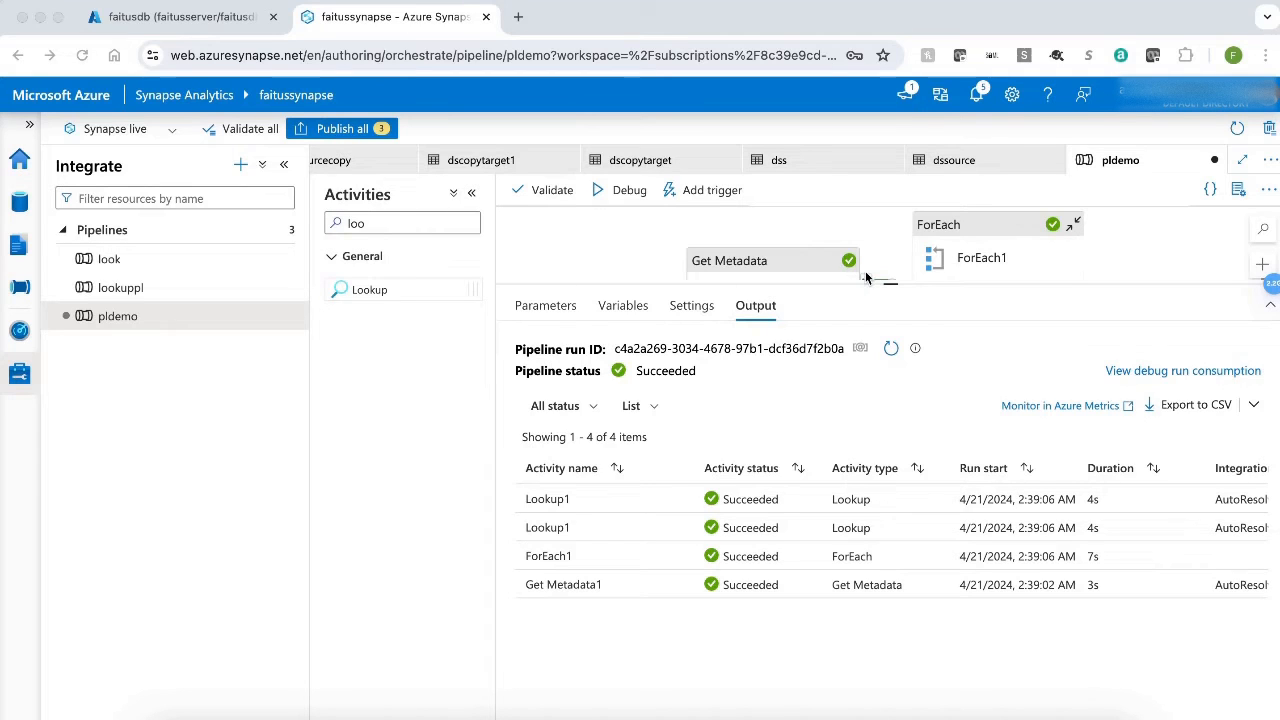
Open the activities inside the ForEach1 loop and add a Copy data activity.
{"action": "left_click", "coordinate": [891, 286]}
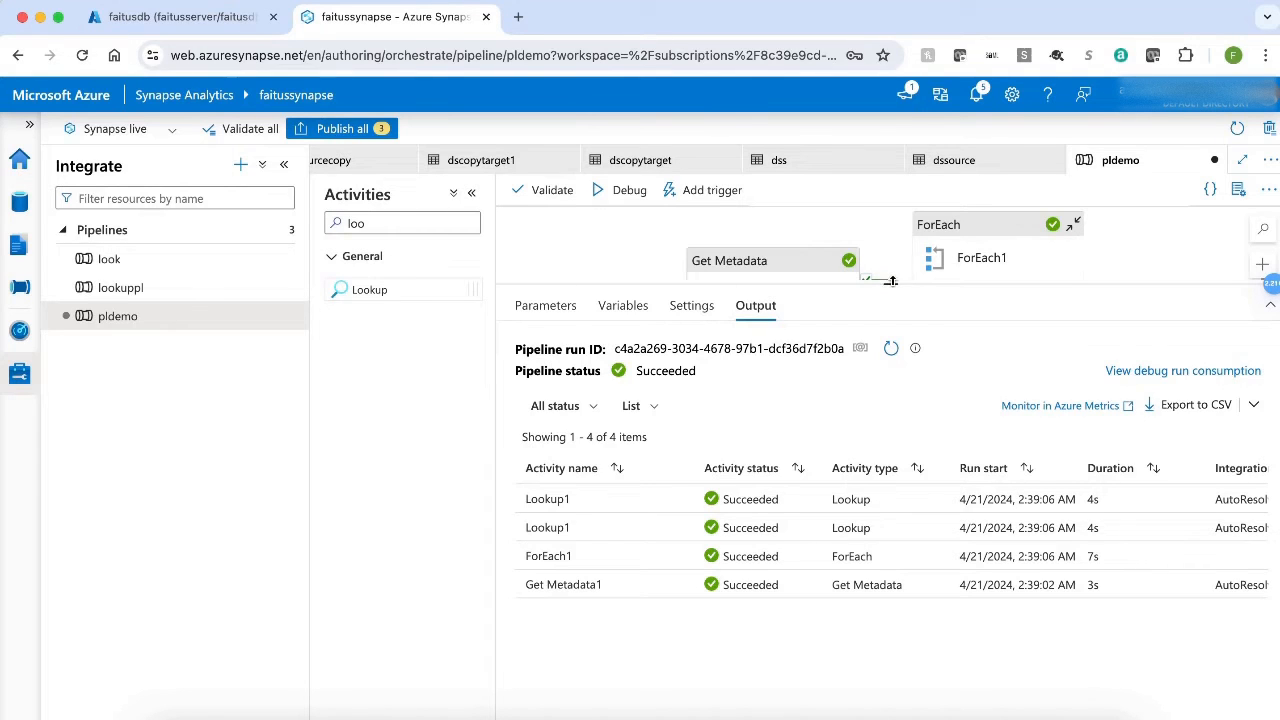
{"action": "left_click_drag", "start_coordinate": [891, 282], "coordinate": [891, 492]}
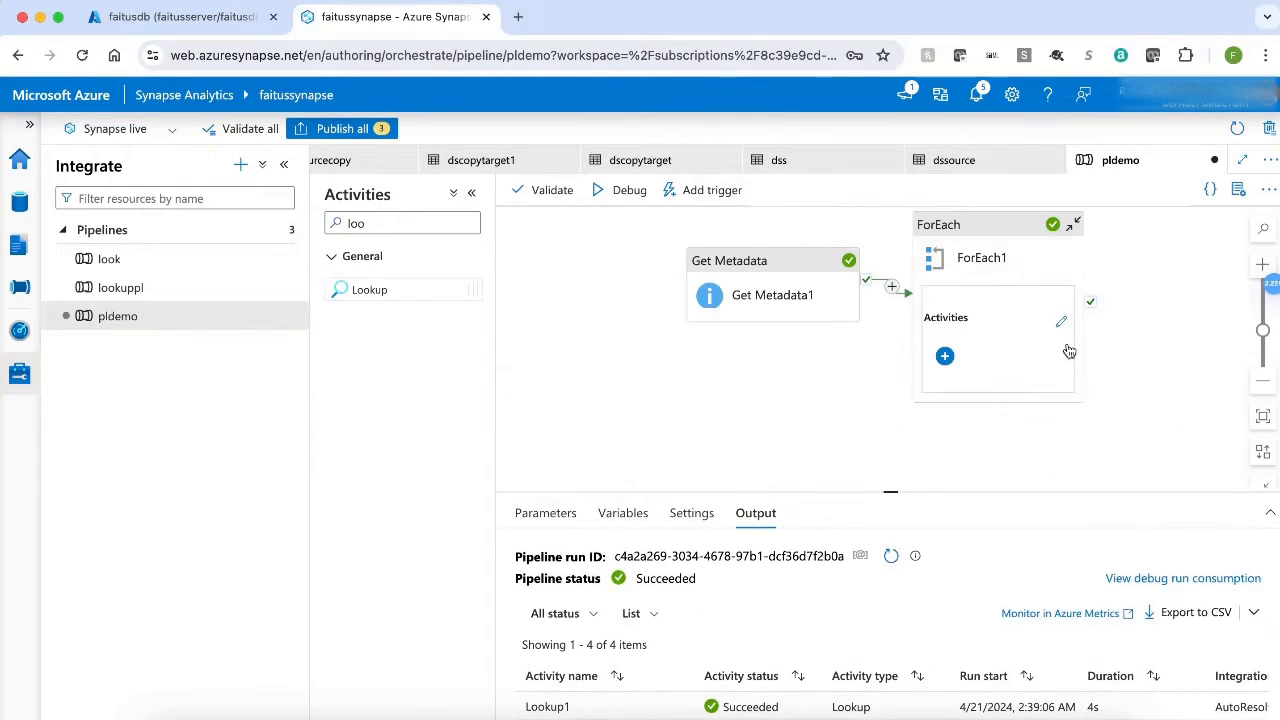
{"action": "left_click", "coordinate": [1063, 322]}
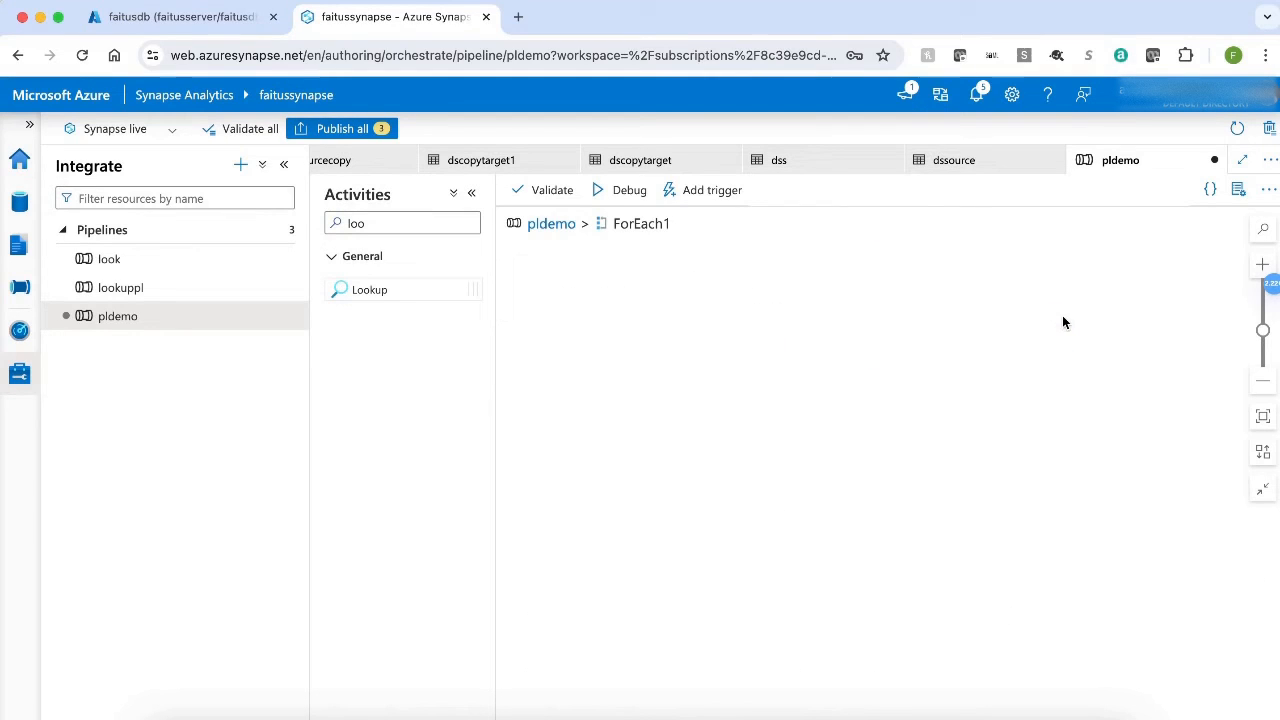
{"action": "left_click", "coordinate": [398, 224]}
{"action": "key", "text": "BackSpace"}
{"action": "key", "text": "BackSpace"}
{"action": "key", "text": "BackSpace"}
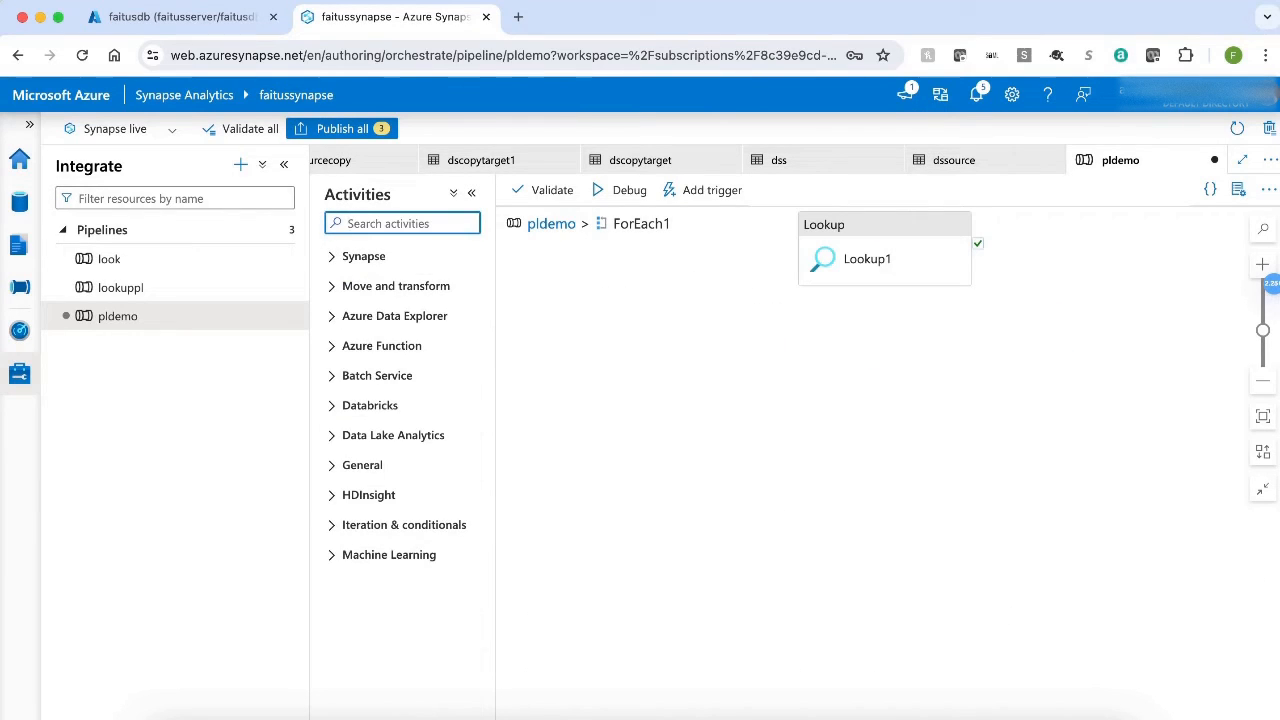
{"action": "type", "text": "cop"}
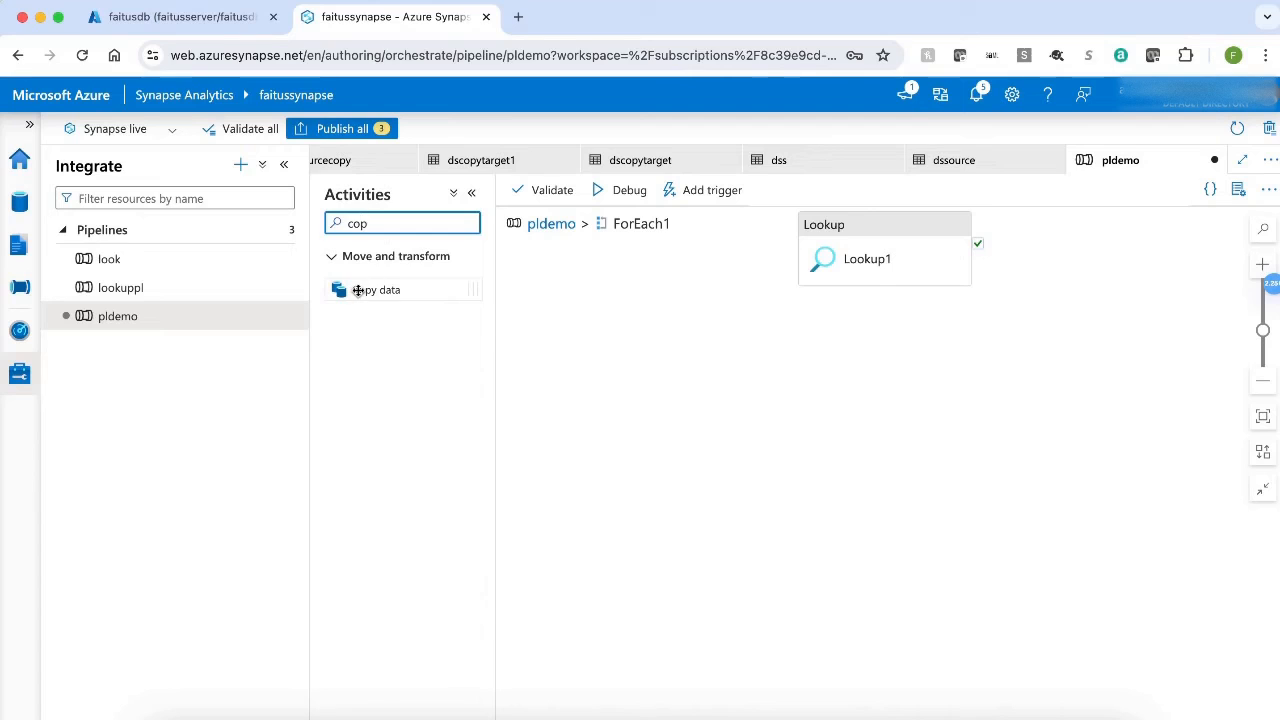
{"action": "left_click_drag", "start_coordinate": [356, 290], "coordinate": [833, 345]}
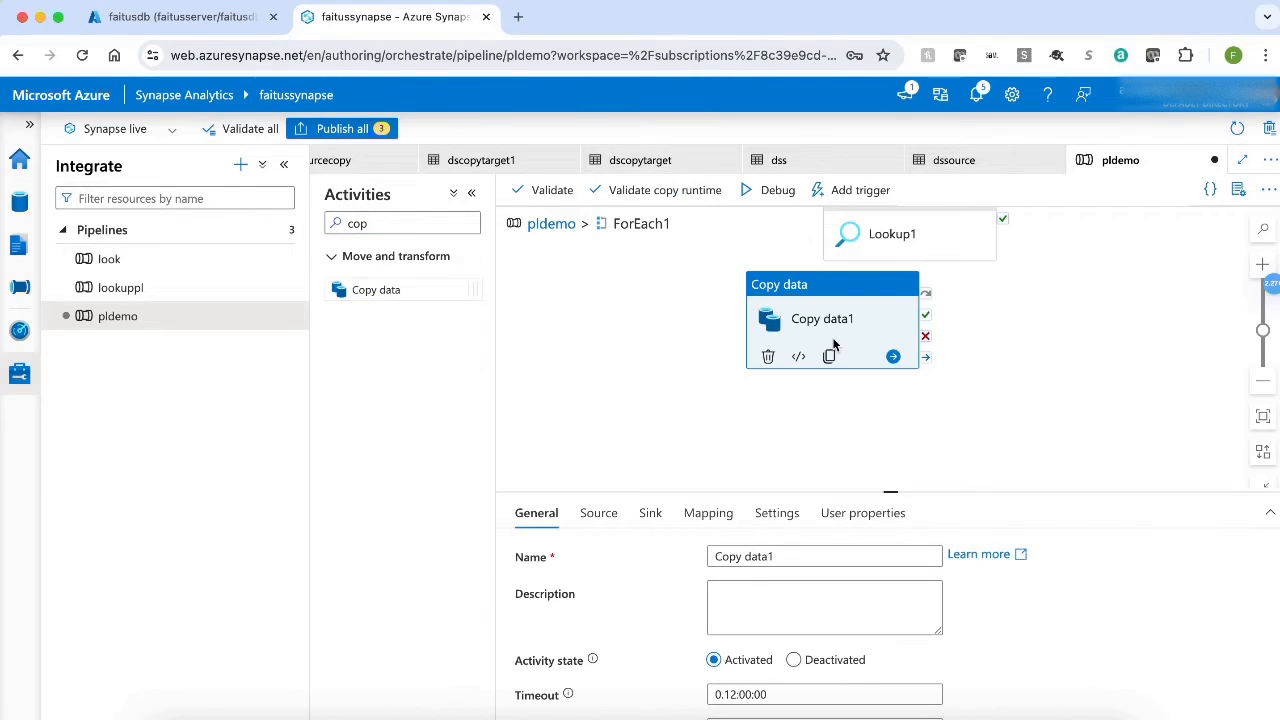
Place the Copy data1 activity beside Lookup1 and make it run on Lookup1's success.
{"action": "left_click_drag", "start_coordinate": [770, 282], "coordinate": [1055, 226]}
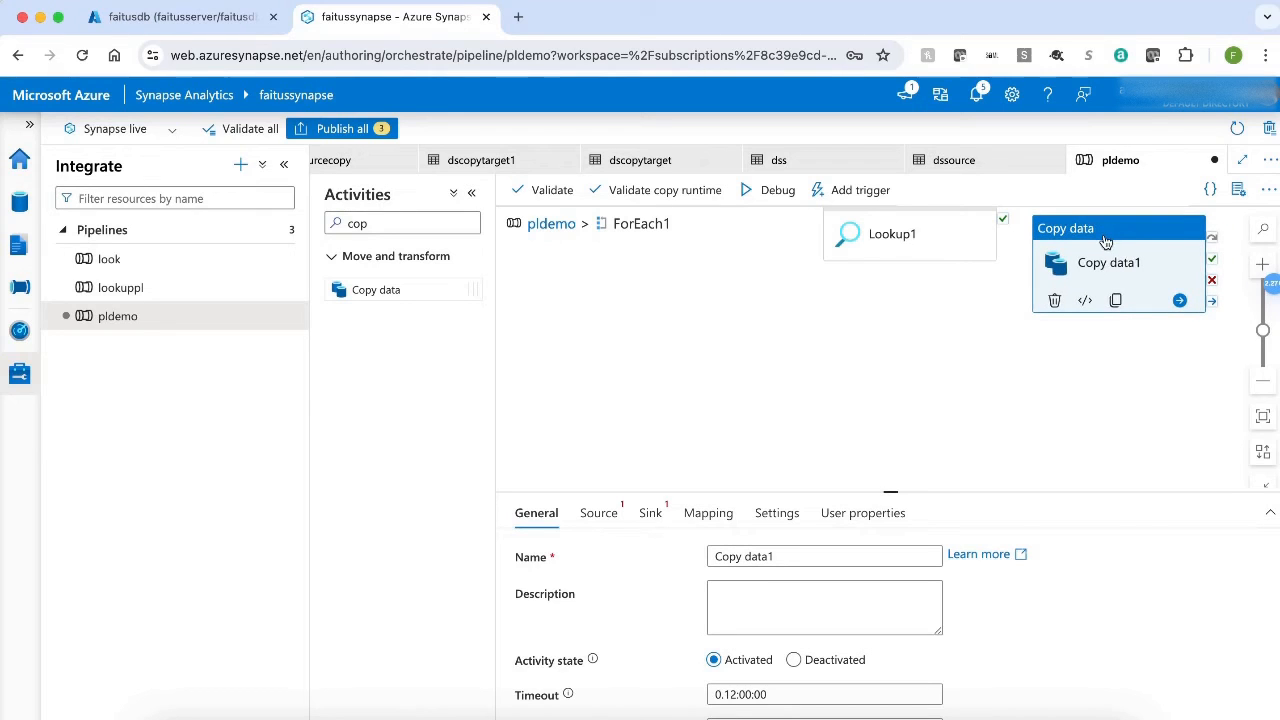
{"action": "right_click", "coordinate": [996, 389]}
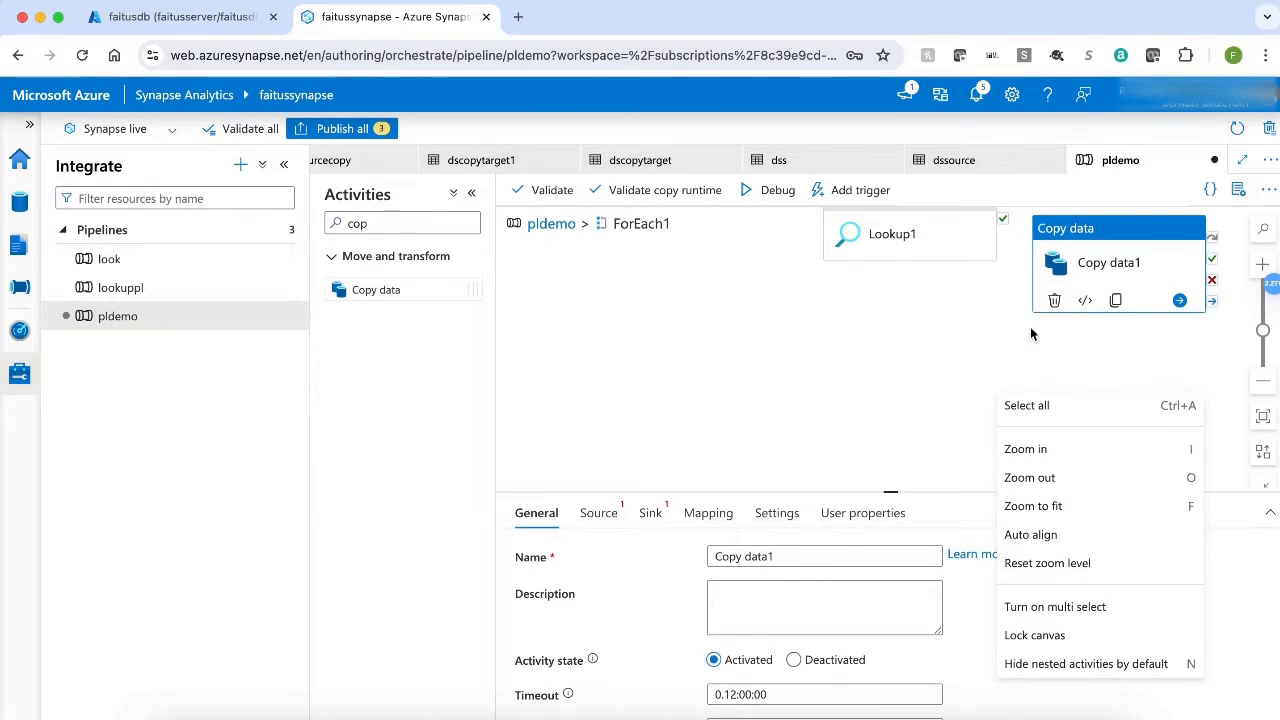
{"action": "left_click", "coordinate": [950, 381]}
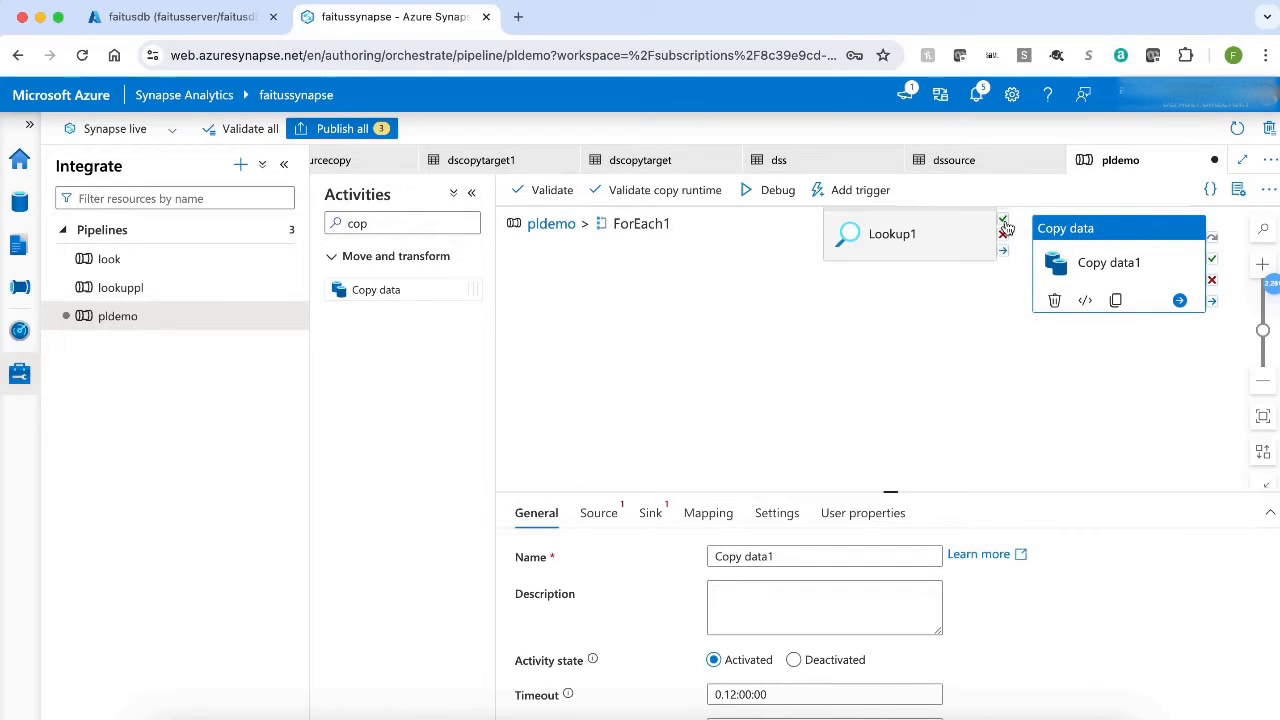
{"action": "left_click_drag", "start_coordinate": [1005, 228], "coordinate": [1036, 281]}
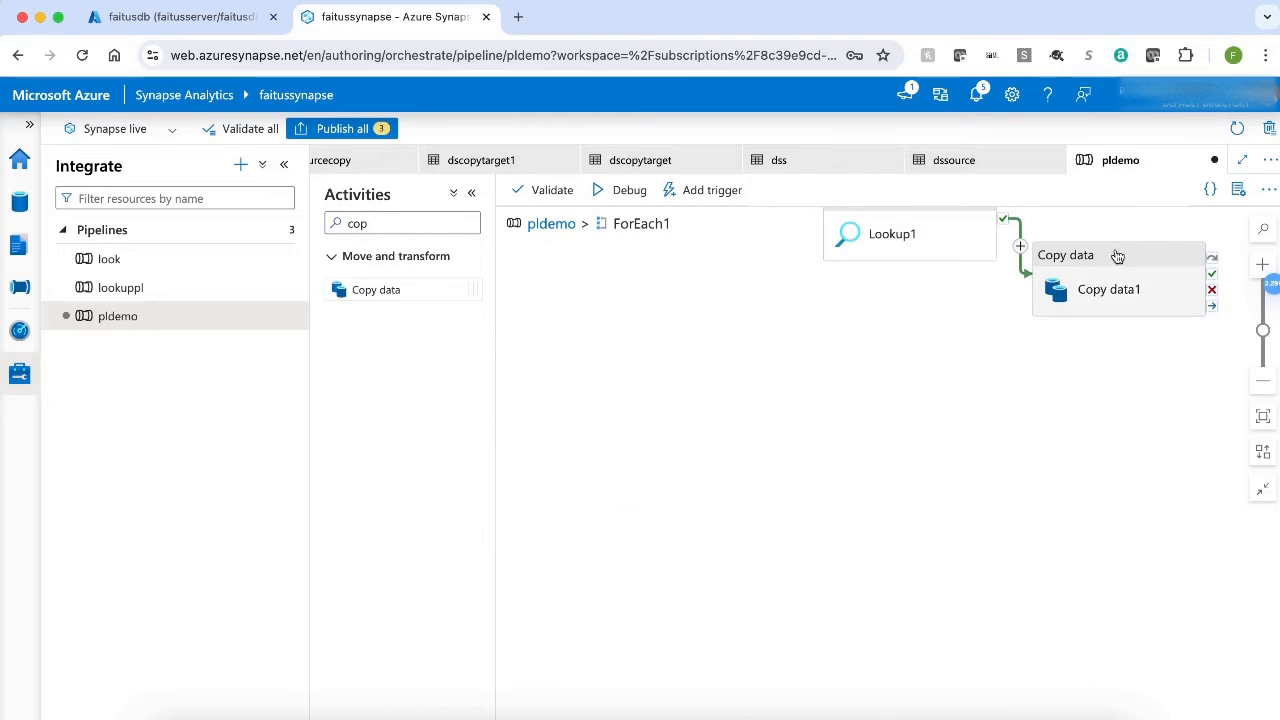
Start a new source dataset for Copy data1 using Azure Blob Storage and the DelimitedText format.
{"action": "left_click", "coordinate": [1117, 254]}
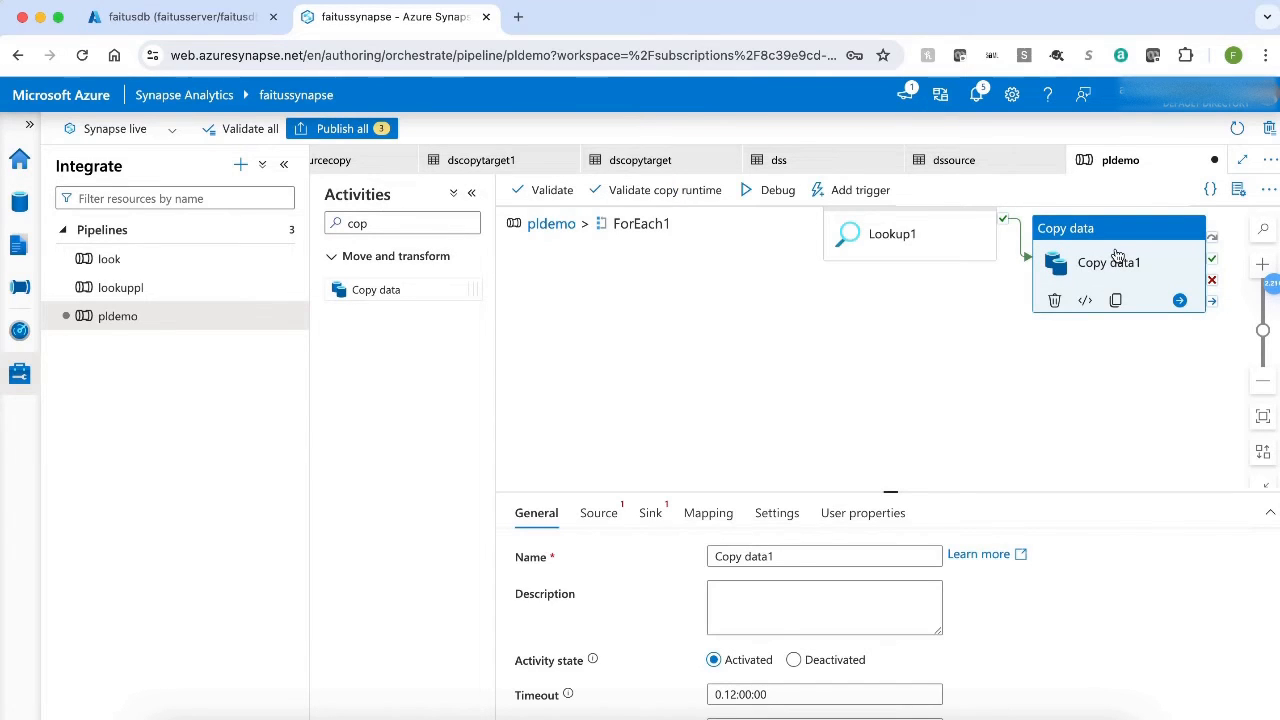
{"action": "left_click", "coordinate": [600, 514]}
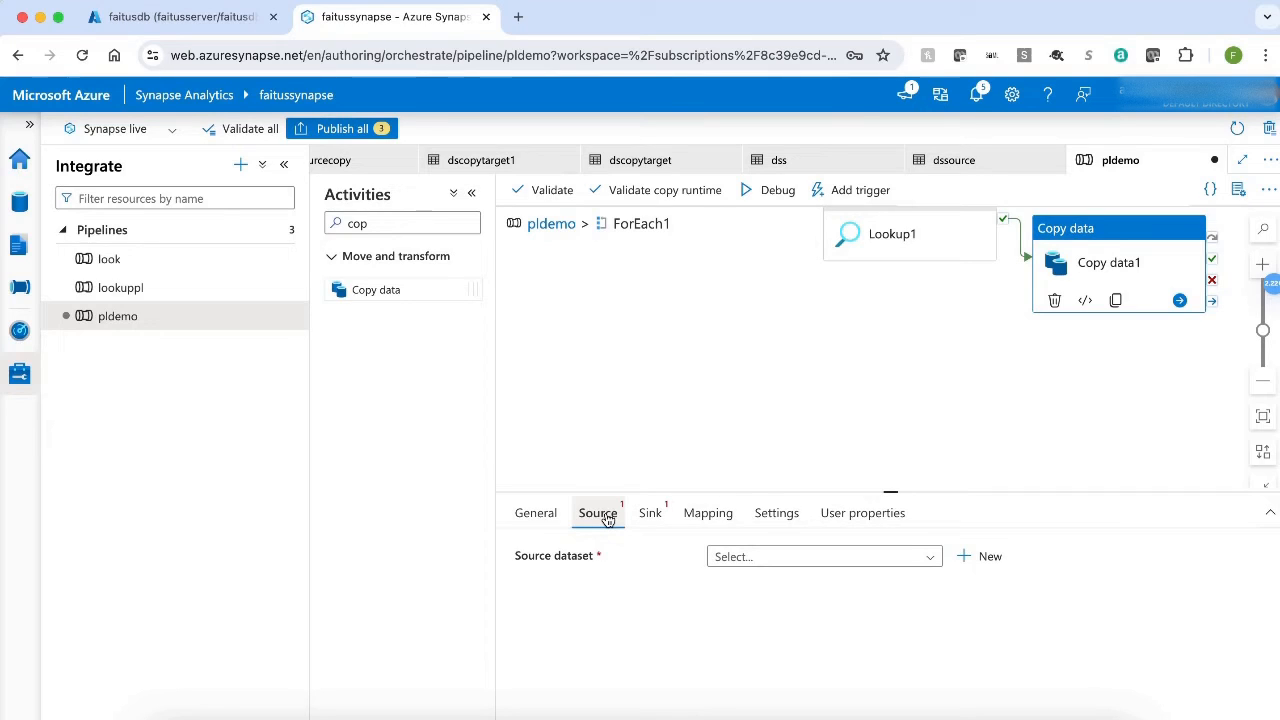
{"action": "left_click", "coordinate": [988, 557]}
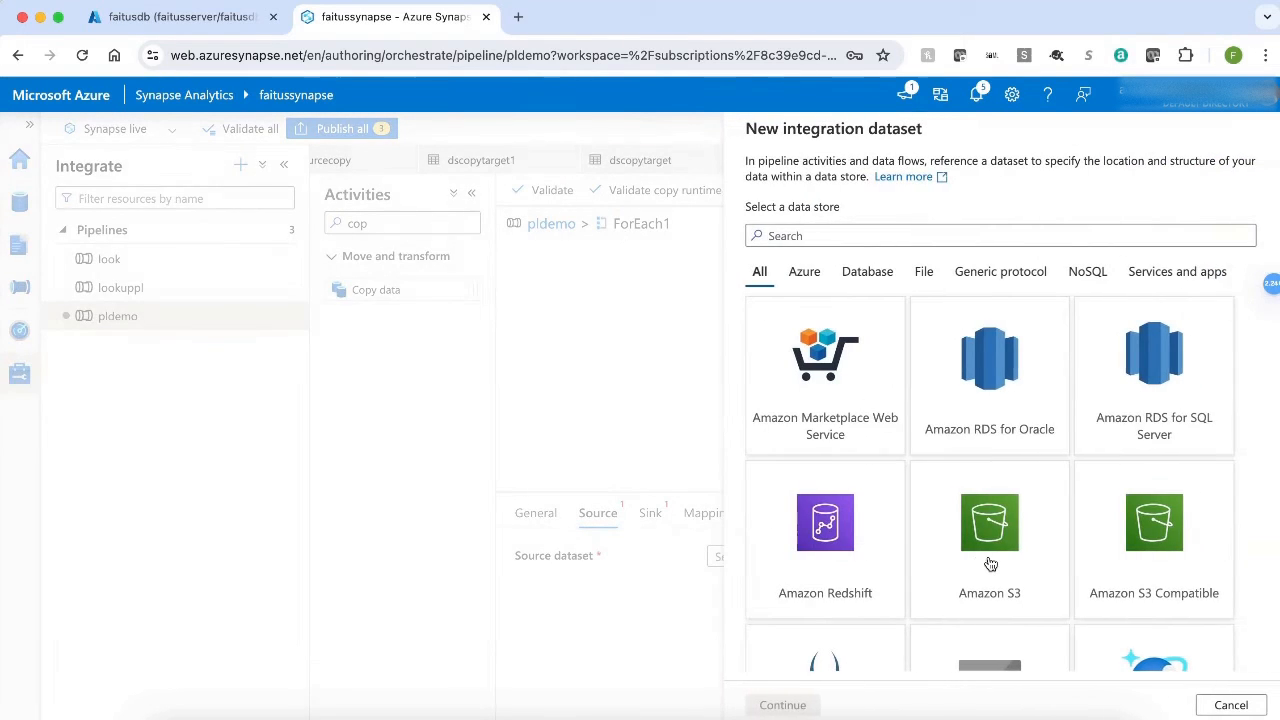
{"action": "left_click", "coordinate": [800, 271]}
{"action": "left_click", "coordinate": [812, 380]}
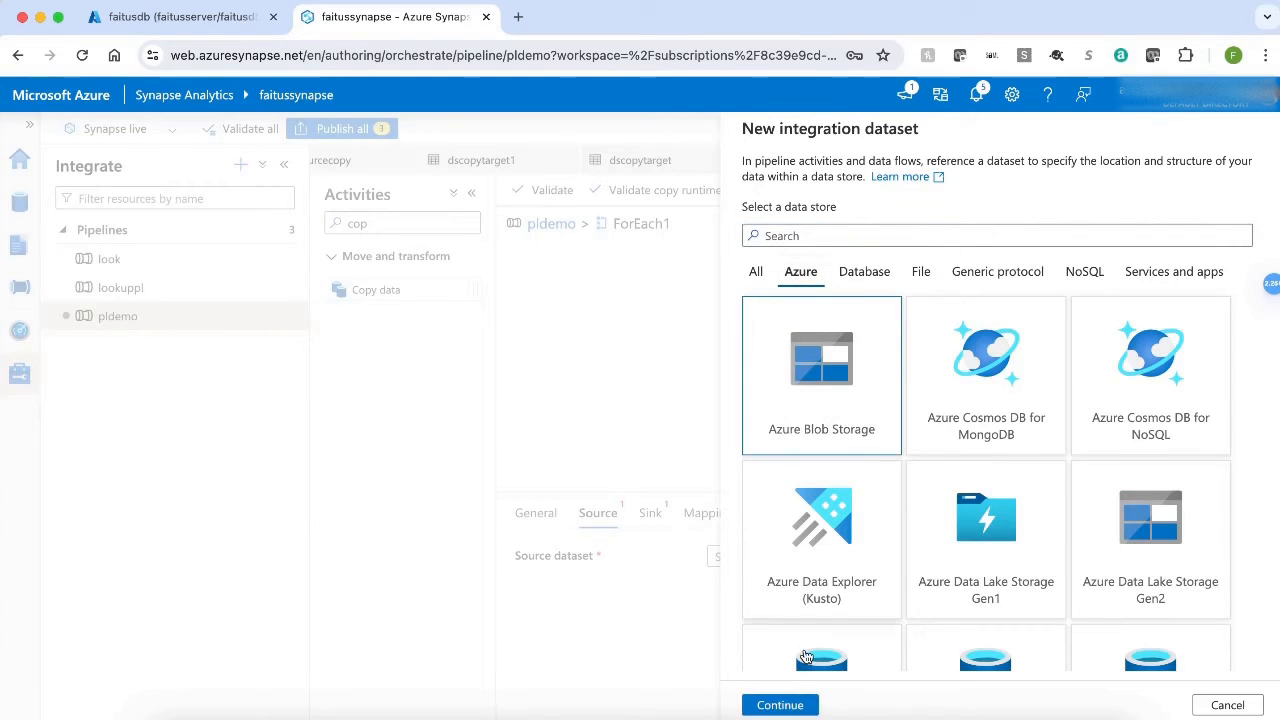
{"action": "left_click", "coordinate": [784, 706]}
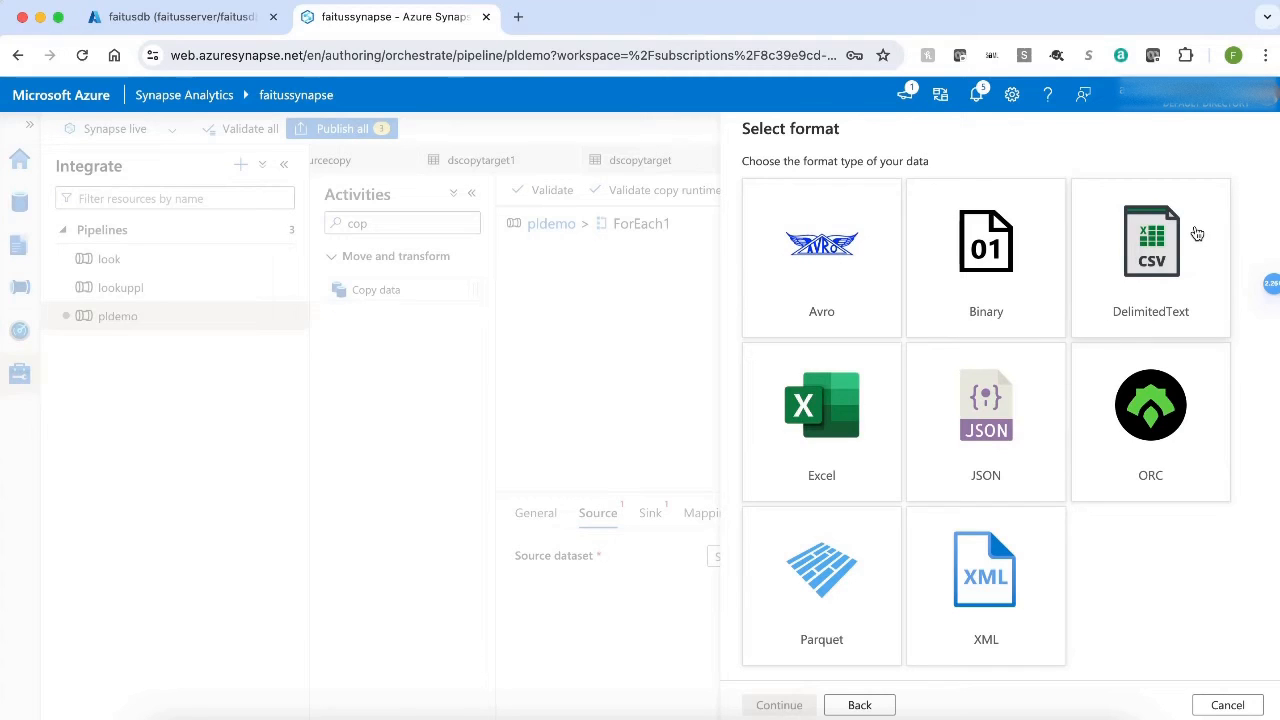
{"action": "left_click", "coordinate": [1195, 236]}
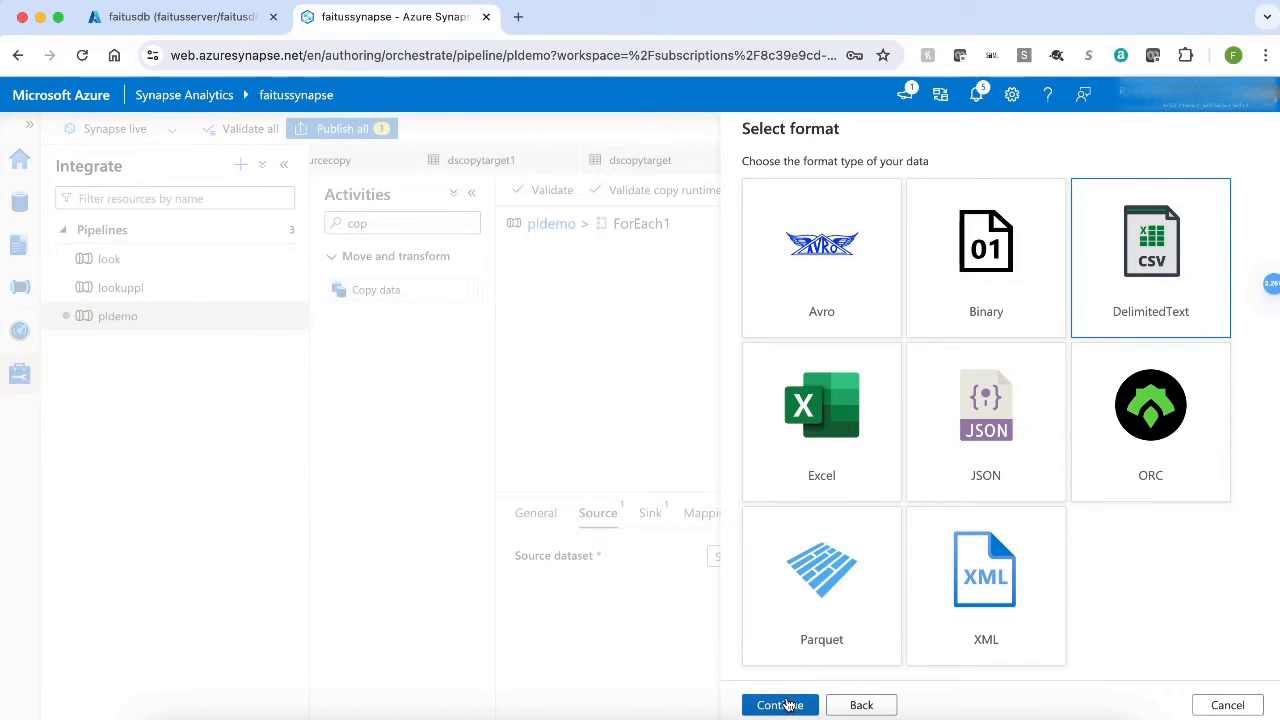
{"action": "left_click", "coordinate": [782, 705]}
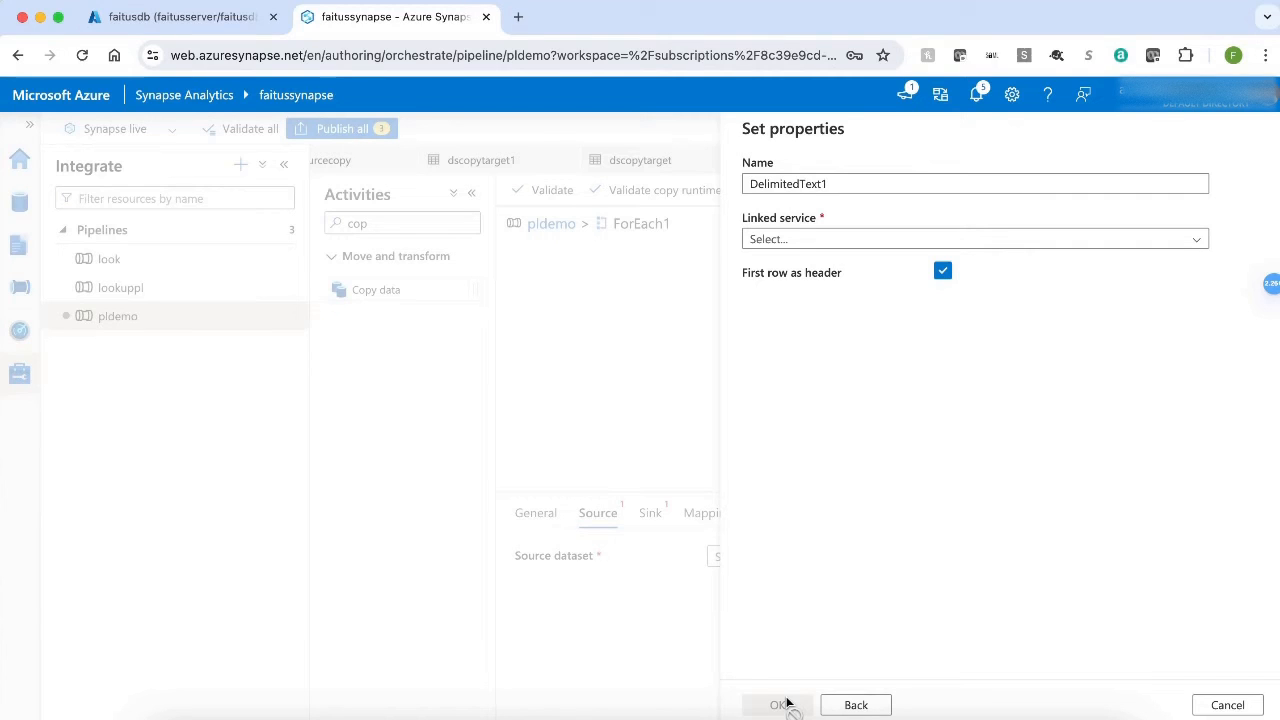
Name the source dataset desoucecopydemo and connect it to the linked service lssourcedemo.
{"action": "left_click", "coordinate": [845, 183]}
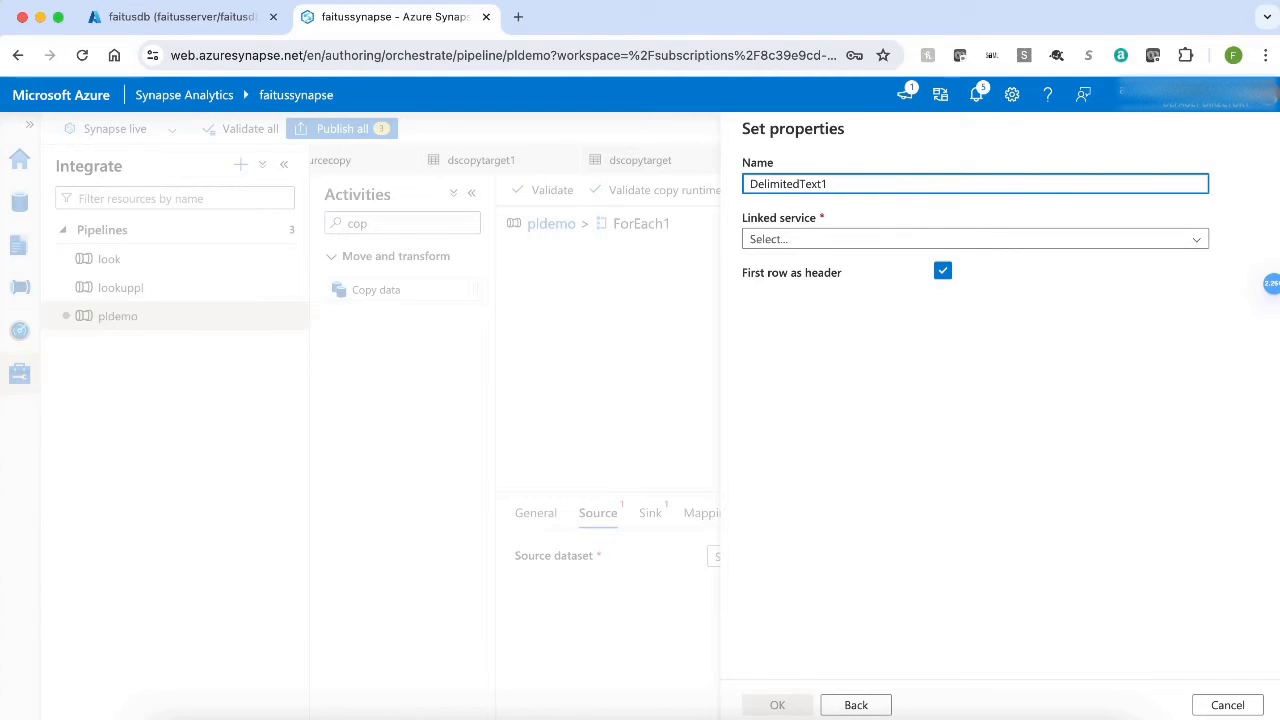
{"action": "key", "text": "super+a"}
{"action": "type", "text": "des"}
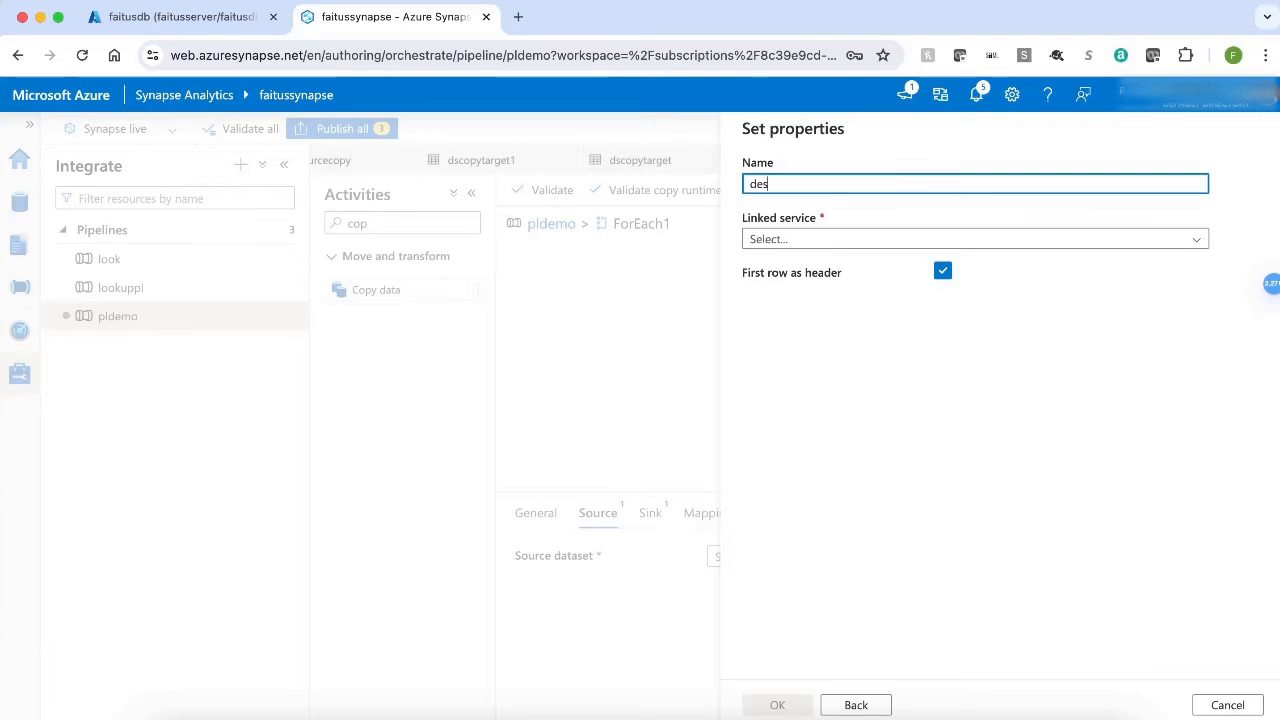
{"action": "type", "text": "oucecop"}
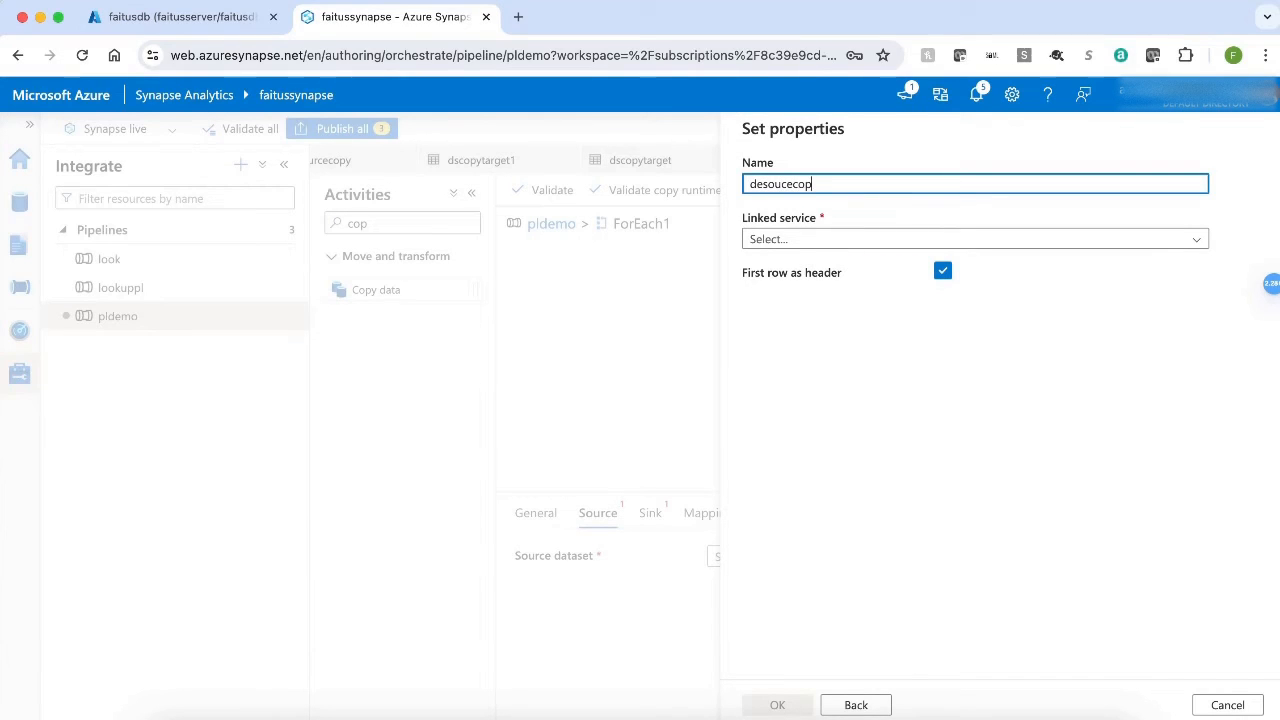
{"action": "type", "text": "ydemo"}
{"action": "left_click", "coordinate": [1083, 243]}
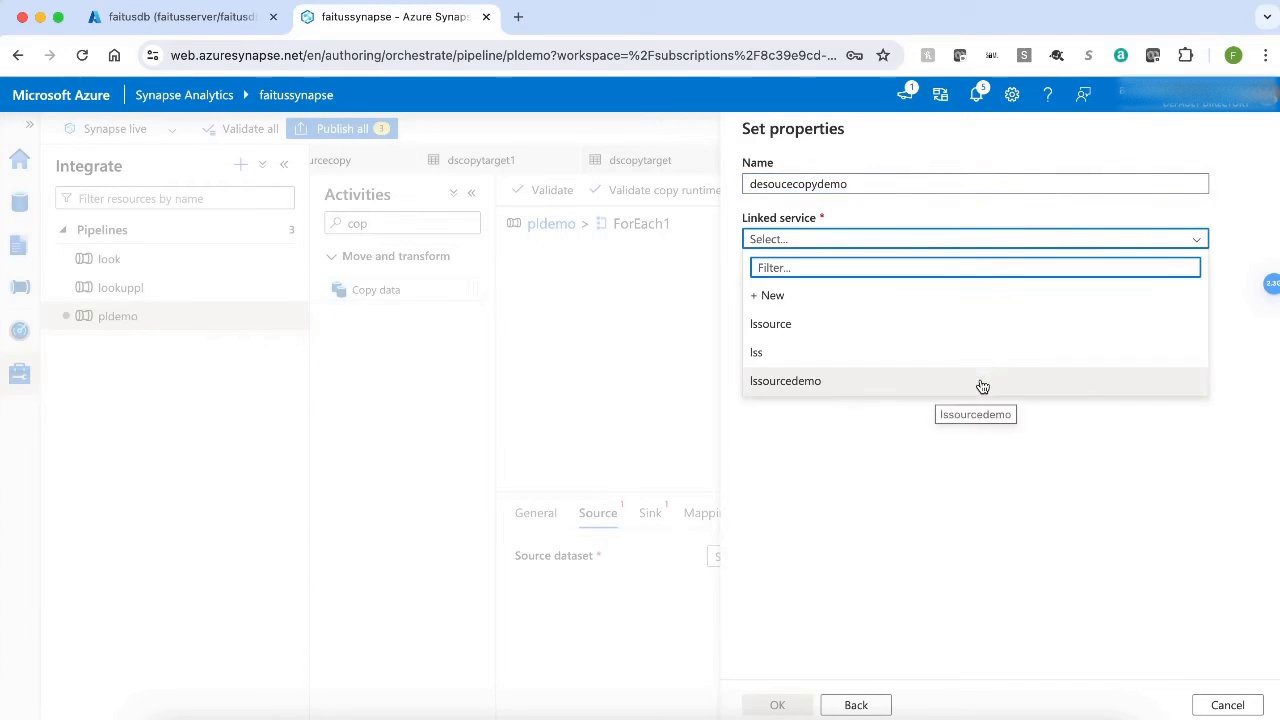
{"action": "left_click", "coordinate": [983, 380]}
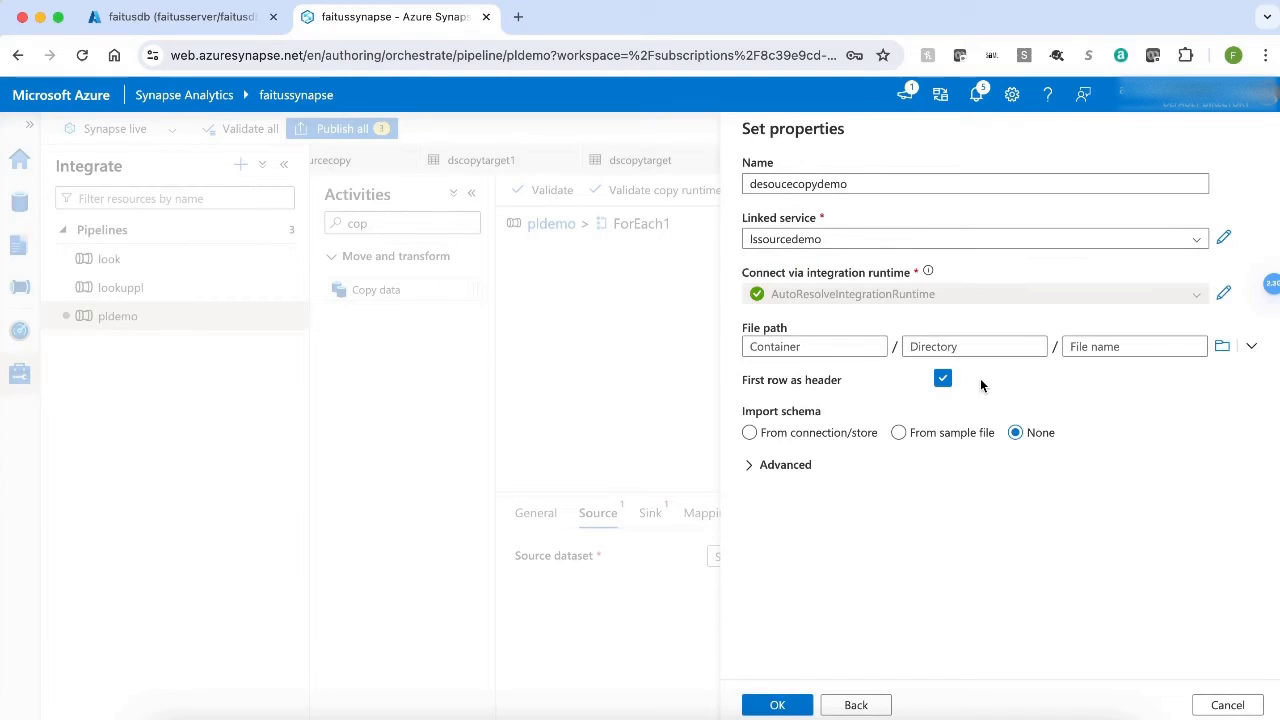
Set the dataset's file path to the tutorialfiles container and create the dataset.
{"action": "left_click", "coordinate": [1221, 346]}
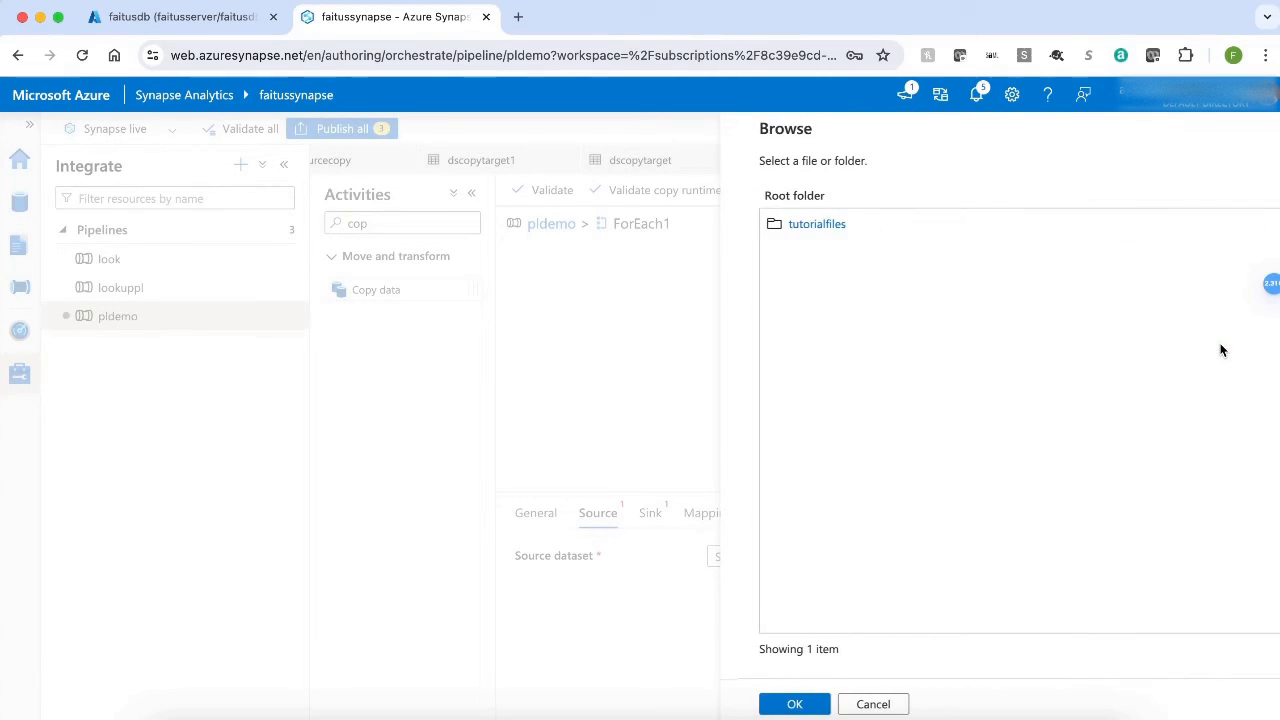
{"action": "left_click", "coordinate": [795, 226]}
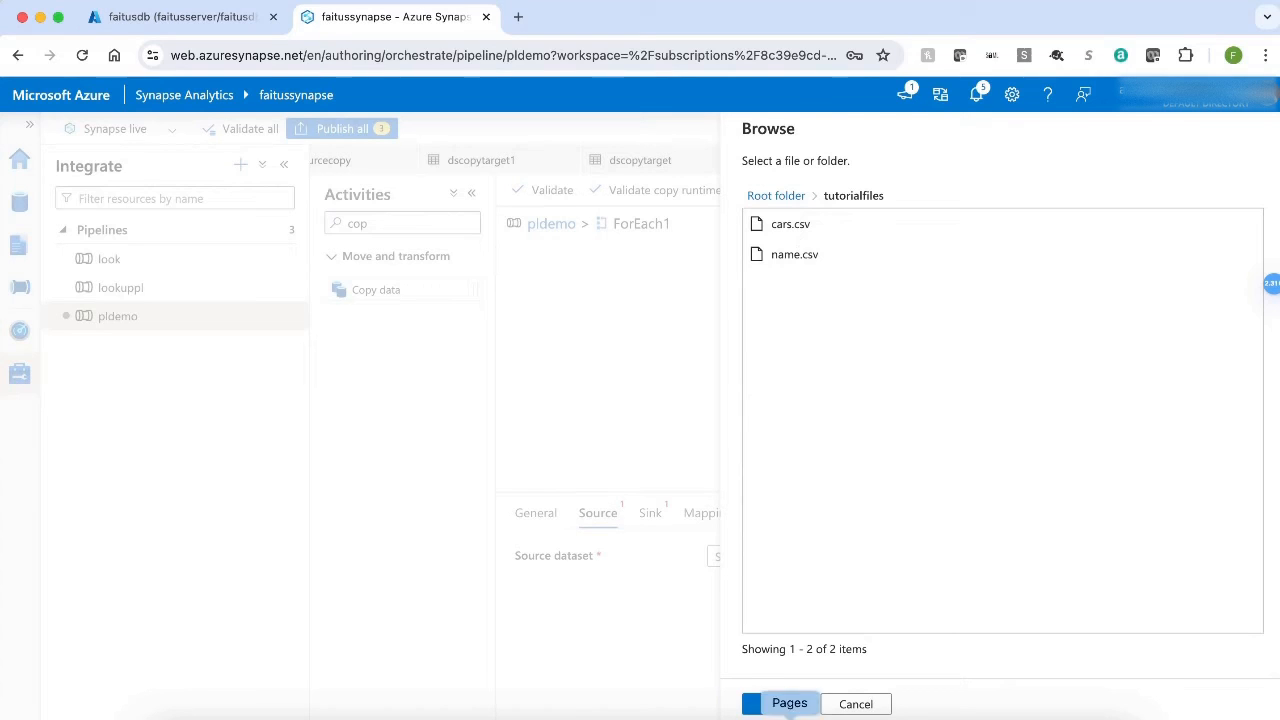
{"action": "left_click", "coordinate": [775, 705]}
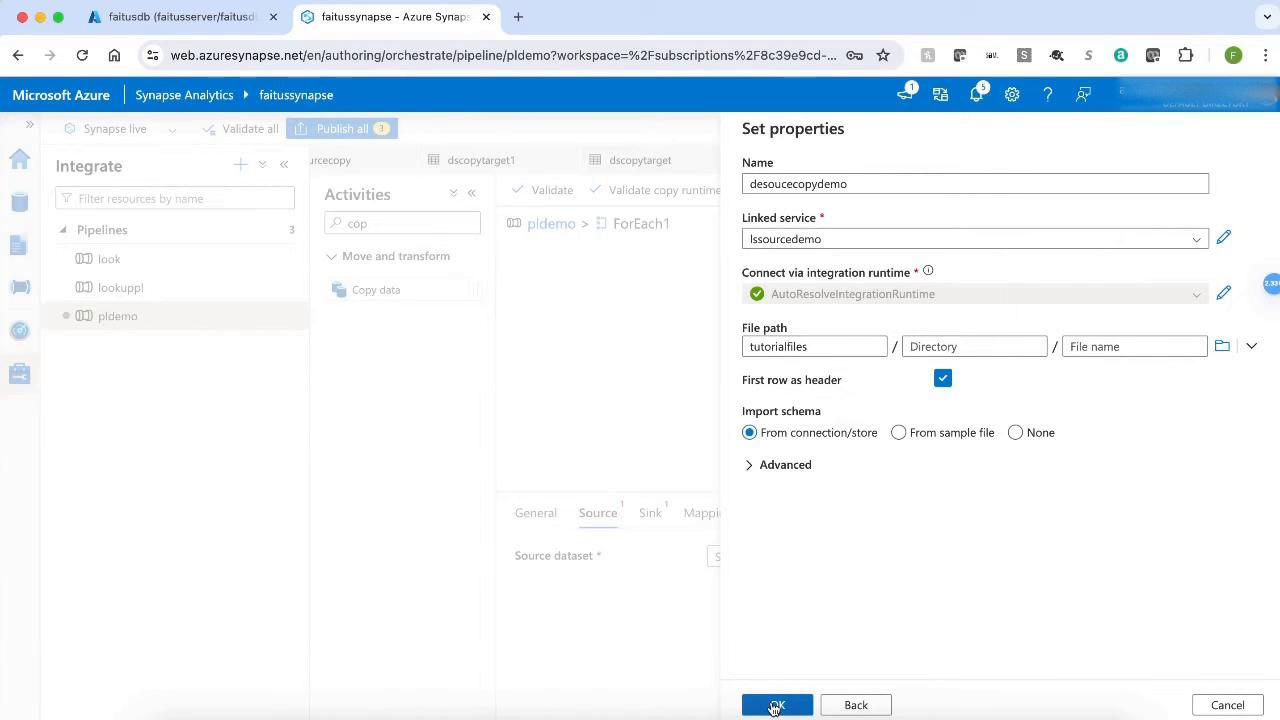
{"action": "left_click", "coordinate": [773, 706]}
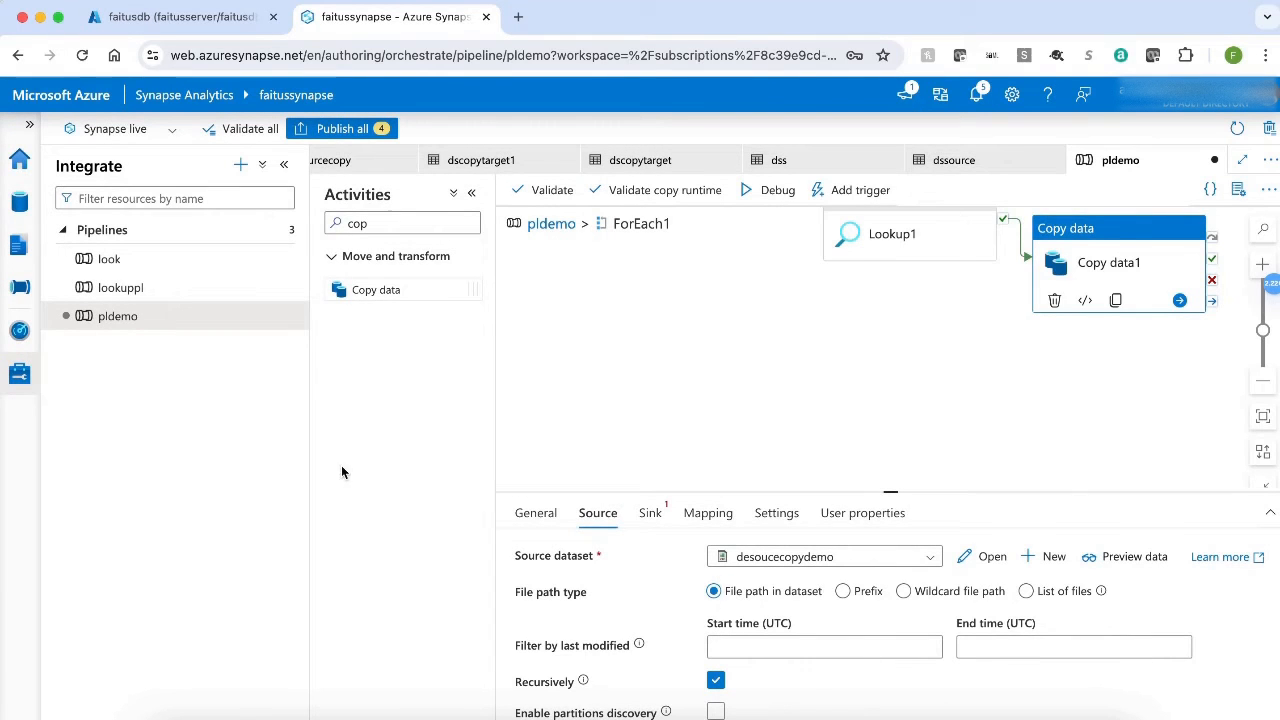
Open the desoucecopydemo integration dataset for editing and hide its general properties.
{"action": "left_click", "coordinate": [19, 250]}
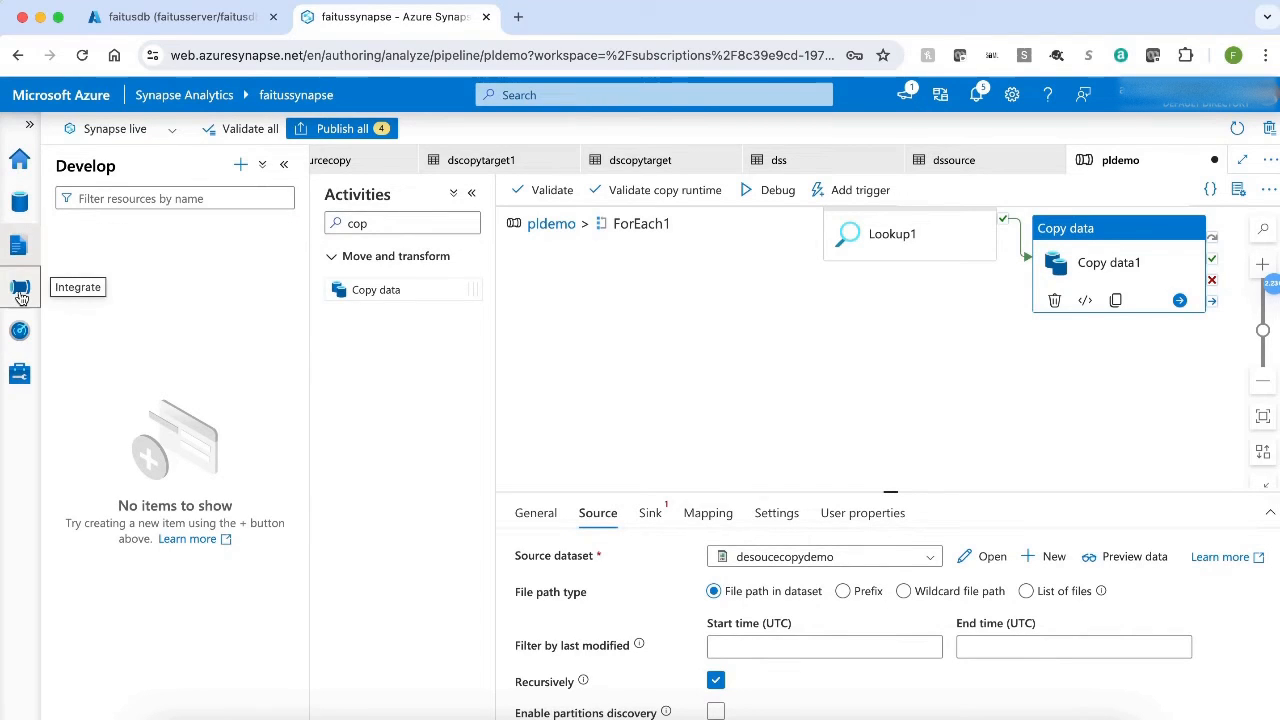
{"action": "left_click", "coordinate": [20, 290]}
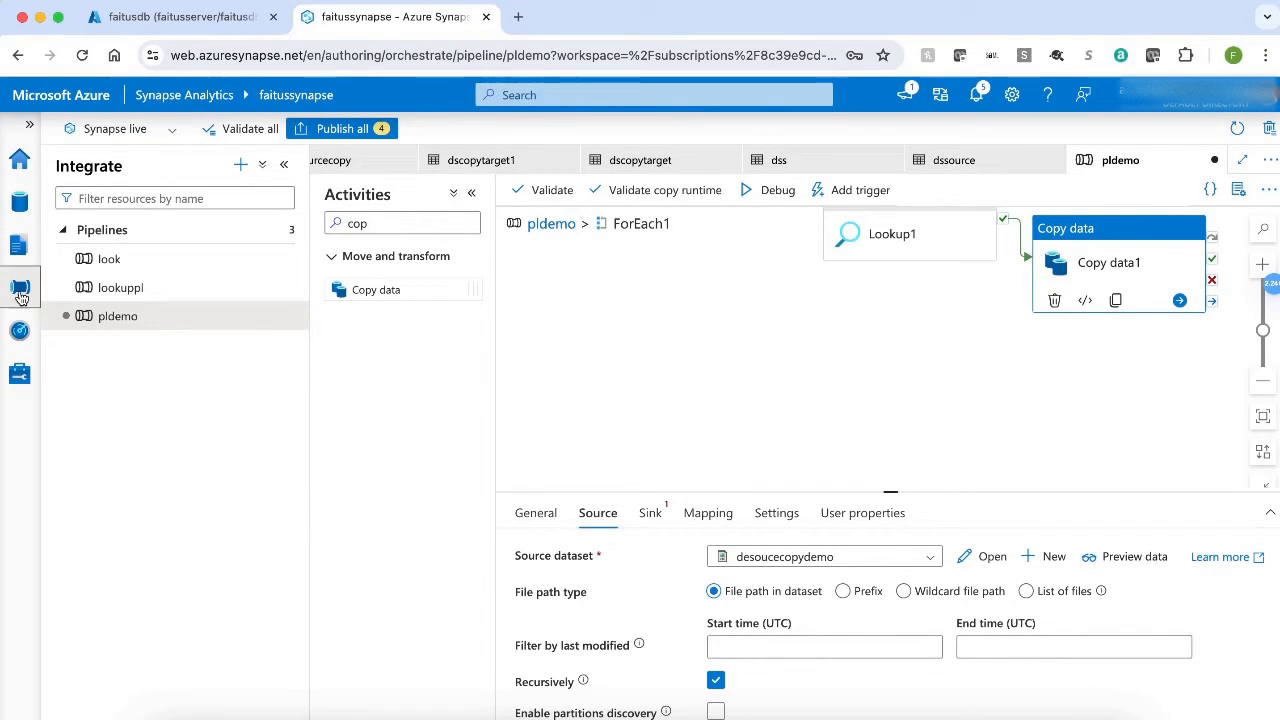
{"action": "left_click", "coordinate": [19, 201]}
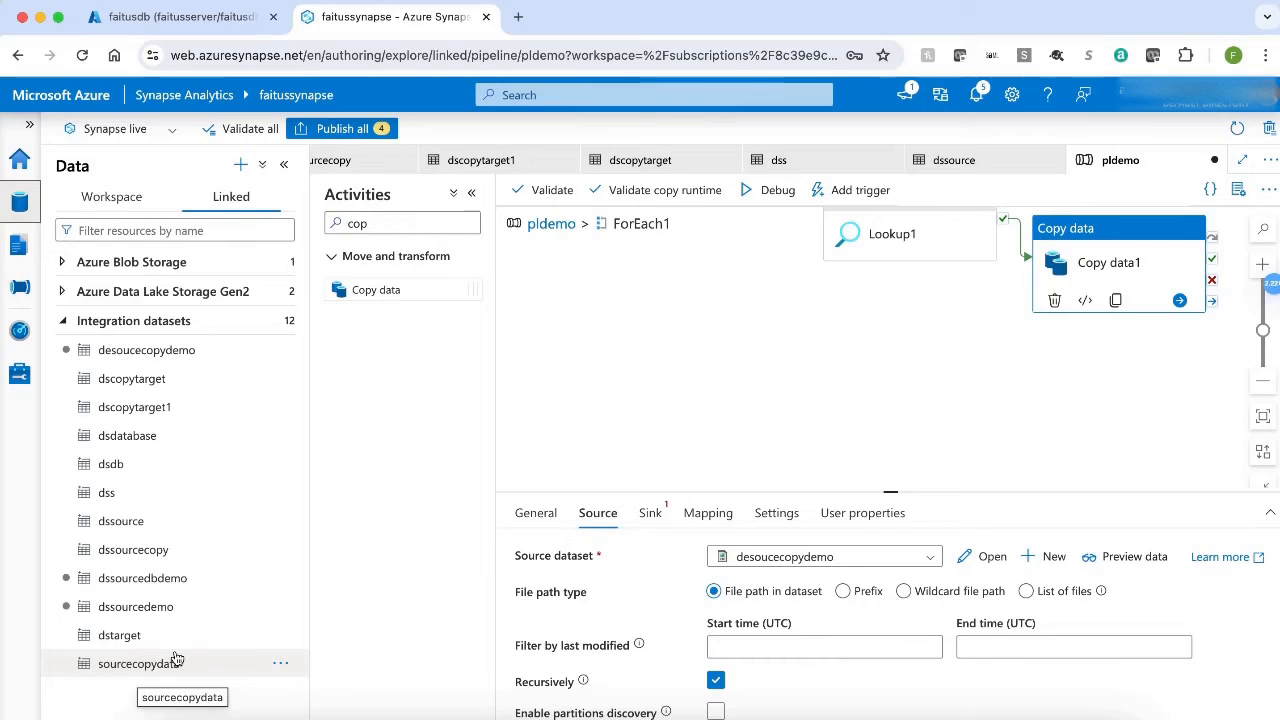
{"action": "left_click", "coordinate": [190, 352]}
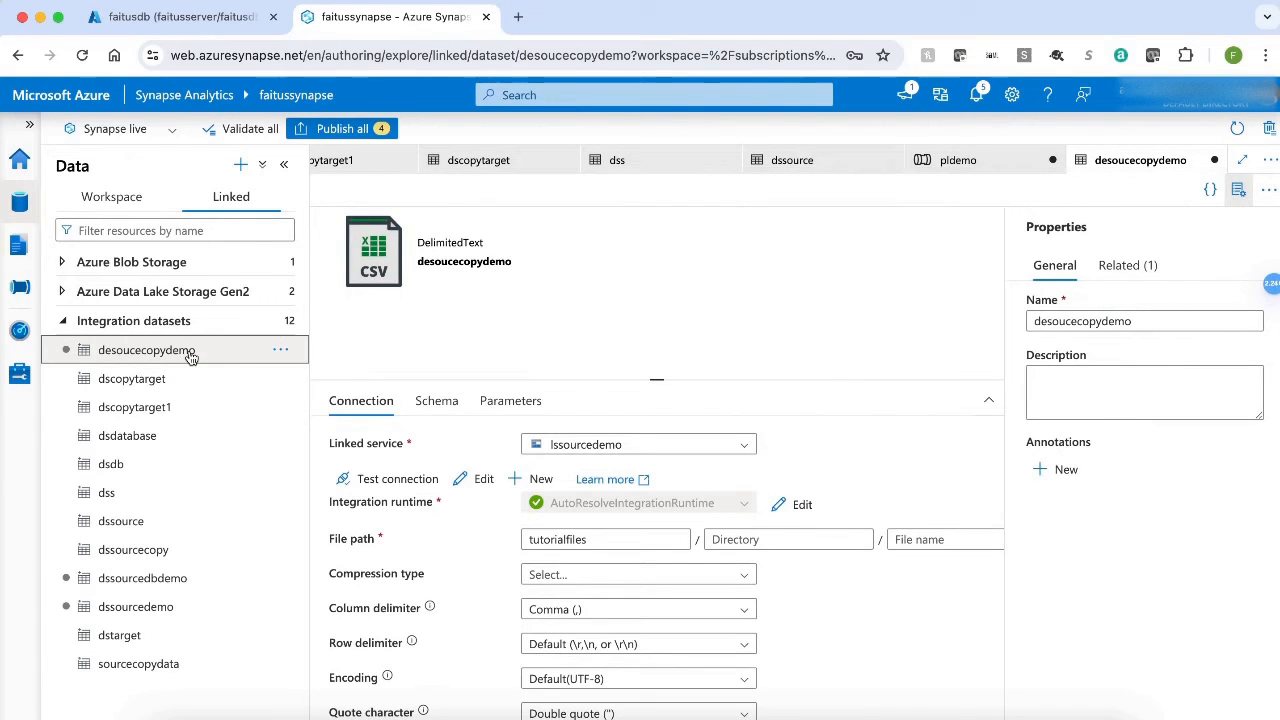
{"action": "left_click", "coordinate": [1239, 193]}
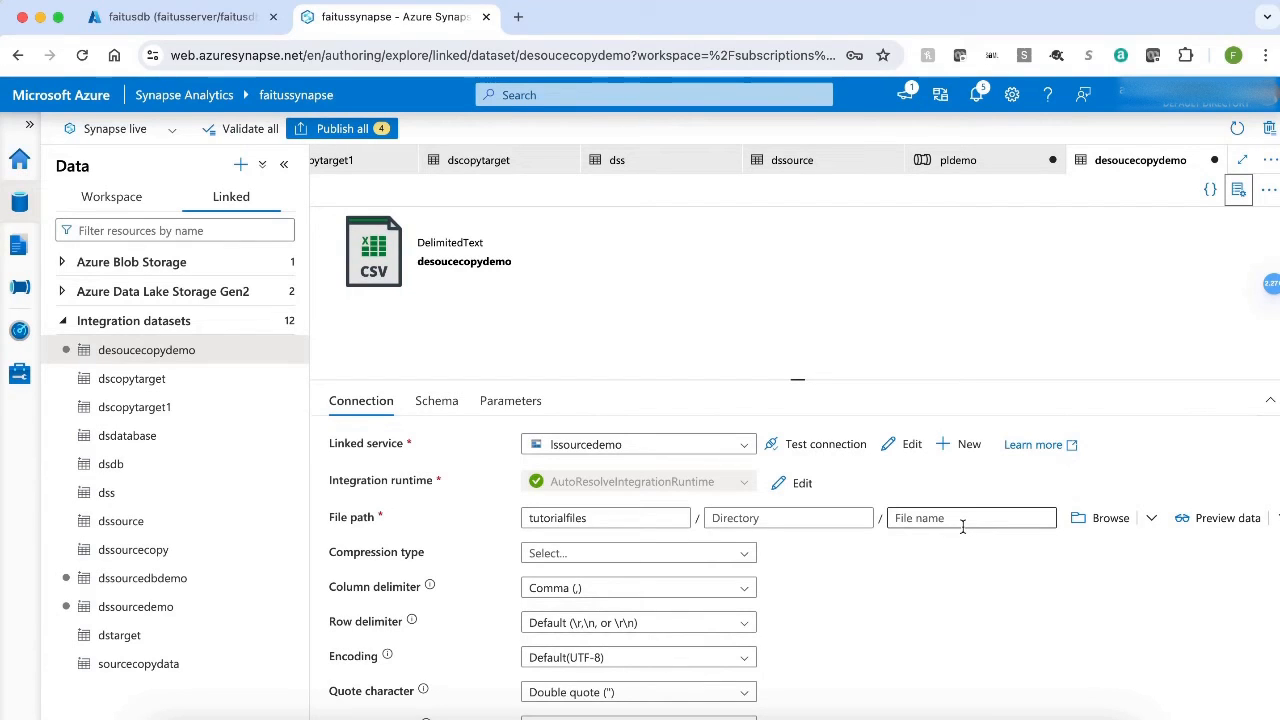
Add a string parameter named filename to the desoucecopydemo dataset and return to its connection settings.
{"action": "left_click", "coordinate": [512, 402]}
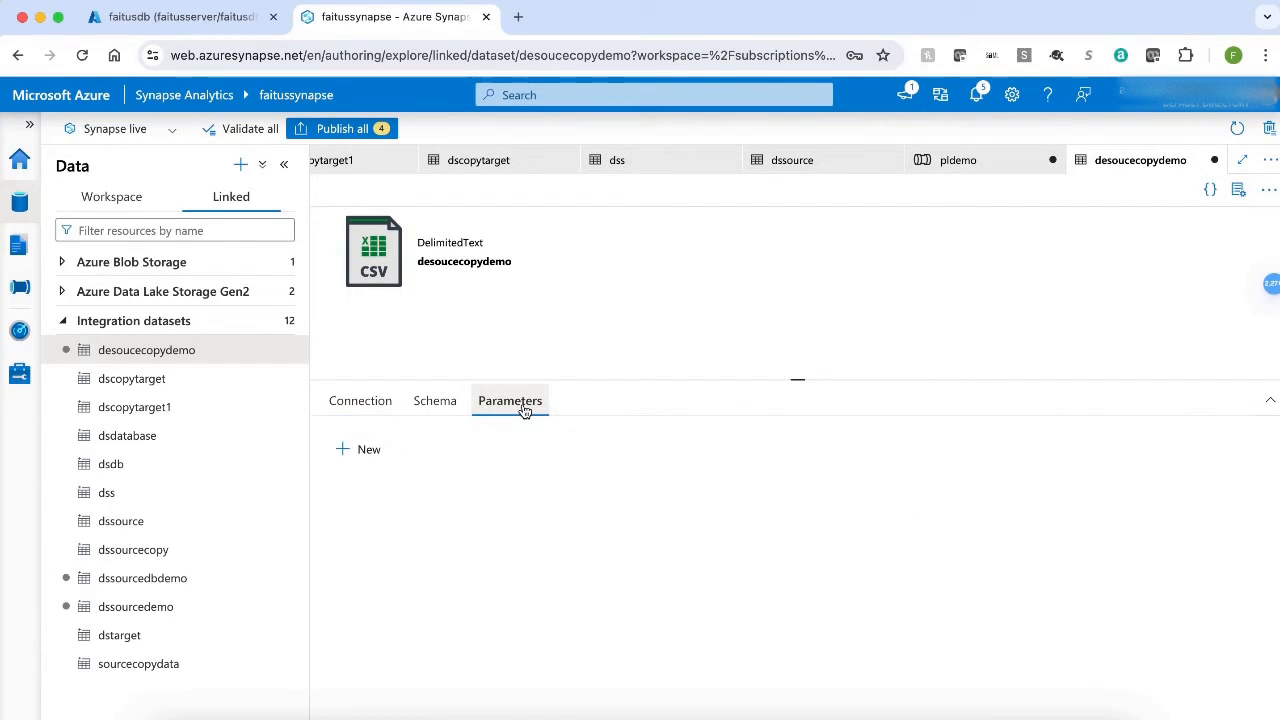
{"action": "left_click", "coordinate": [347, 452]}
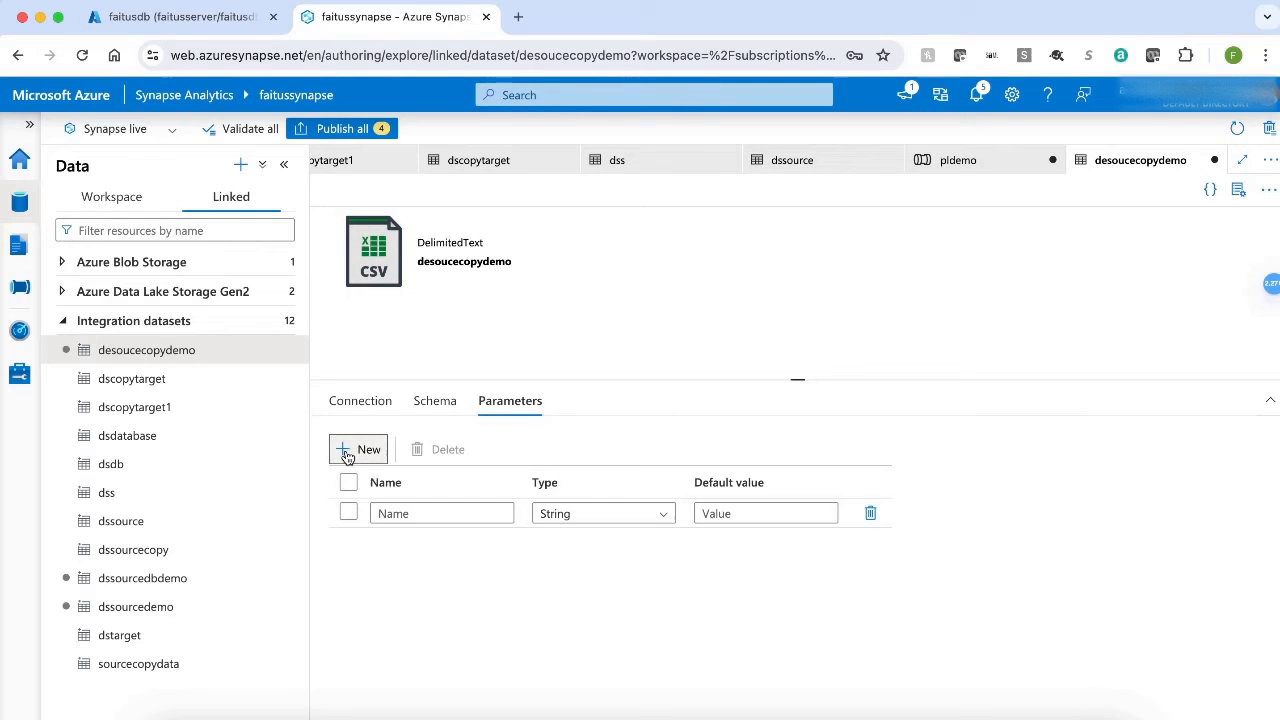
{"action": "left_click", "coordinate": [415, 511]}
{"action": "type", "text": "f"}
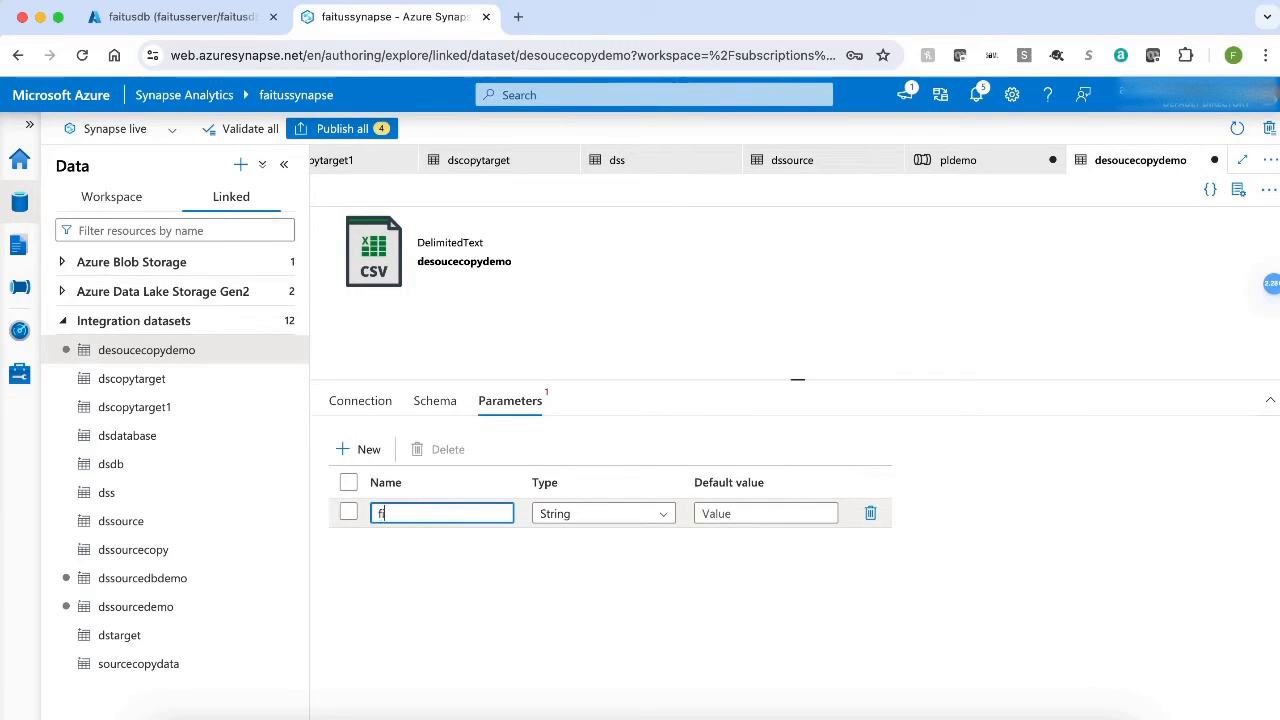
{"action": "type", "text": "ilename"}
{"action": "left_click", "coordinate": [362, 402]}
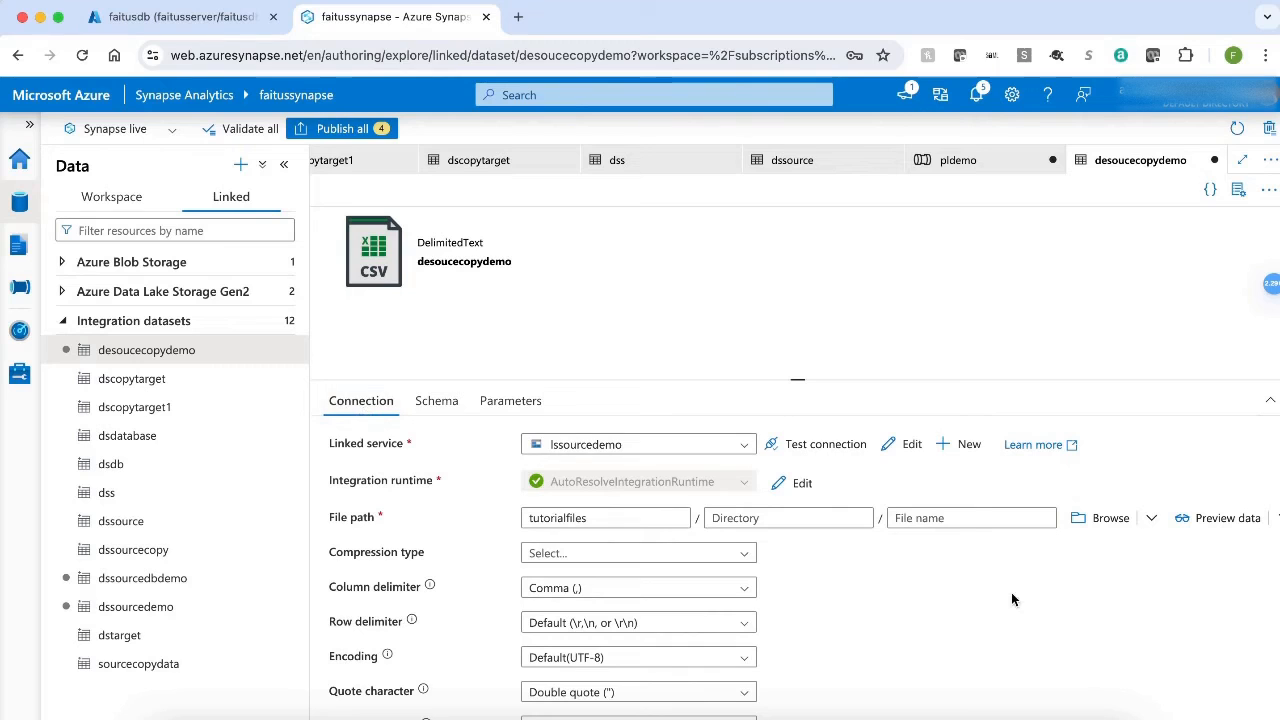
{"action": "left_click", "coordinate": [944, 518]}
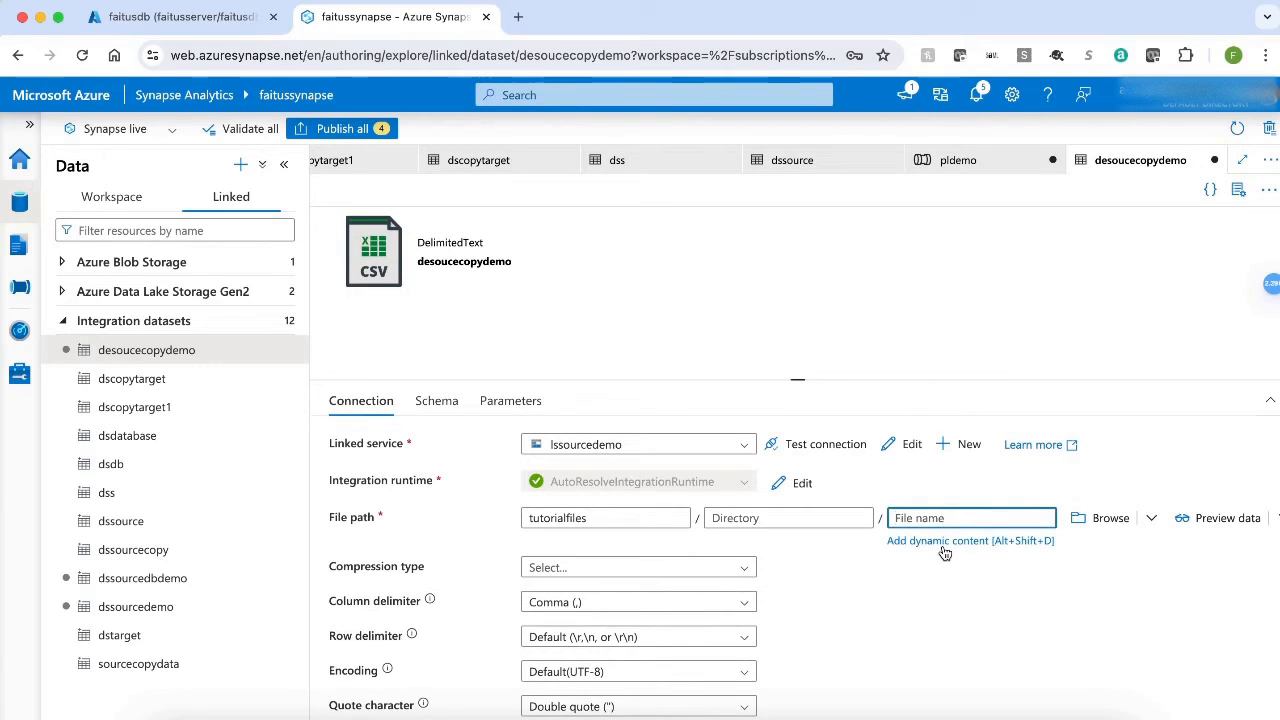
{"action": "left_click", "coordinate": [944, 545]}
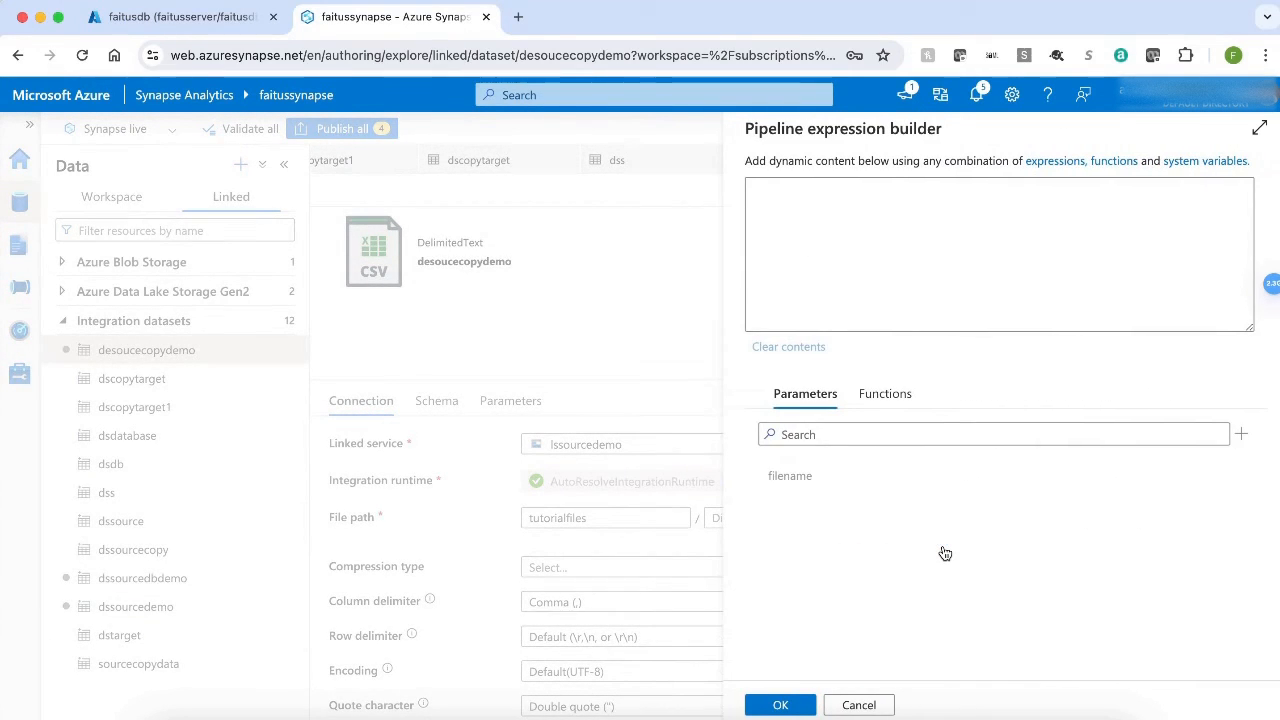
{"action": "left_click", "coordinate": [790, 478]}
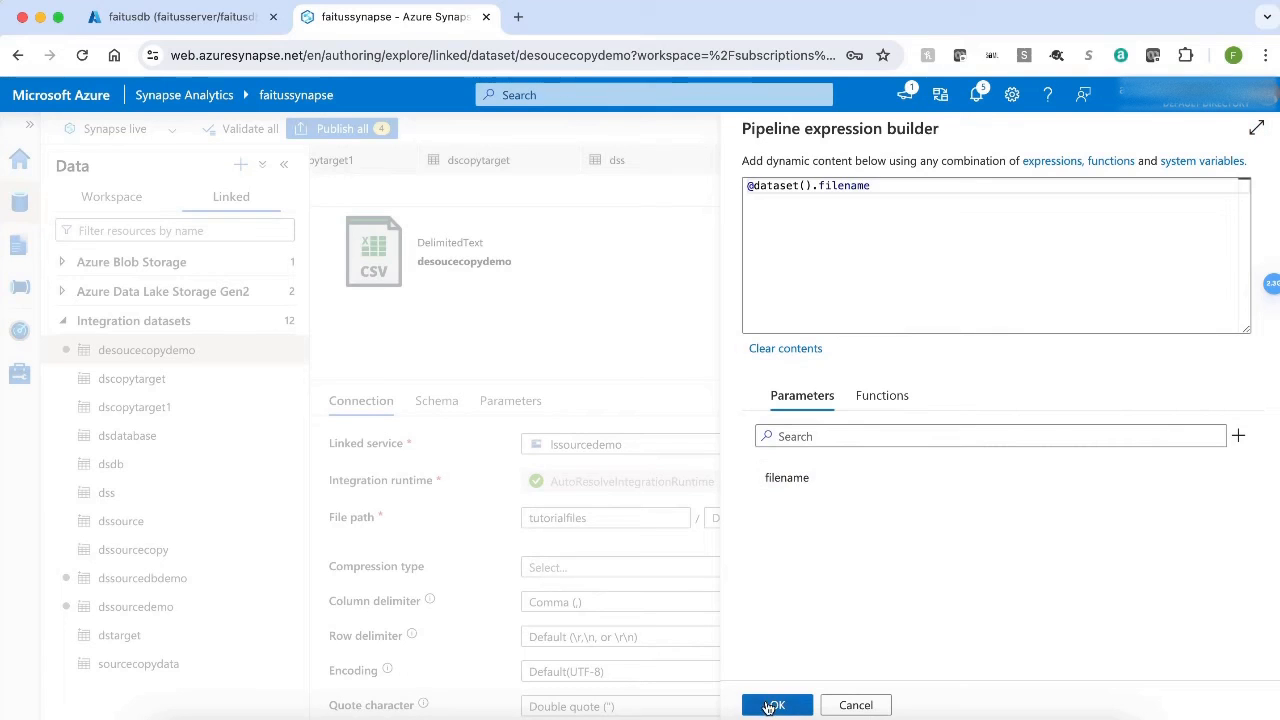
{"action": "left_click", "coordinate": [777, 704]}
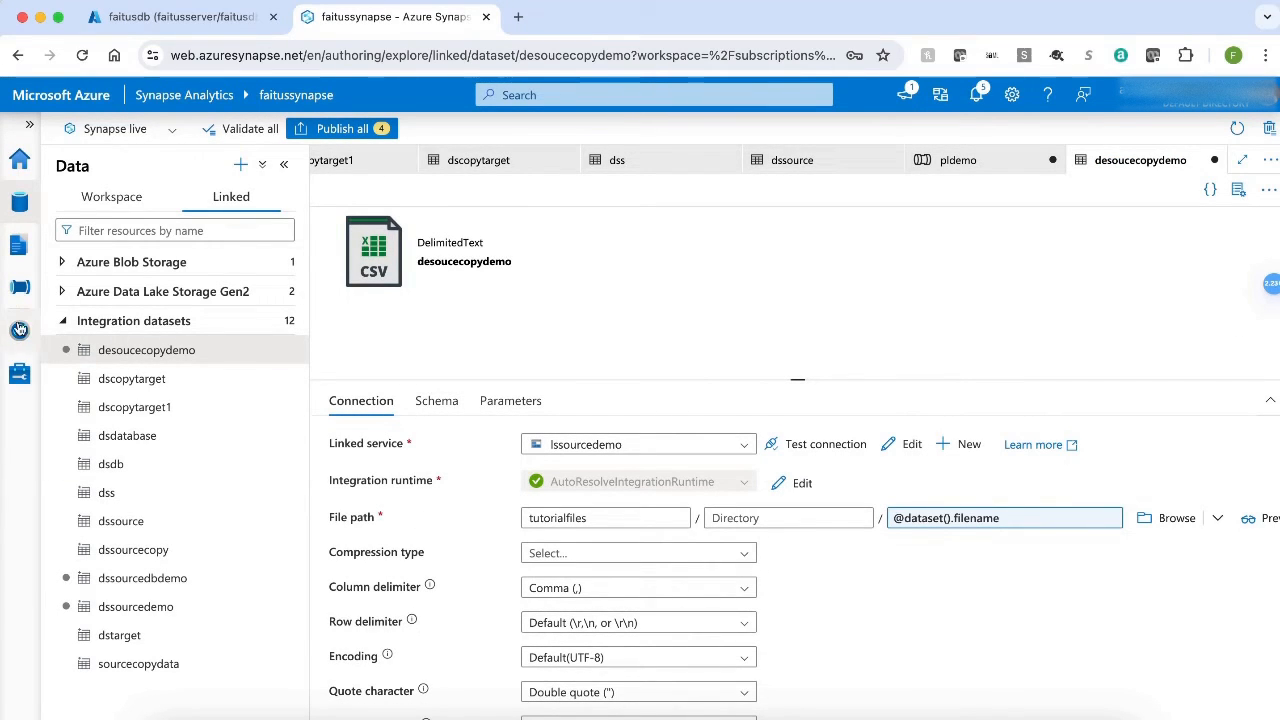
{"action": "left_click", "coordinate": [19, 287]}
{"action": "left_click", "coordinate": [120, 287]}
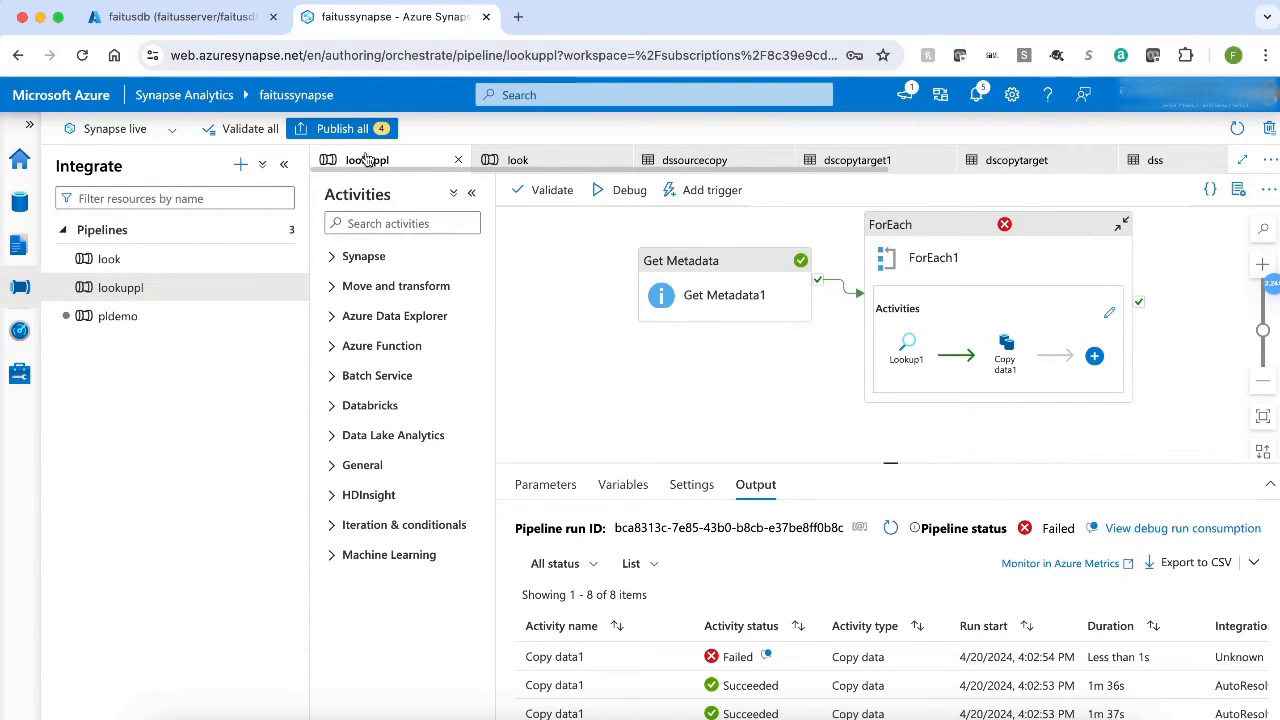
{"action": "left_click", "coordinate": [141, 318]}
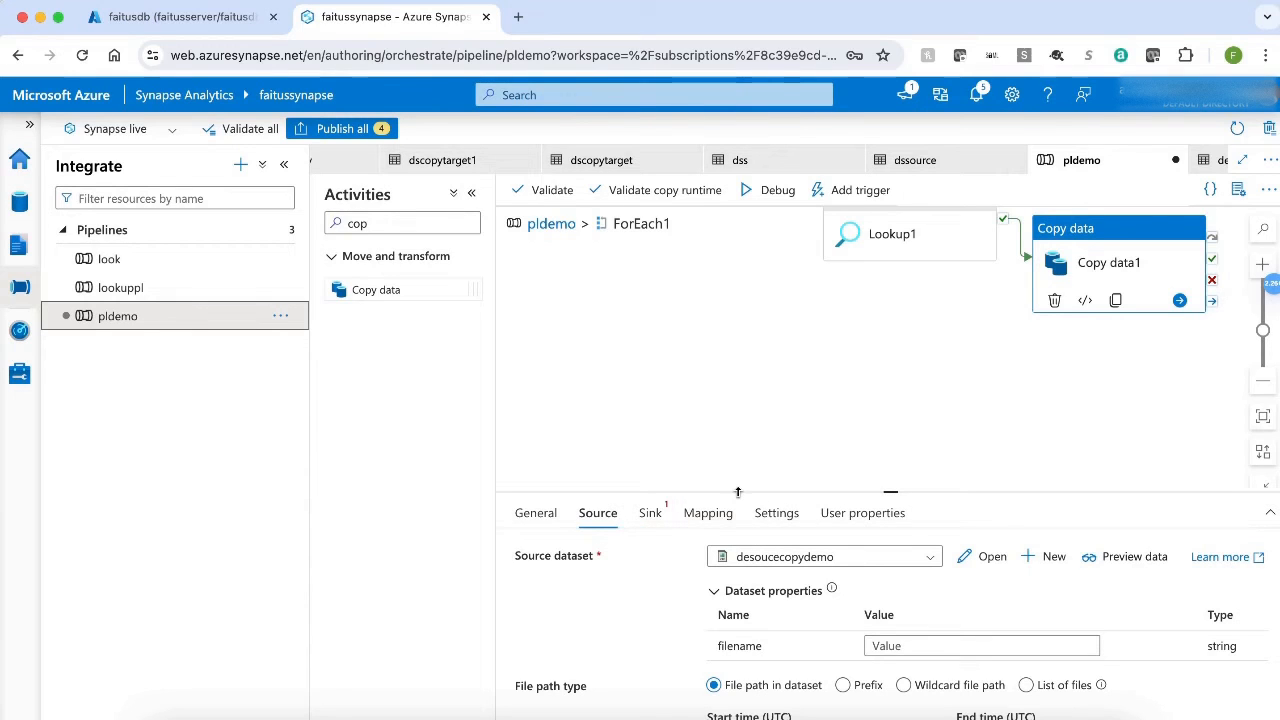
{"action": "left_click_drag", "start_coordinate": [750, 491], "coordinate": [741, 350]}
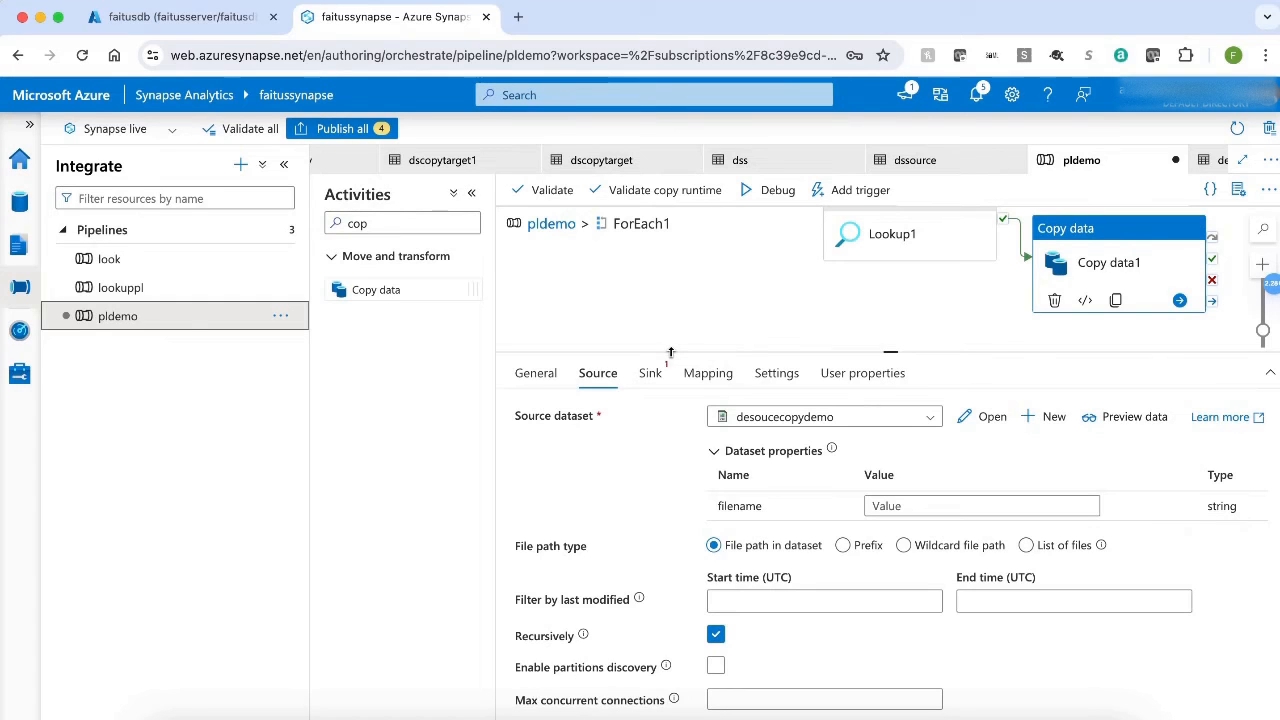
{"action": "left_click", "coordinate": [905, 506]}
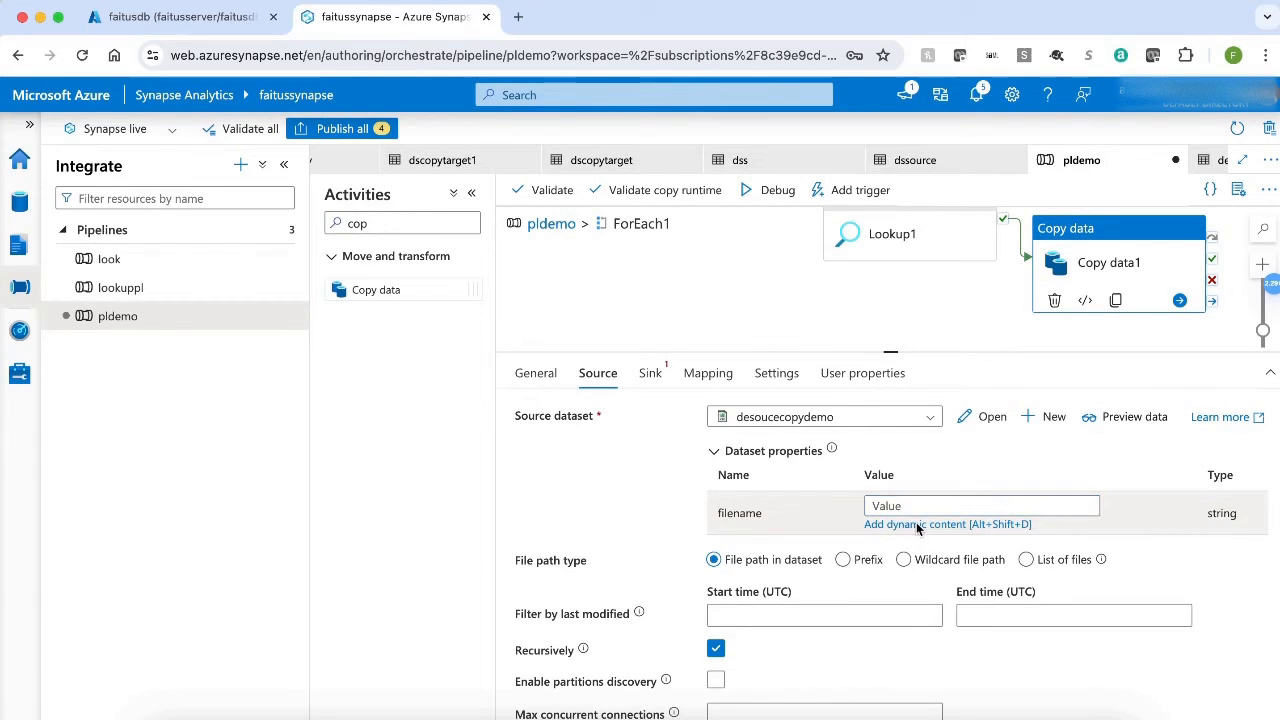
{"action": "left_click", "coordinate": [917, 525]}
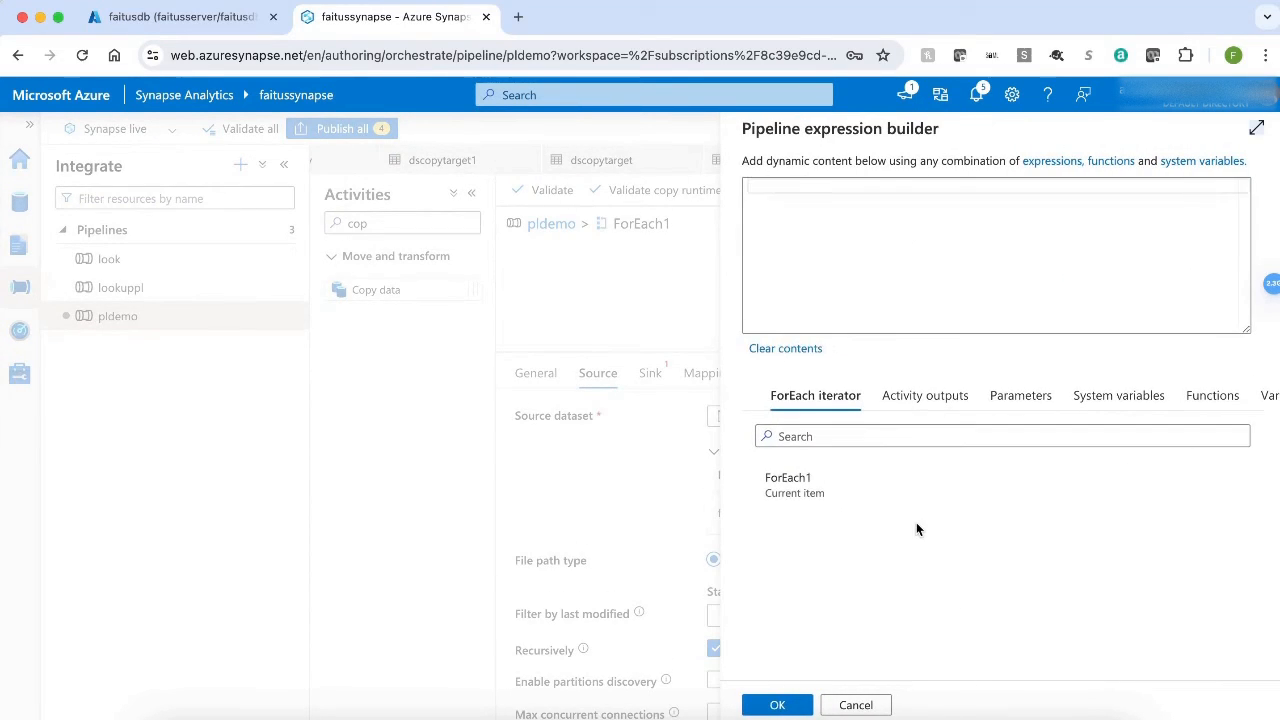
{"action": "left_click", "coordinate": [800, 481]}
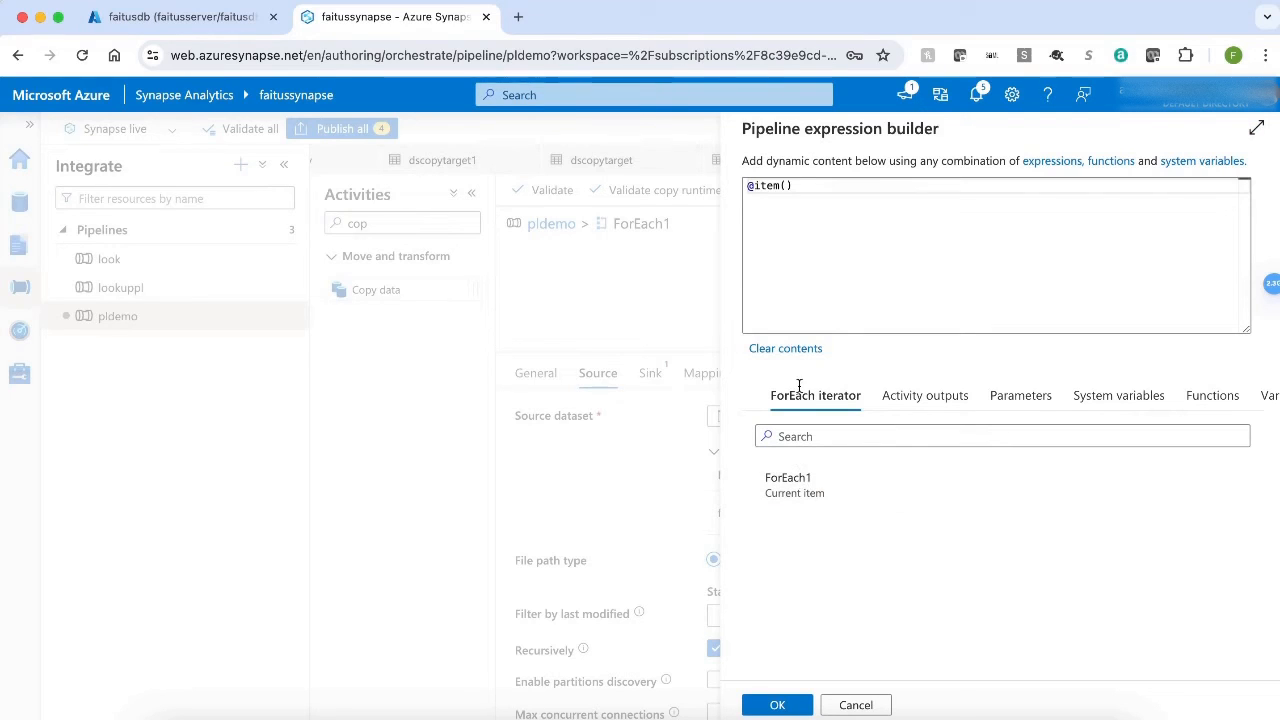
{"action": "left_click", "coordinate": [803, 185]}
{"action": "type", "text": "."}
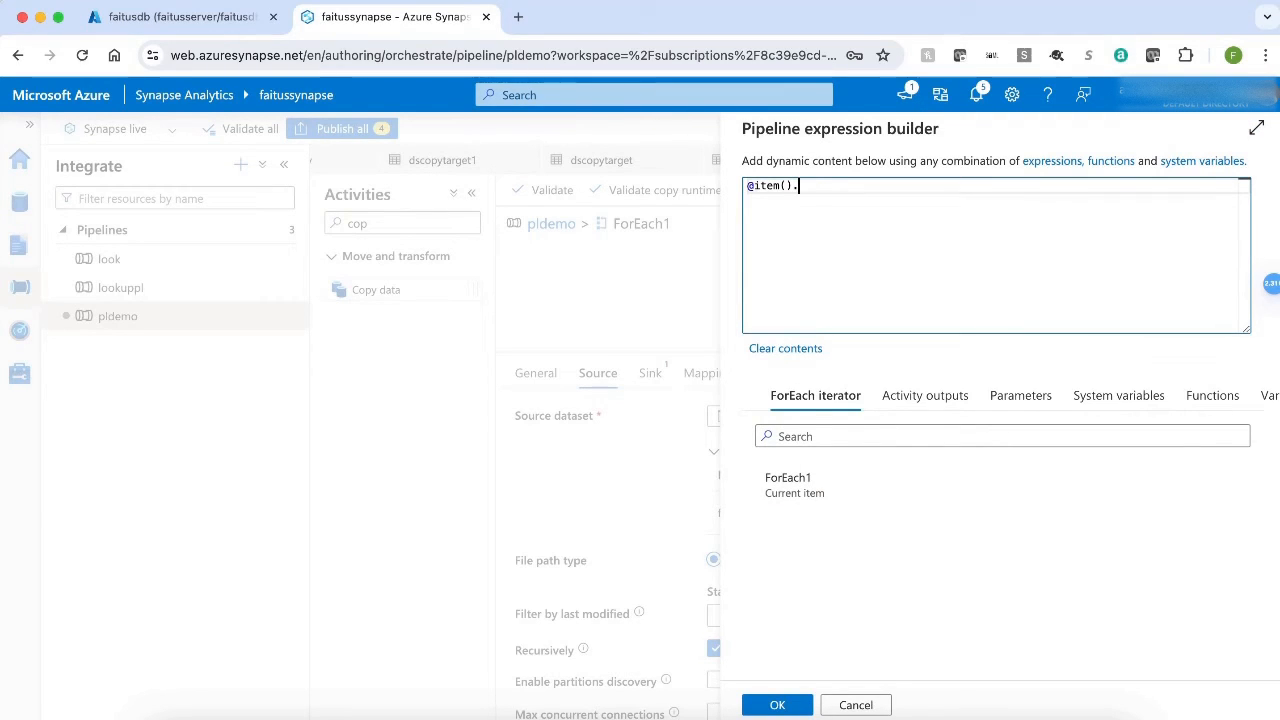
{"action": "type", "text": "name"}
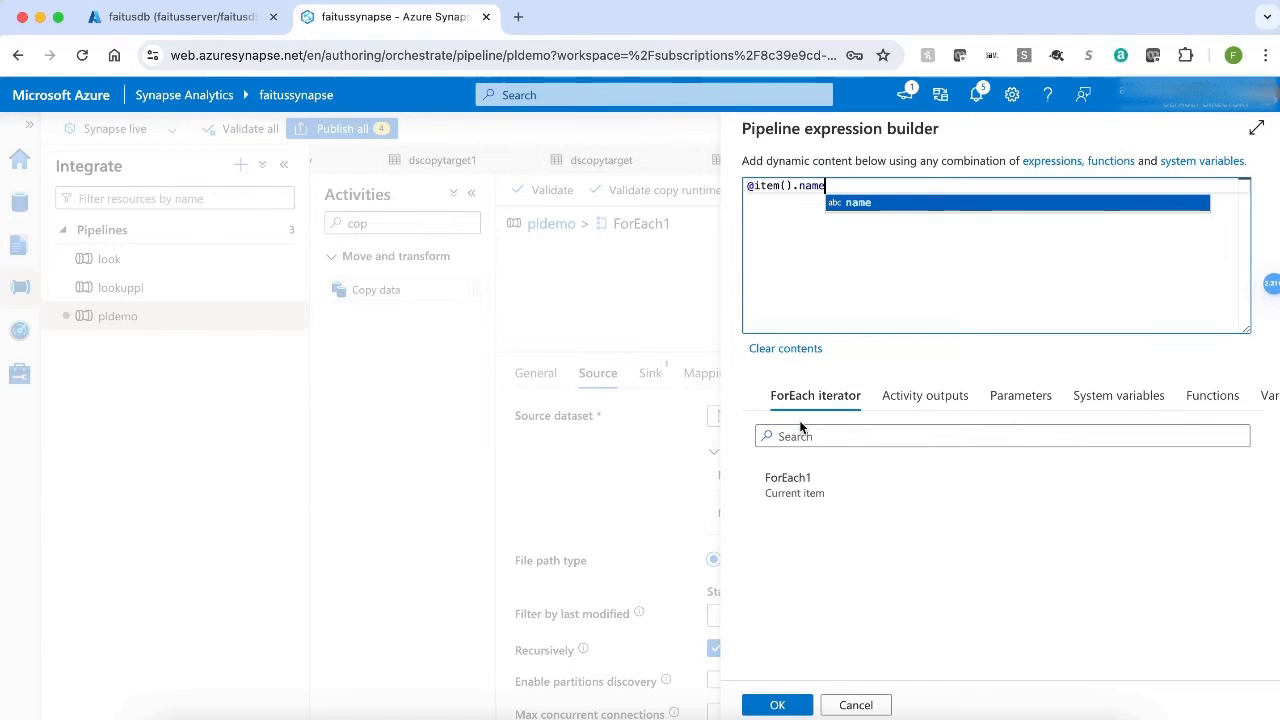
{"action": "left_click", "coordinate": [775, 705]}
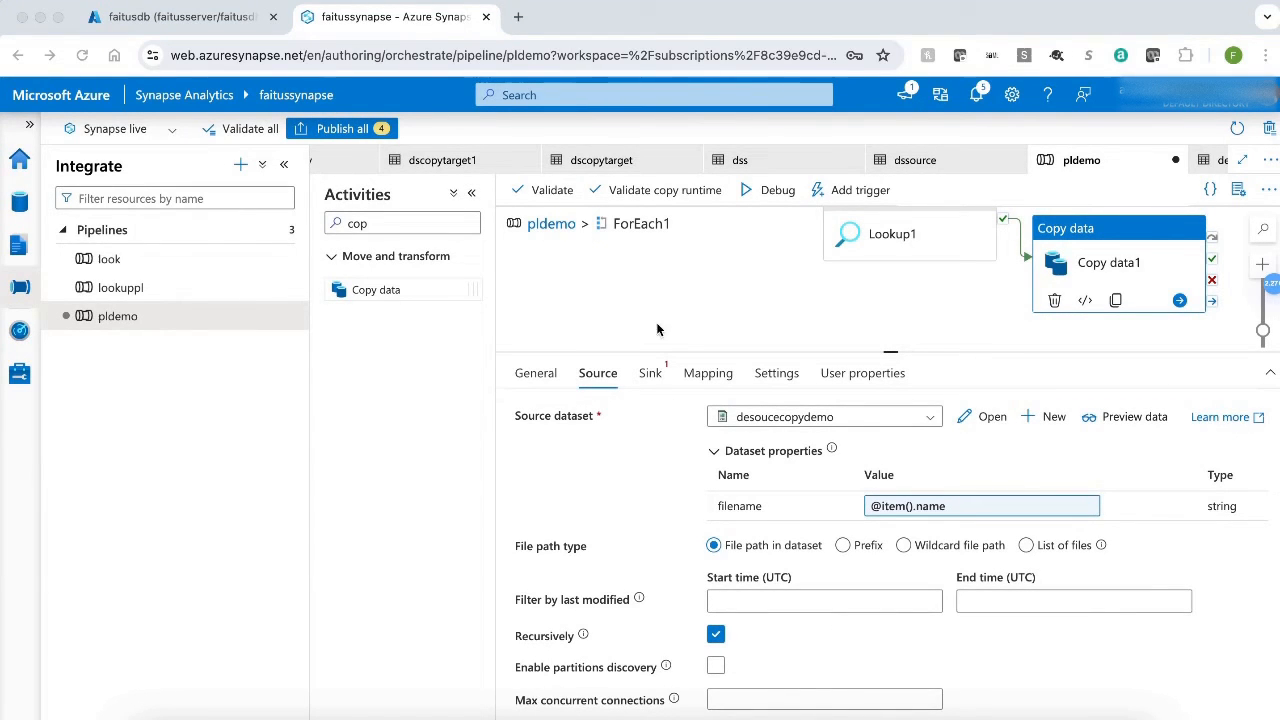
Start a new sink dataset for Copy data1 with Azure SQL Database as its data store.
{"action": "left_click", "coordinate": [650, 373]}
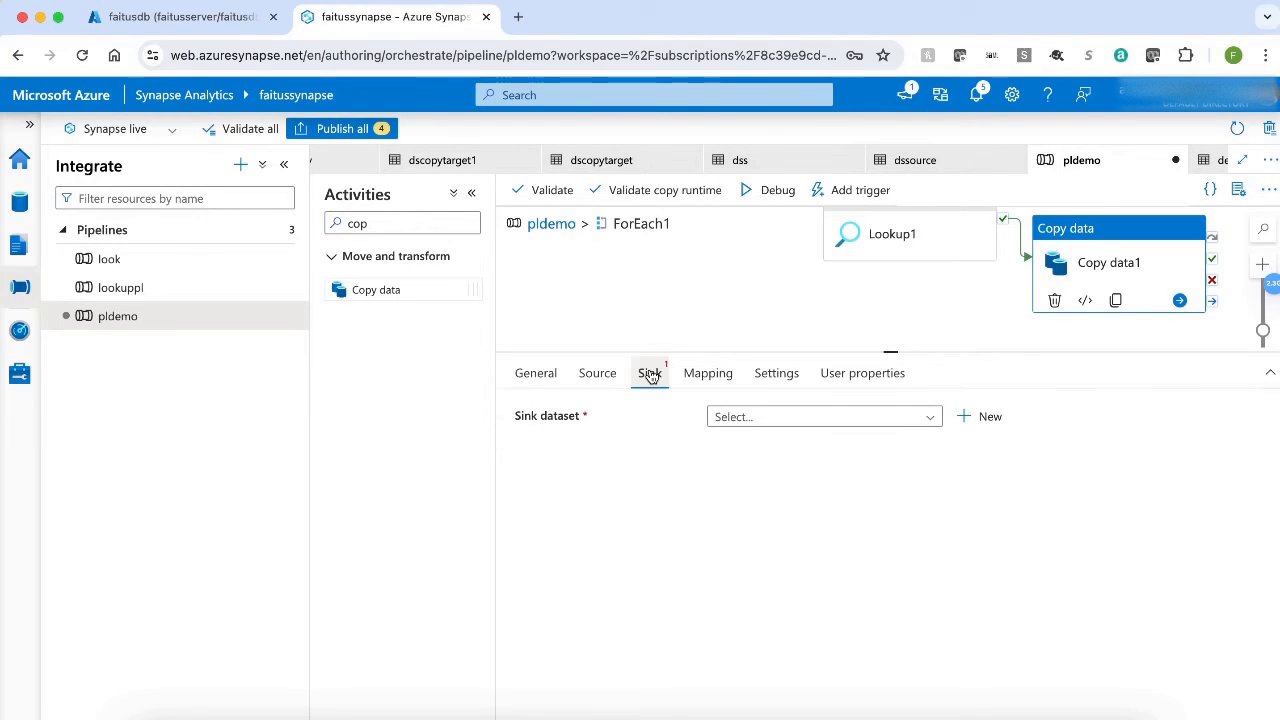
{"action": "left_click", "coordinate": [982, 416]}
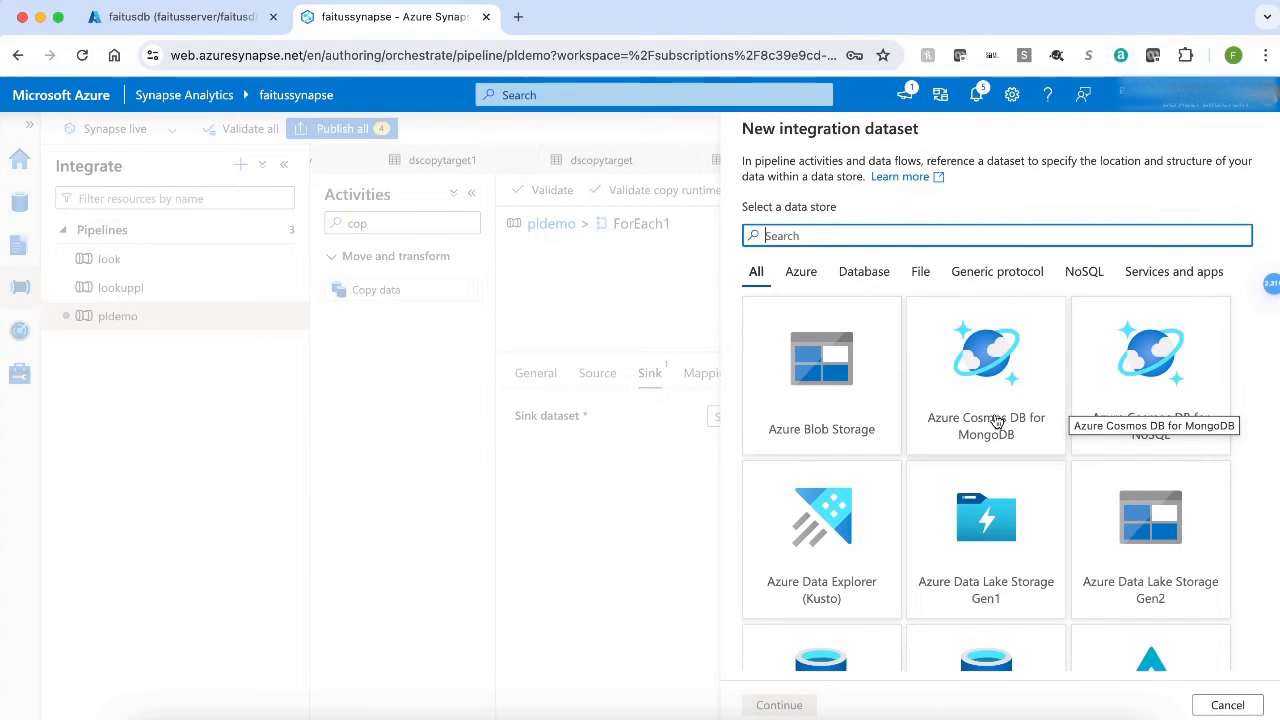
{"action": "left_click", "coordinate": [800, 270]}
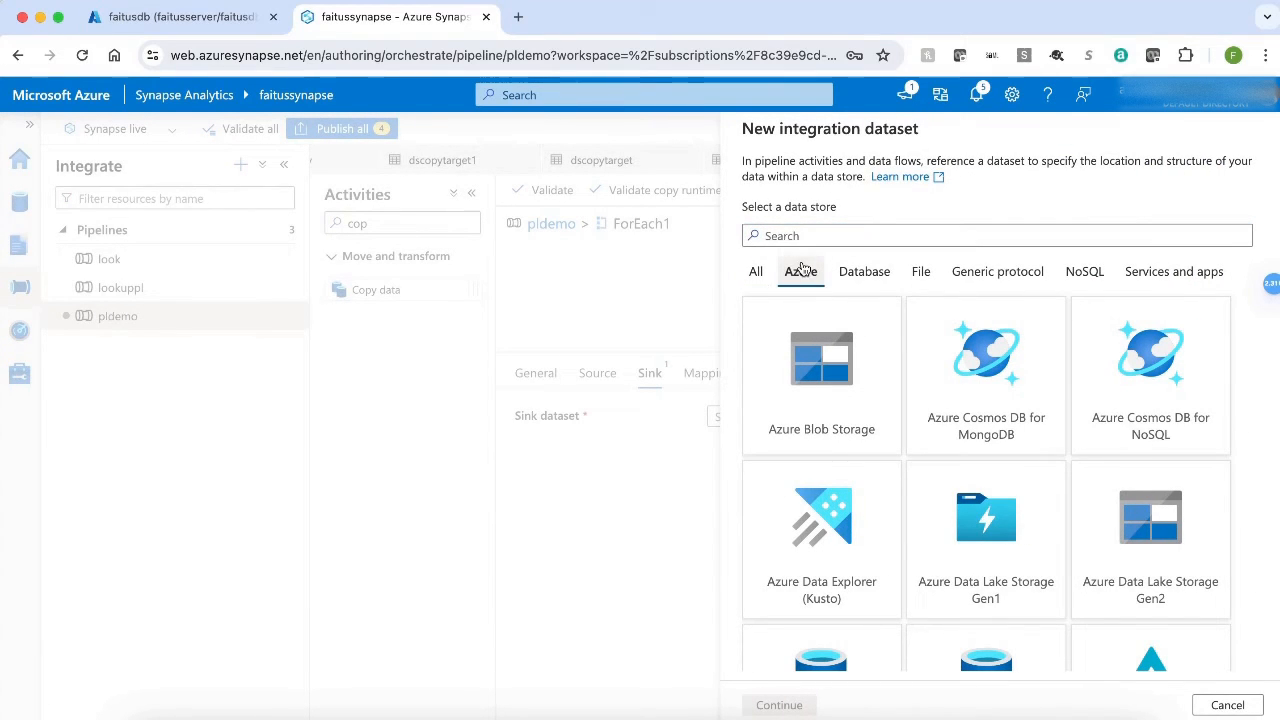
{"action": "scroll", "coordinate": [970, 458], "scroll_direction": "down", "scroll_amount": 2}
{"action": "scroll", "coordinate": [970, 458], "scroll_direction": "down", "scroll_amount": 3}
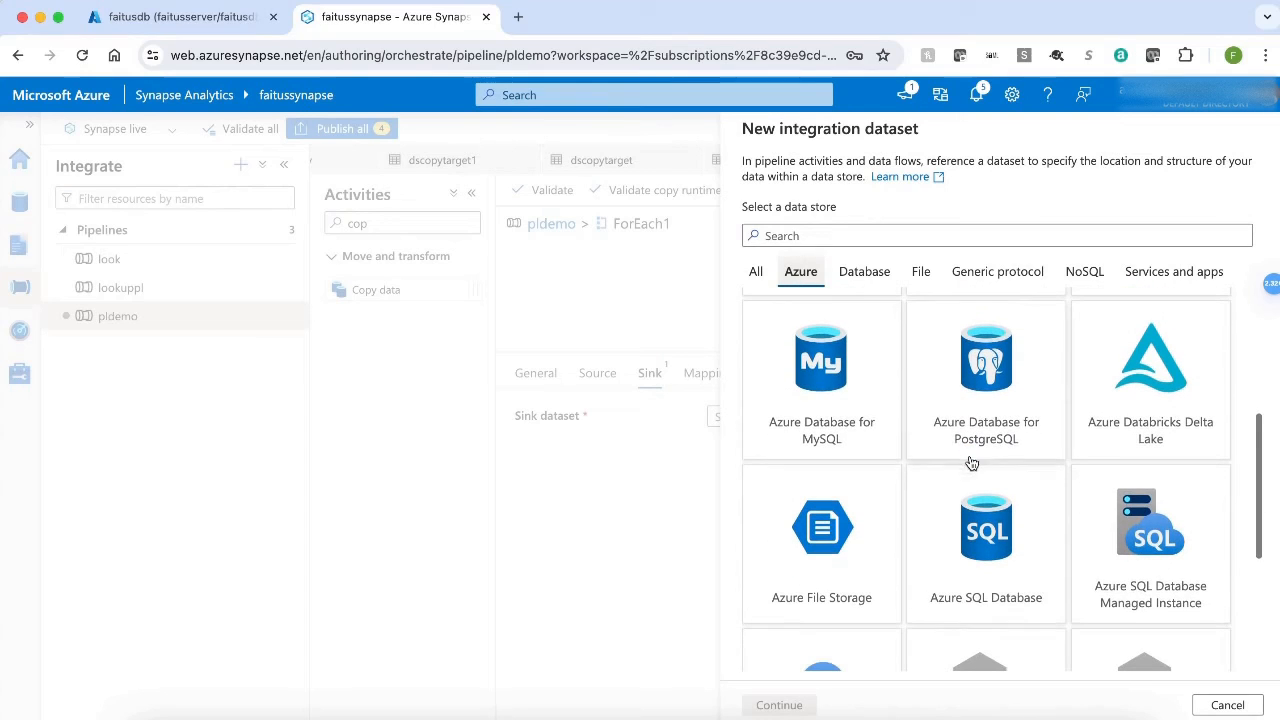
{"action": "left_click", "coordinate": [995, 533]}
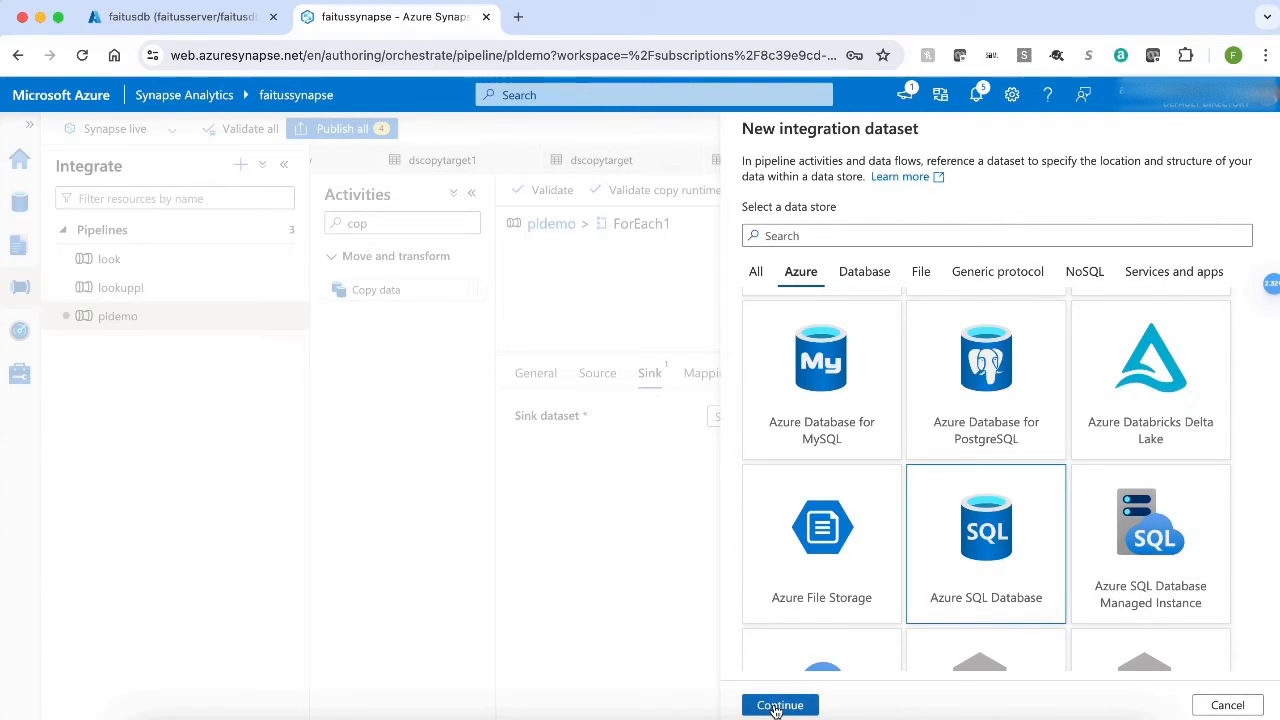
{"action": "left_click", "coordinate": [779, 706]}
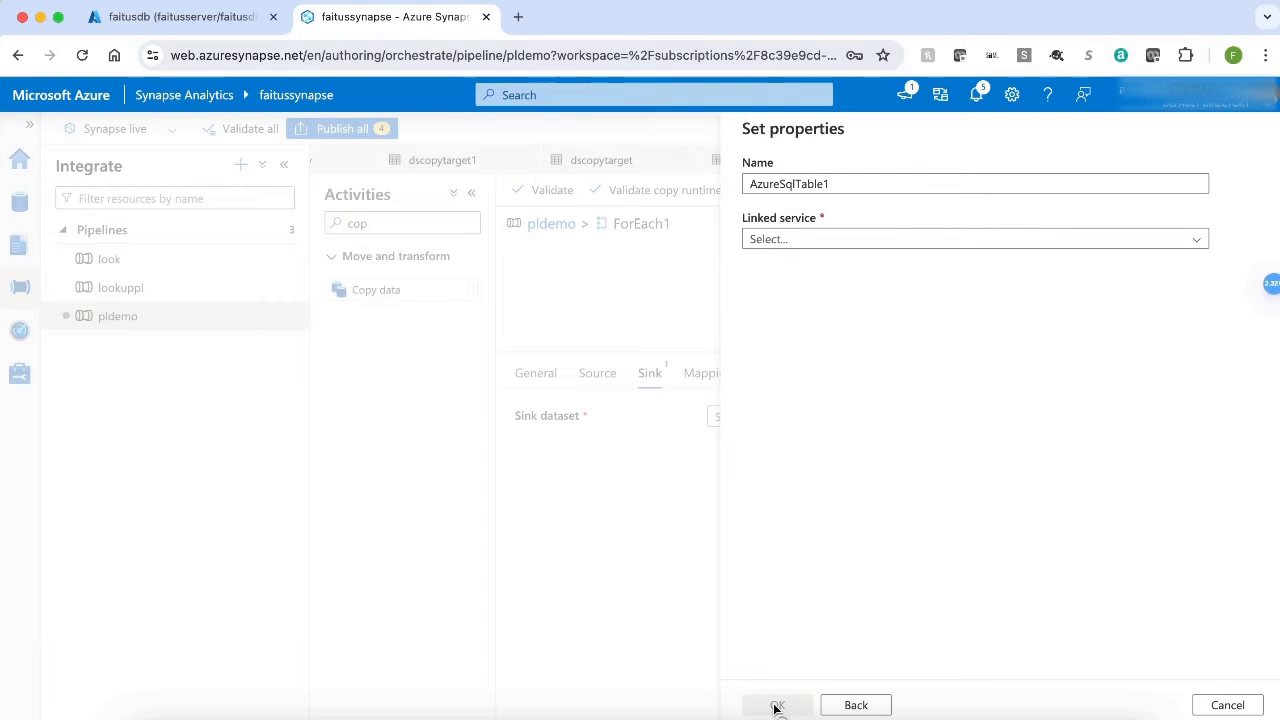
Name the sink dataset dstargetcopydemo and connect it to the linked service lsdbdemo.
{"action": "left_click", "coordinate": [866, 181]}
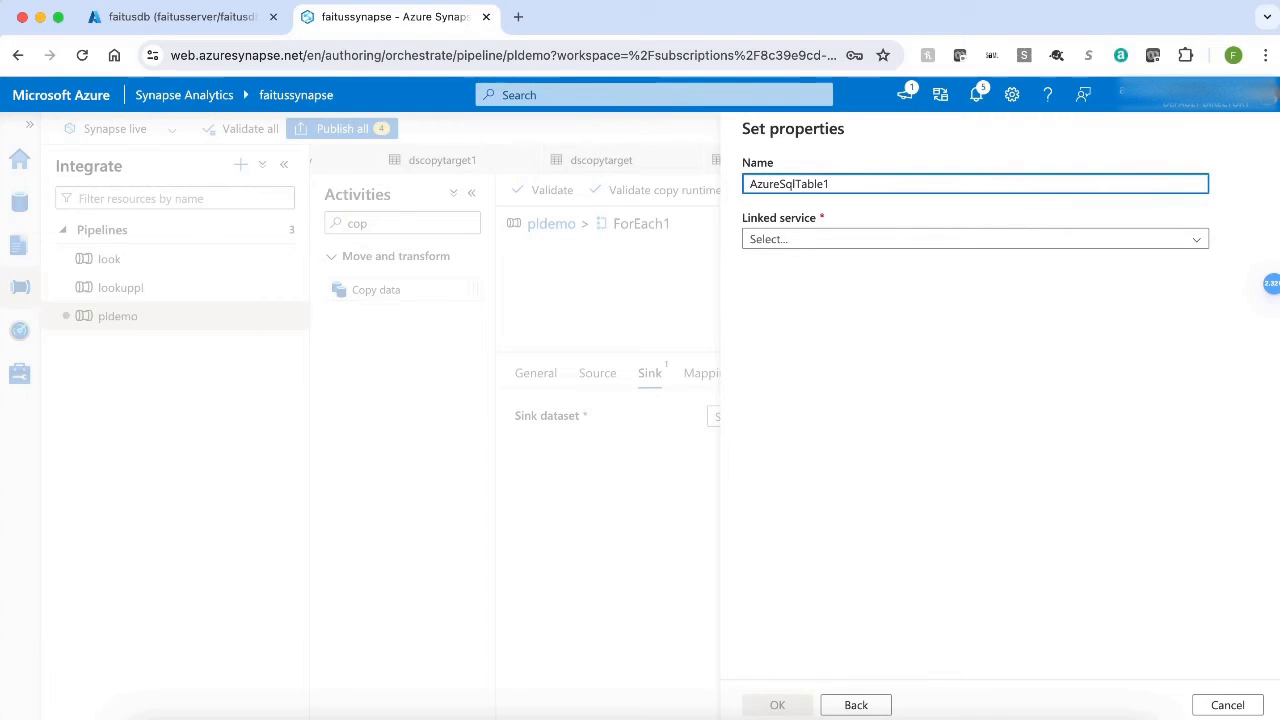
{"action": "key", "text": "BackSpace"}
{"action": "key", "text": "BackSpace"}
{"action": "key", "text": "BackSpace"}
{"action": "key", "text": "BackSpace"}
{"action": "key", "text": "BackSpace"}
{"action": "key", "text": "BackSpace"}
{"action": "key", "text": "BackSpace"}
{"action": "key", "text": "BackSpace"}
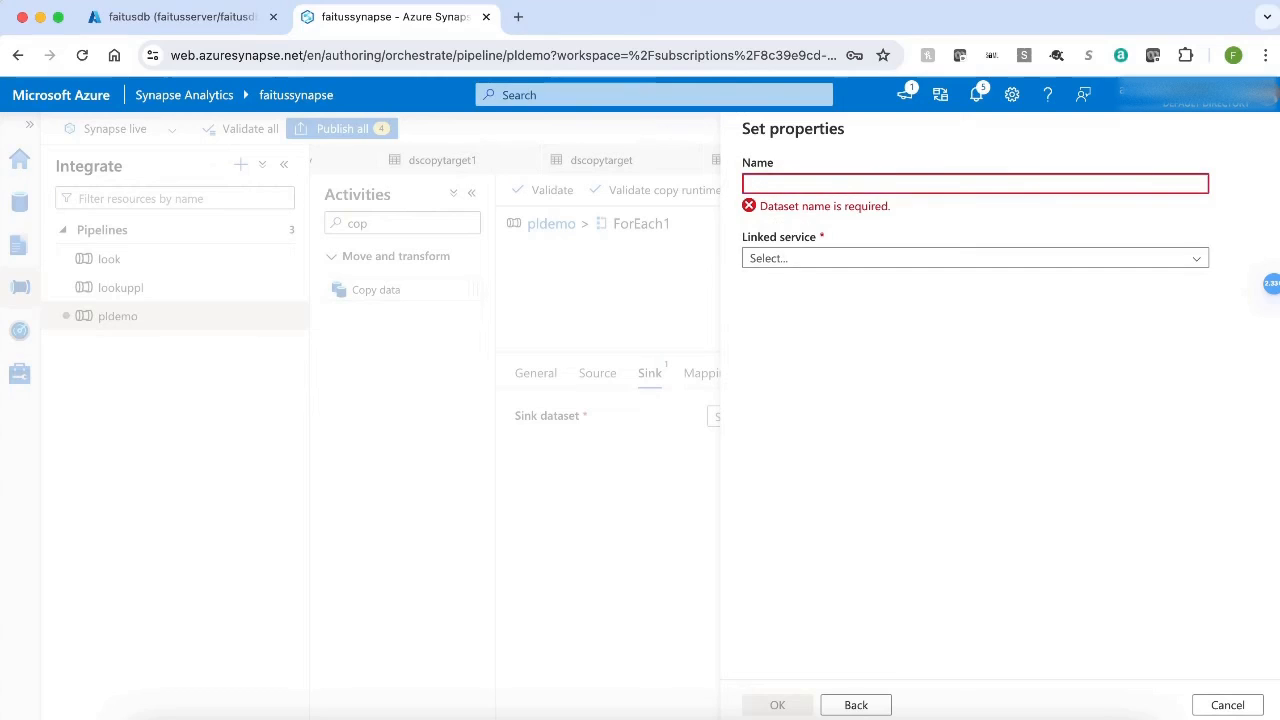
{"action": "type", "text": "ds"}
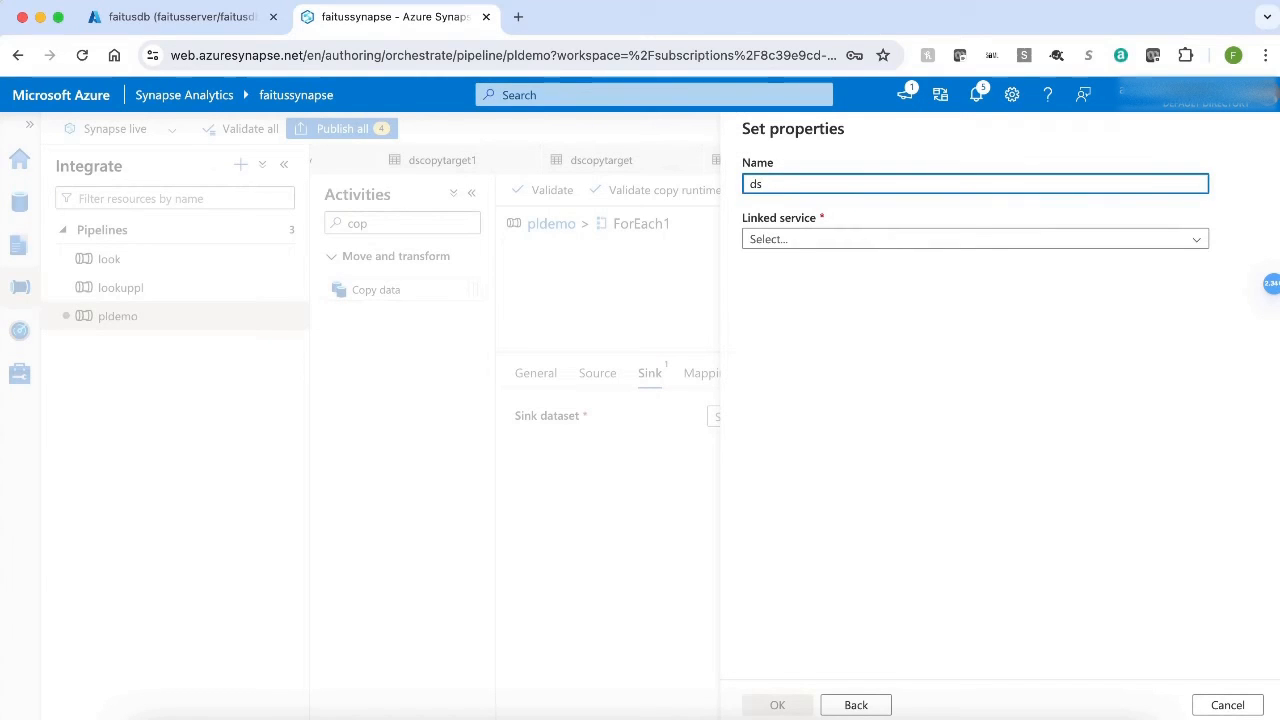
{"action": "type", "text": "target"}
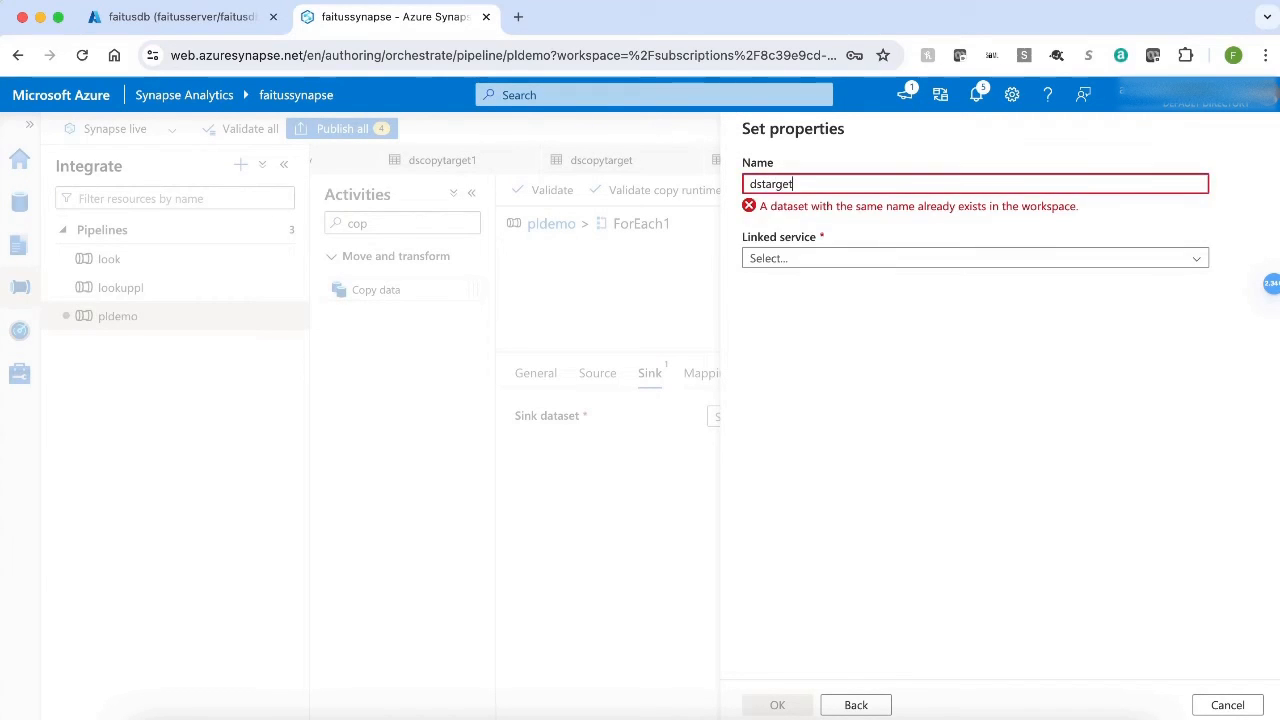
{"action": "type", "text": "cop"}
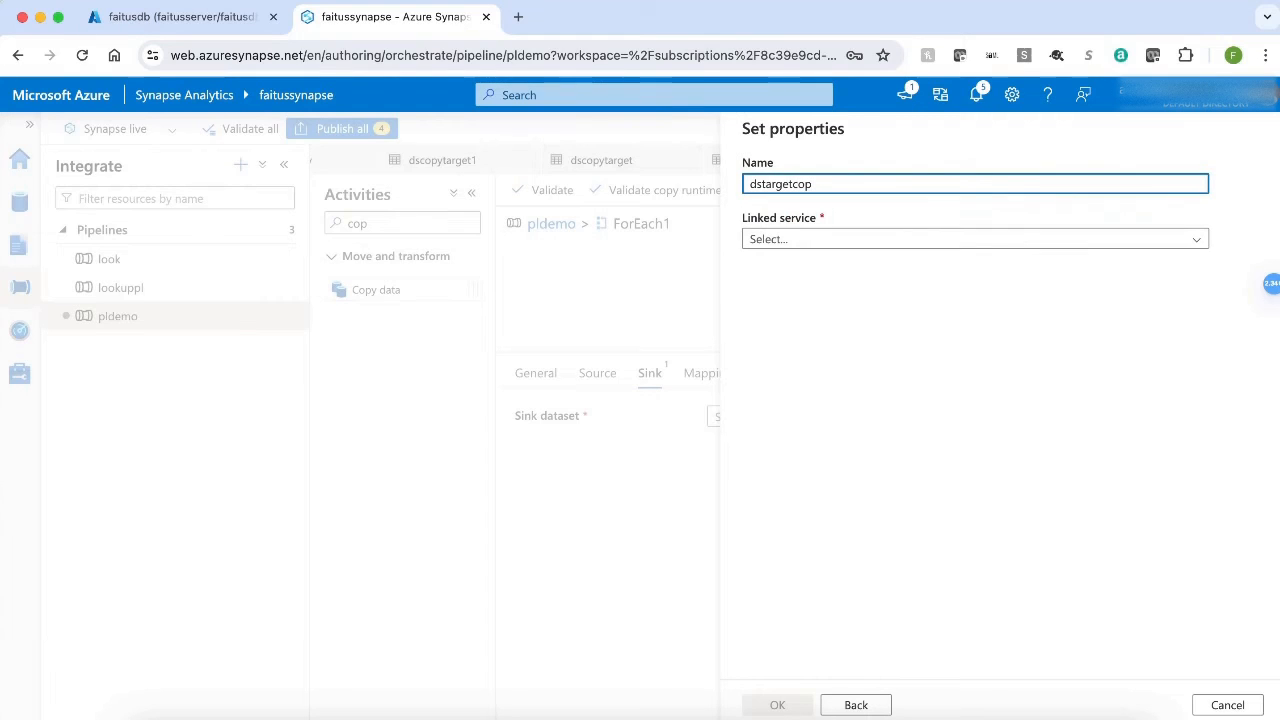
{"action": "type", "text": "ydemo"}
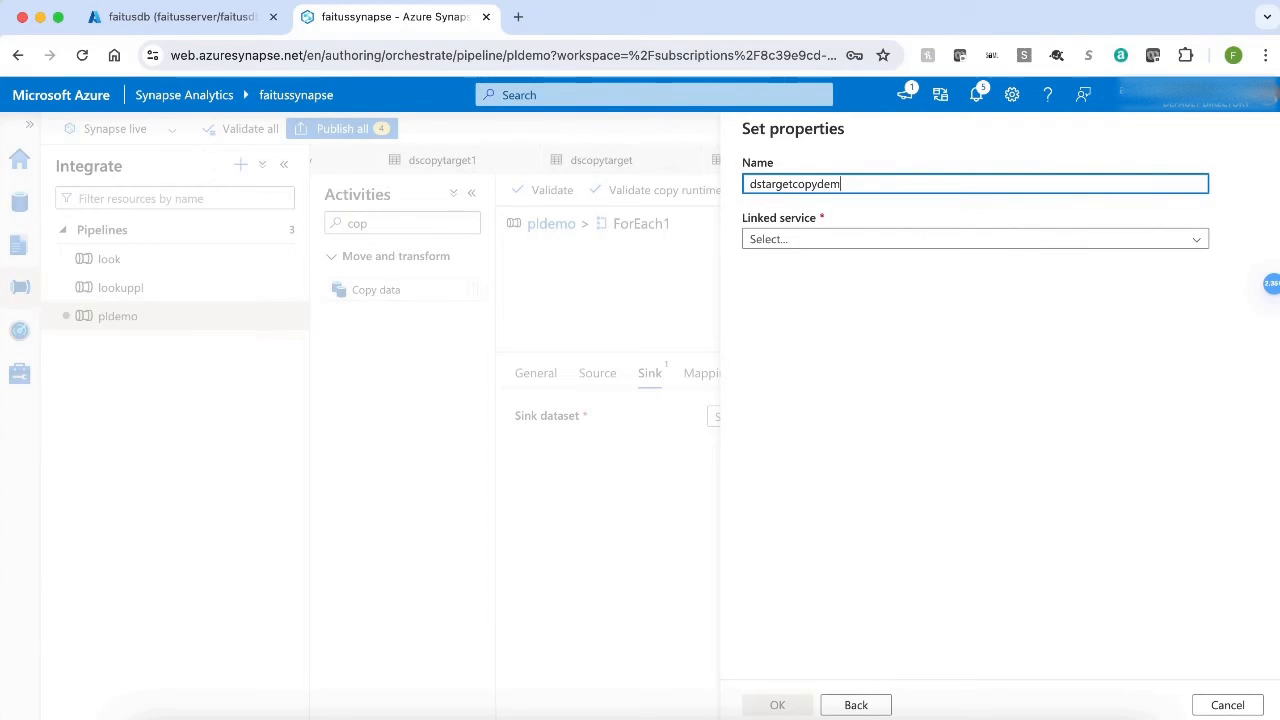
{"action": "left_click", "coordinate": [928, 245]}
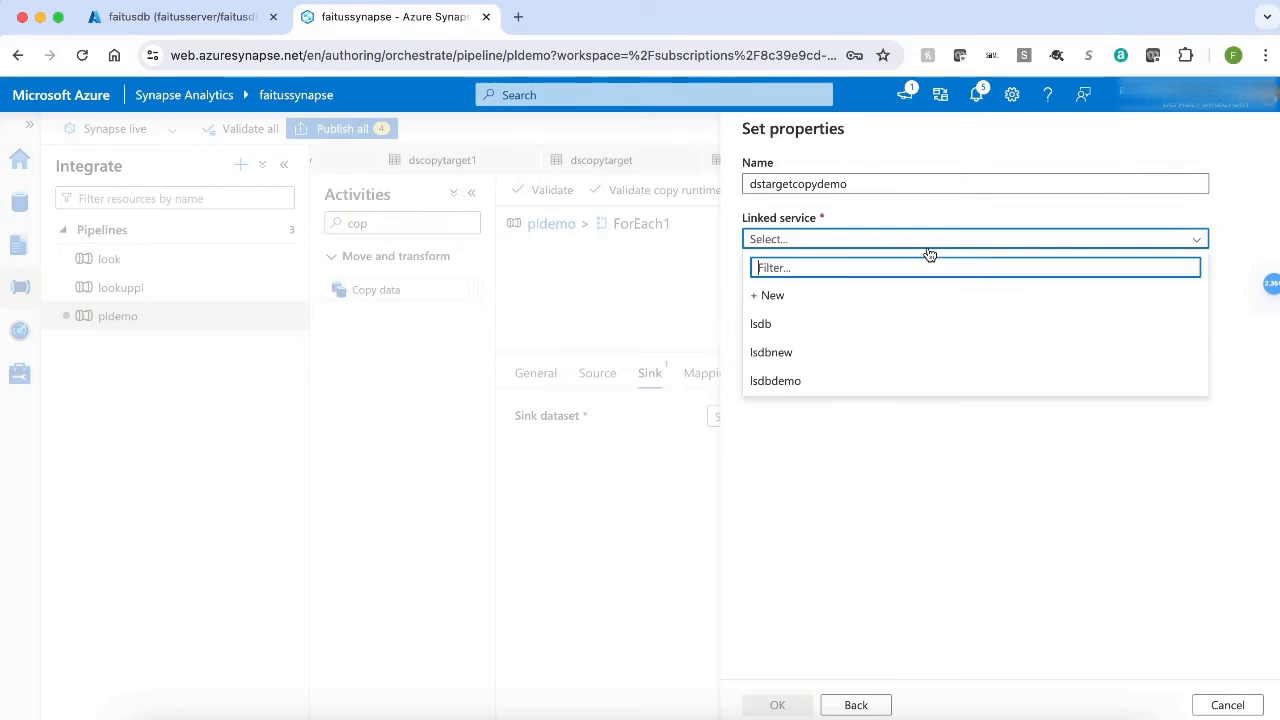
{"action": "left_click", "coordinate": [859, 382]}
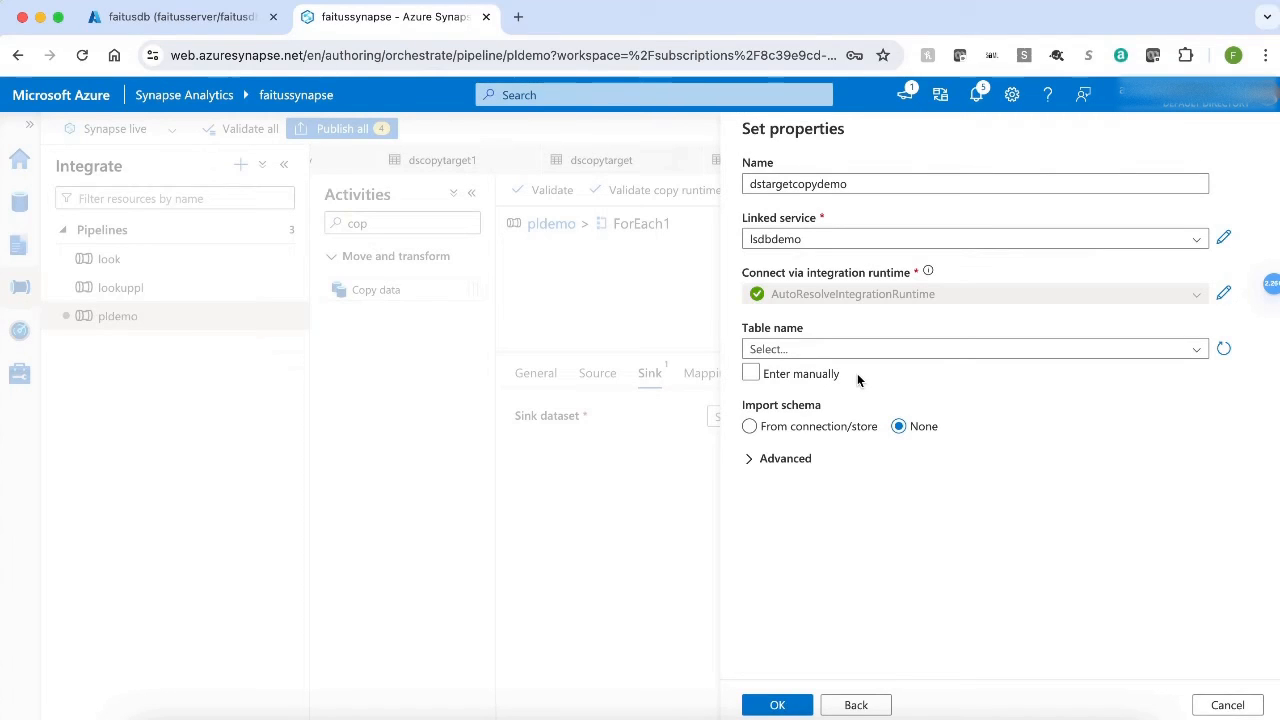
Enter the table manually with schema dbo and no table name, set schema import to None, and create the dataset.
{"action": "left_click", "coordinate": [758, 375]}
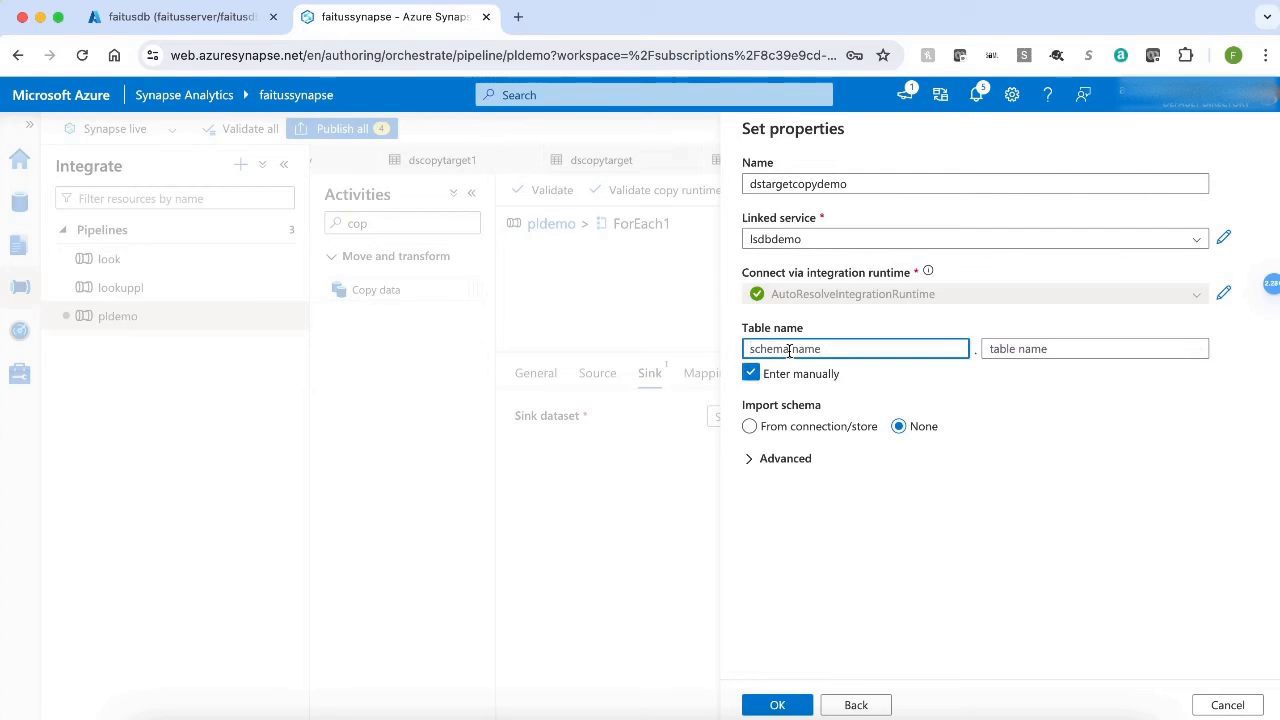
{"action": "type", "text": "d"}
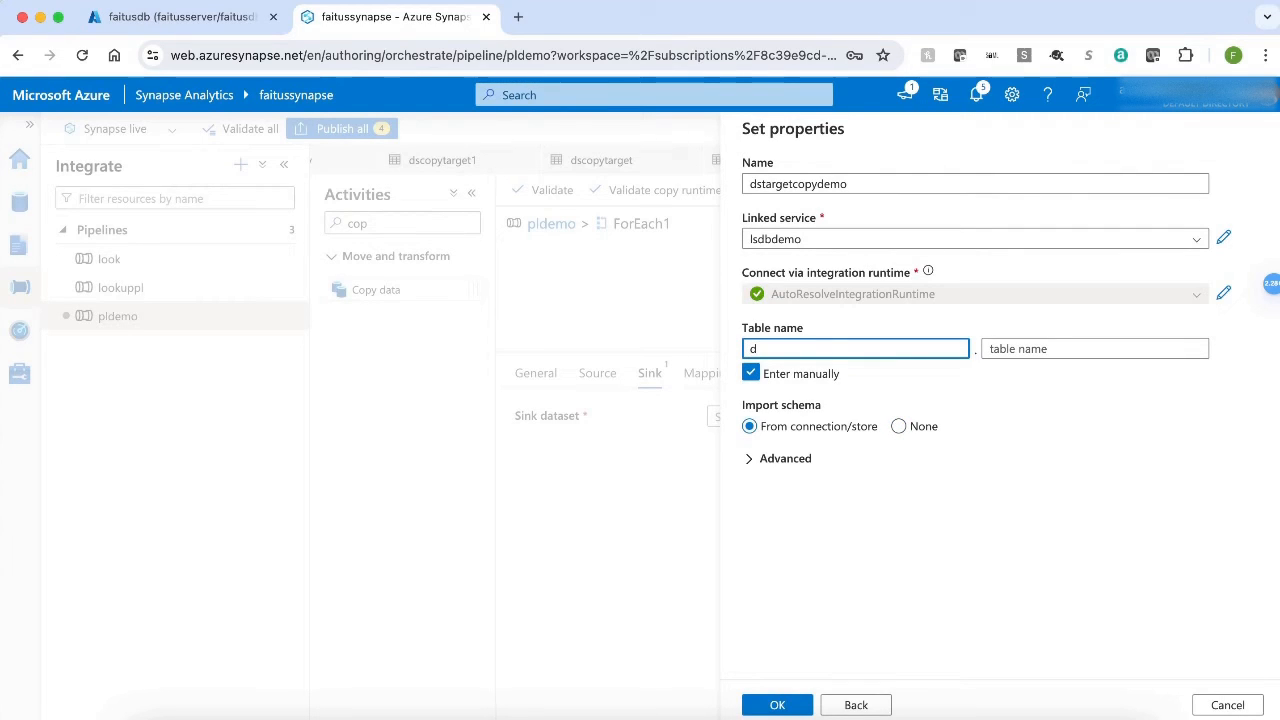
{"action": "type", "text": "bo"}
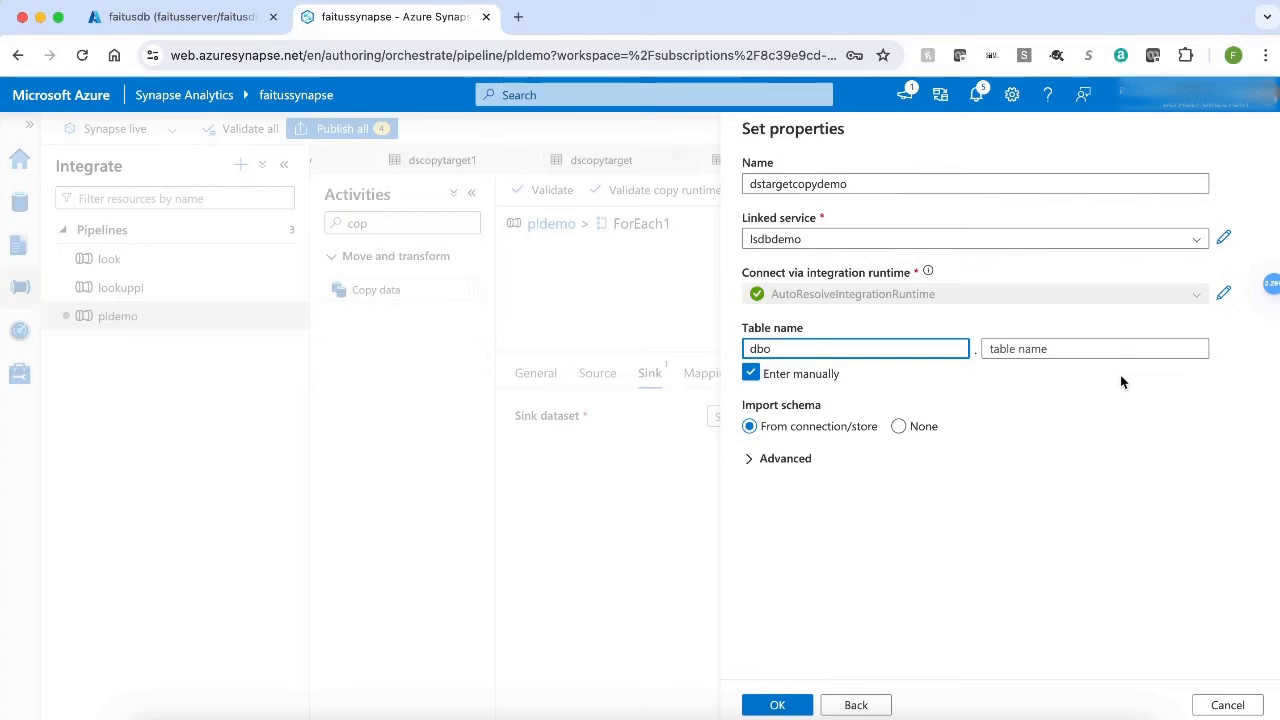
{"action": "left_click", "coordinate": [901, 428]}
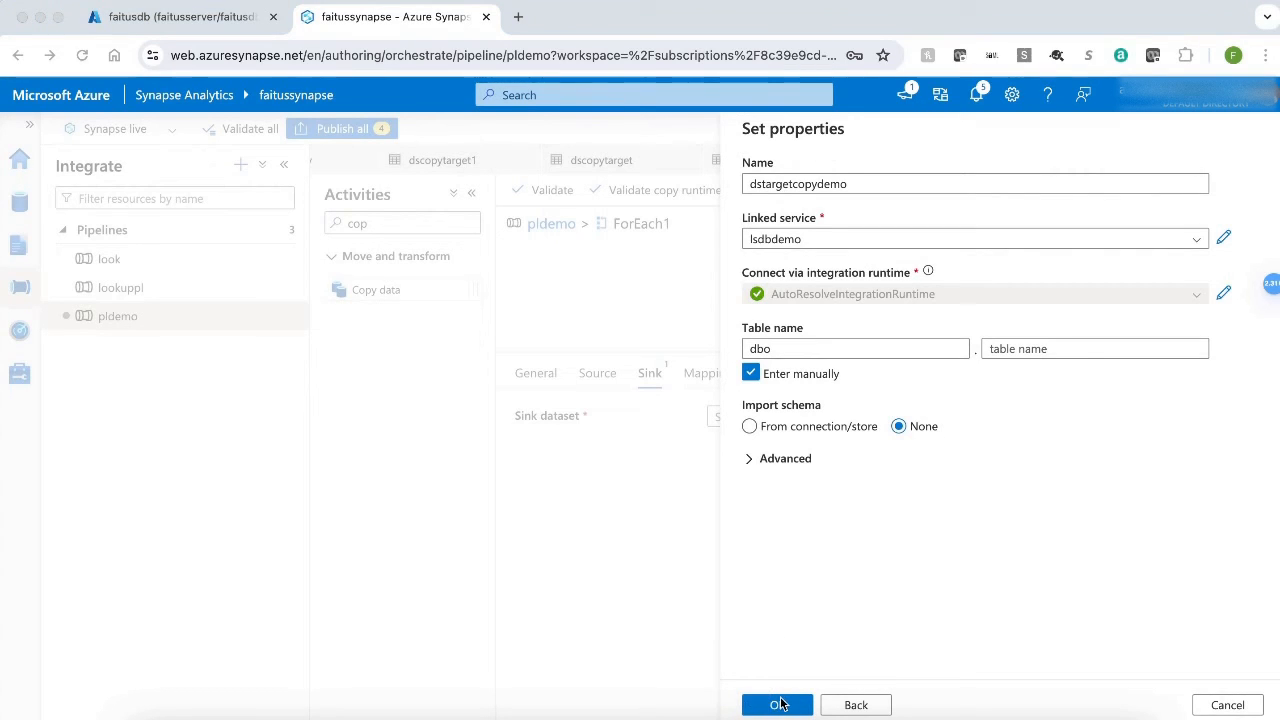
{"action": "left_click", "coordinate": [778, 705]}
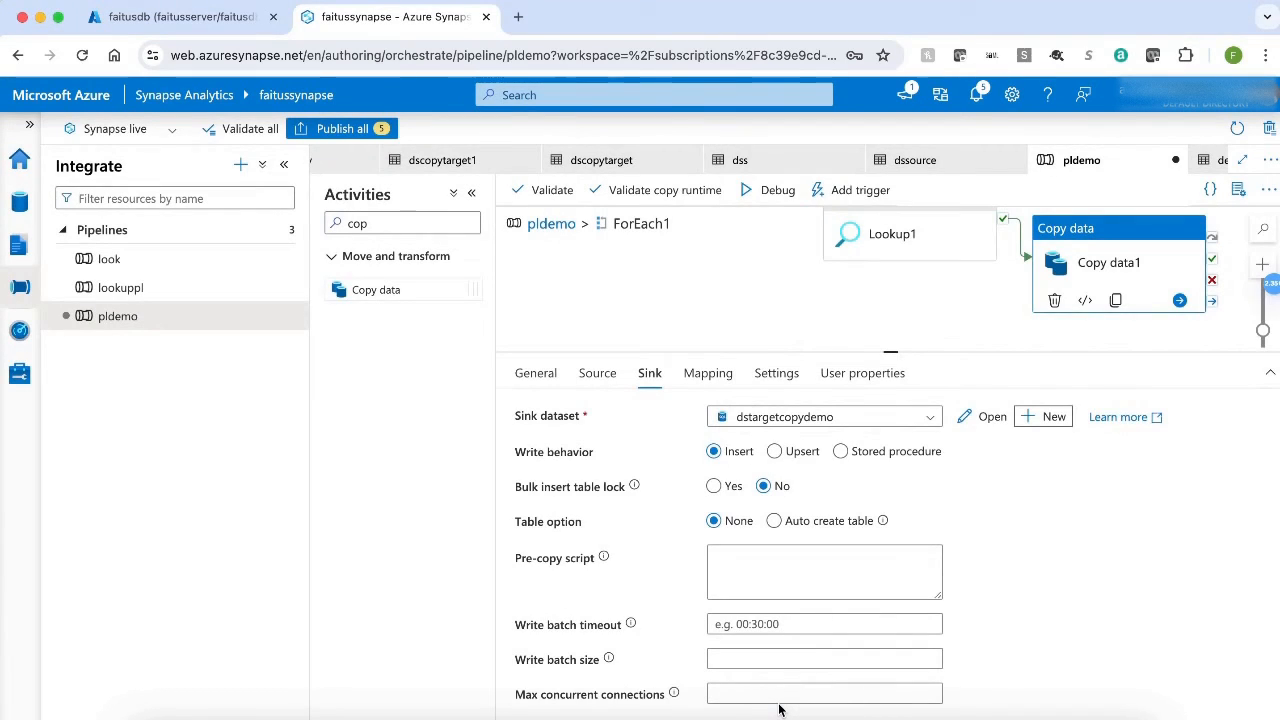
Open the dstargetcopydemo integration dataset for editing and hide its general properties.
{"action": "left_click", "coordinate": [20, 203]}
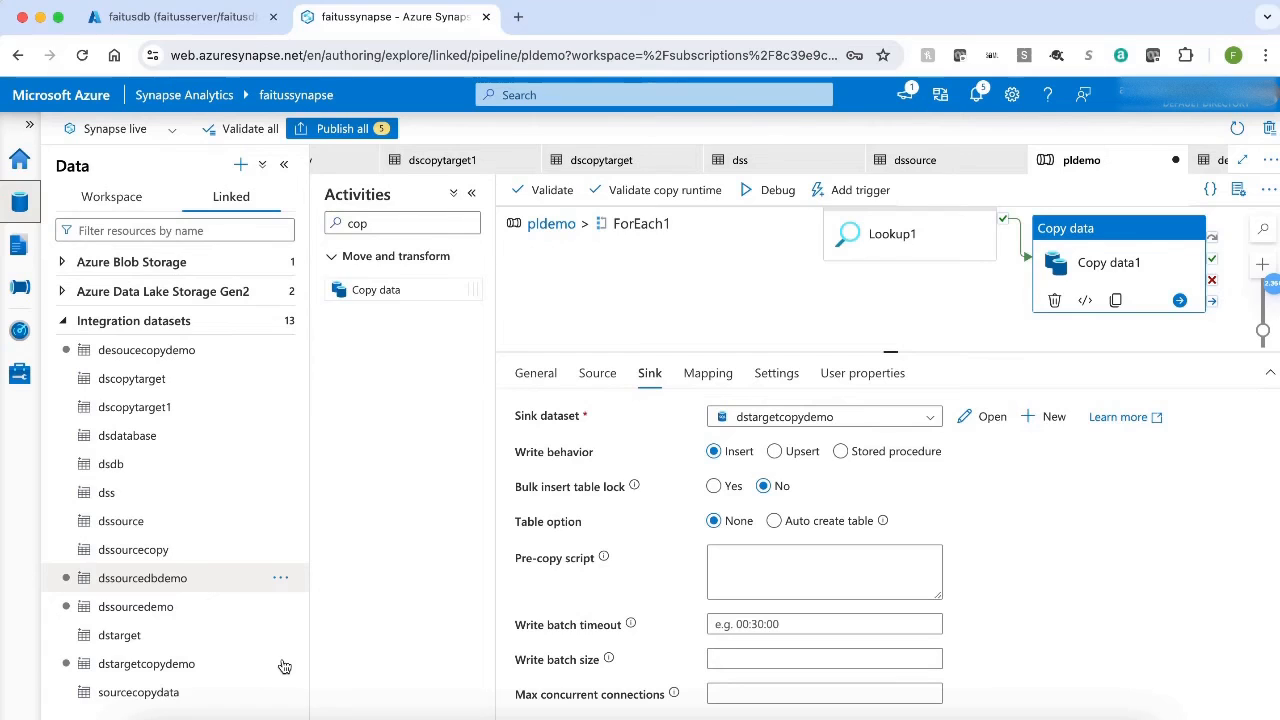
{"action": "left_click", "coordinate": [207, 665]}
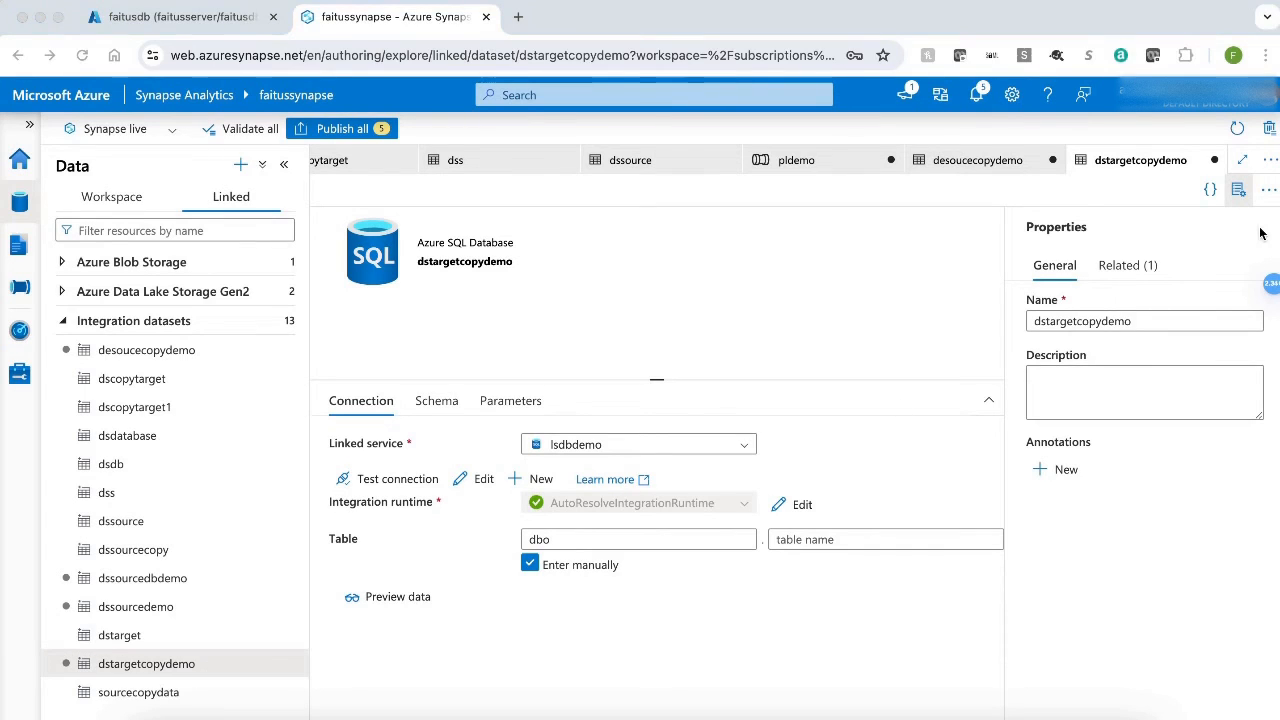
{"action": "left_click", "coordinate": [1238, 190]}
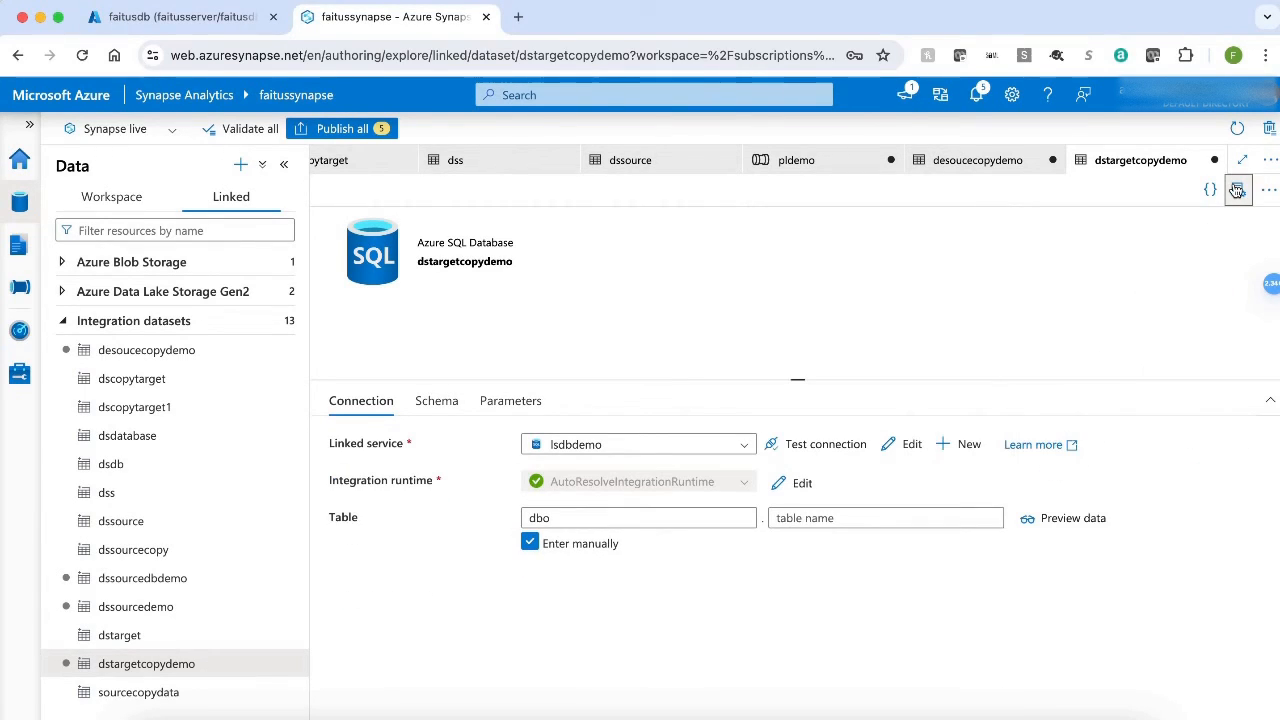
Add a string parameter named tablename to the dstargetcopydemo dataset.
{"action": "left_click", "coordinate": [509, 401]}
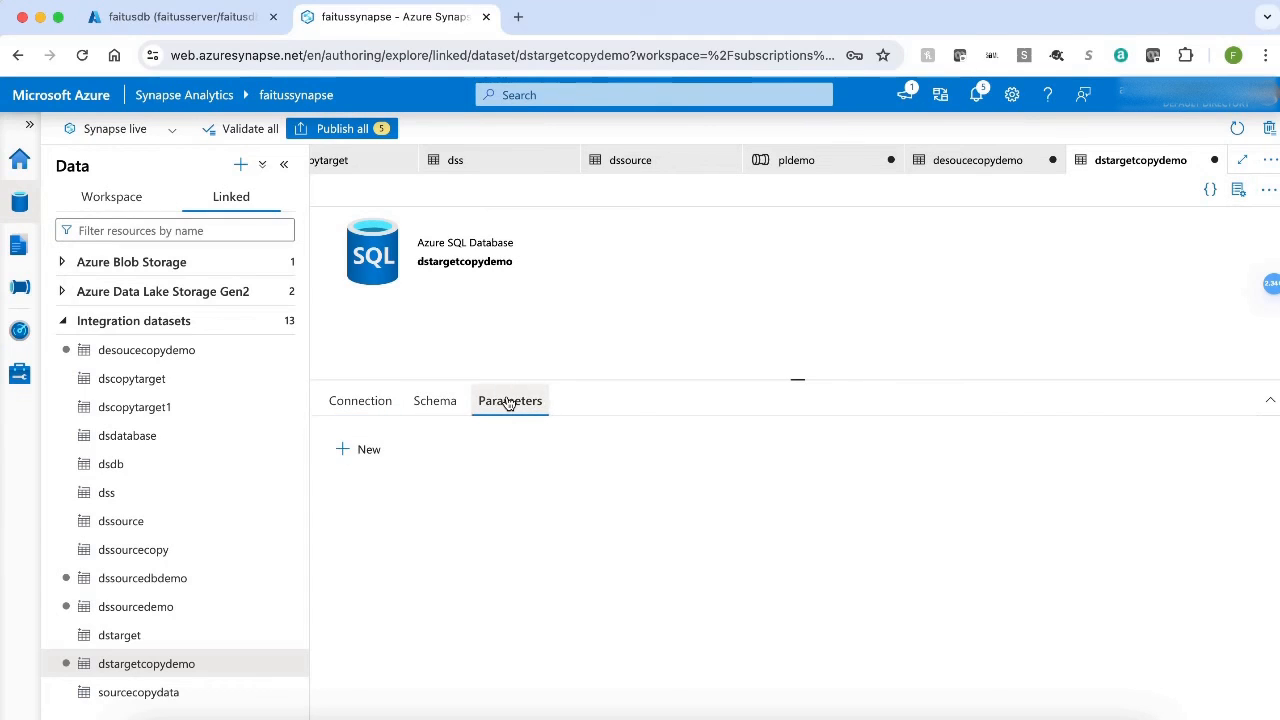
{"action": "left_click", "coordinate": [357, 450]}
{"action": "left_click", "coordinate": [401, 515]}
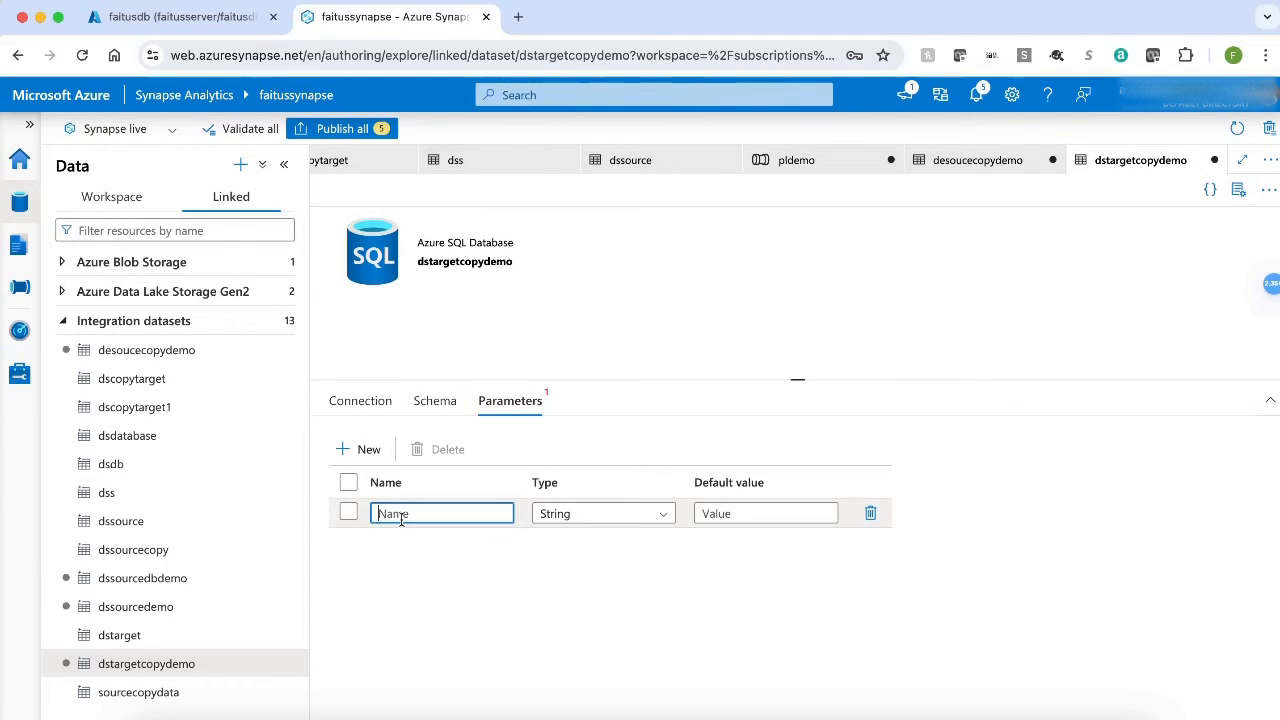
{"action": "type", "text": "tablename"}
{"action": "left_click", "coordinate": [340, 400]}
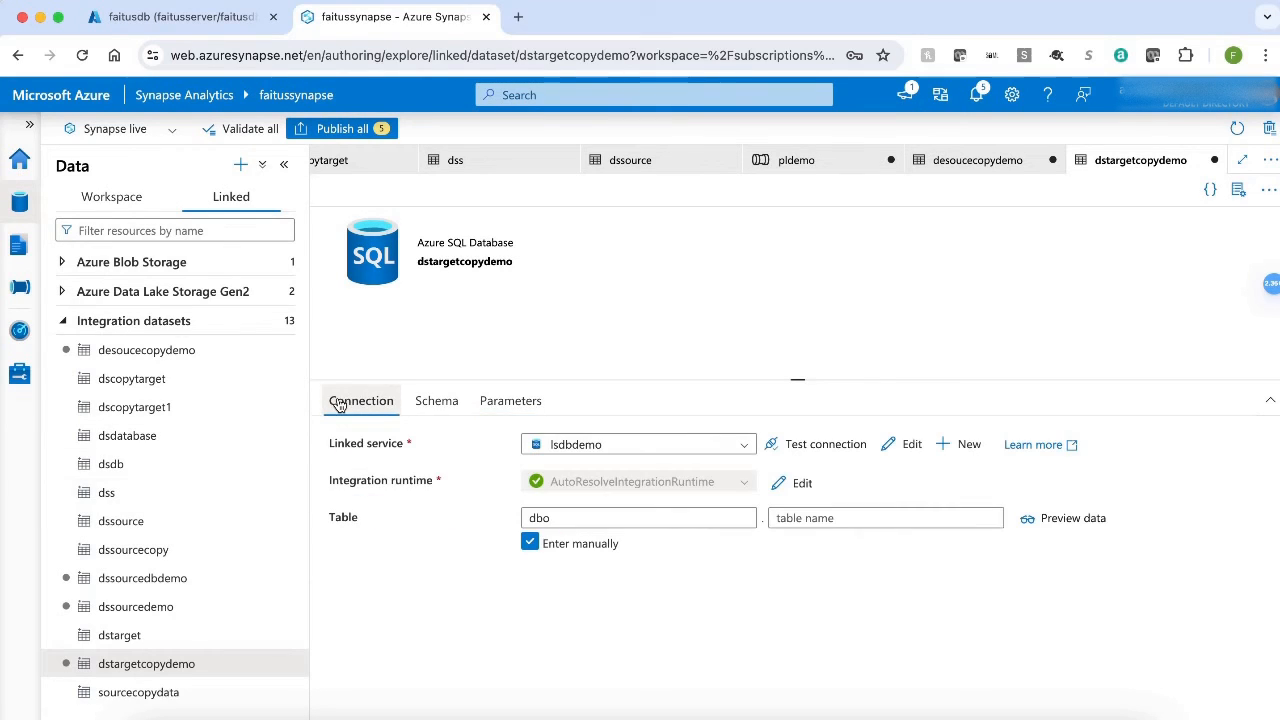
{"action": "left_click", "coordinate": [863, 518]}
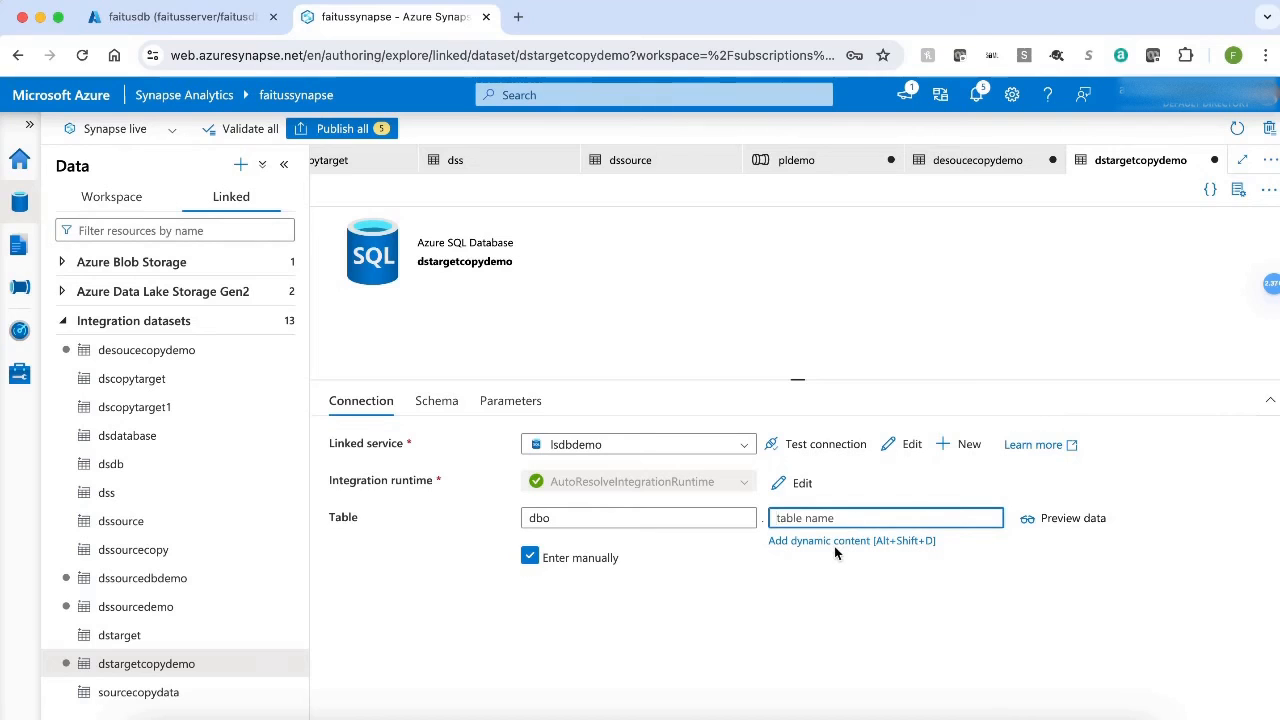
{"action": "left_click", "coordinate": [836, 546]}
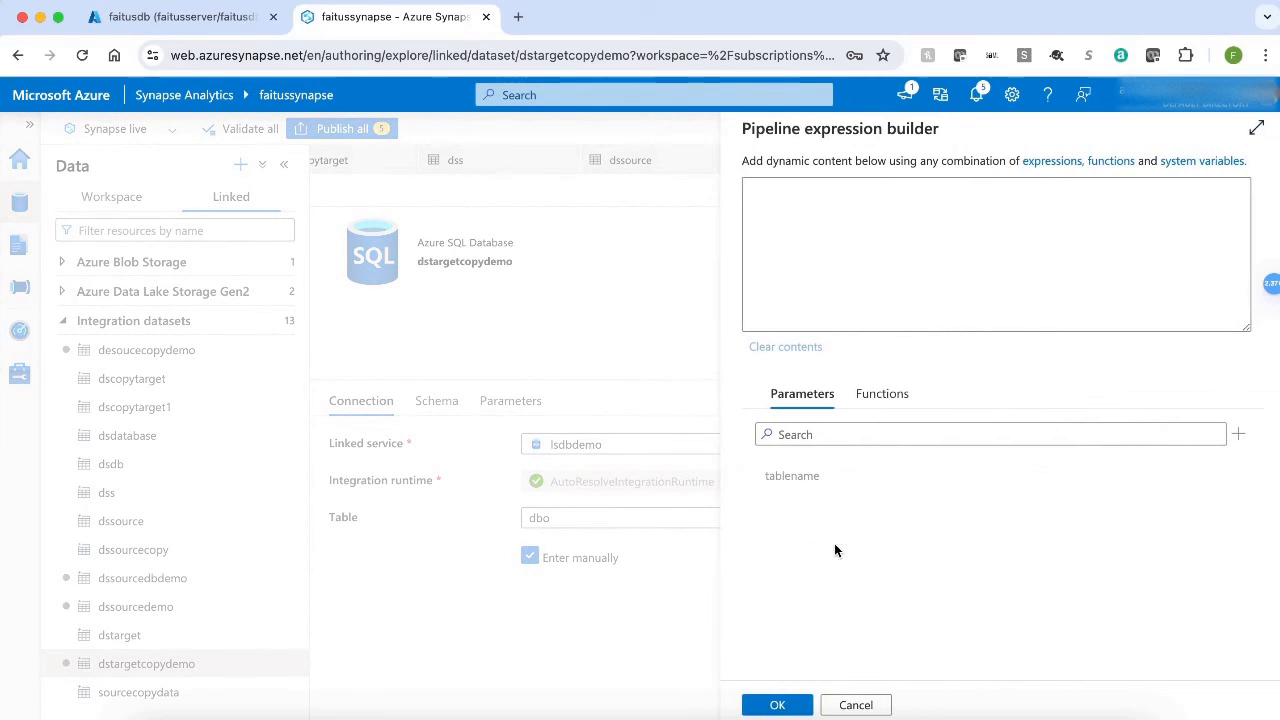
{"action": "left_click", "coordinate": [791, 477]}
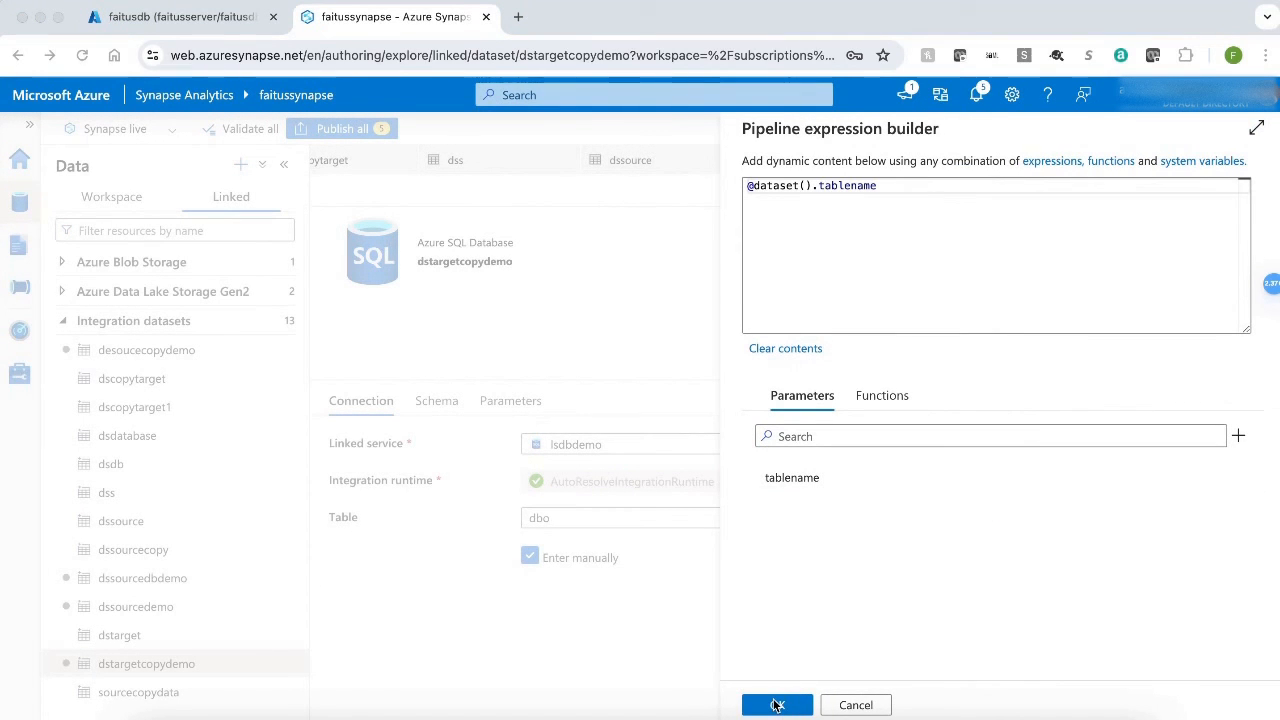
{"action": "left_click", "coordinate": [777, 705]}
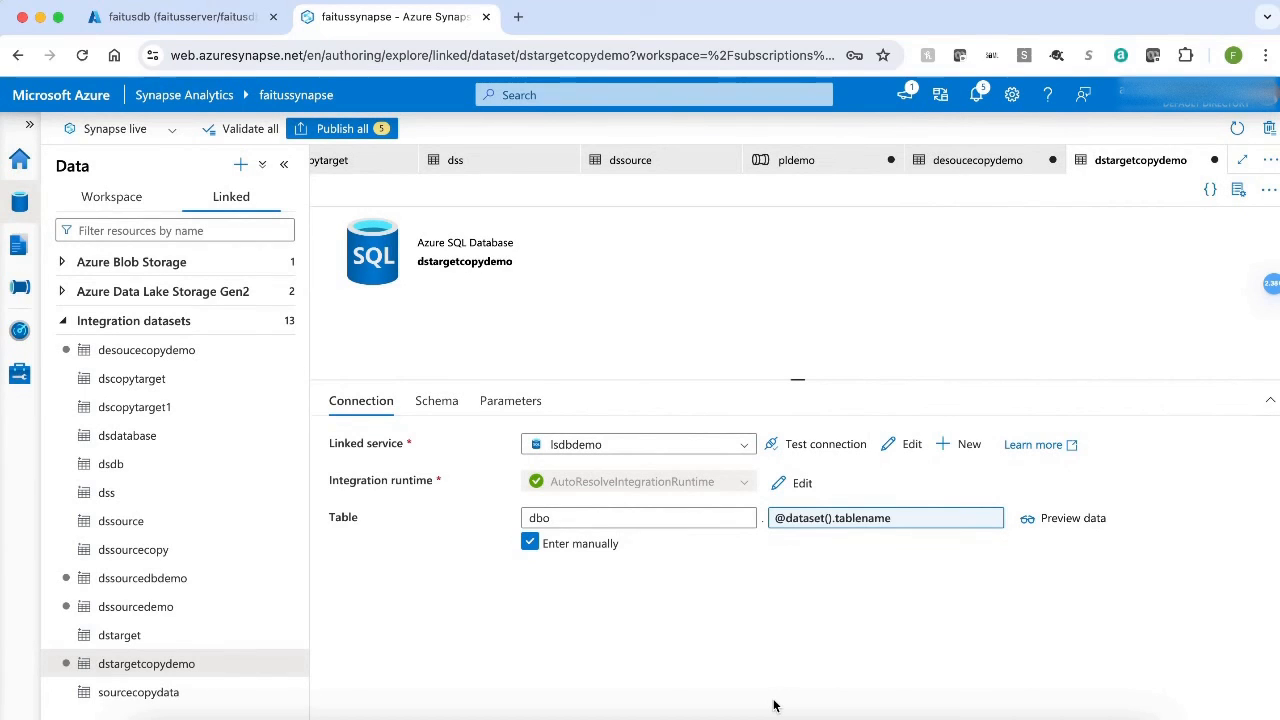
{"action": "left_click", "coordinate": [795, 162]}
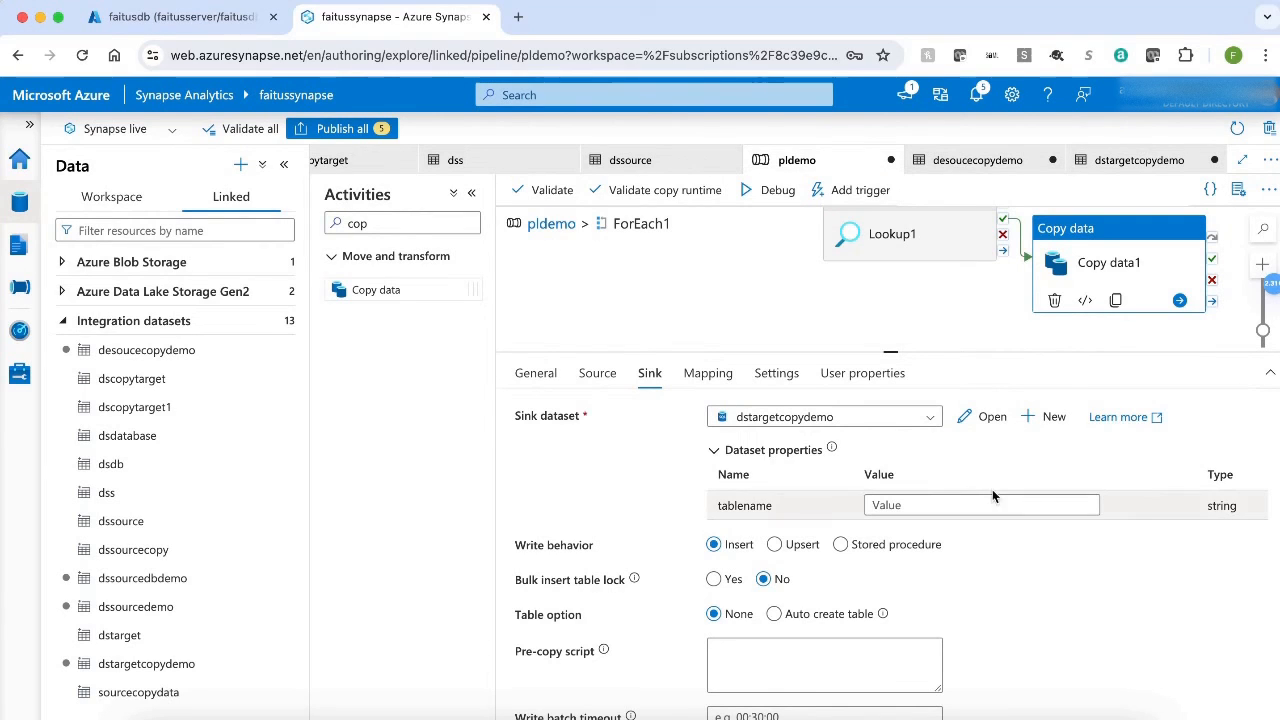
{"action": "left_click", "coordinate": [920, 505]}
{"action": "left_click", "coordinate": [920, 524]}
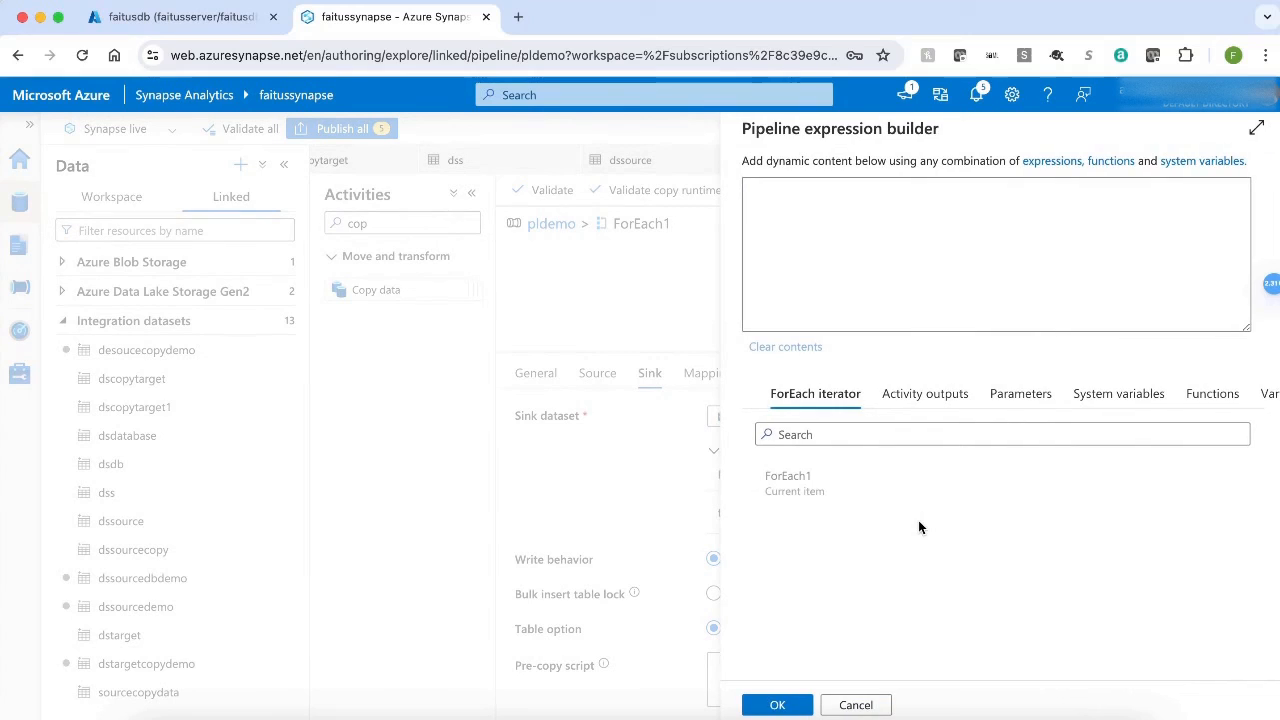
{"action": "left_click", "coordinate": [921, 391]}
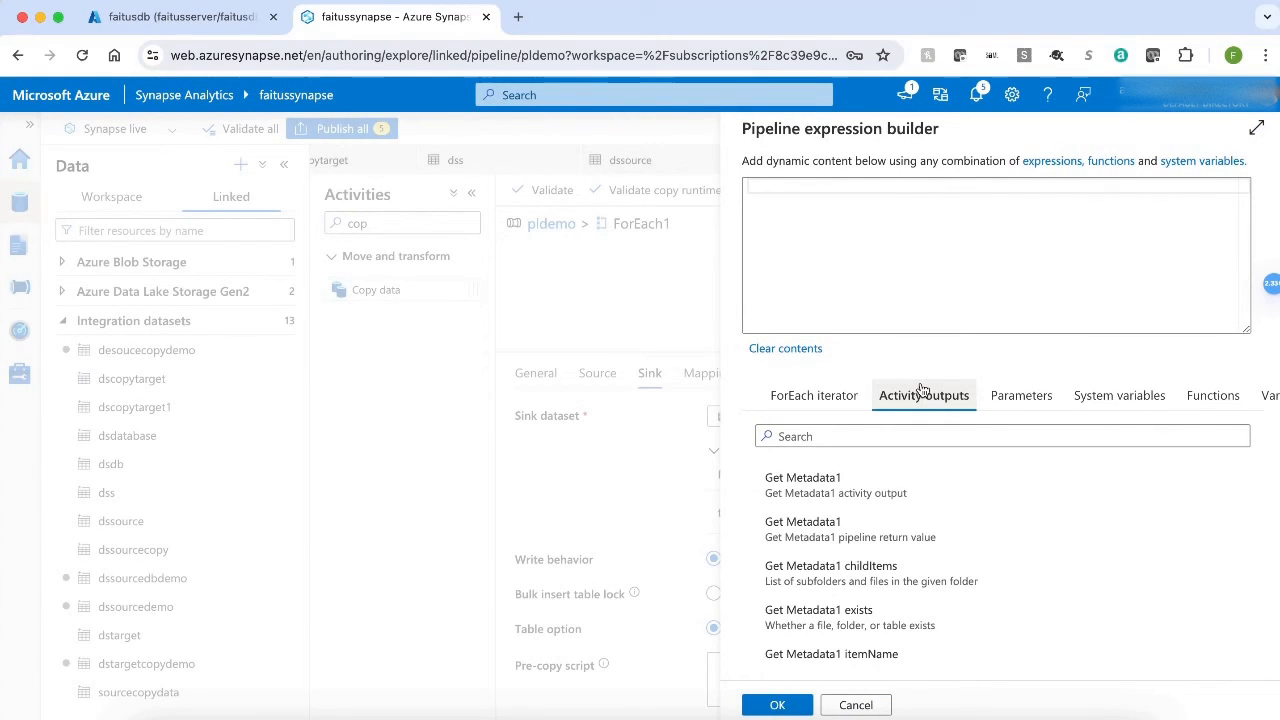
{"action": "scroll", "coordinate": [903, 528], "scroll_direction": "down", "scroll_amount": 3}
{"action": "scroll", "coordinate": [905, 528], "scroll_direction": "down", "scroll_amount": 3}
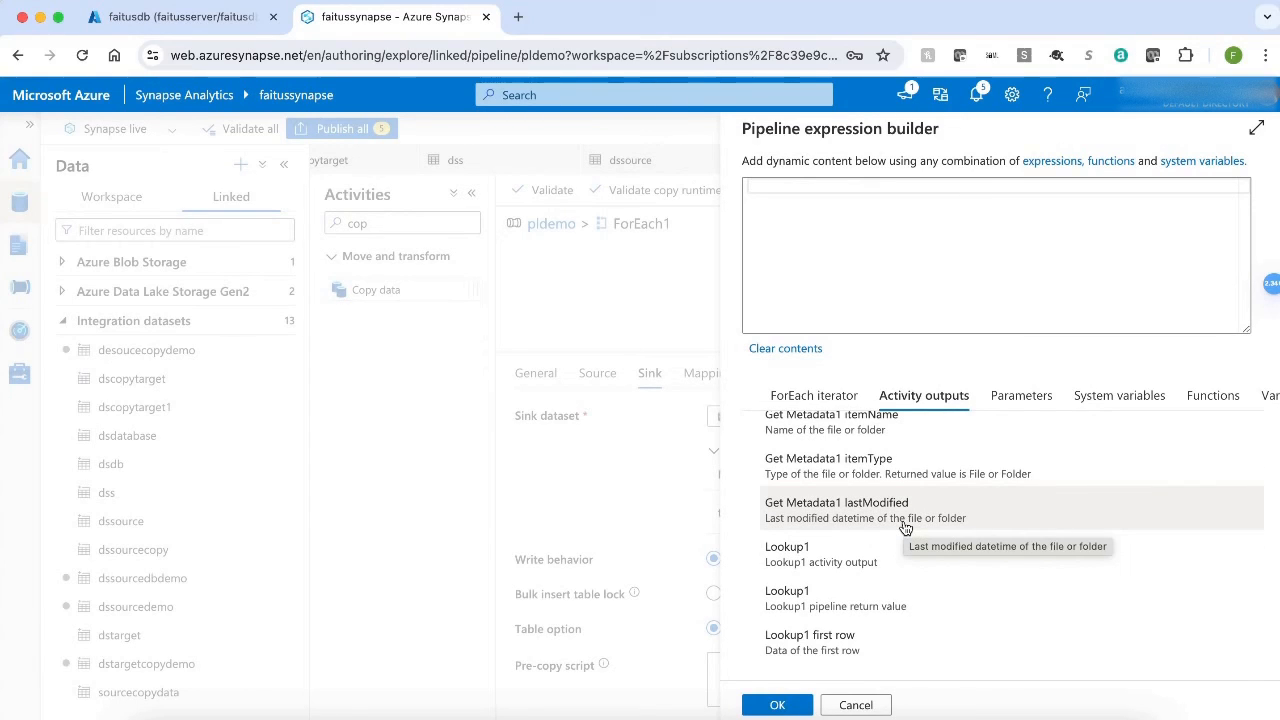
{"action": "left_click", "coordinate": [840, 656]}
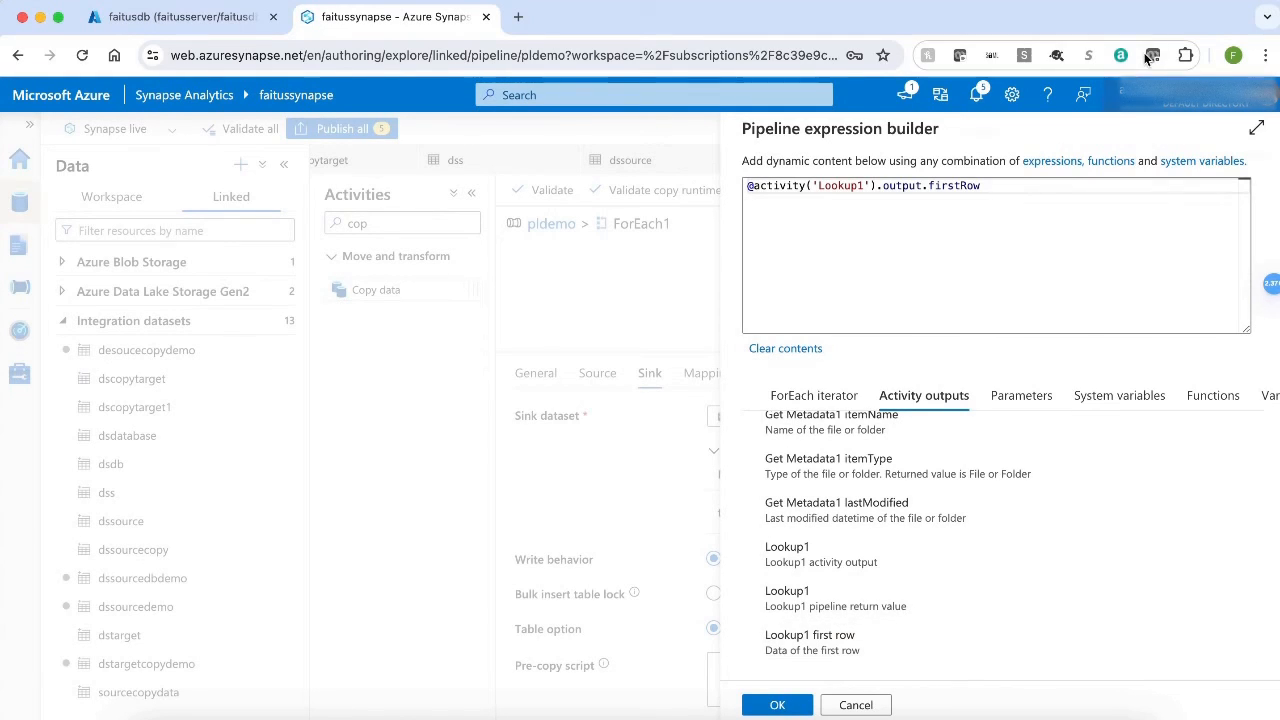
{"action": "left_click", "coordinate": [1008, 189]}
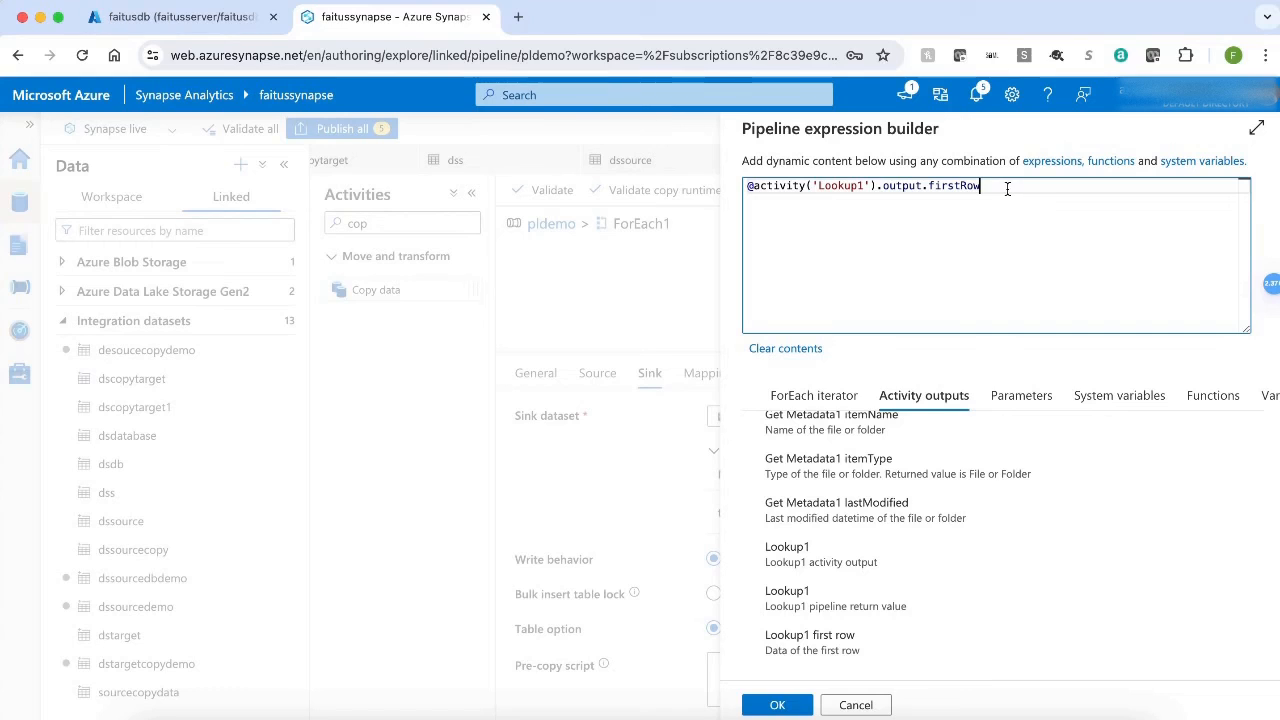
{"action": "type", "text": ".ta"}
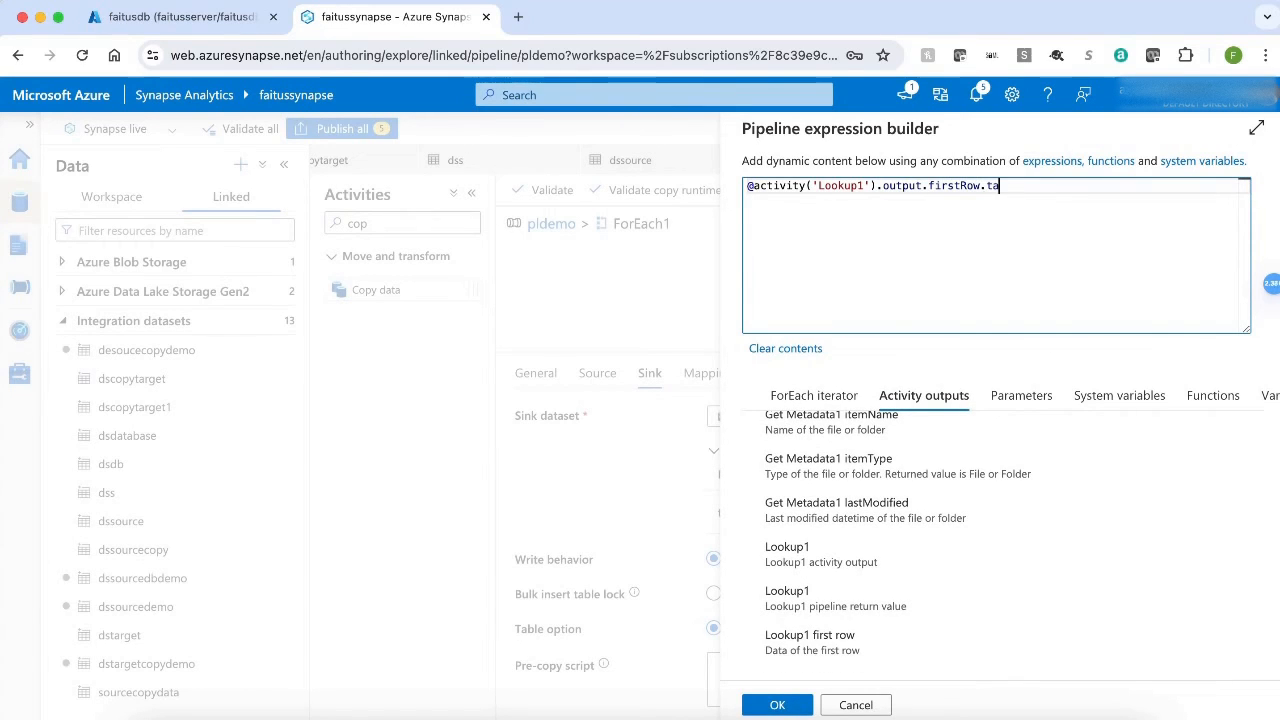
{"action": "type", "text": "blename"}
{"action": "left_click", "coordinate": [786, 704]}
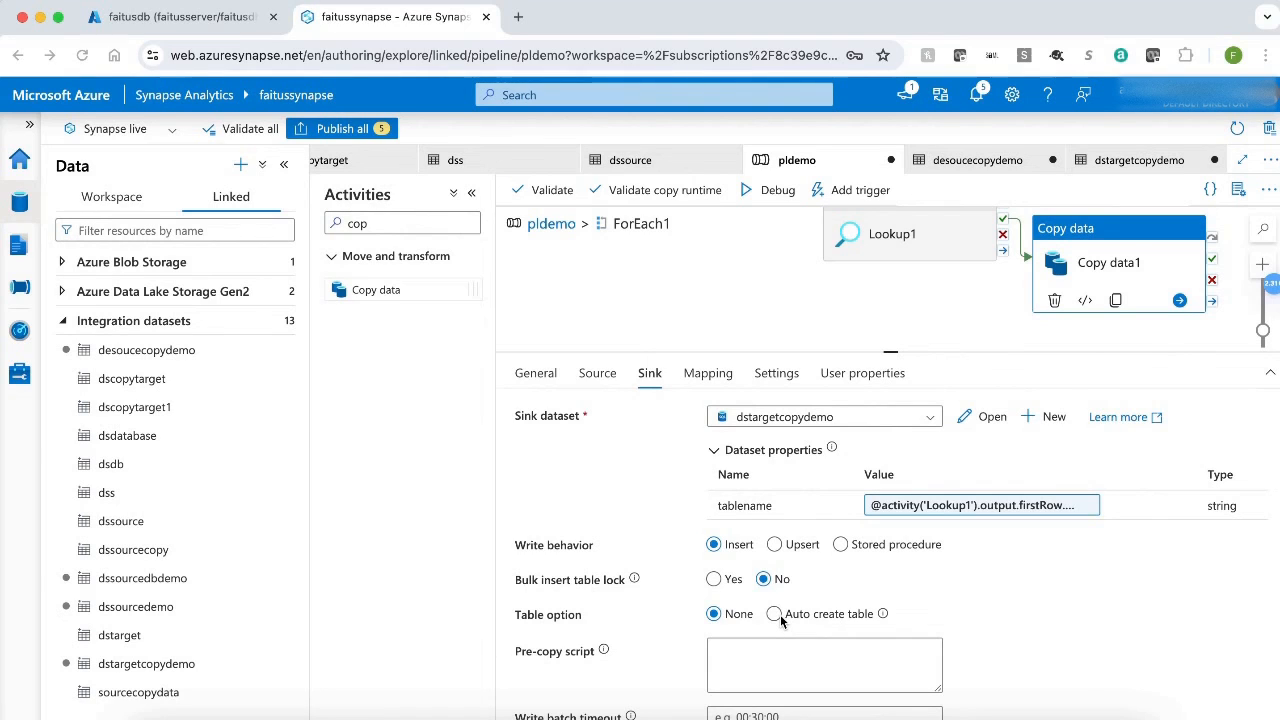
Set the sink's table option to Auto create table and publish all pending changes.
{"action": "left_click", "coordinate": [773, 614]}
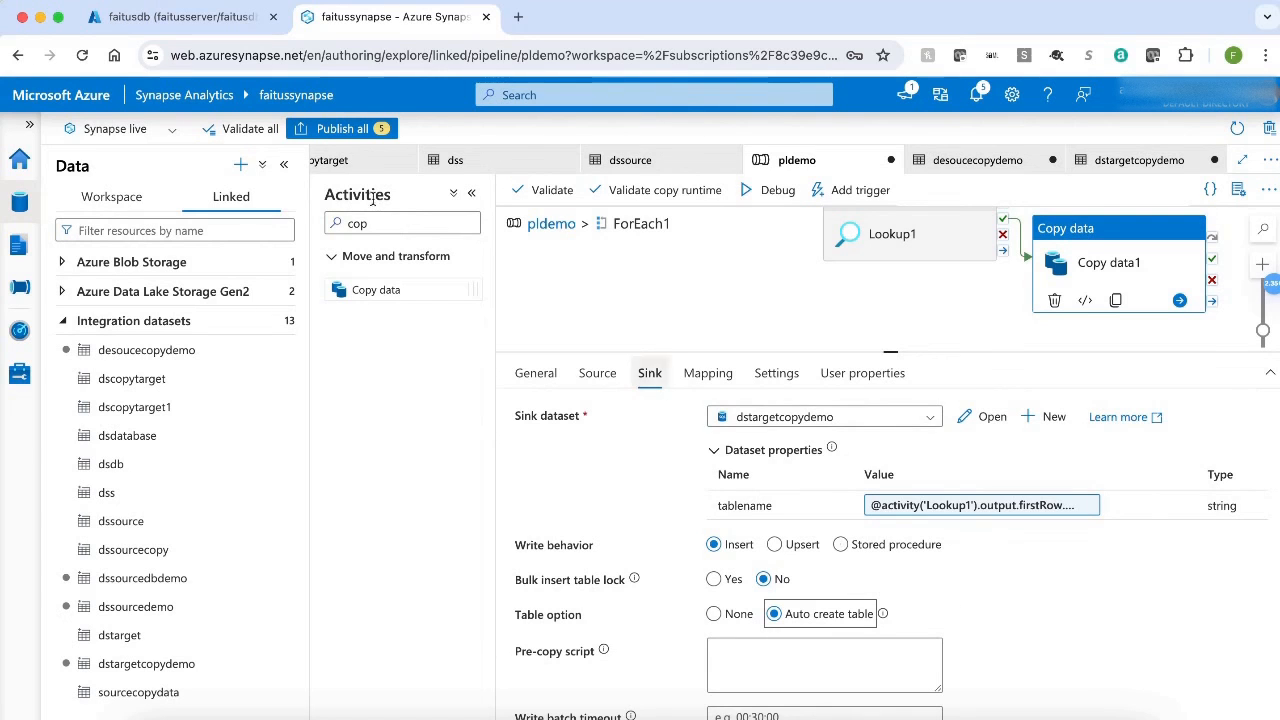
{"action": "left_click", "coordinate": [341, 134]}
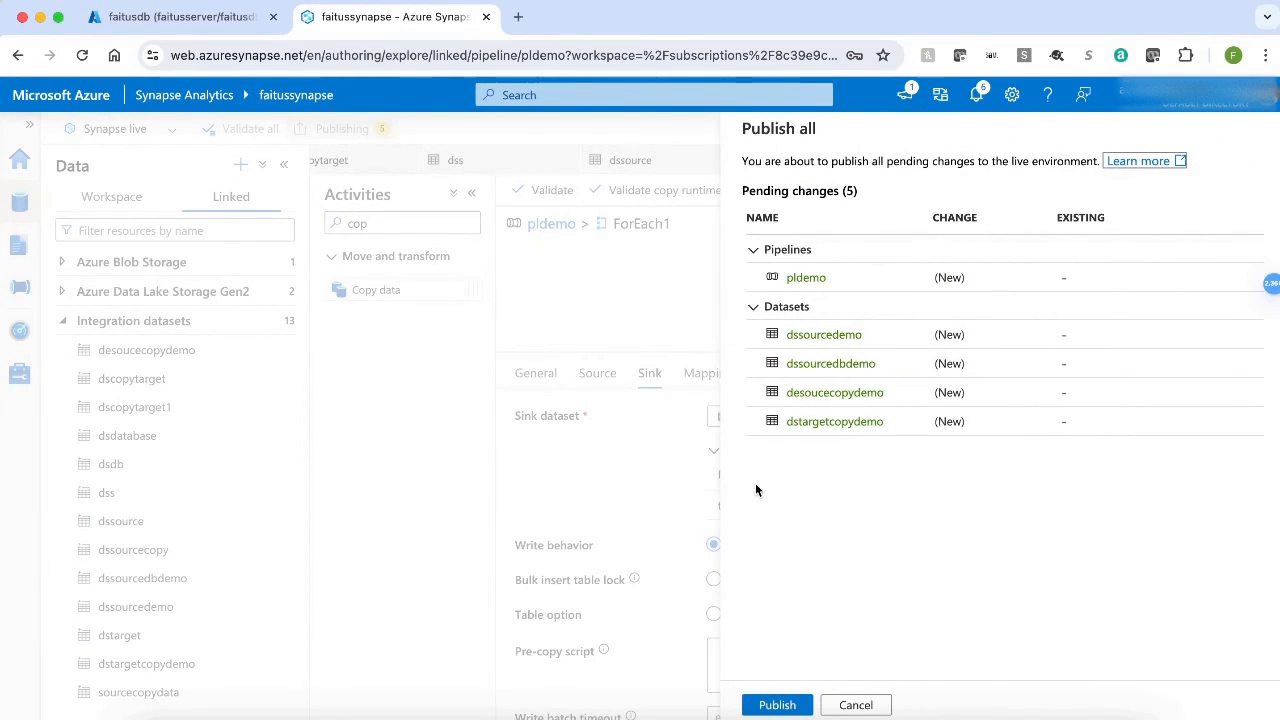
{"action": "left_click", "coordinate": [776, 706]}
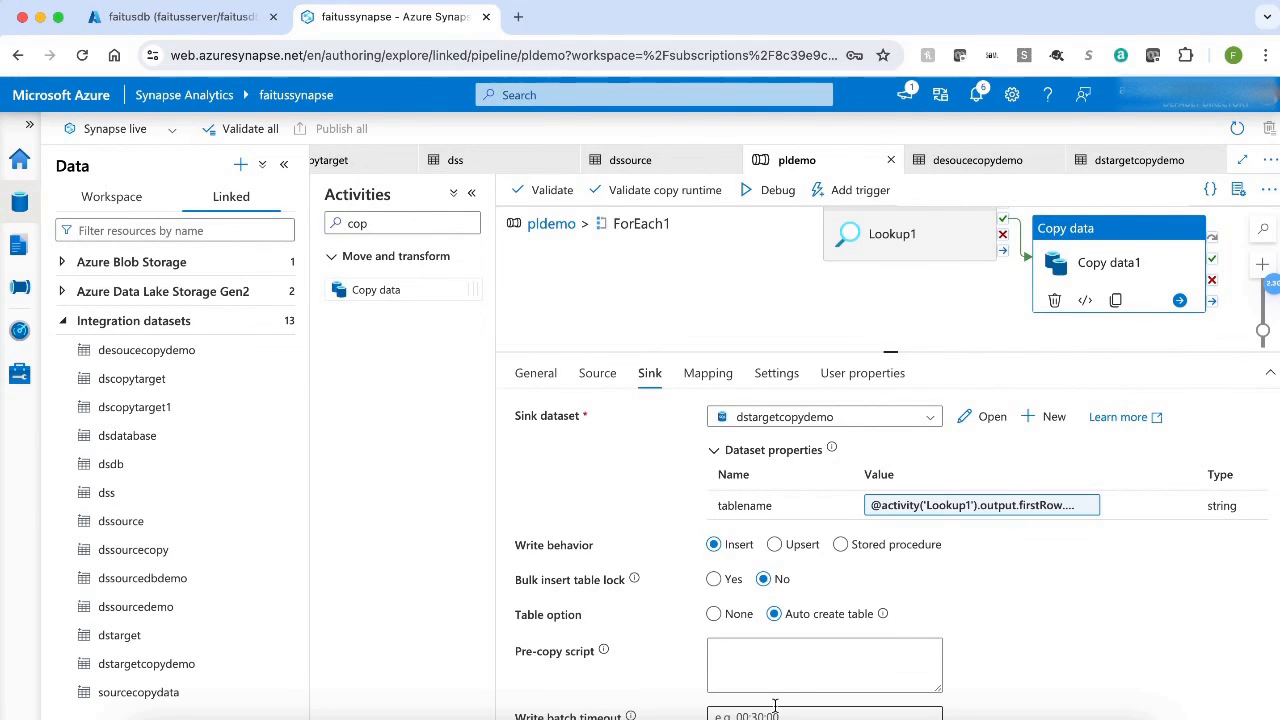
Validate the pldemo pipeline and run it in debug mode, refreshing the run output until the run finishes.
{"action": "left_click", "coordinate": [543, 190]}
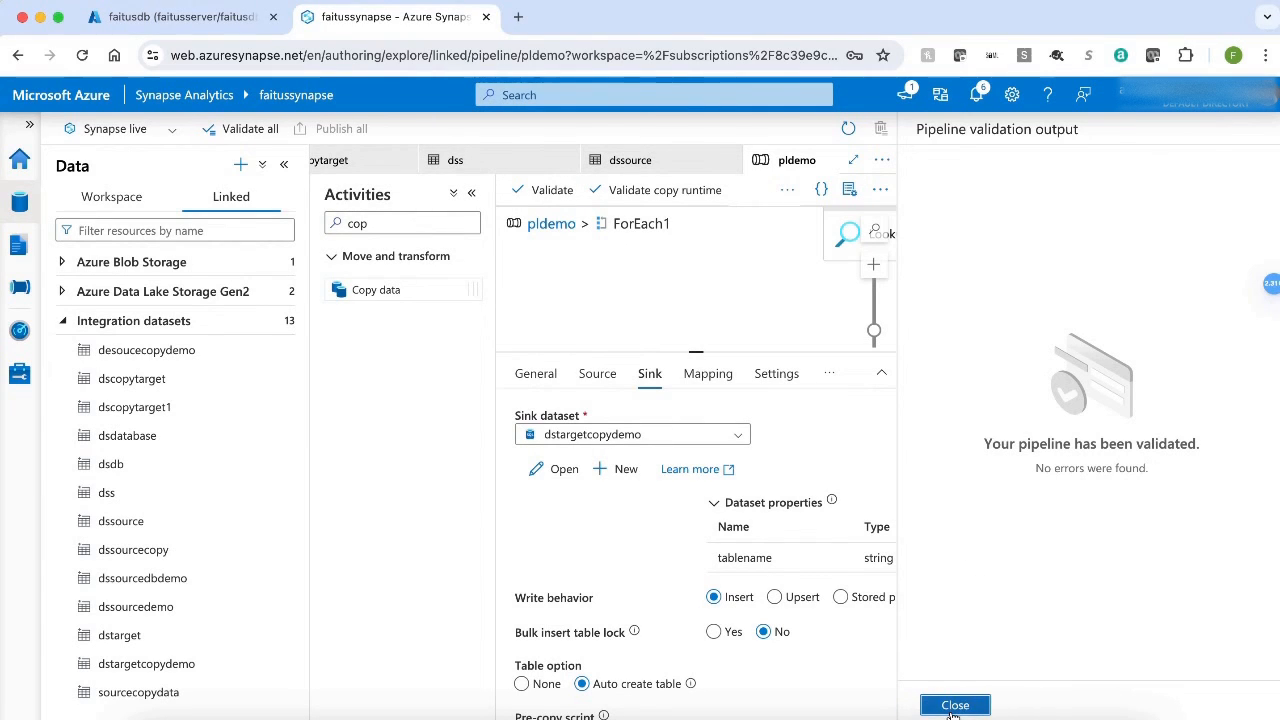
{"action": "left_click", "coordinate": [954, 706]}
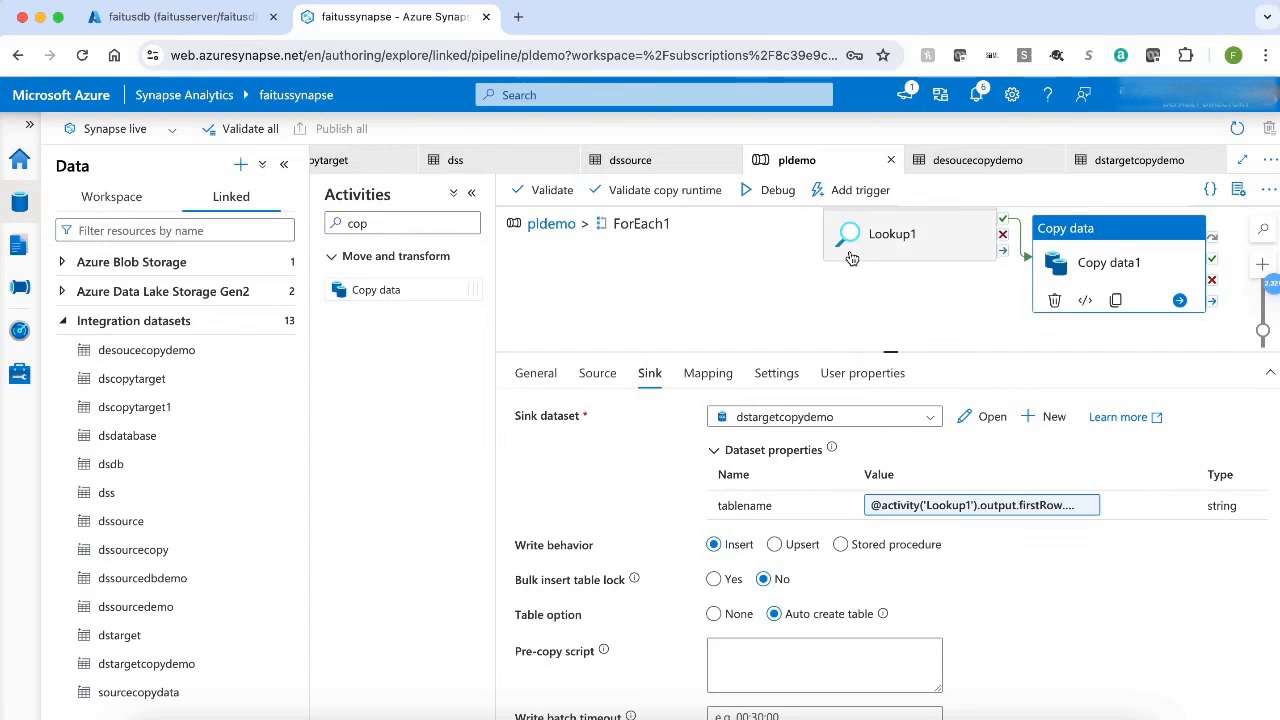
{"action": "left_click", "coordinate": [776, 190]}
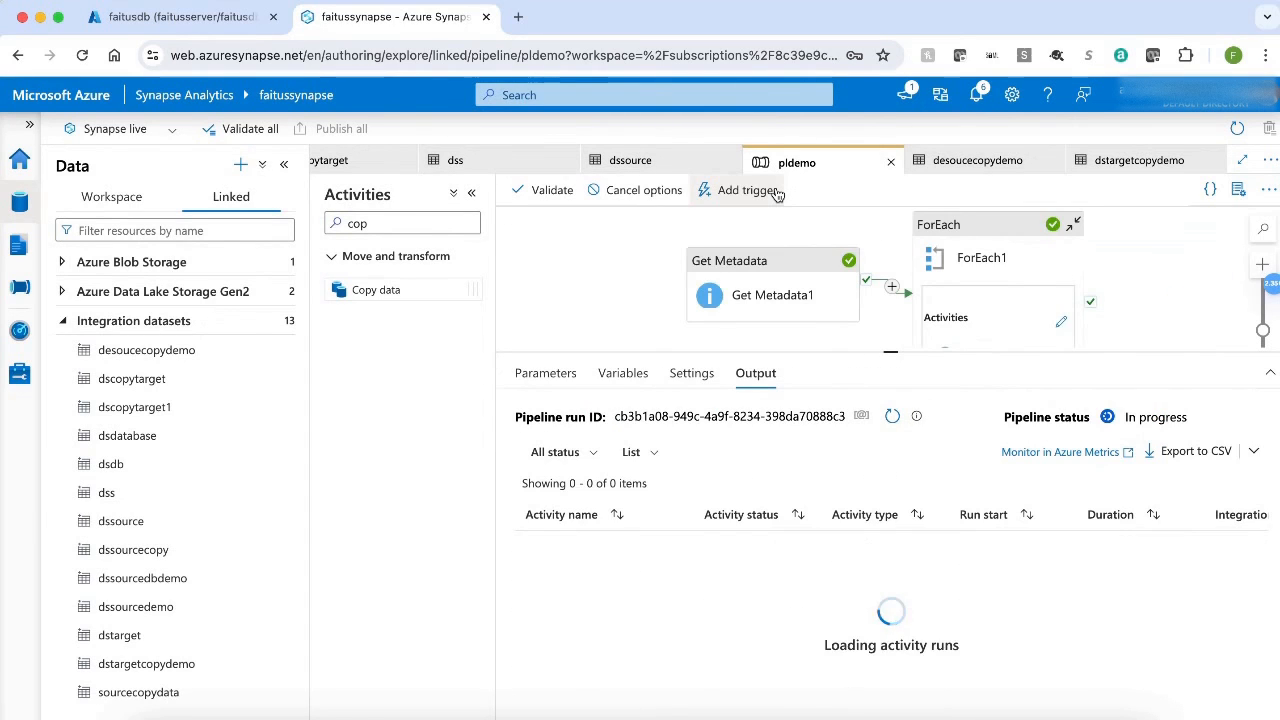
{"action": "left_click", "coordinate": [893, 417]}
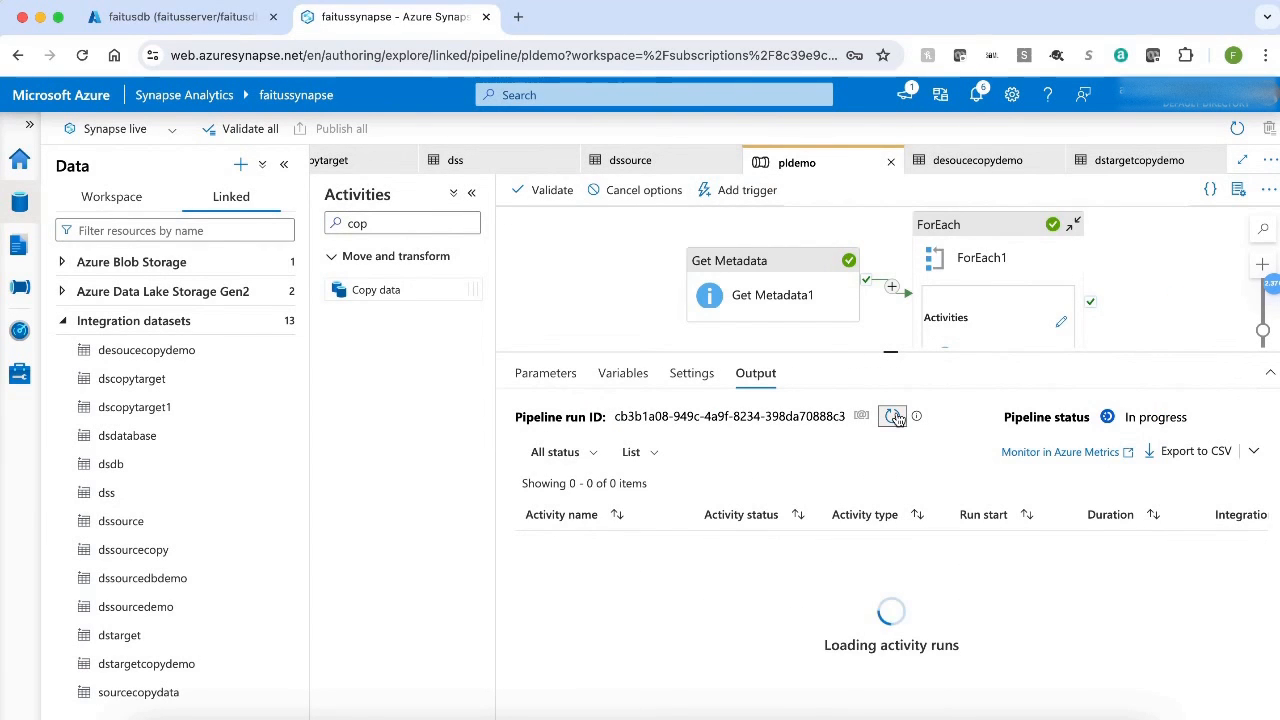
{"action": "left_click", "coordinate": [893, 417]}
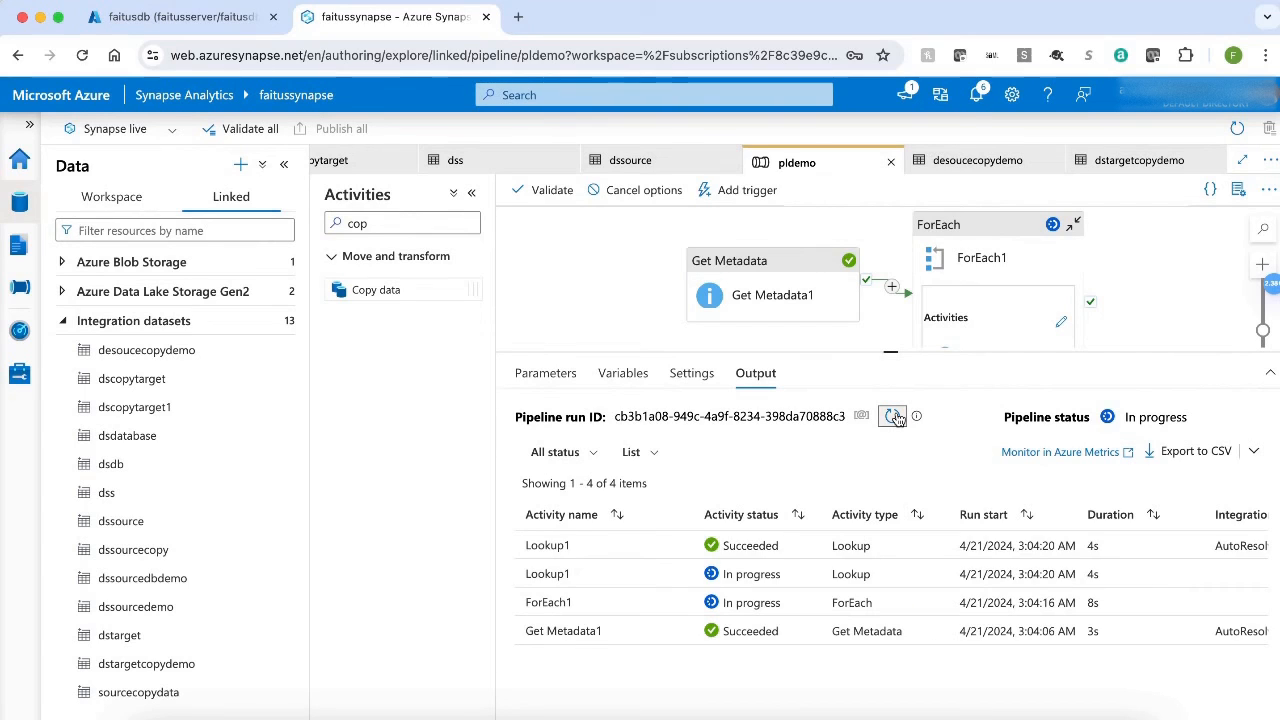
{"action": "left_click", "coordinate": [893, 417]}
{"action": "left_click", "coordinate": [893, 417]}
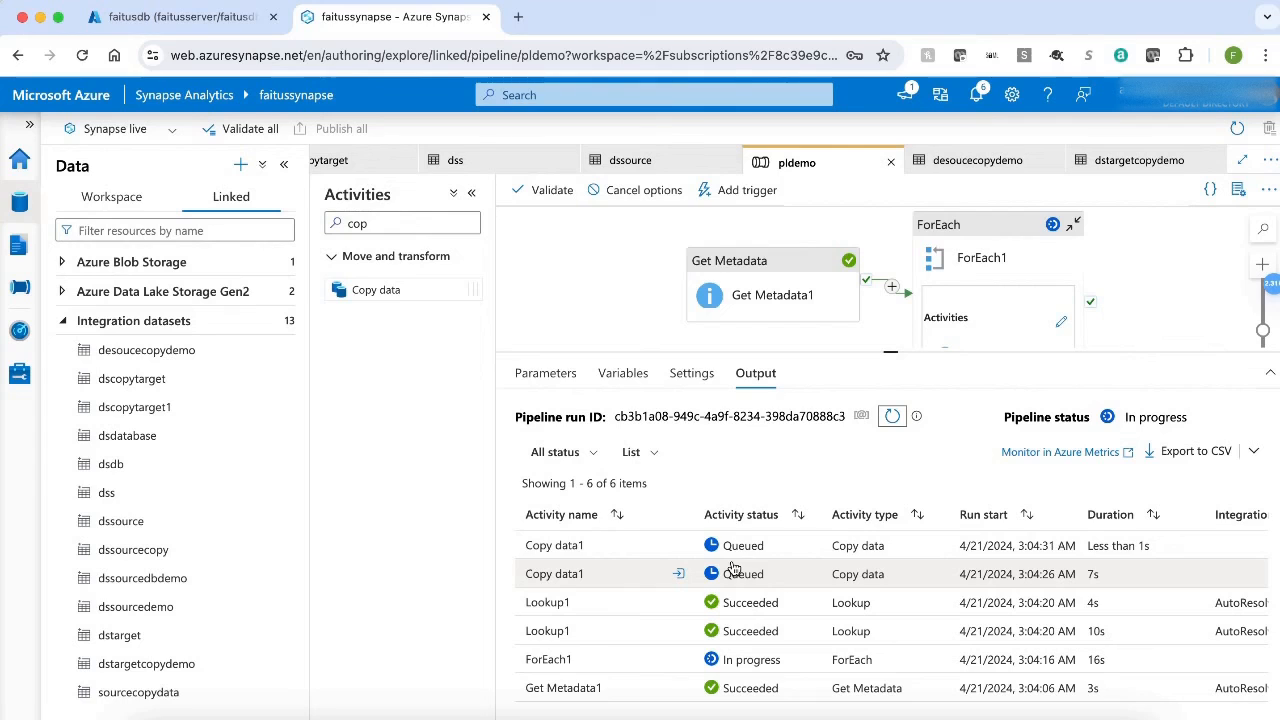
{"action": "left_click", "coordinate": [892, 418]}
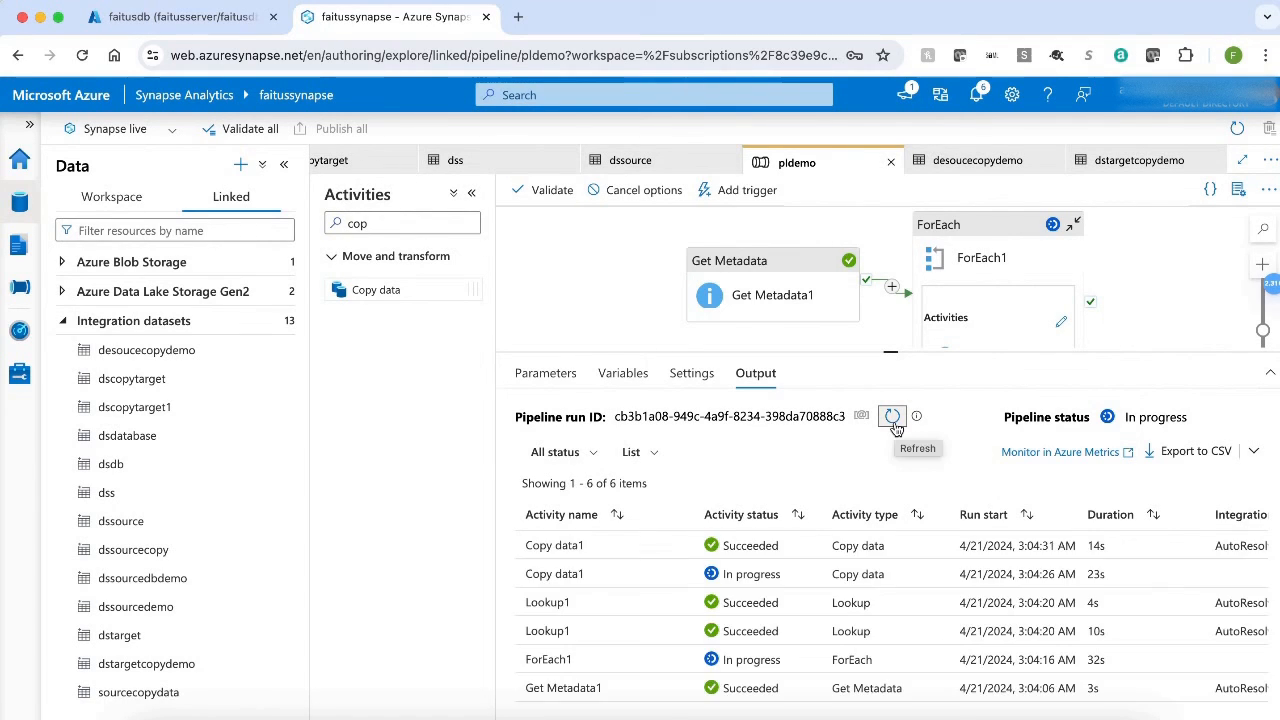
{"action": "left_click", "coordinate": [892, 418]}
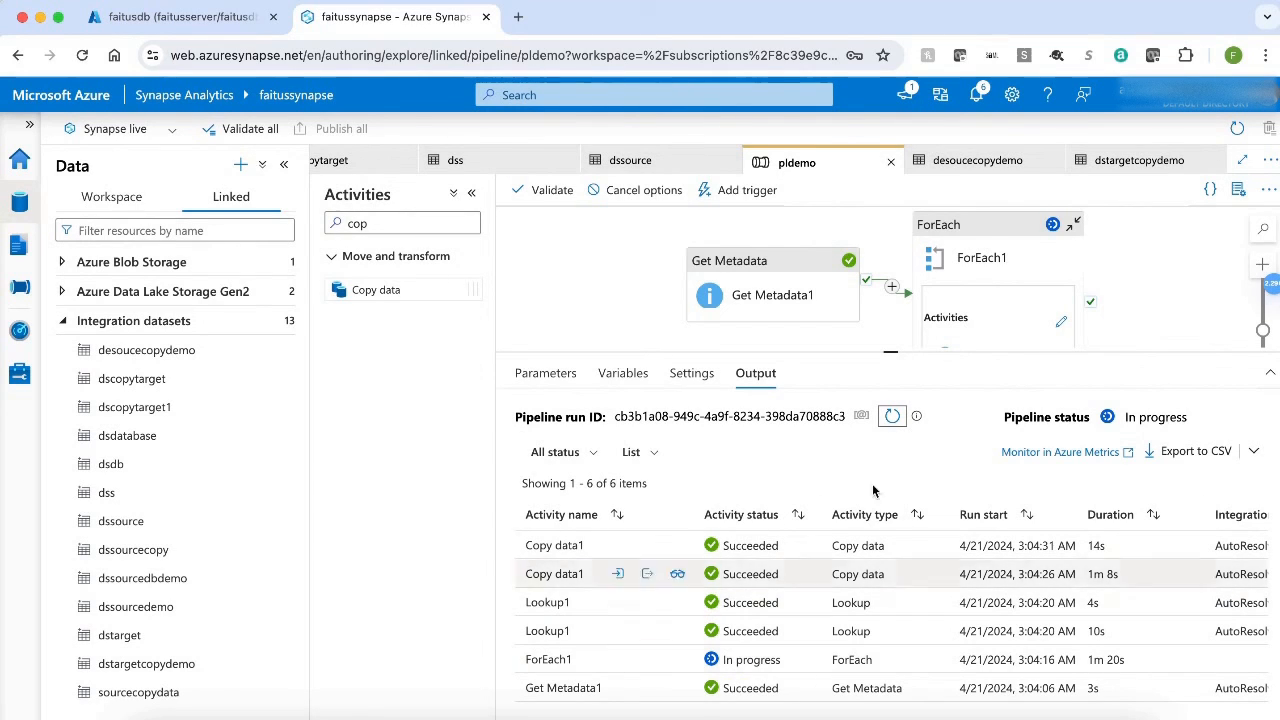
{"action": "left_click", "coordinate": [892, 418]}
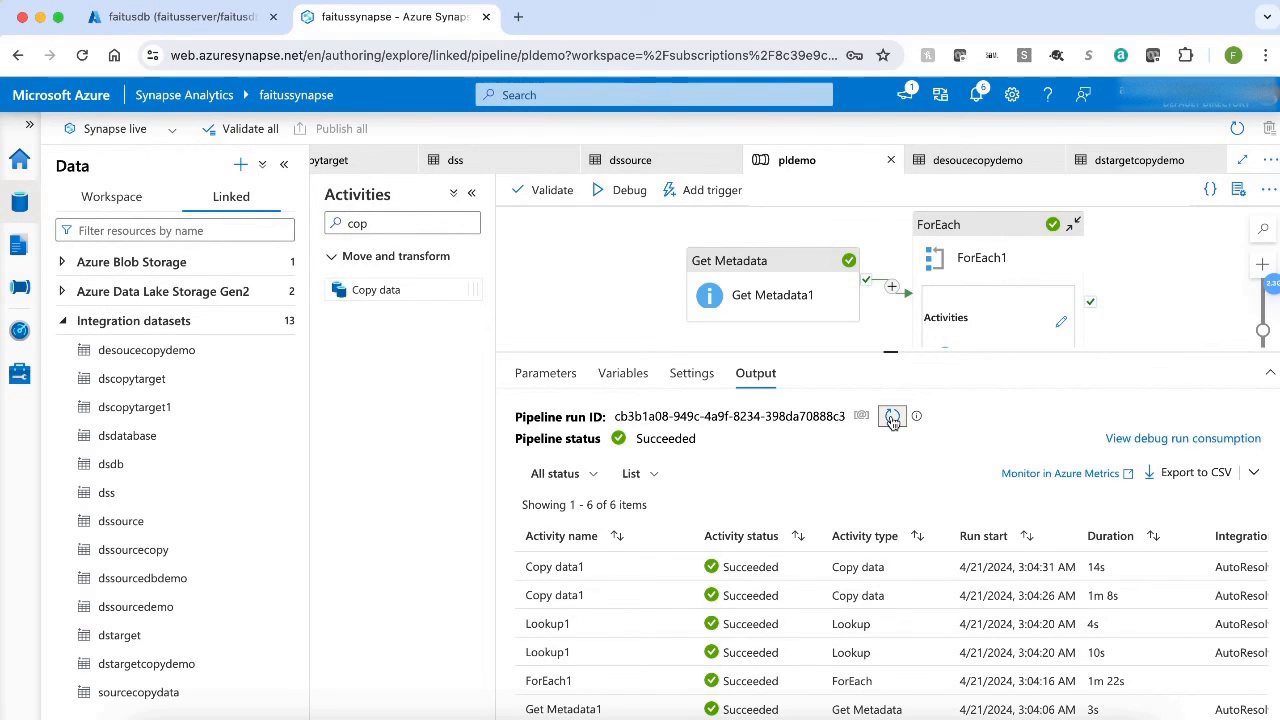
Switch to the faitusdb query editor in the Azure portal and refresh the database's table list.
{"action": "left_click", "coordinate": [162, 24]}
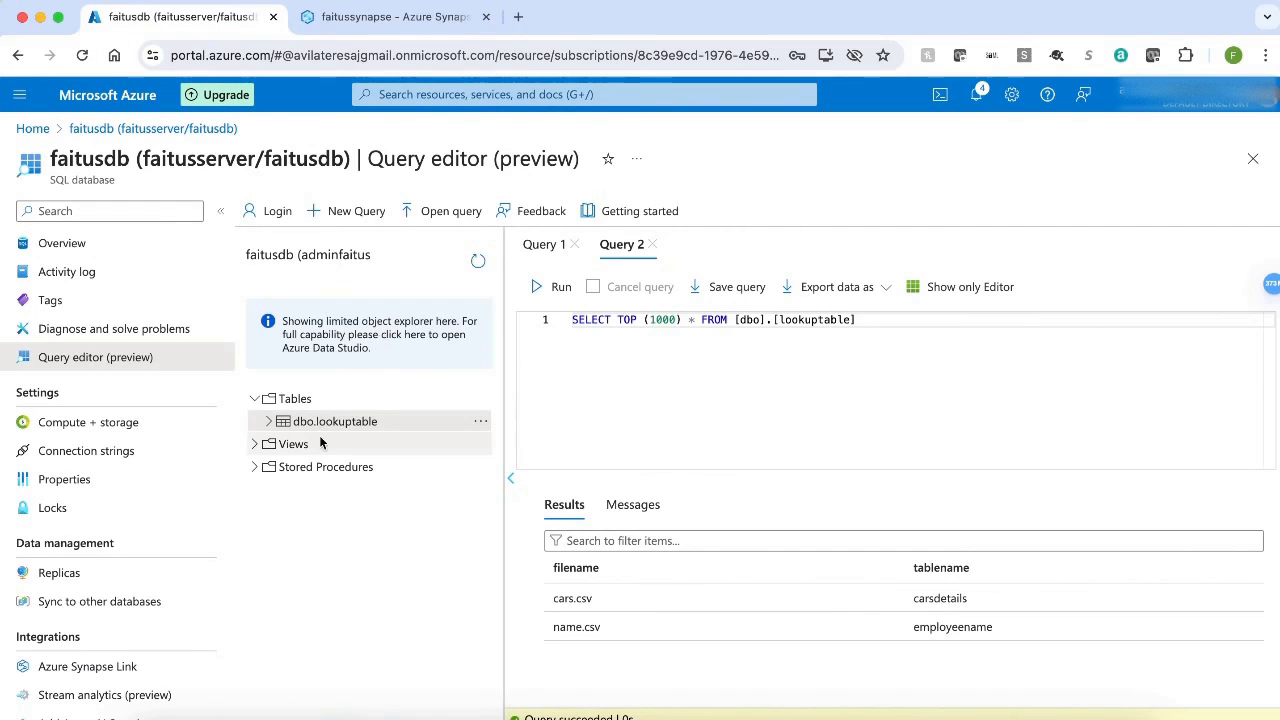
{"action": "left_click", "coordinate": [477, 263]}
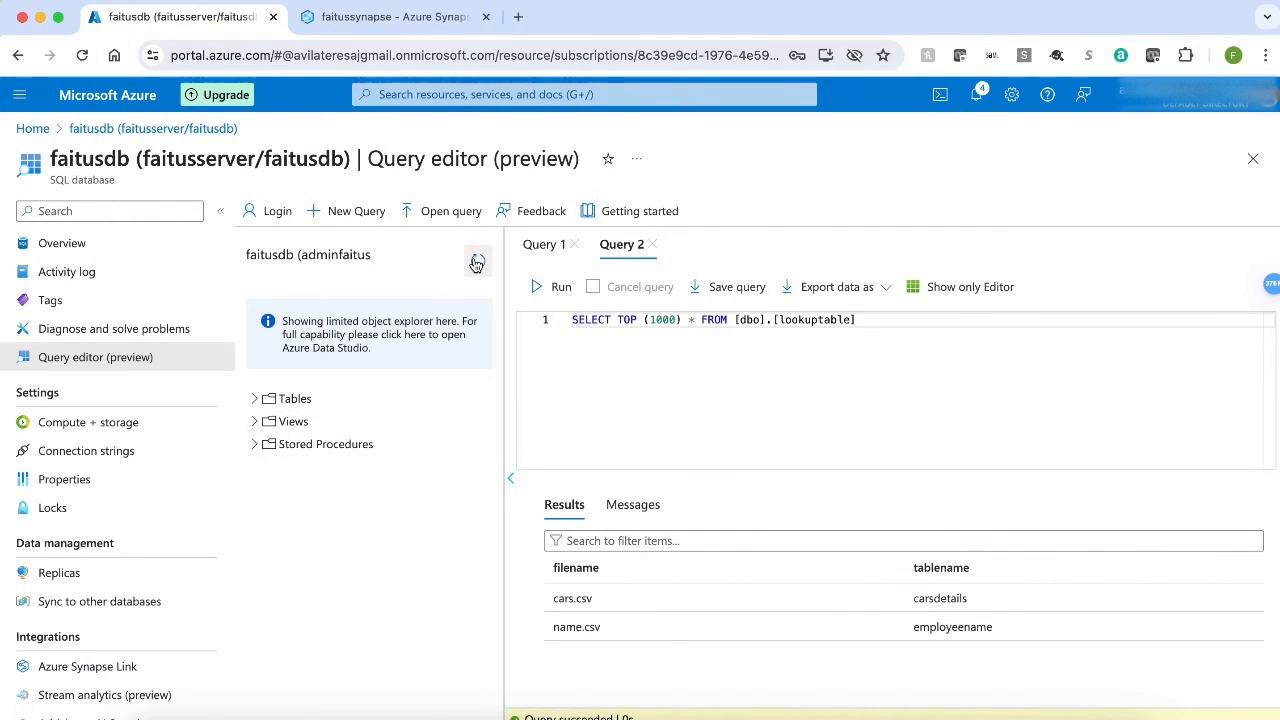
{"action": "left_click", "coordinate": [255, 400]}
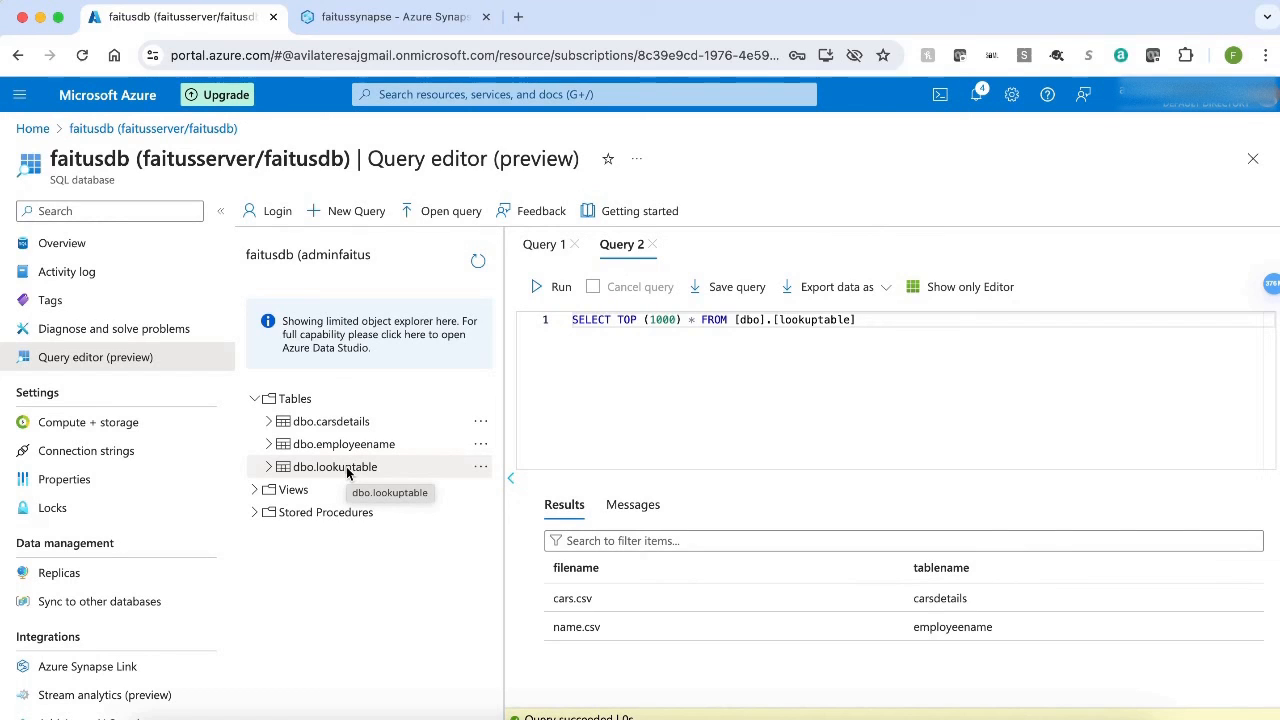
Query the top 1000 rows of dbo.carsdetails to check the copied car data.
{"action": "left_click", "coordinate": [480, 424]}
{"action": "left_click", "coordinate": [534, 431]}
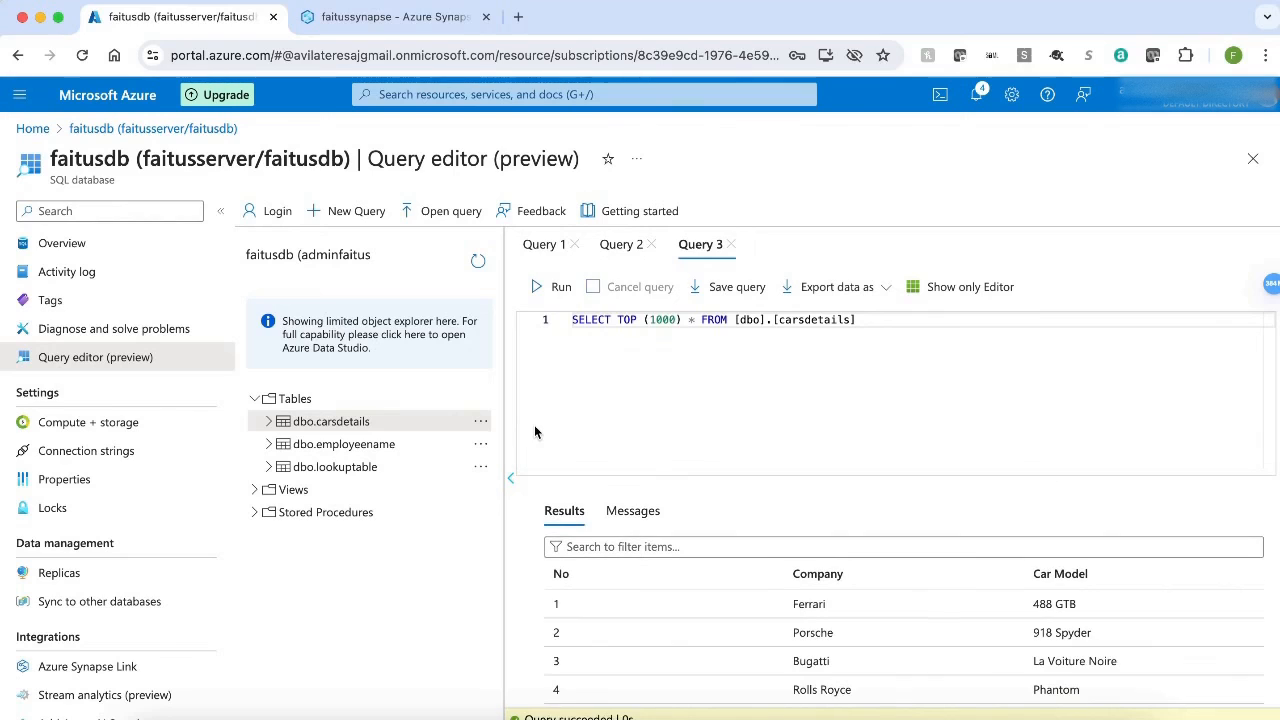
{"action": "scroll", "coordinate": [869, 642], "scroll_direction": "down", "scroll_amount": 1}
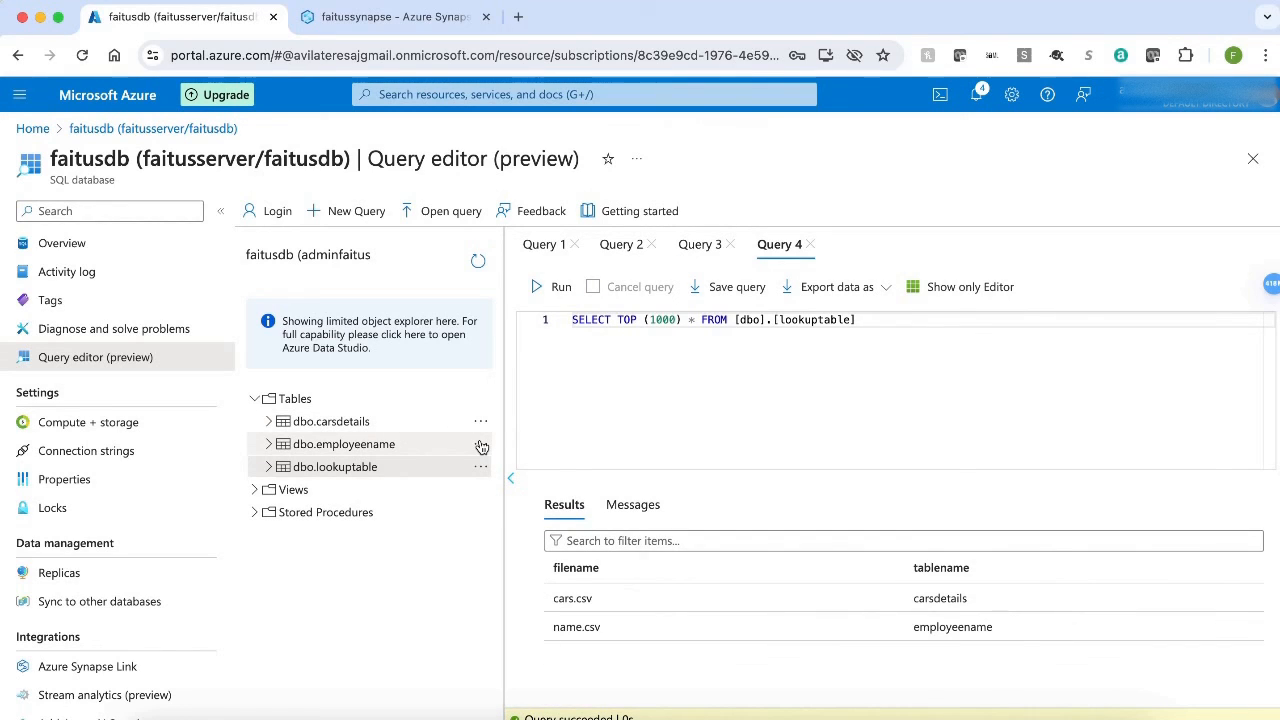
Query the top 1000 rows of dbo.employeename and of dbo.lookuptable to compare the copied data with the file mapping.
{"action": "left_click", "coordinate": [480, 445]}
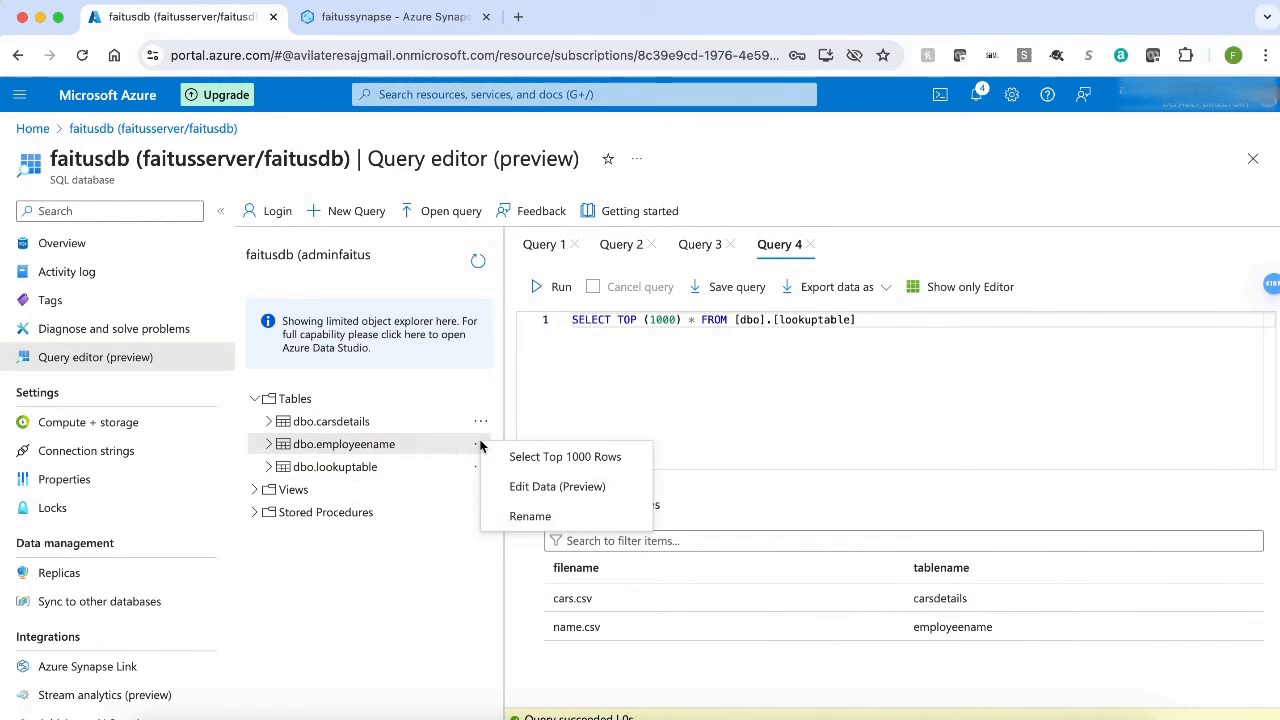
{"action": "left_click", "coordinate": [558, 462]}
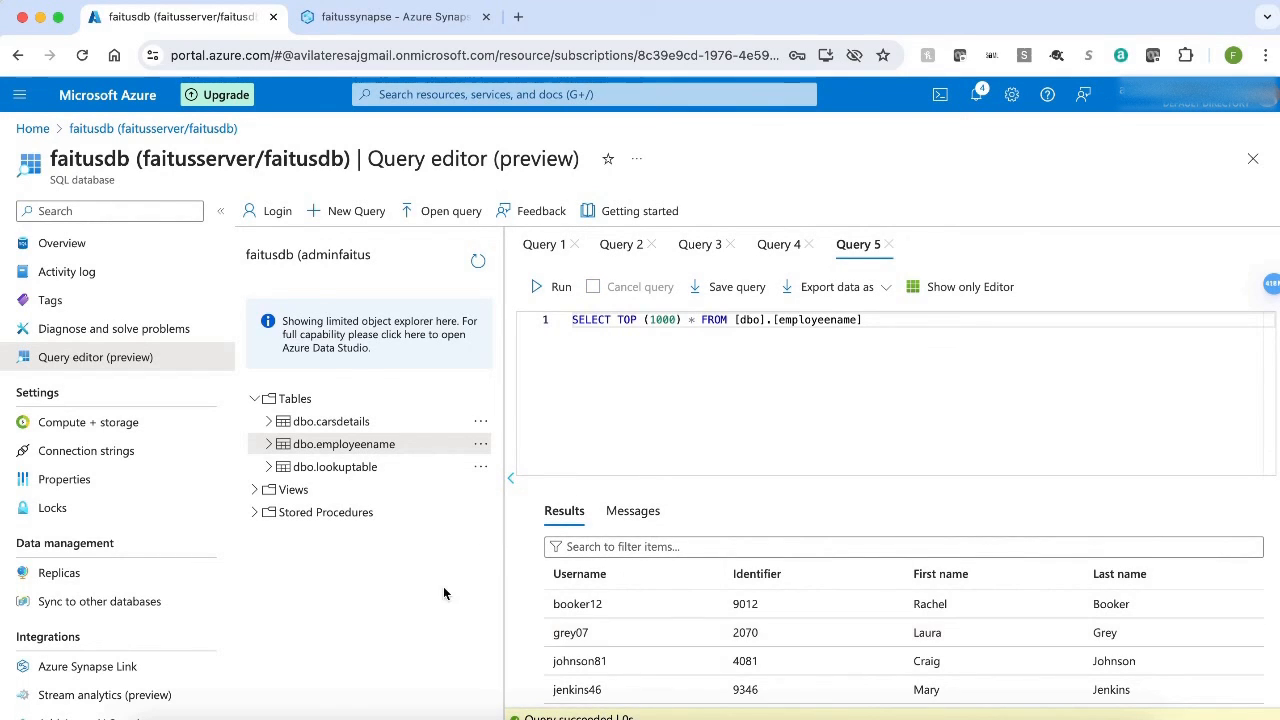
{"action": "left_click", "coordinate": [363, 470]}
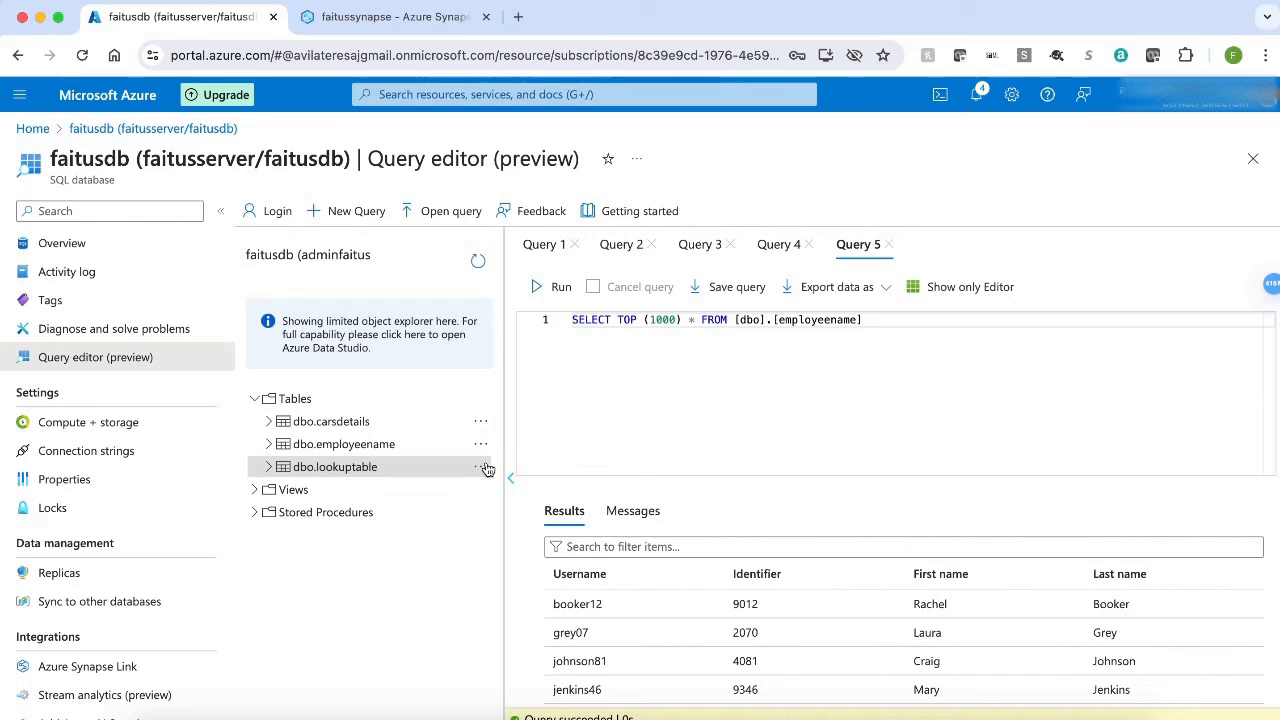
{"action": "left_click", "coordinate": [481, 467]}
{"action": "left_click", "coordinate": [532, 476]}
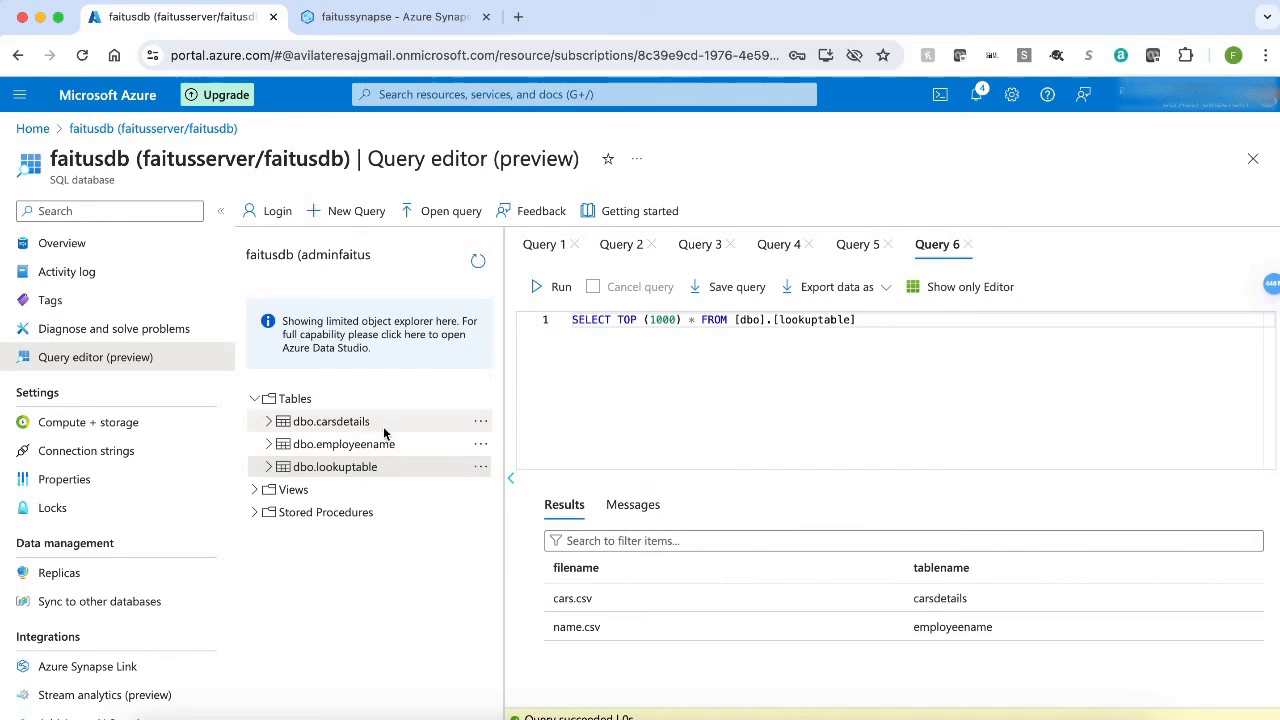